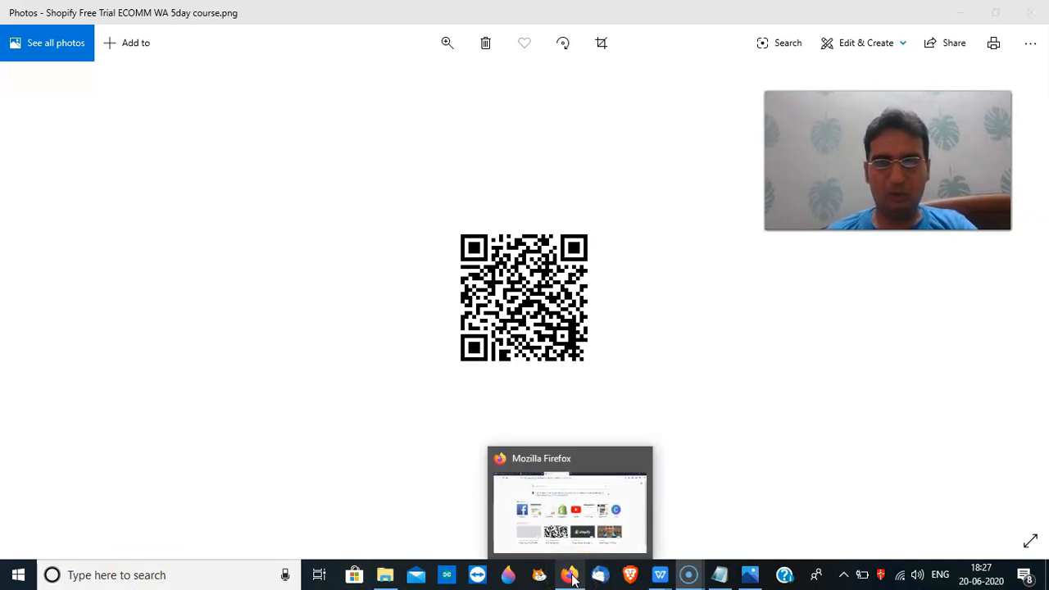
Load Shopify's free-trial referral page in Firefox
{"action": "left_click", "coordinate": [569, 577]}
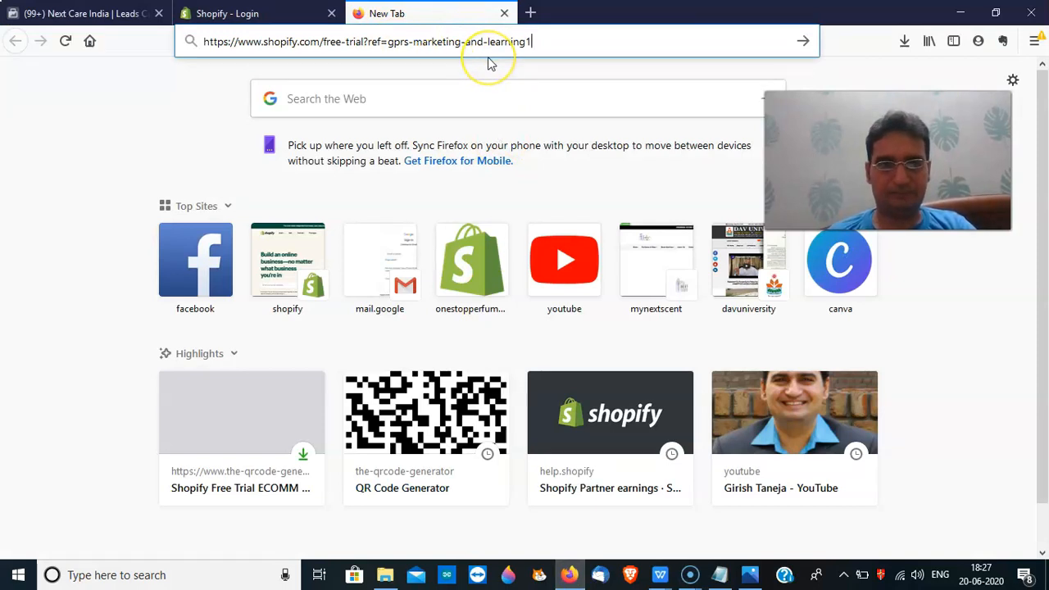
{"action": "left_click", "coordinate": [516, 47]}
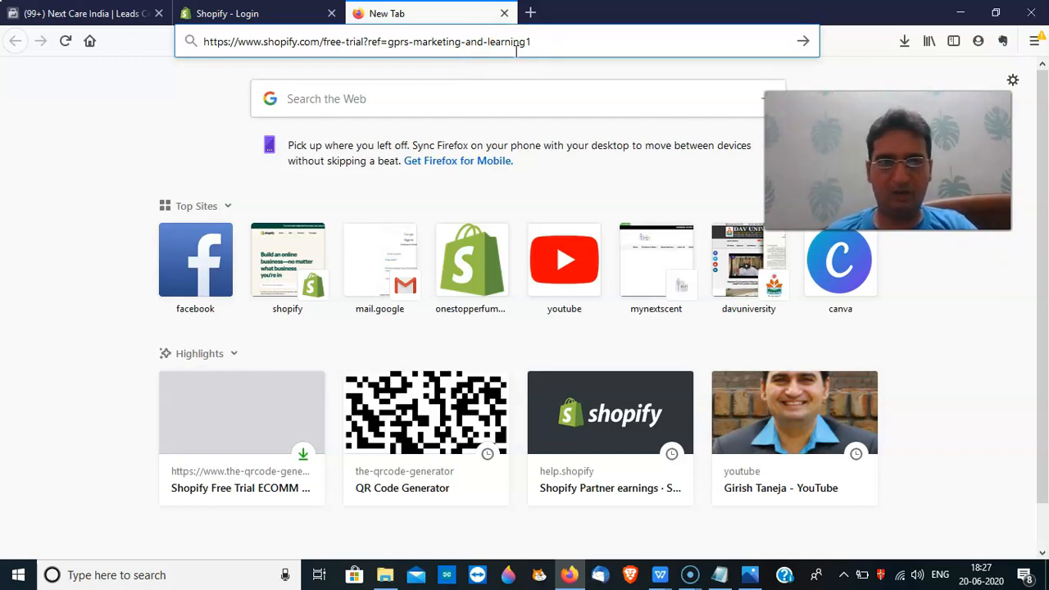
{"action": "key", "text": "Return"}
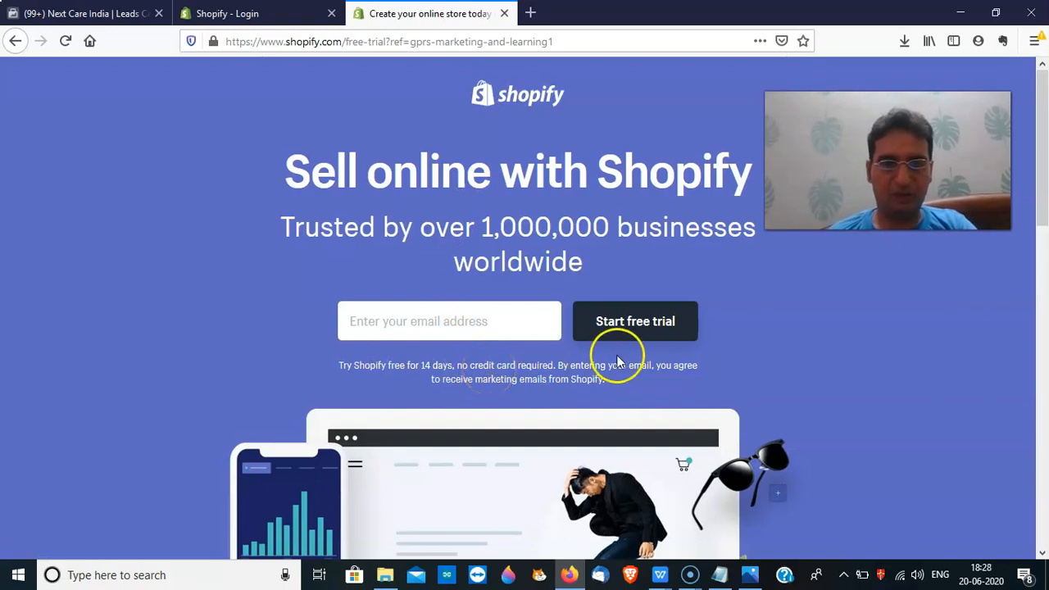
Enter the account's Gmail address on the signup form and start the free trial
{"action": "left_click", "coordinate": [474, 328]}
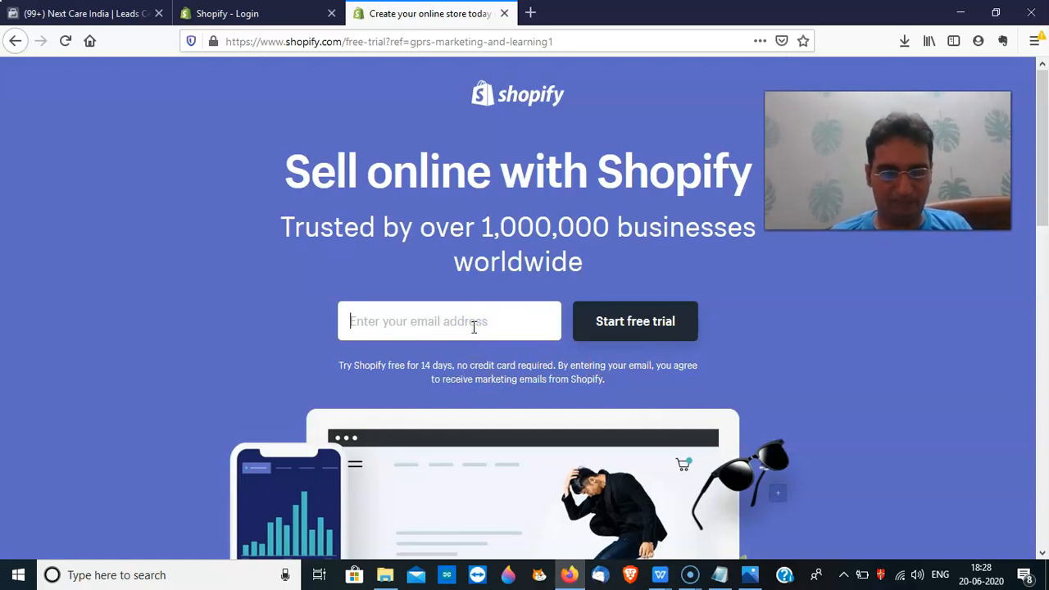
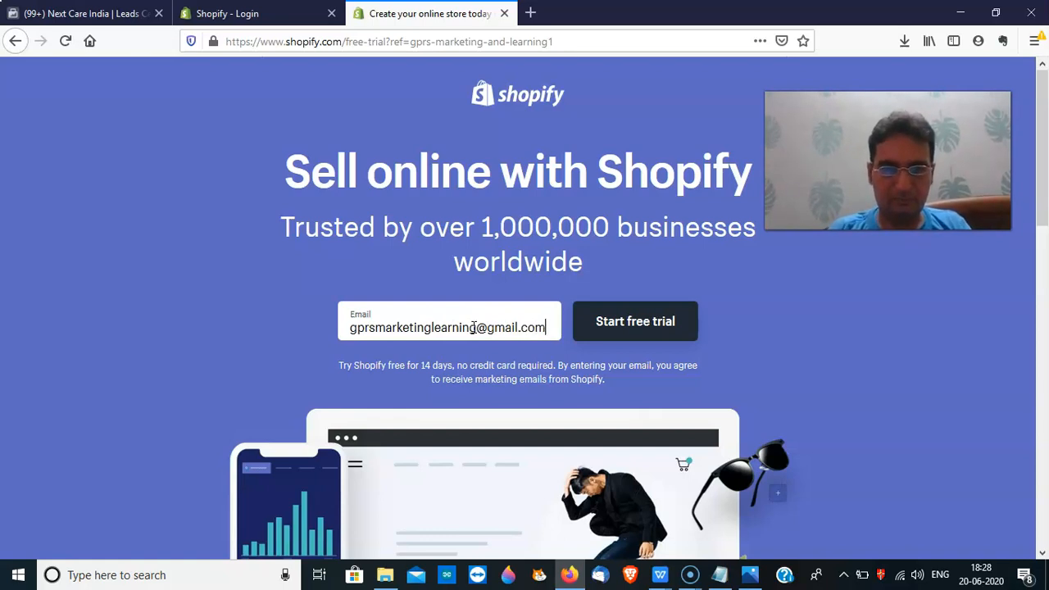
{"action": "left_click", "coordinate": [644, 331]}
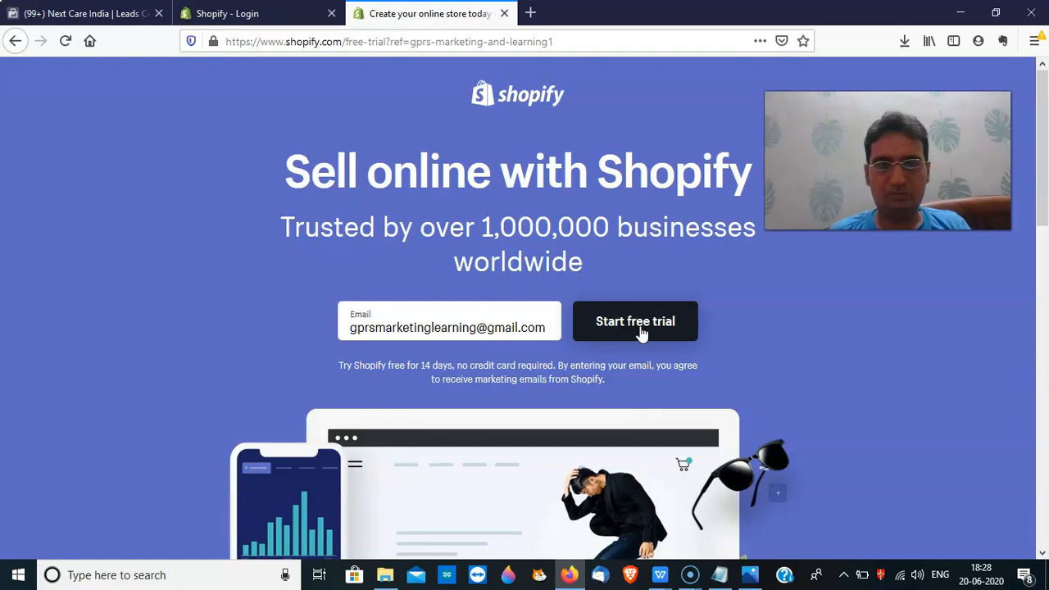
{"action": "left_click", "coordinate": [642, 330]}
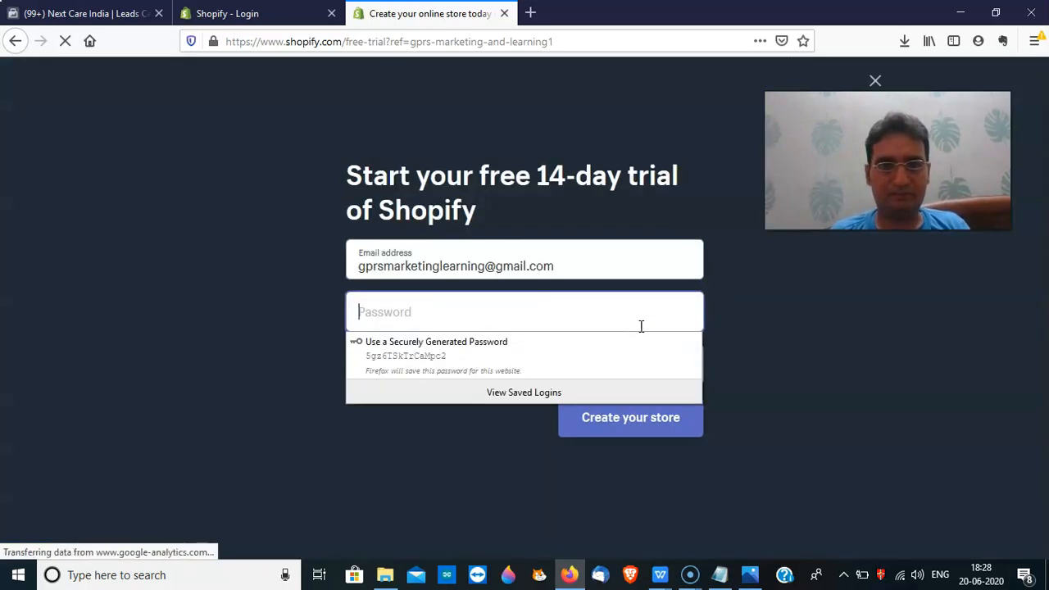
Enter the account password on the 14-day trial form, ready for the store name
{"action": "left_click", "coordinate": [585, 312]}
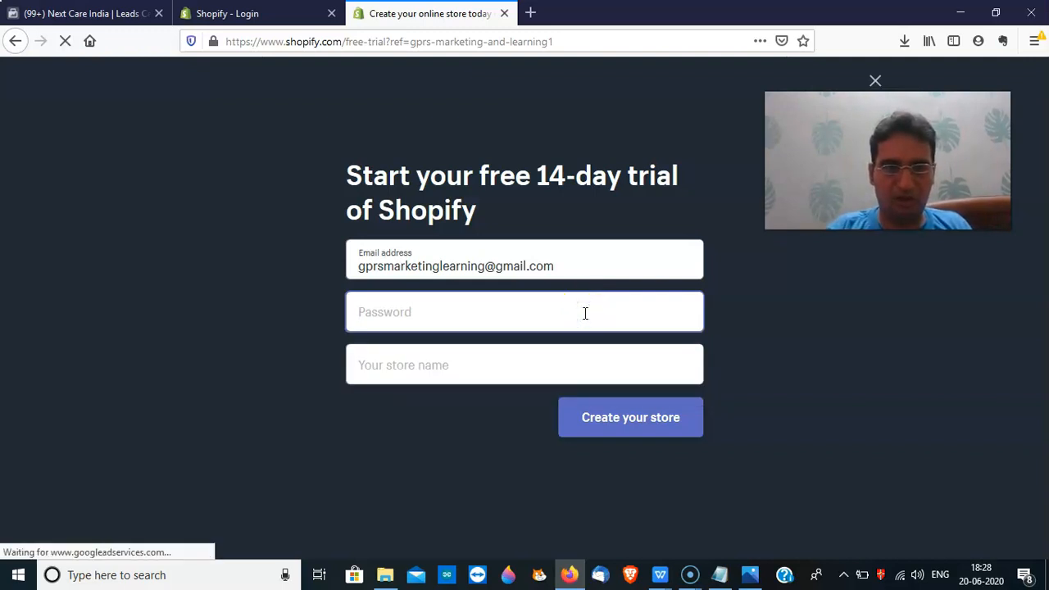
{"action": "type", "text": "••••"}
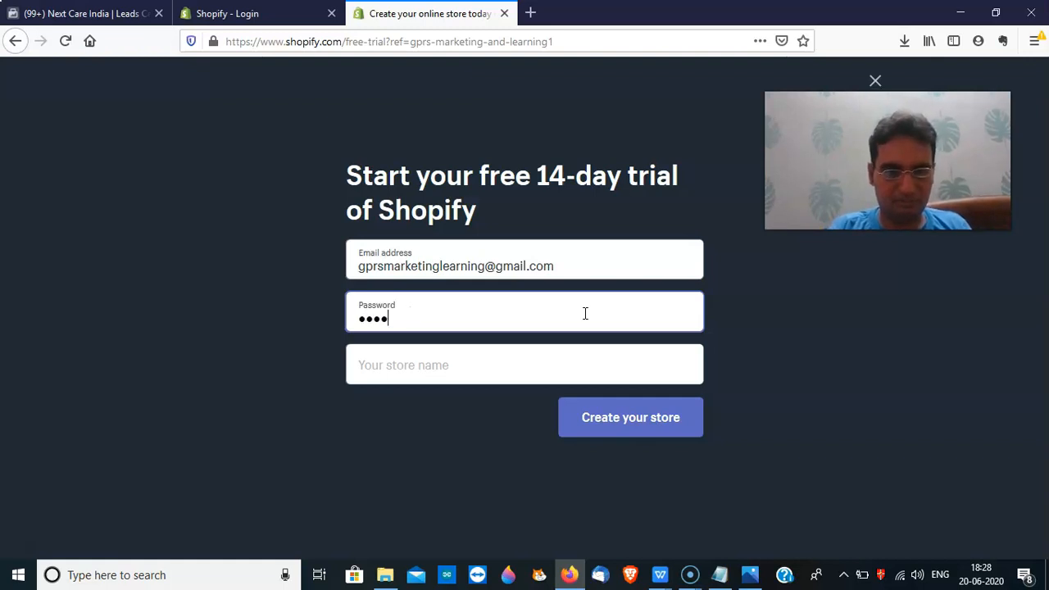
{"action": "type", "text": "••••"}
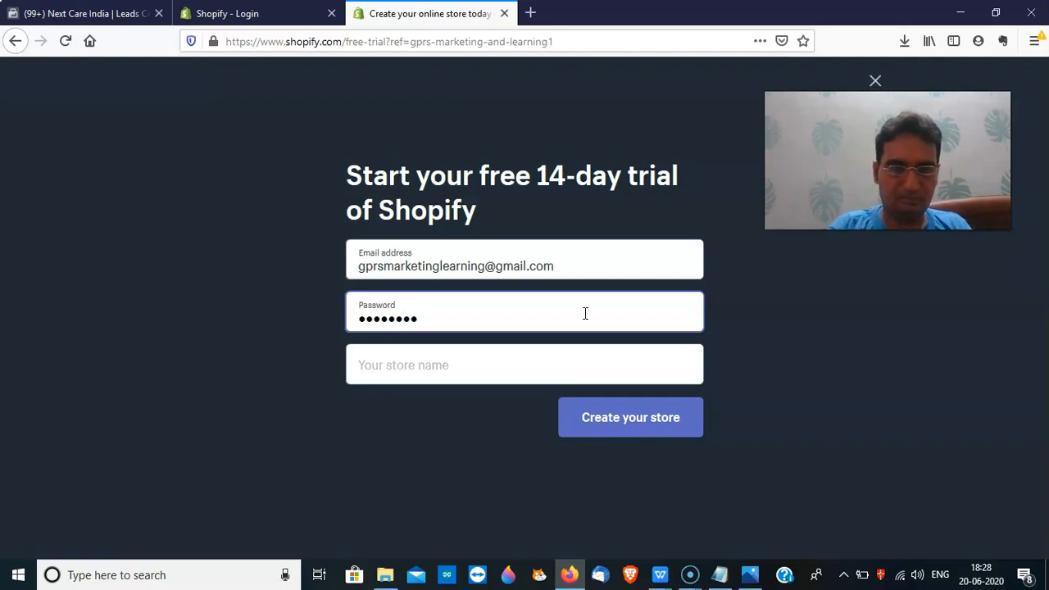
{"action": "left_click", "coordinate": [466, 367]}
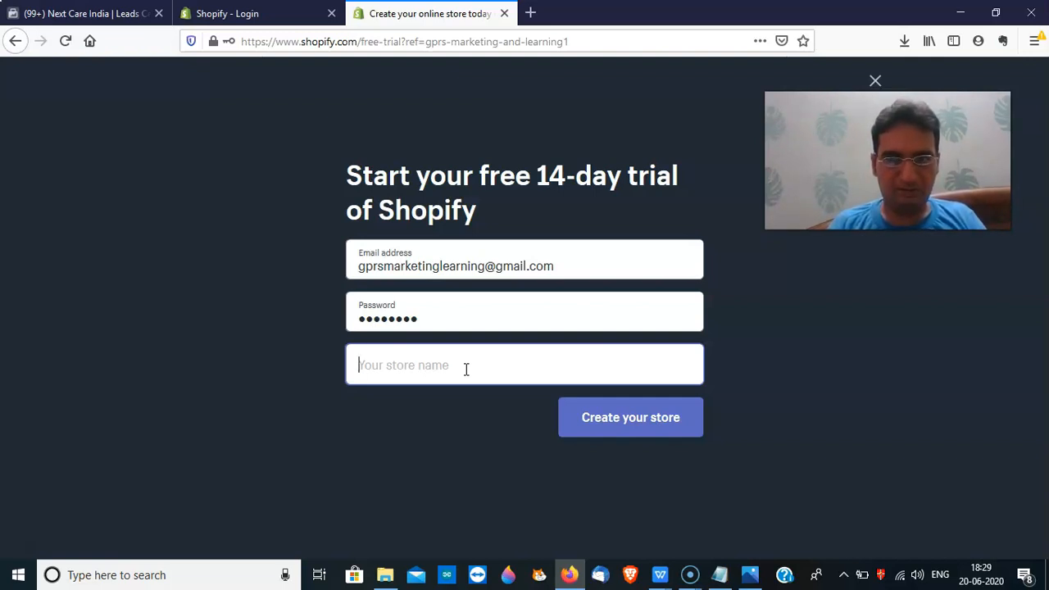
Try store names until 'gprsperfumes' is accepted, then create the store
{"action": "type", "text": "pd"}
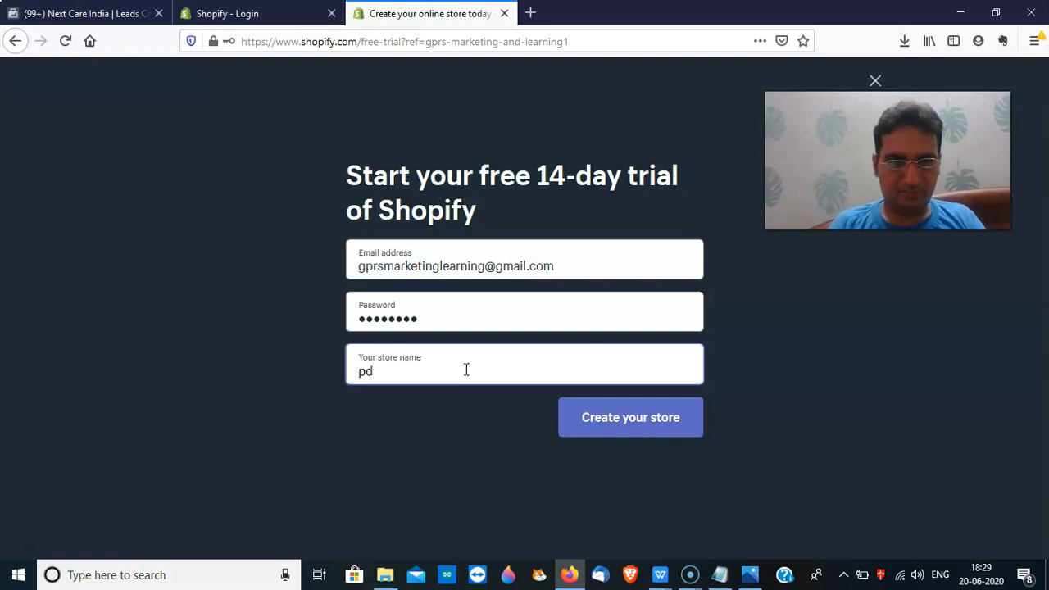
{"action": "key", "text": "BackSpace"}
{"action": "type", "text": "erfumes"}
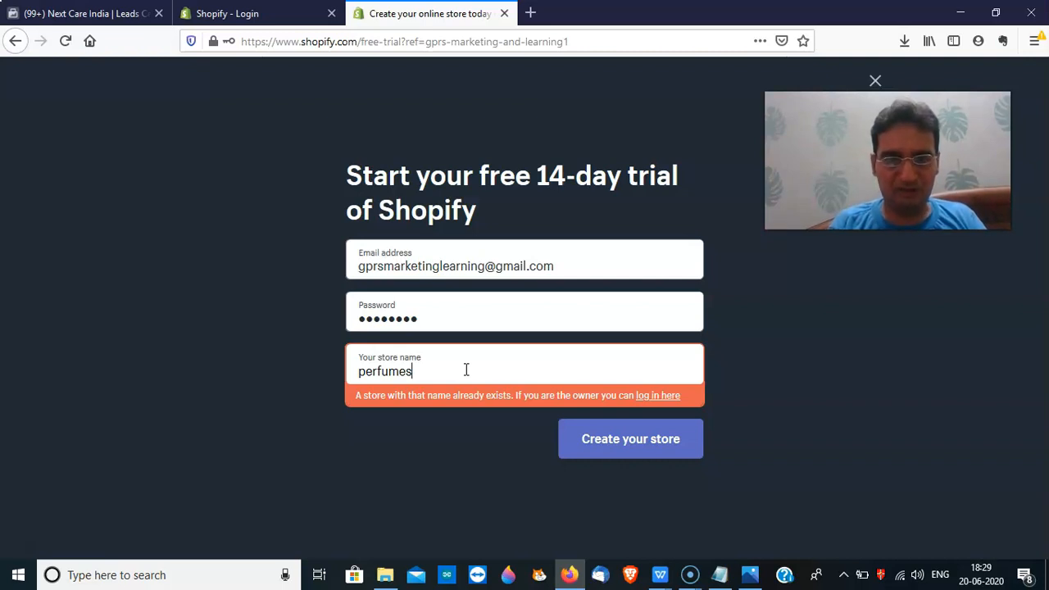
{"action": "key", "text": "BackSpace"}
{"action": "type", "text": "bazaar"}
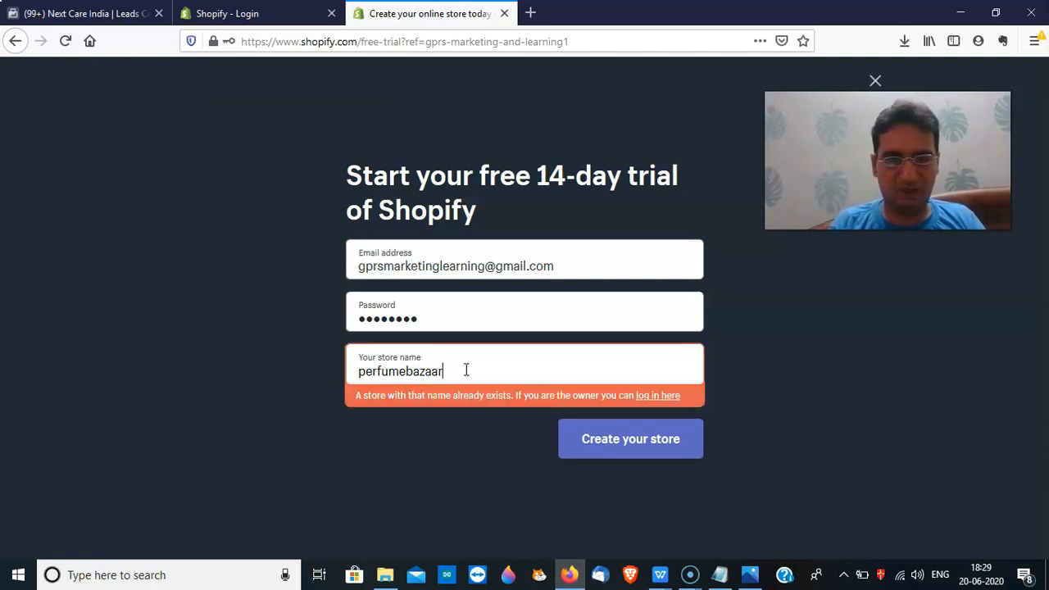
{"action": "key", "text": "BackSpace"}
{"action": "key", "text": "BackSpace"}
{"action": "key", "text": "BackSpace"}
{"action": "key", "text": "BackSpace"}
{"action": "key", "text": "BackSpace"}
{"action": "key", "text": "BackSpace"}
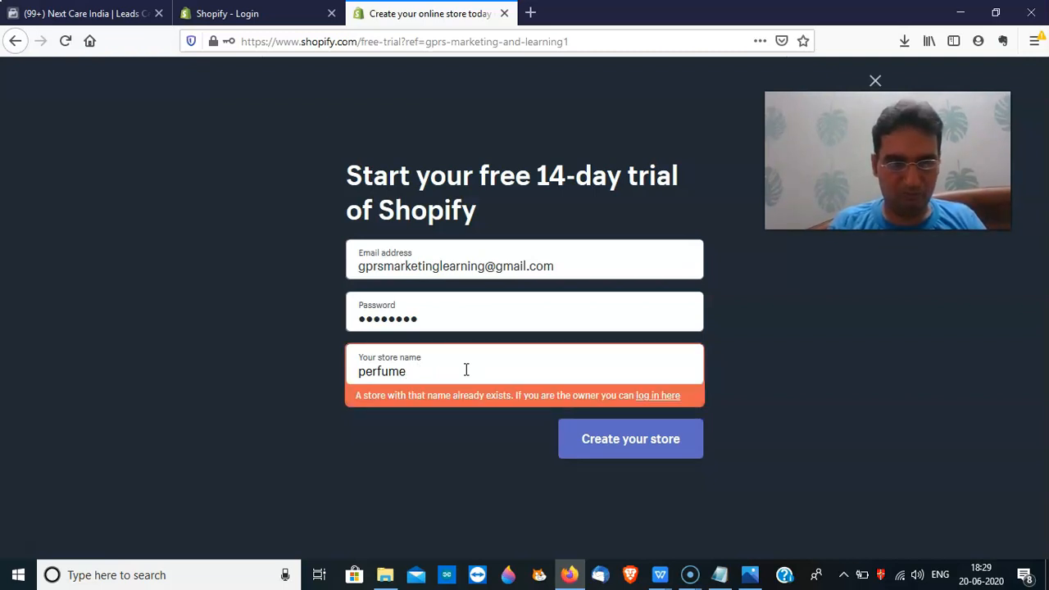
{"action": "key", "text": "BackSpace"}
{"action": "key", "text": "BackSpace"}
{"action": "key", "text": "BackSpace"}
{"action": "key", "text": "BackSpace"}
{"action": "key", "text": "BackSpace"}
{"action": "key", "text": "BackSpace"}
{"action": "key", "text": "BackSpace"}
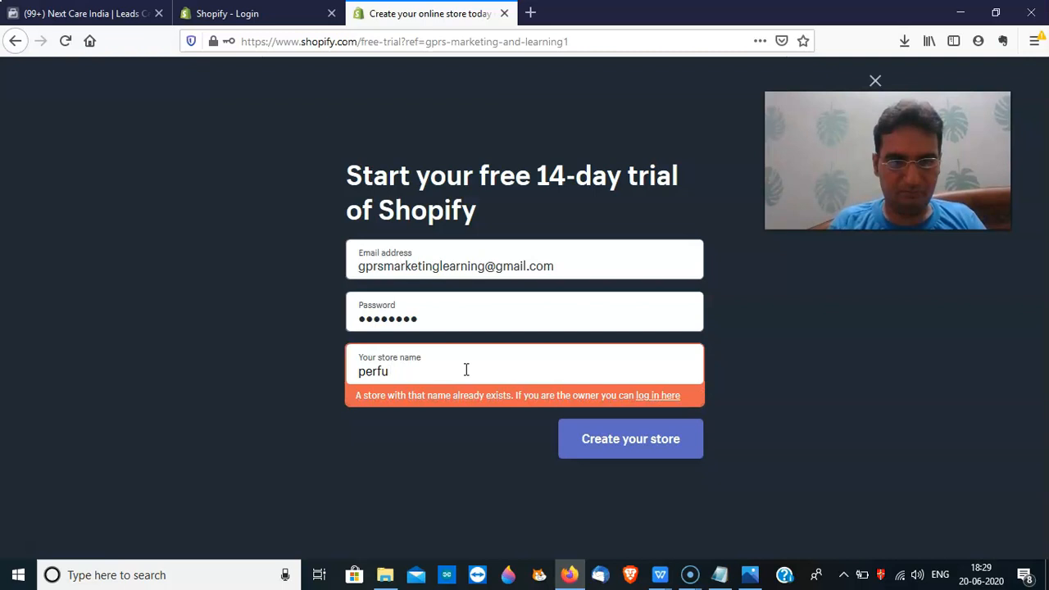
{"action": "type", "text": "gprs"}
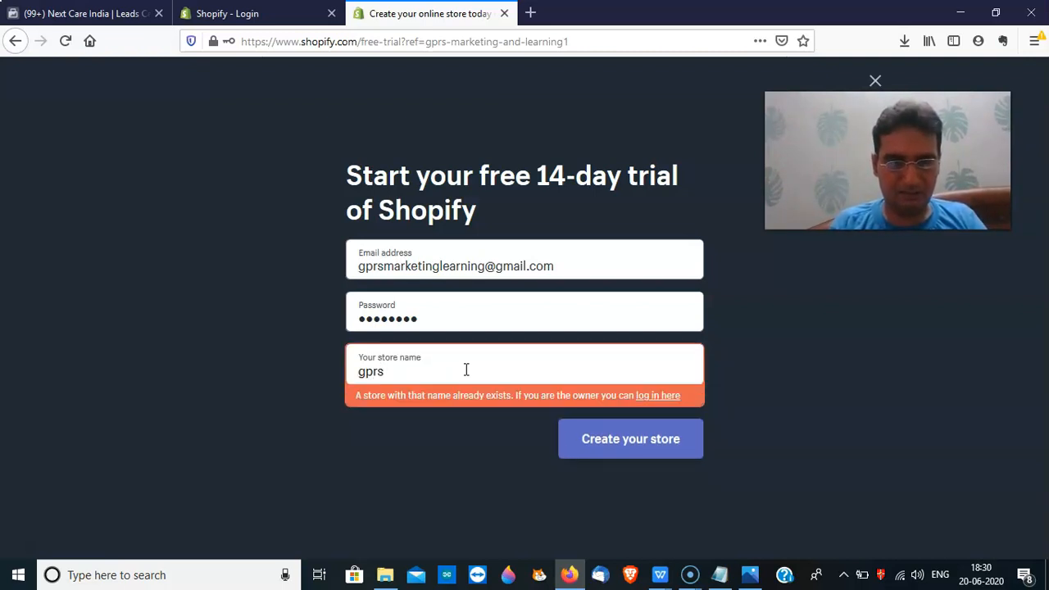
{"action": "type", "text": "perfumes"}
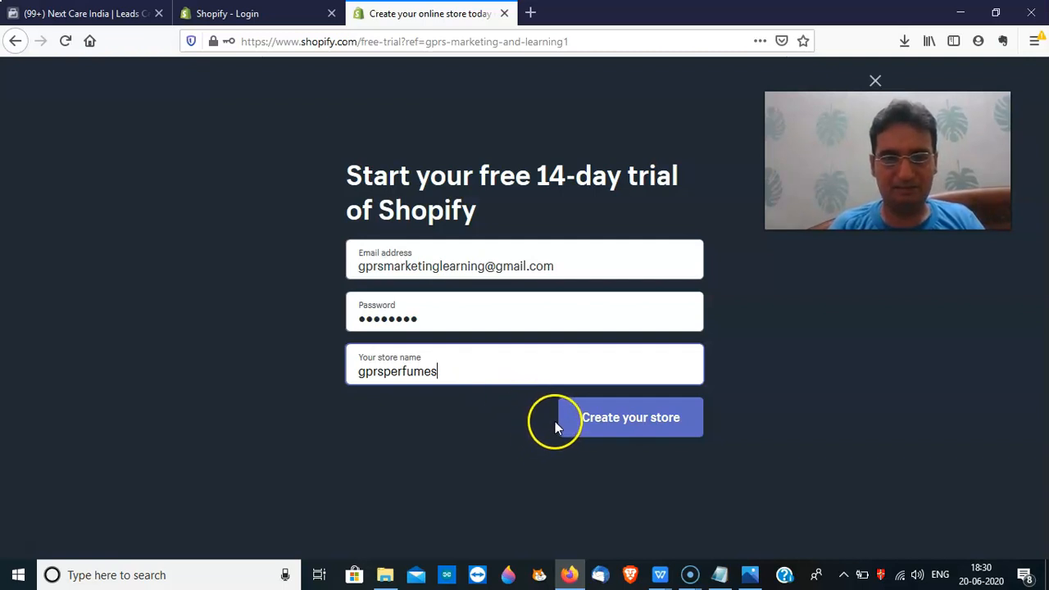
{"action": "left_click", "coordinate": [608, 425]}
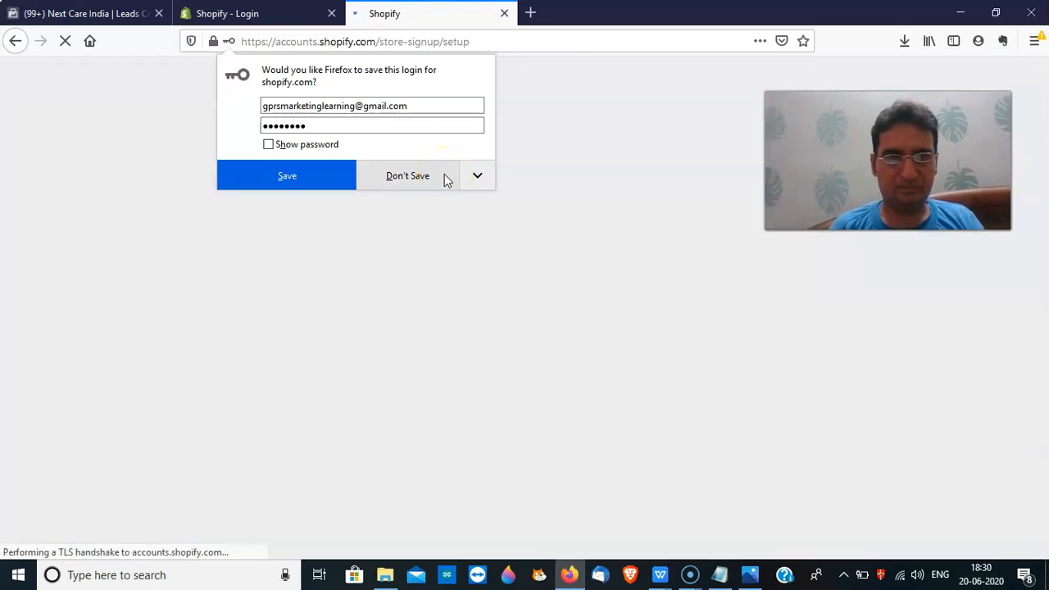
Decline Firefox's offer to save the login while the store is created
{"action": "left_click", "coordinate": [445, 177]}
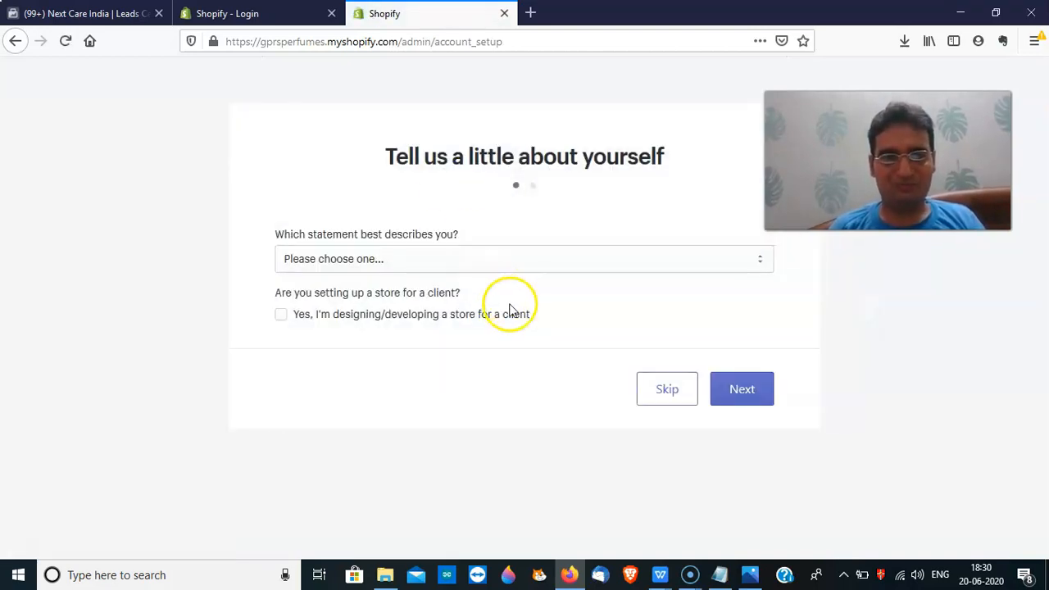
Answer new business, already have something to sell, and Beauty as the industry
{"action": "left_click", "coordinate": [529, 264]}
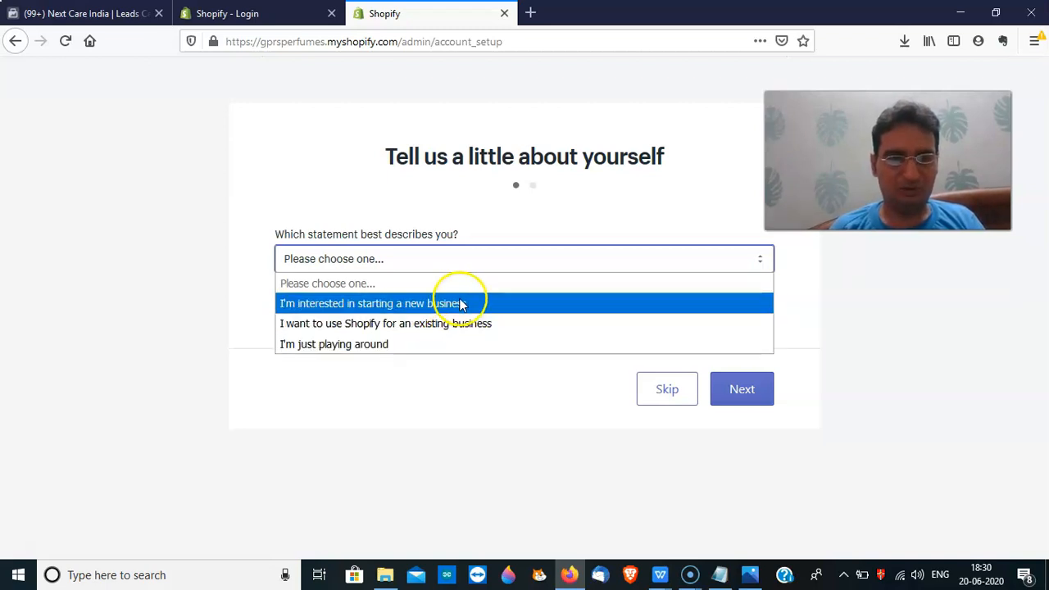
{"action": "left_click", "coordinate": [459, 303]}
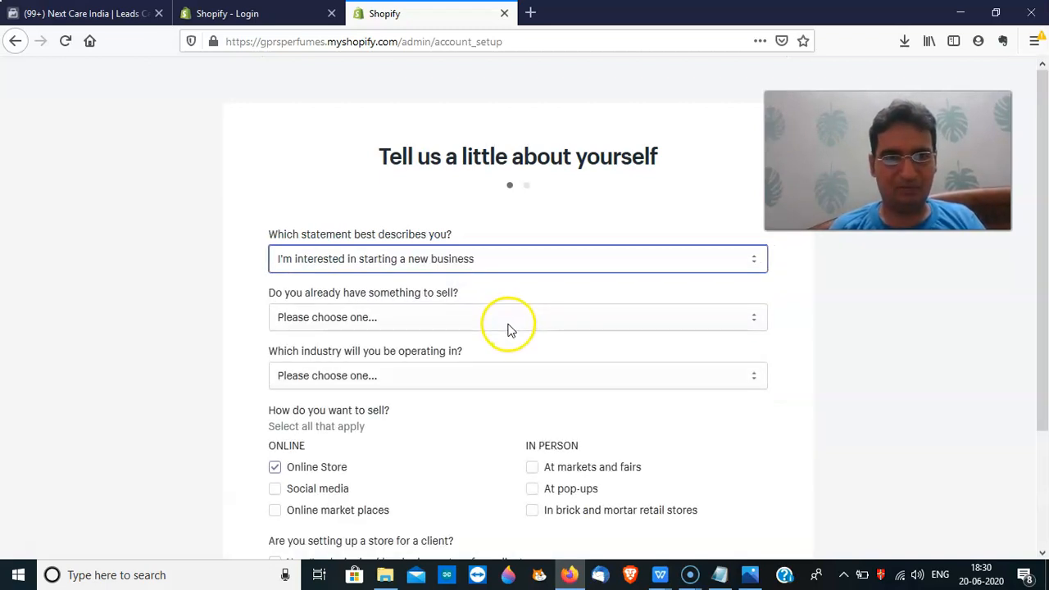
{"action": "left_click", "coordinate": [509, 324]}
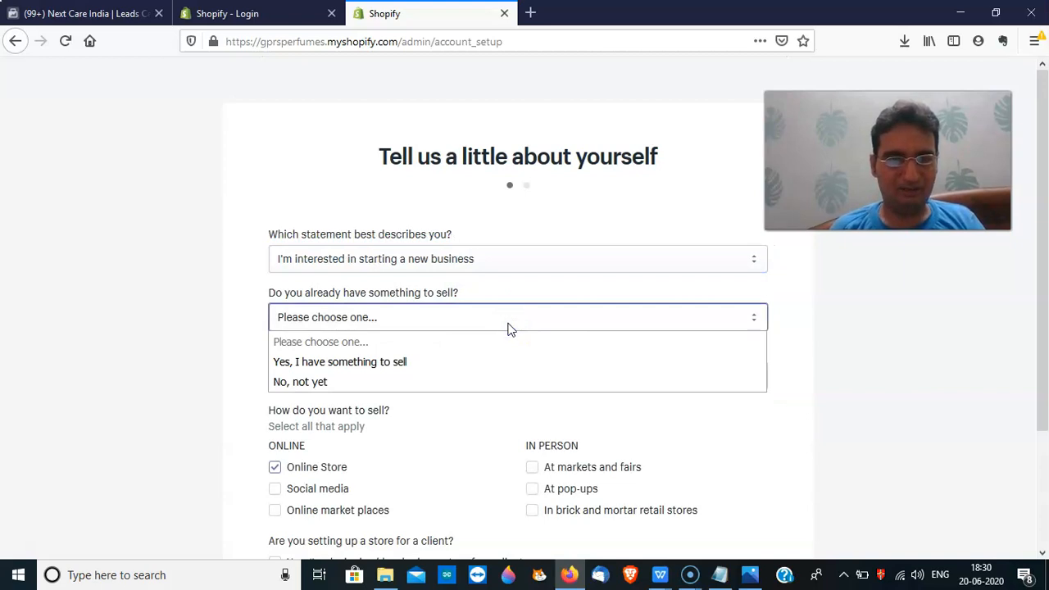
{"action": "left_click", "coordinate": [478, 362]}
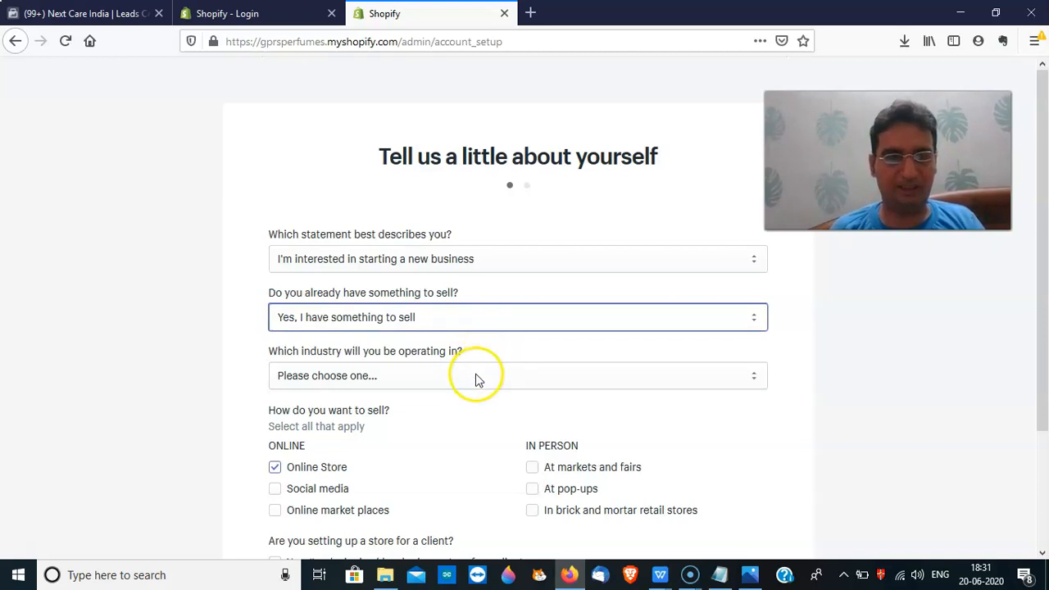
{"action": "left_click", "coordinate": [478, 377]}
{"action": "left_click", "coordinate": [477, 378]}
{"action": "left_click", "coordinate": [478, 378]}
{"action": "left_click", "coordinate": [476, 376]}
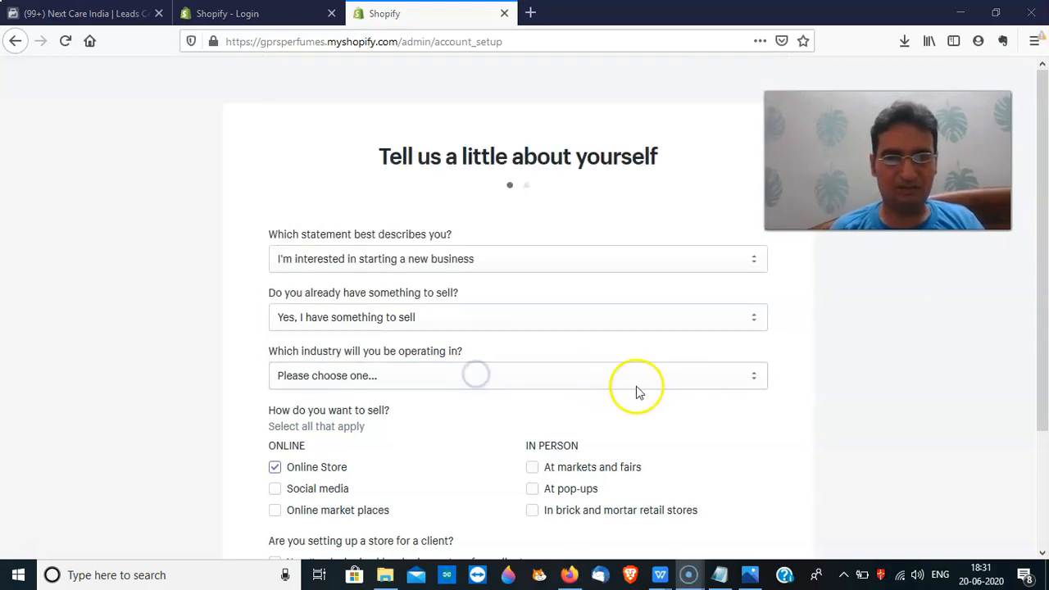
{"action": "left_click", "coordinate": [759, 383]}
{"action": "left_click", "coordinate": [759, 382]}
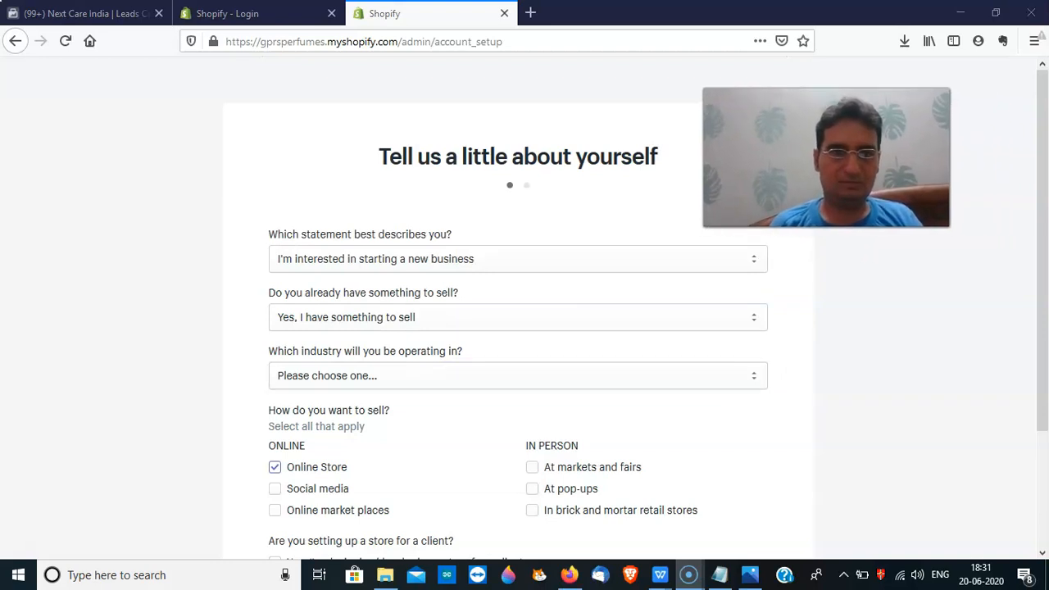
{"action": "left_click", "coordinate": [632, 371]}
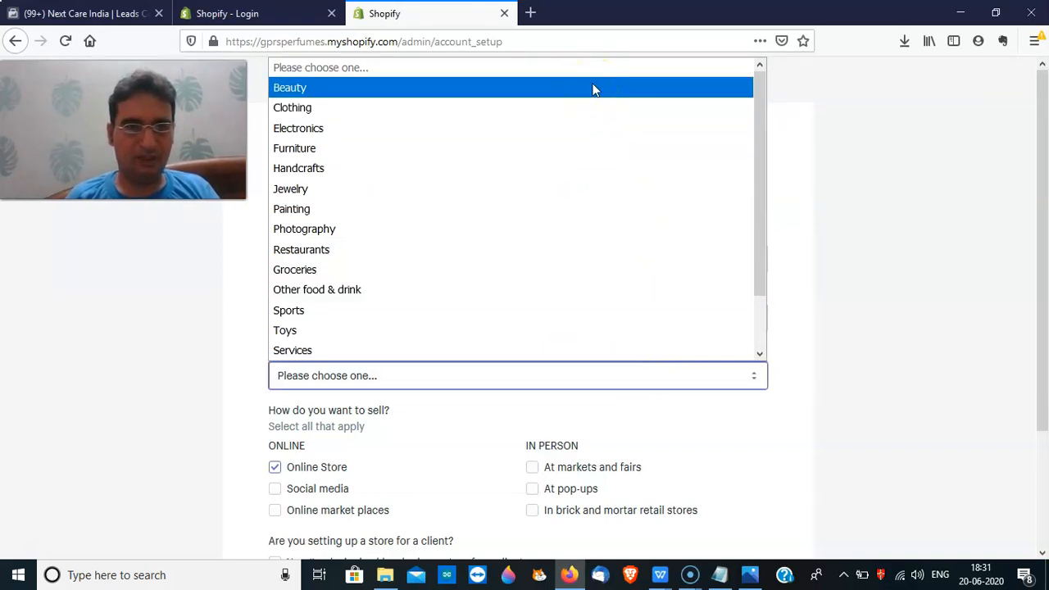
{"action": "left_click", "coordinate": [594, 88]}
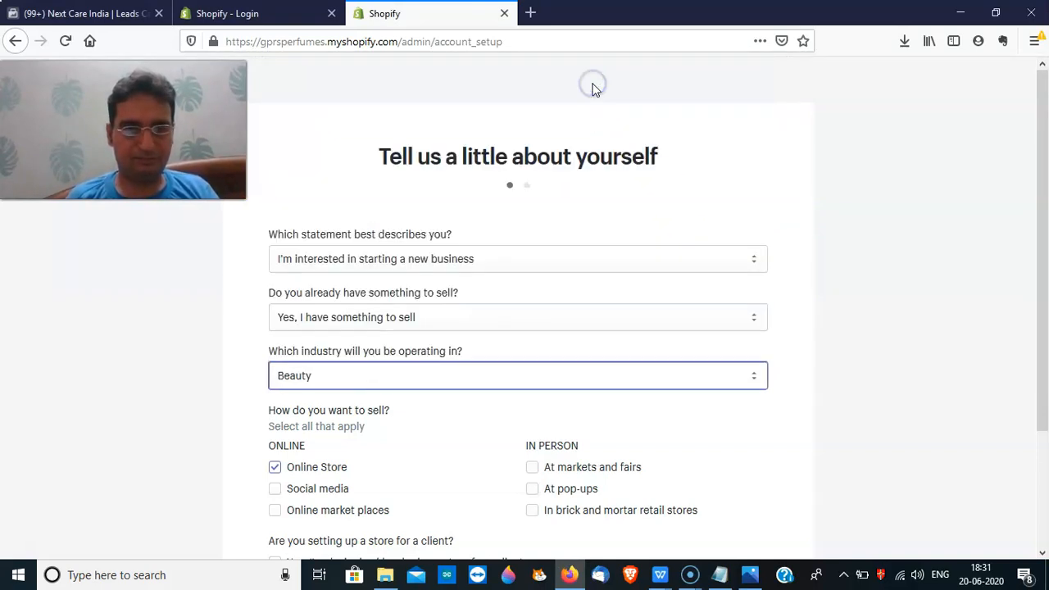
Add Social media and Online market places as sales channels, leave the client box unchecked, and continue
{"action": "left_click_drag", "start_coordinate": [1046, 339], "coordinate": [1045, 442]}
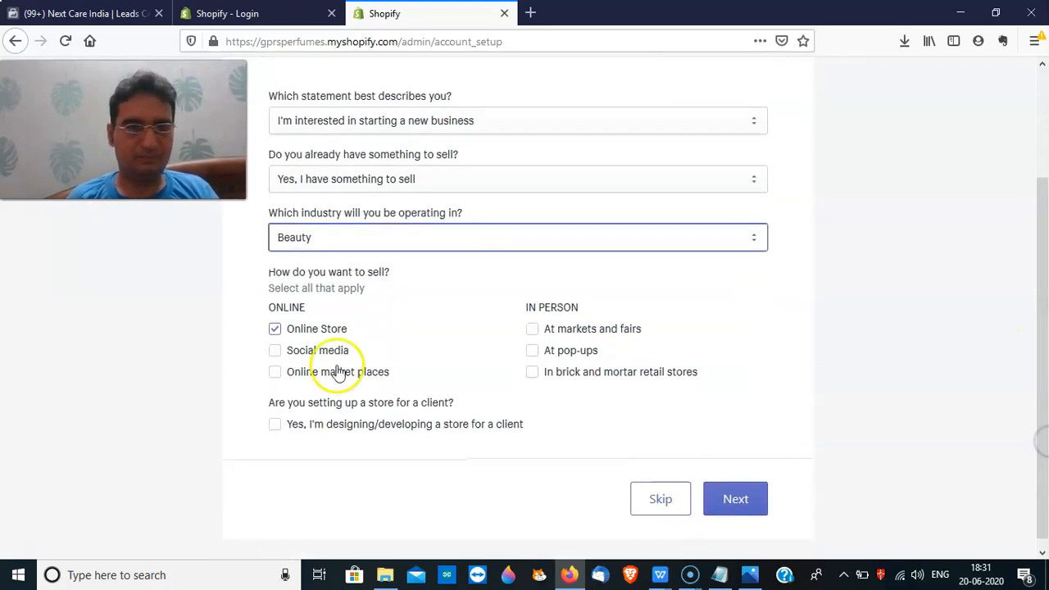
{"action": "left_click", "coordinate": [278, 350]}
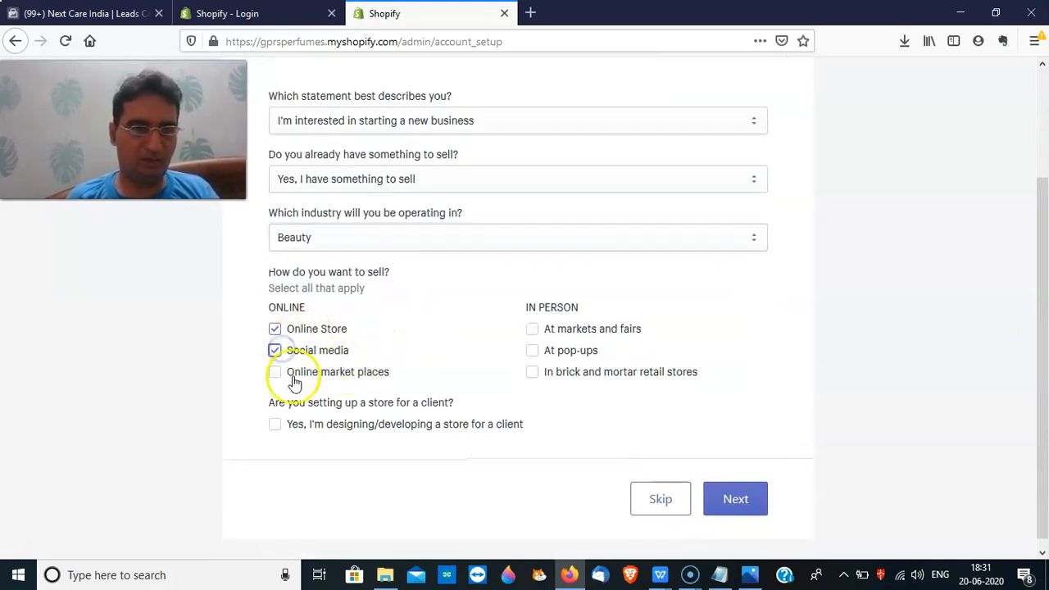
{"action": "left_click", "coordinate": [279, 373]}
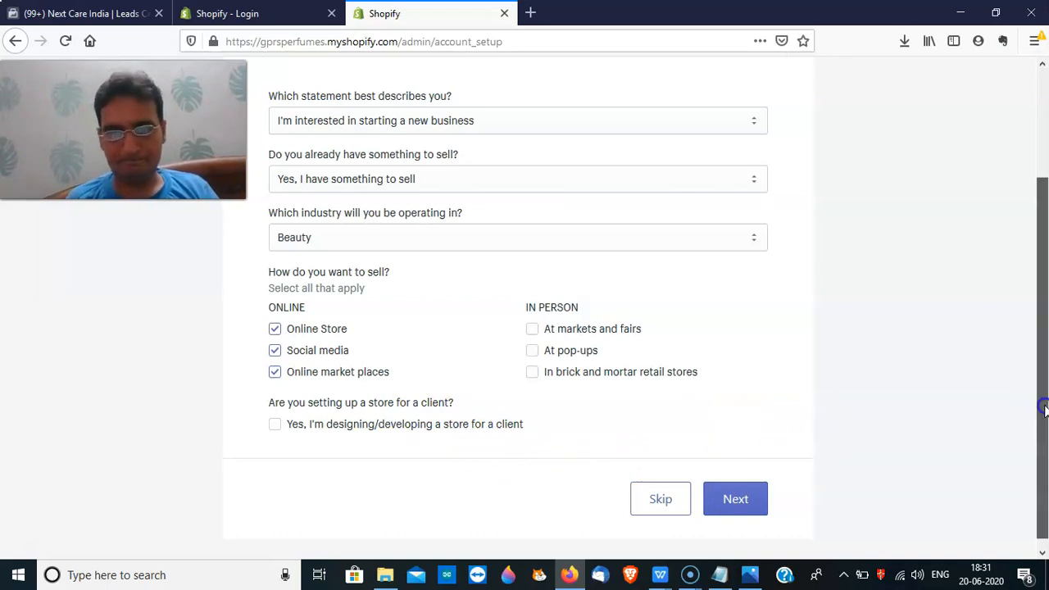
{"action": "scroll", "coordinate": [1043, 410], "scroll_direction": "down", "scroll_amount": 1}
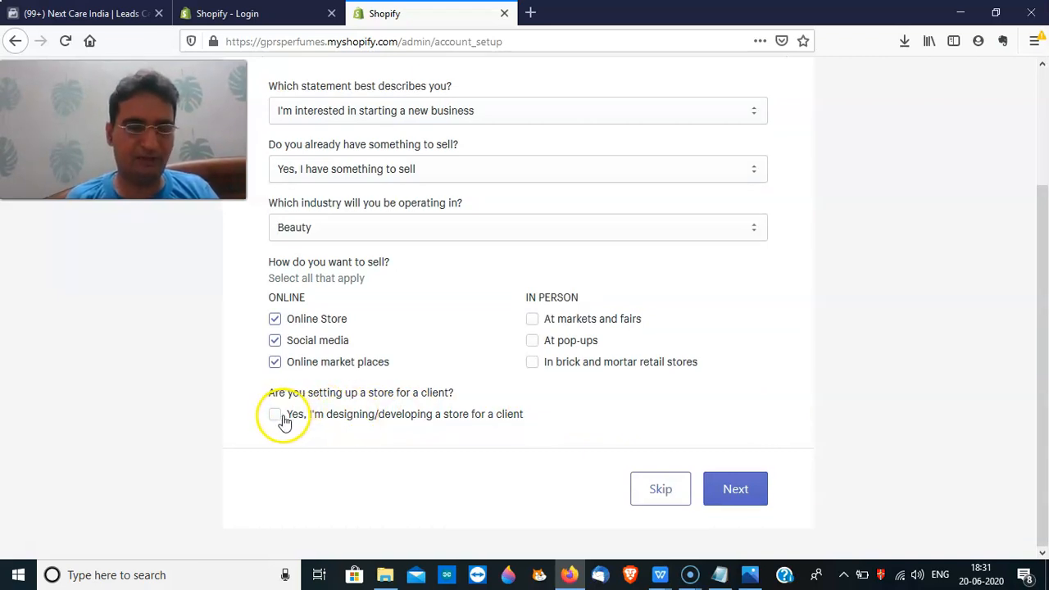
{"action": "left_click", "coordinate": [277, 417]}
{"action": "left_click", "coordinate": [276, 415]}
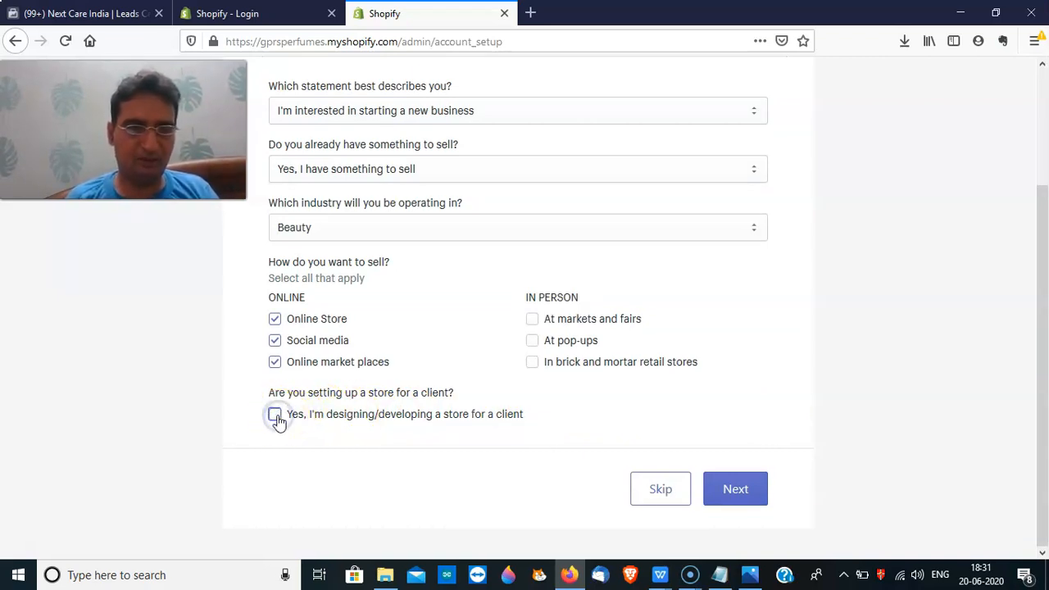
{"action": "left_click", "coordinate": [734, 492]}
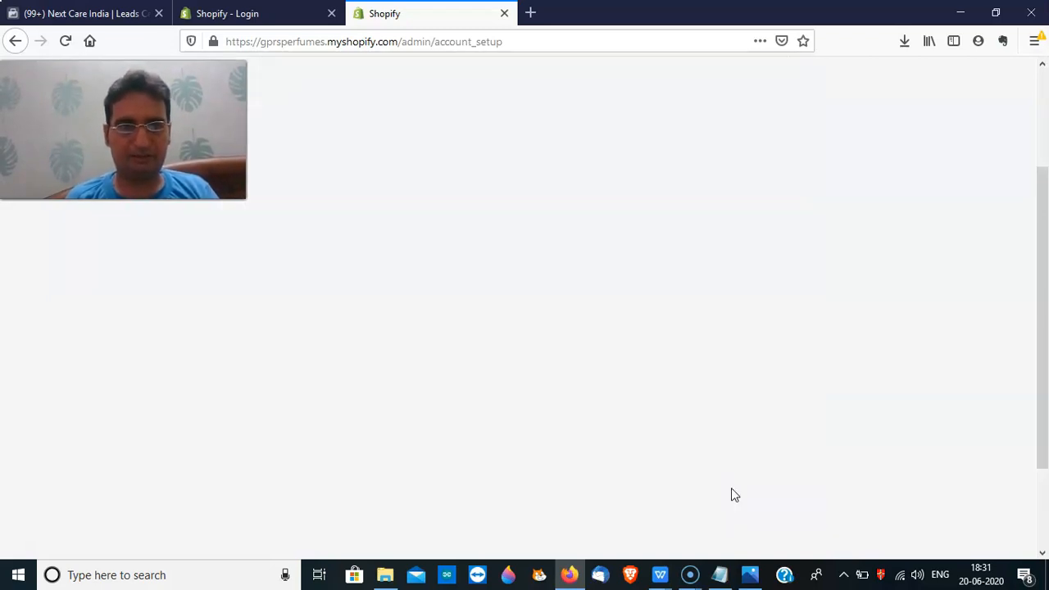
Fill in the owner's first and last name plus the street, apartment and city lines
{"action": "left_click_drag", "start_coordinate": [1042, 257], "coordinate": [1042, 187]}
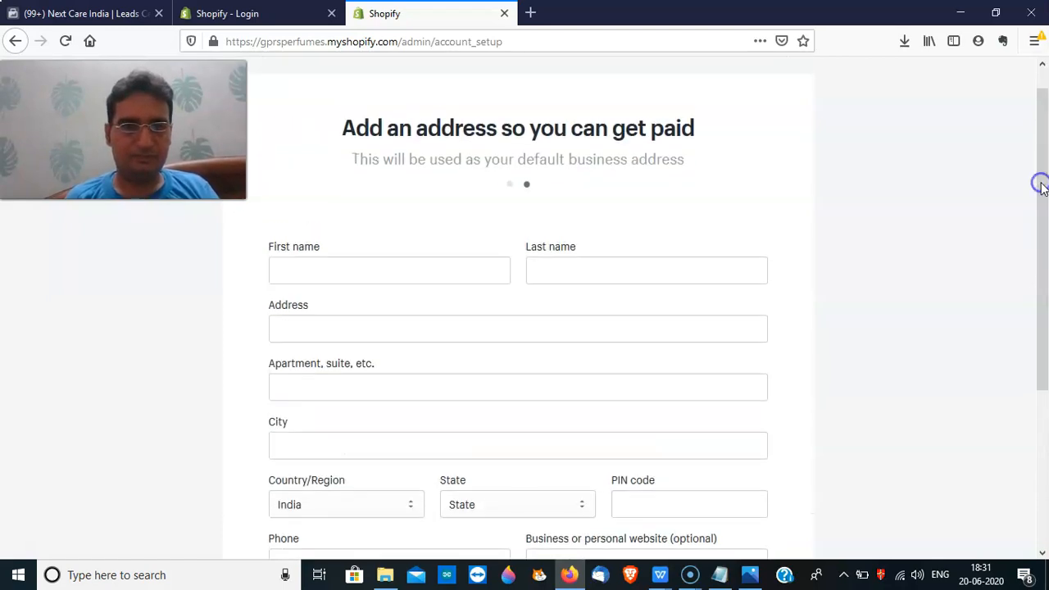
{"action": "left_click", "coordinate": [368, 272]}
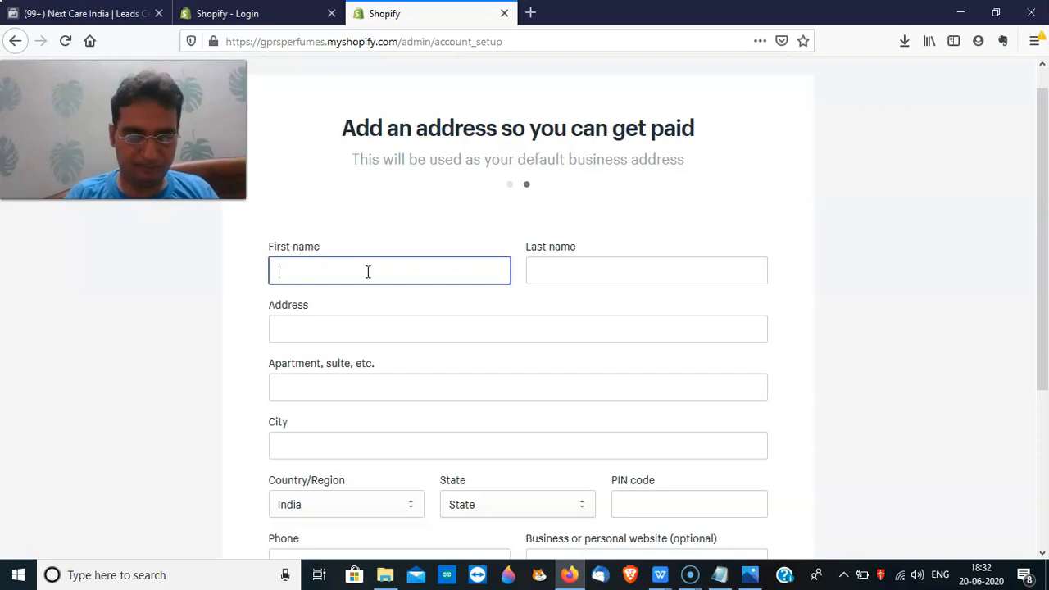
{"action": "type", "text": "G"}
{"action": "left_click", "coordinate": [567, 283]}
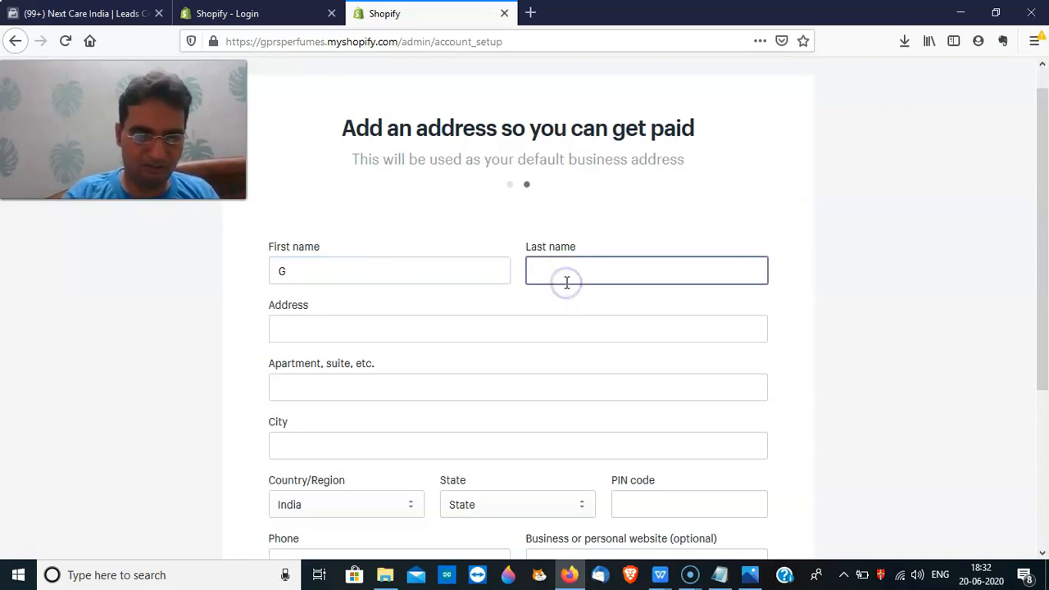
{"action": "type", "text": "T"}
{"action": "left_click", "coordinate": [410, 340]}
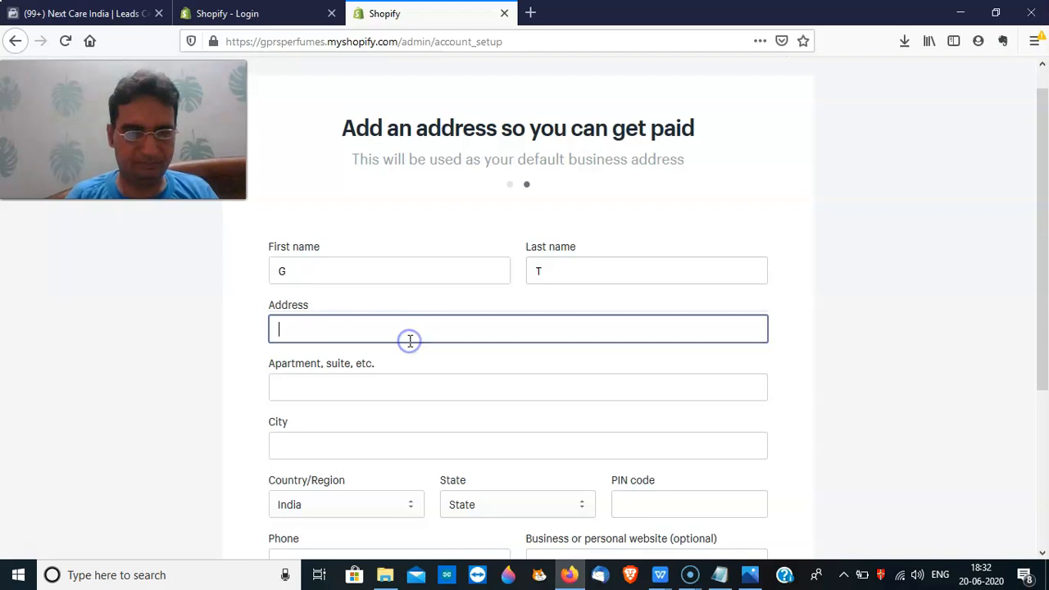
{"action": "left_click", "coordinate": [383, 398]}
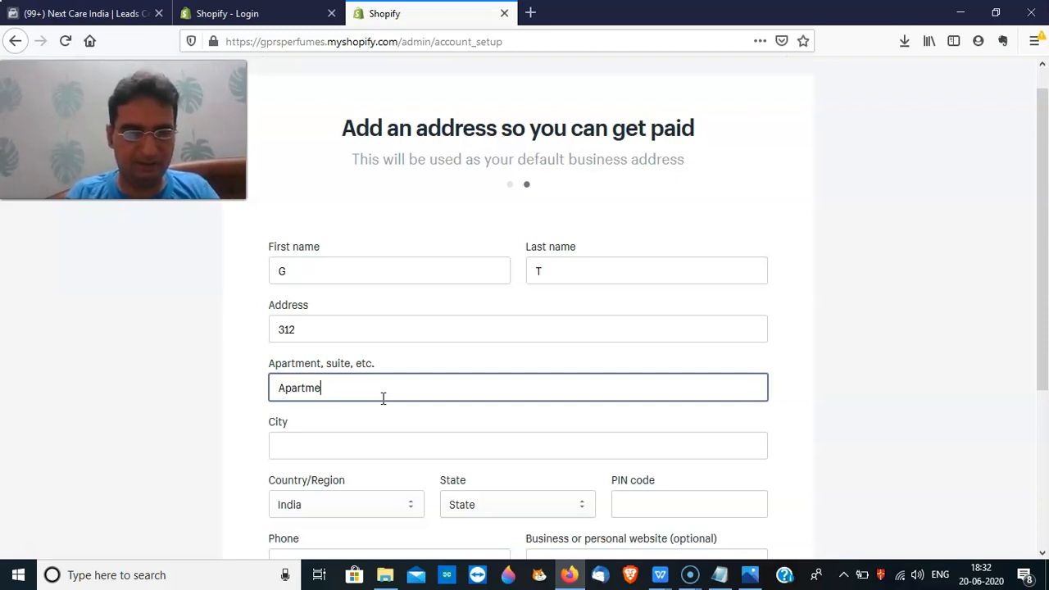
{"action": "type", "text": "Apartment"}
{"action": "left_click", "coordinate": [352, 455]}
{"action": "type", "text": "Jalandhar"}
Choose the state from the list and enter the PIN code
{"action": "left_click_drag", "start_coordinate": [1035, 315], "coordinate": [1033, 407]}
{"action": "left_click", "coordinate": [551, 362]}
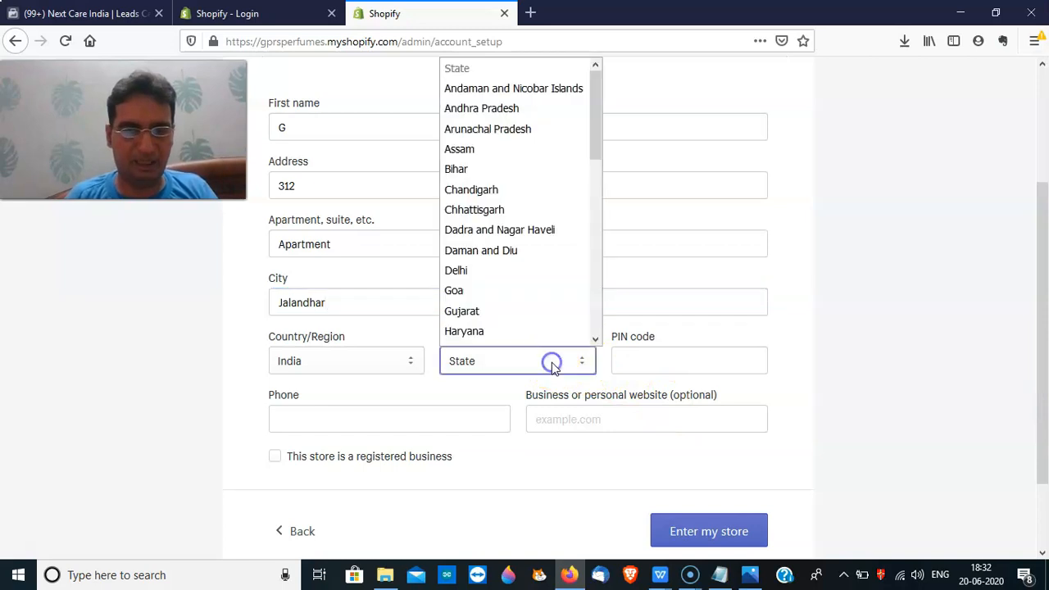
{"action": "key", "text": "p"}
{"action": "key", "text": "p"}
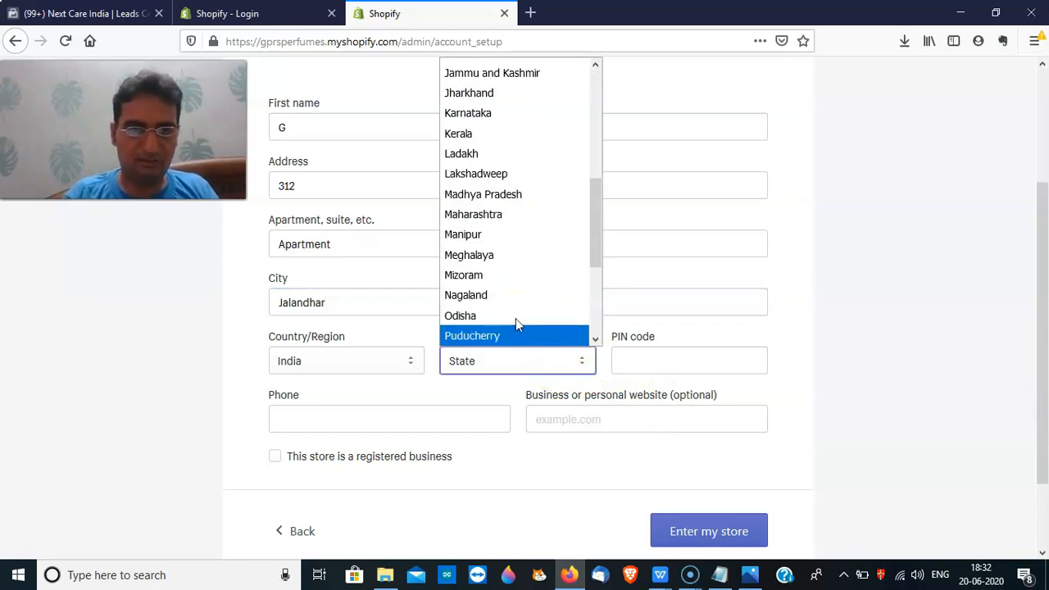
{"action": "left_click", "coordinate": [507, 336]}
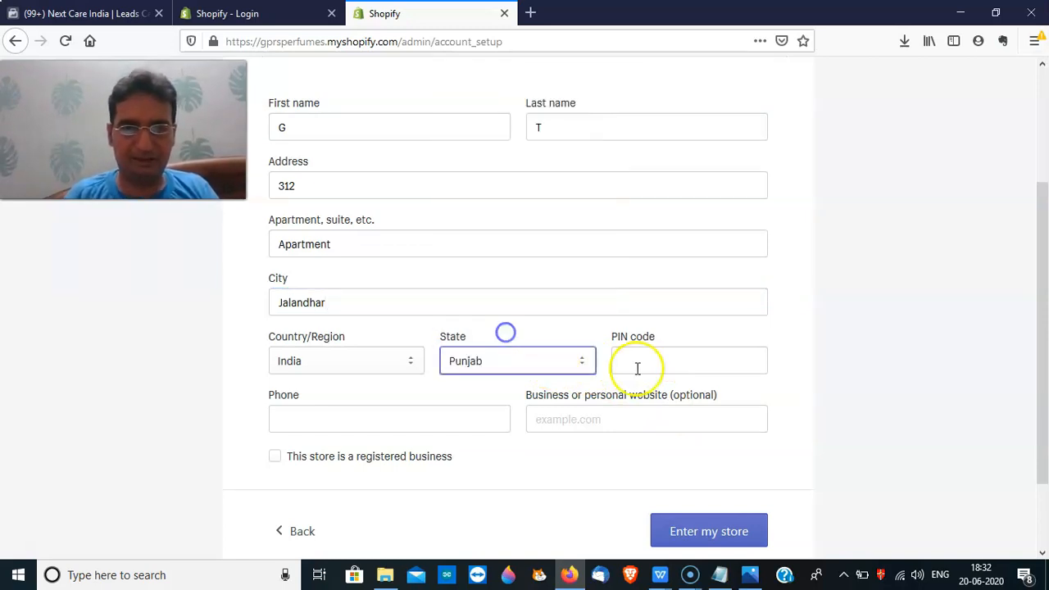
{"action": "left_click", "coordinate": [642, 368]}
{"action": "type", "text": "144009"}
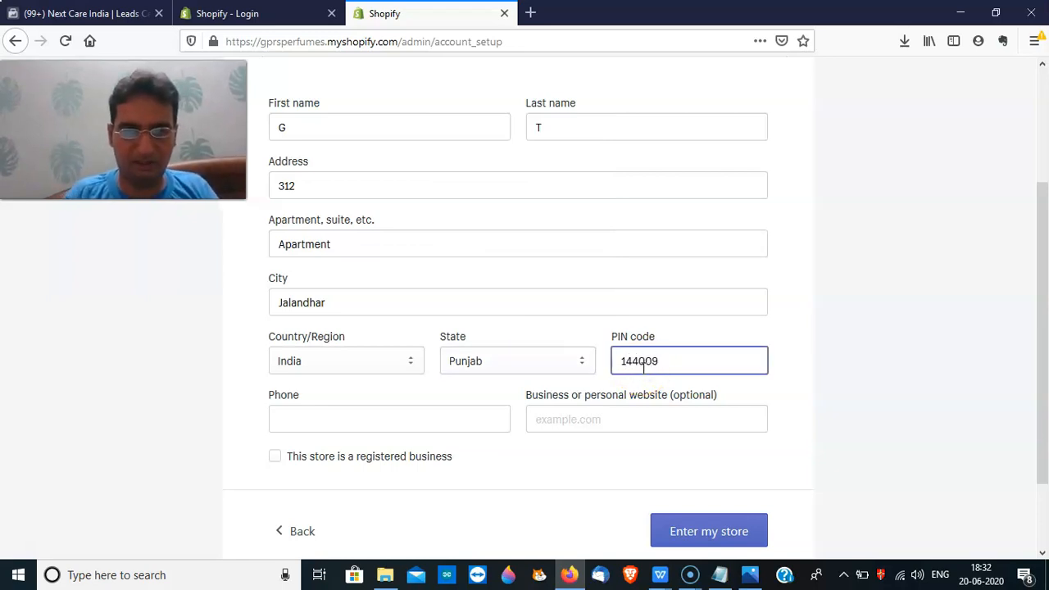
{"action": "left_click", "coordinate": [438, 428]}
{"action": "left_click", "coordinate": [585, 421]}
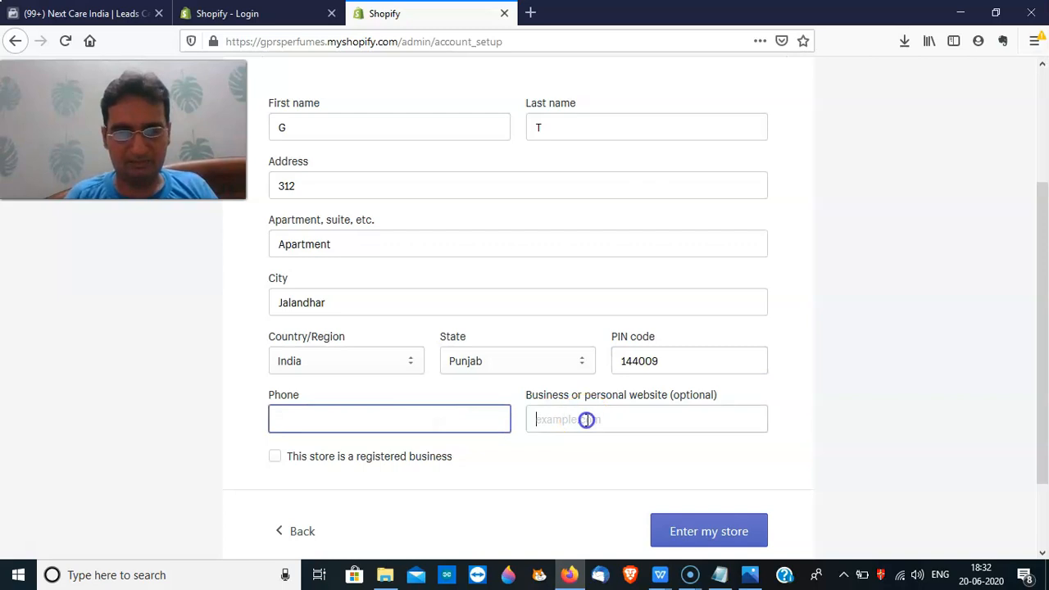
{"action": "left_click_drag", "start_coordinate": [1041, 385], "coordinate": [1043, 443]}
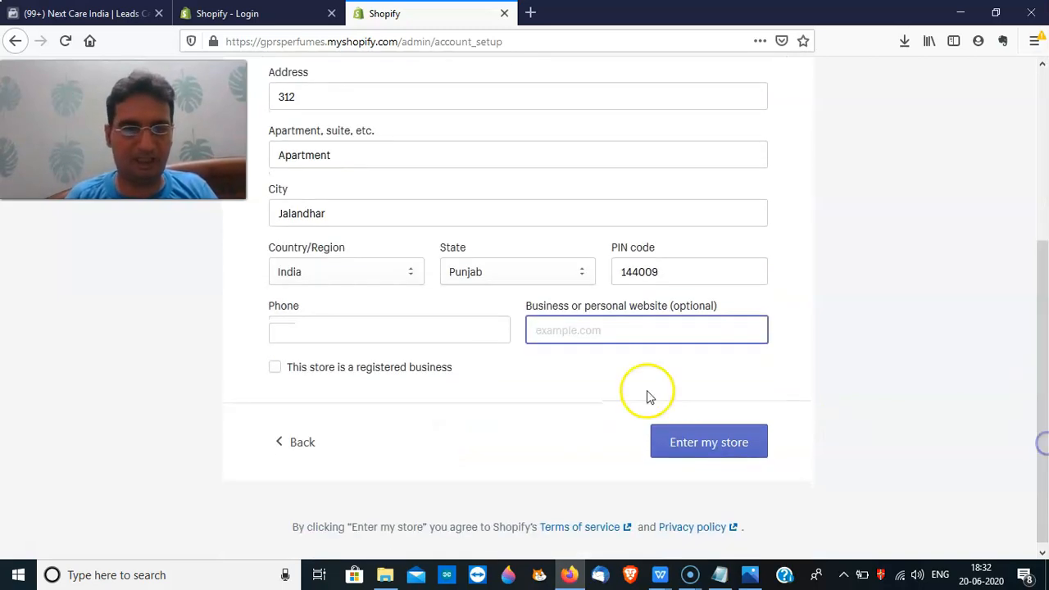
{"action": "left_click", "coordinate": [424, 337]}
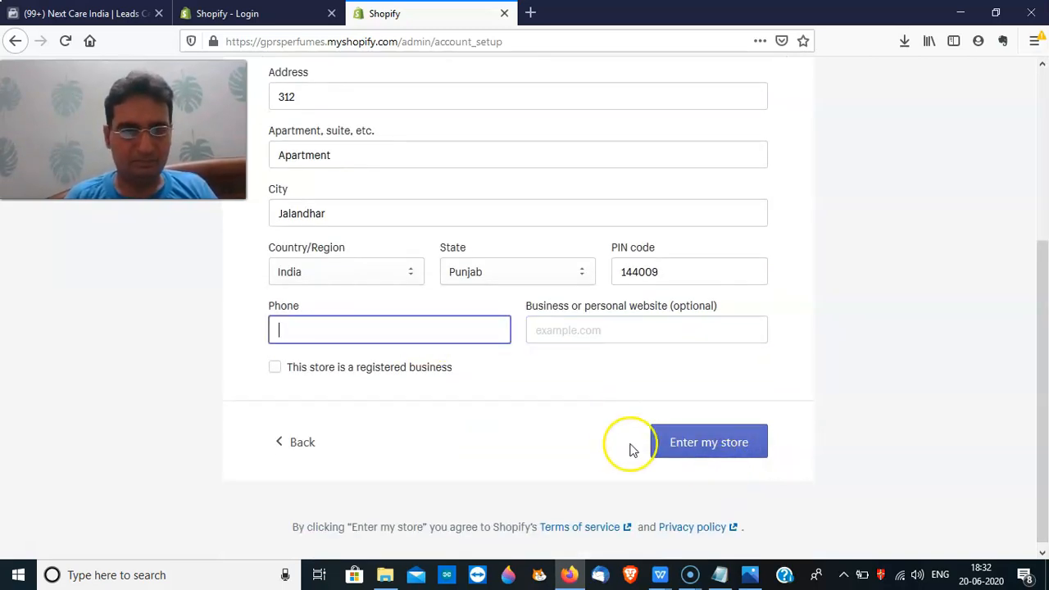
Add the missing phone number and submit the address to enter the store
{"action": "left_click", "coordinate": [686, 451]}
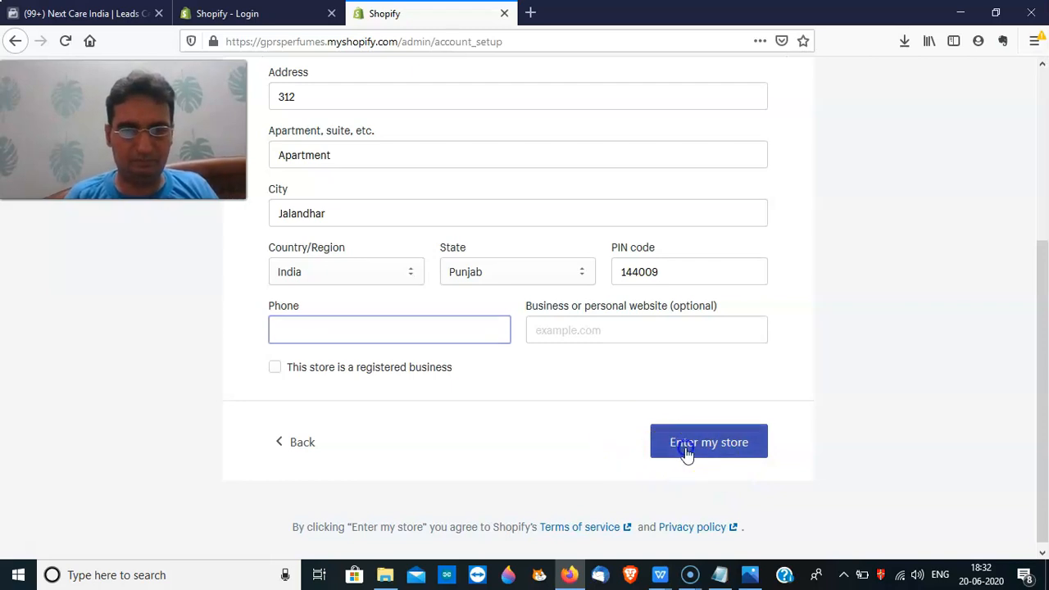
{"action": "left_click", "coordinate": [356, 328]}
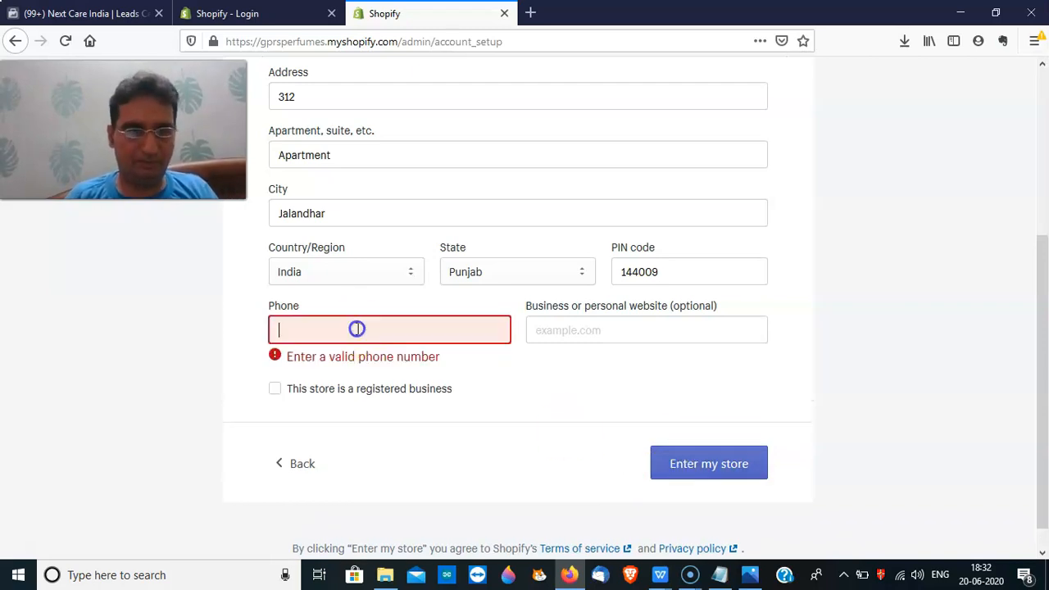
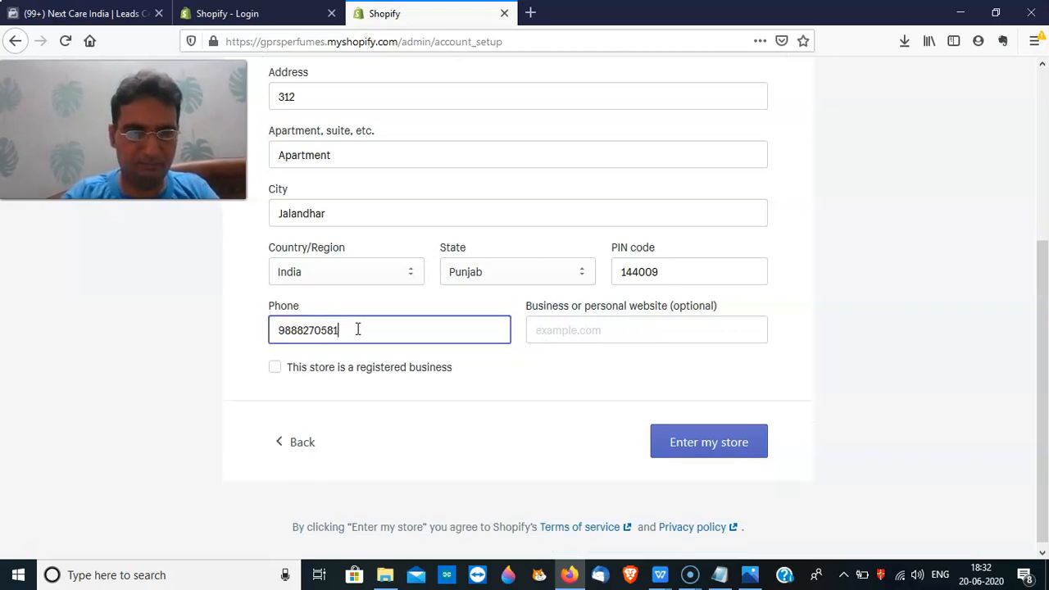
{"action": "left_click", "coordinate": [736, 450]}
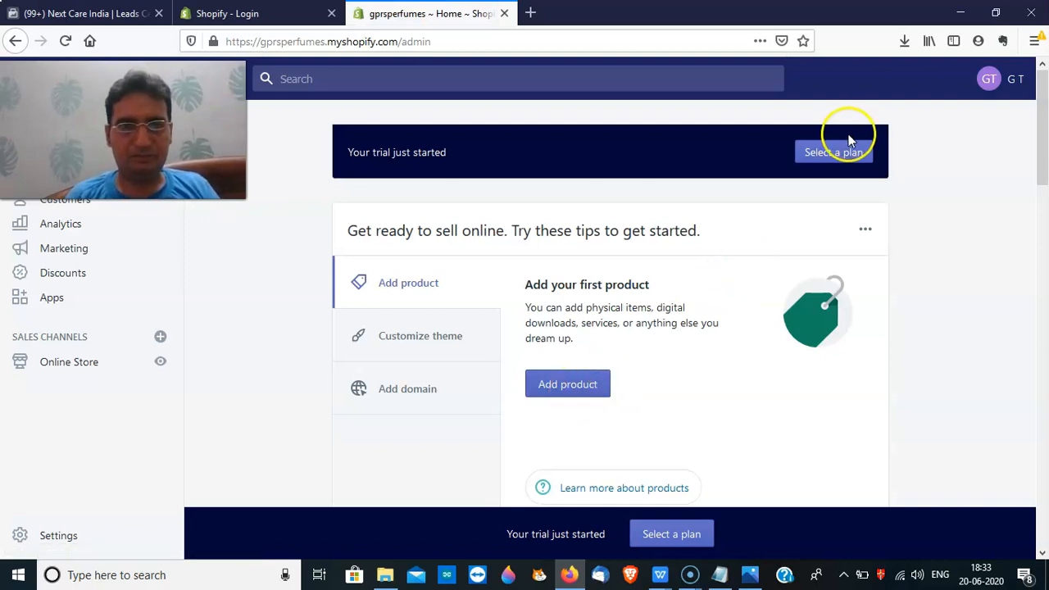
{"action": "left_click", "coordinate": [833, 154]}
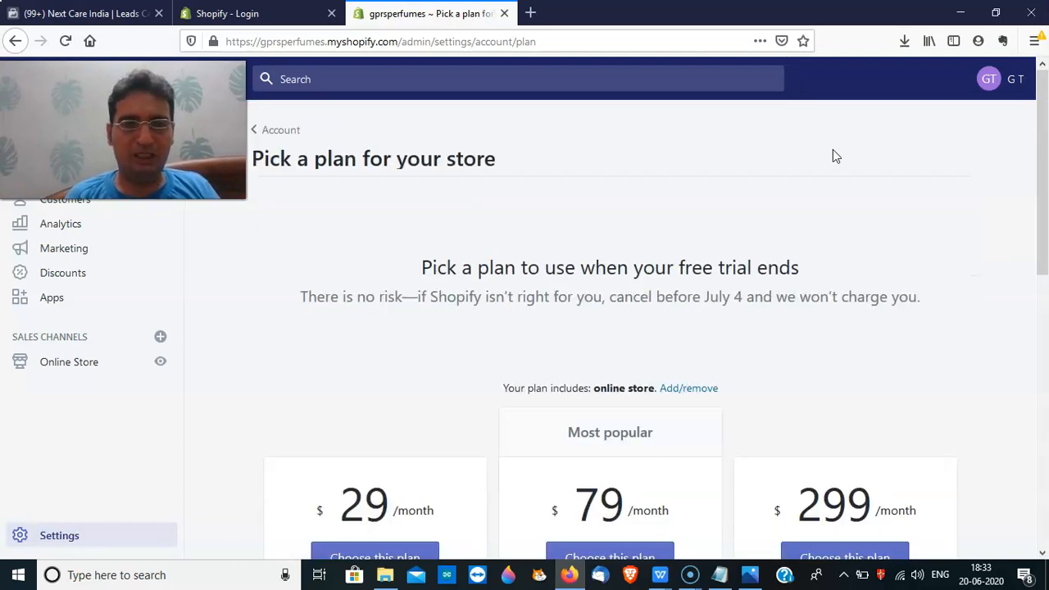
{"action": "scroll", "coordinate": [1044, 137], "scroll_direction": "down", "scroll_amount": 1}
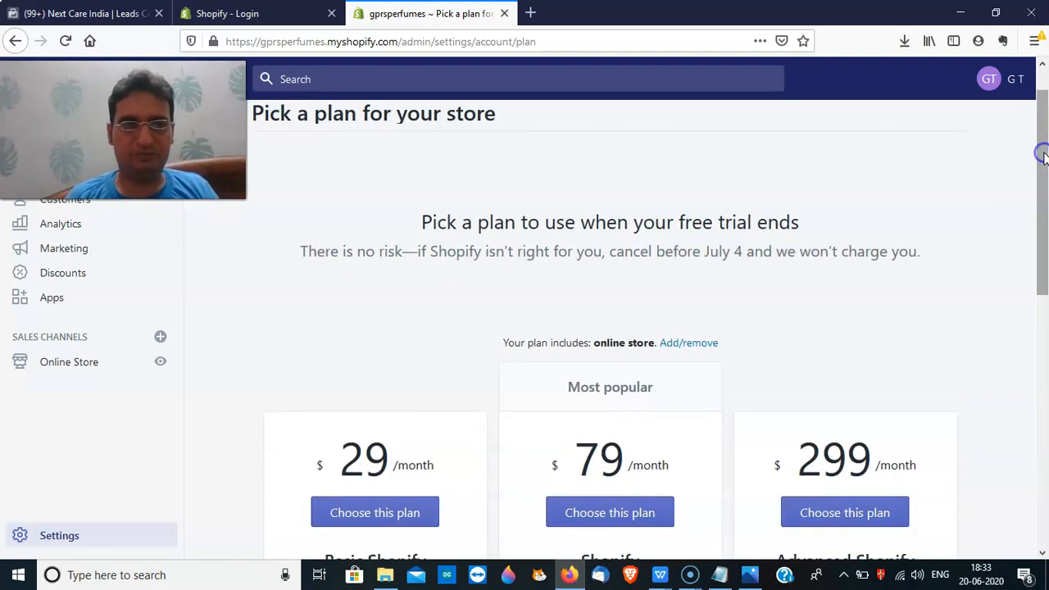
{"action": "key", "text": "alt+p"}
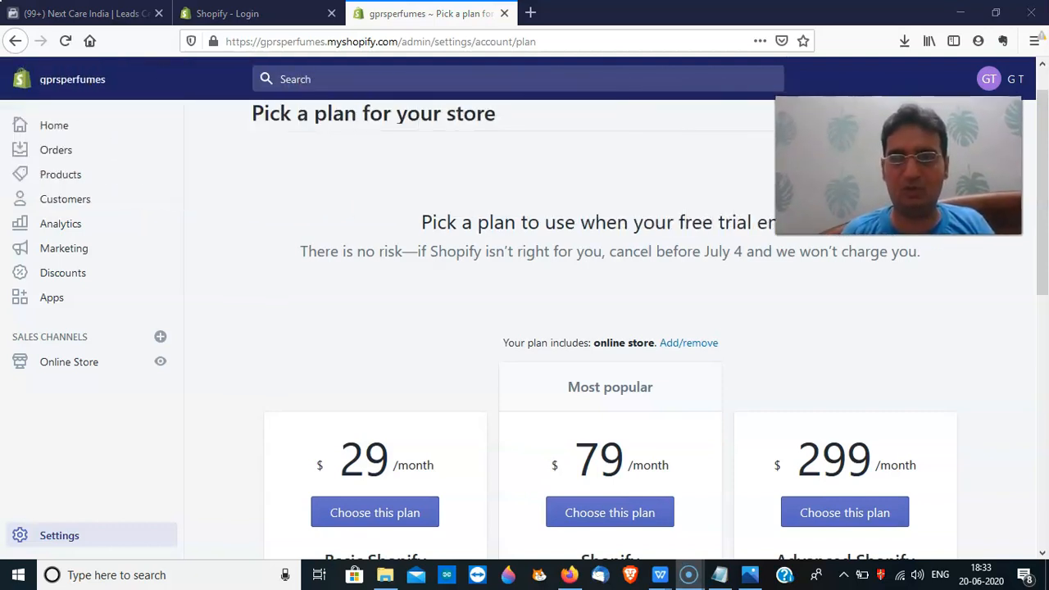
{"action": "left_click_drag", "start_coordinate": [1042, 187], "coordinate": [1024, 166]}
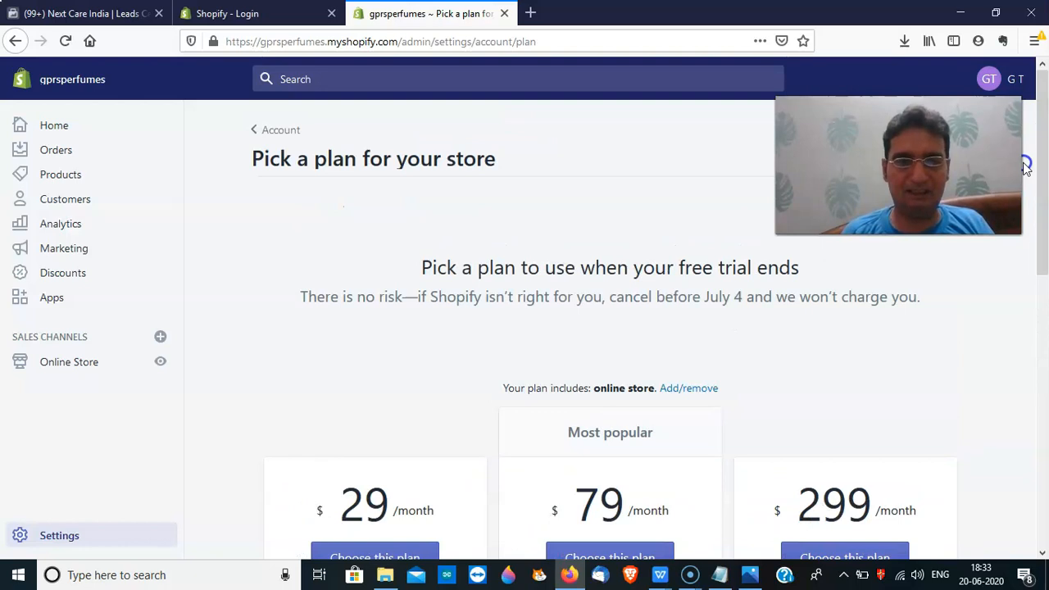
{"action": "left_click_drag", "start_coordinate": [1041, 234], "coordinate": [1041, 300]}
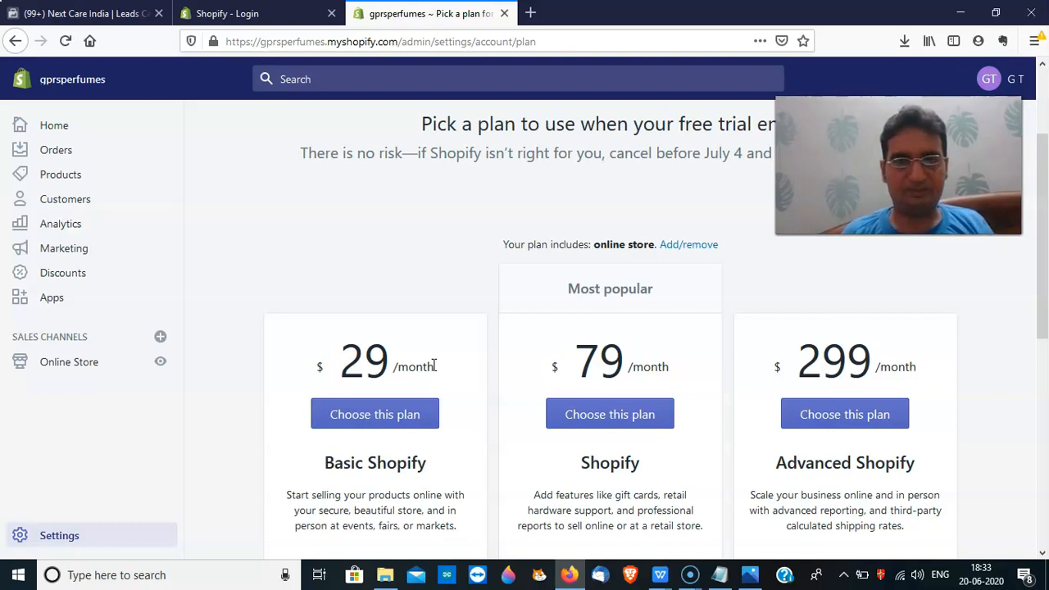
{"action": "left_click_drag", "start_coordinate": [885, 164], "coordinate": [891, 273]}
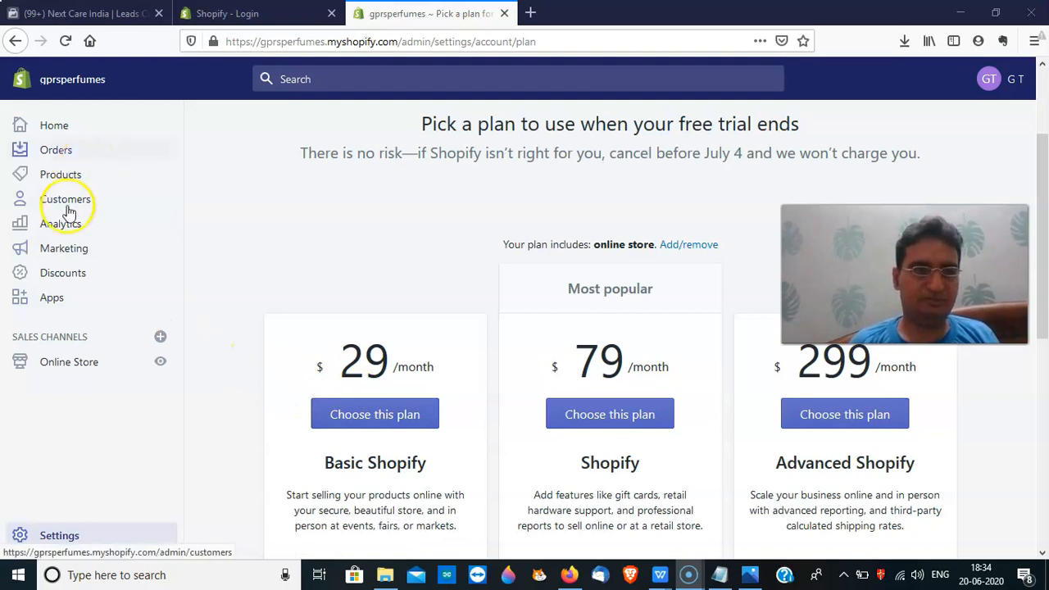
From the admin Home page, start a new blank product
{"action": "left_click", "coordinate": [53, 128]}
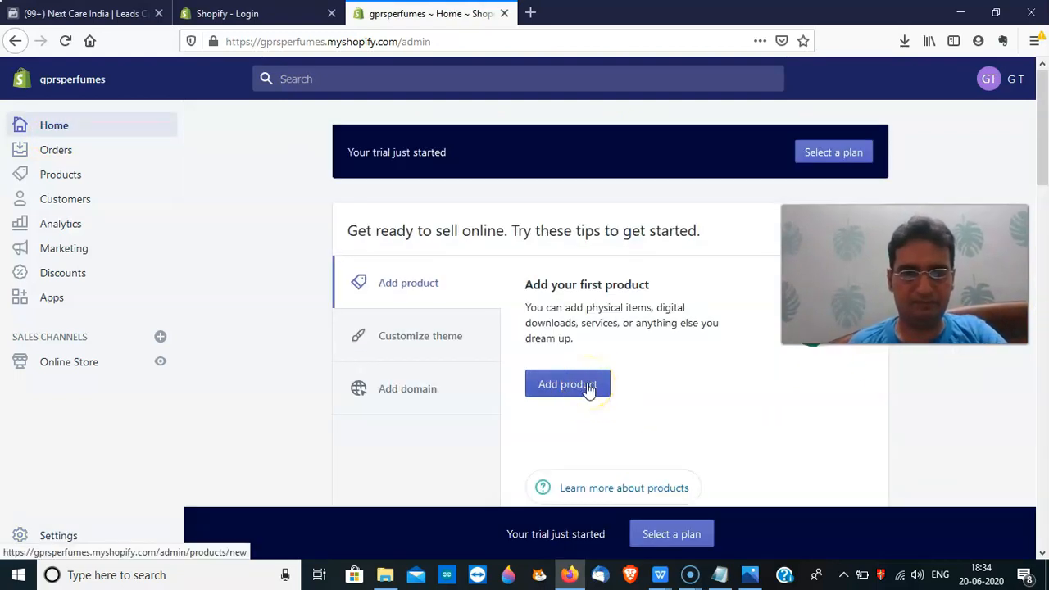
{"action": "left_click", "coordinate": [589, 389]}
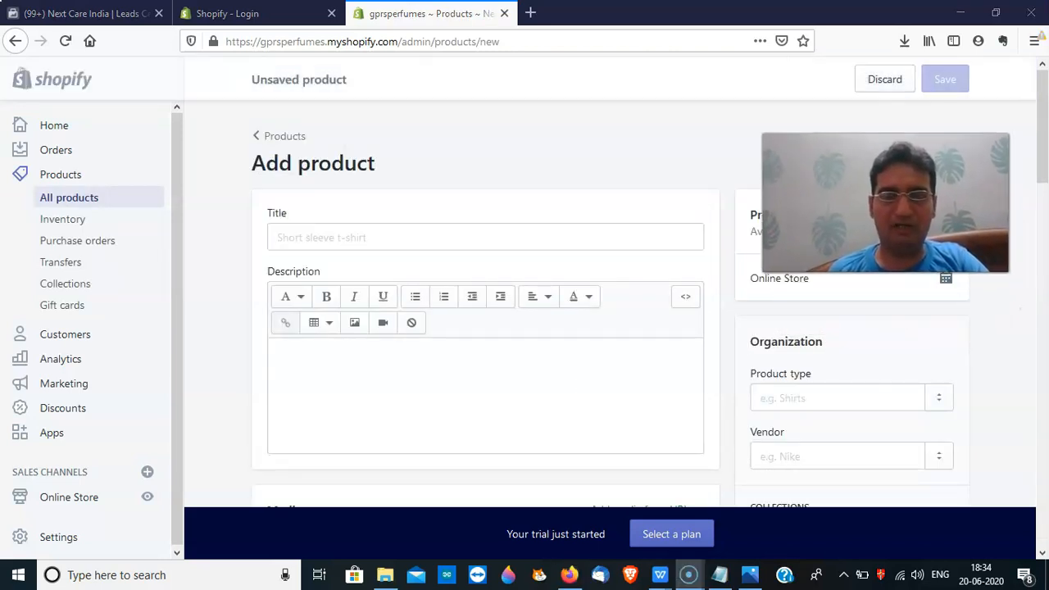
{"action": "mouse_move", "coordinate": [1043, 152]}
{"action": "left_mouse_down"}
{"action": "mouse_move", "coordinate": [1042, 164]}
{"action": "mouse_move", "coordinate": [1042, 139]}
{"action": "left_mouse_up"}
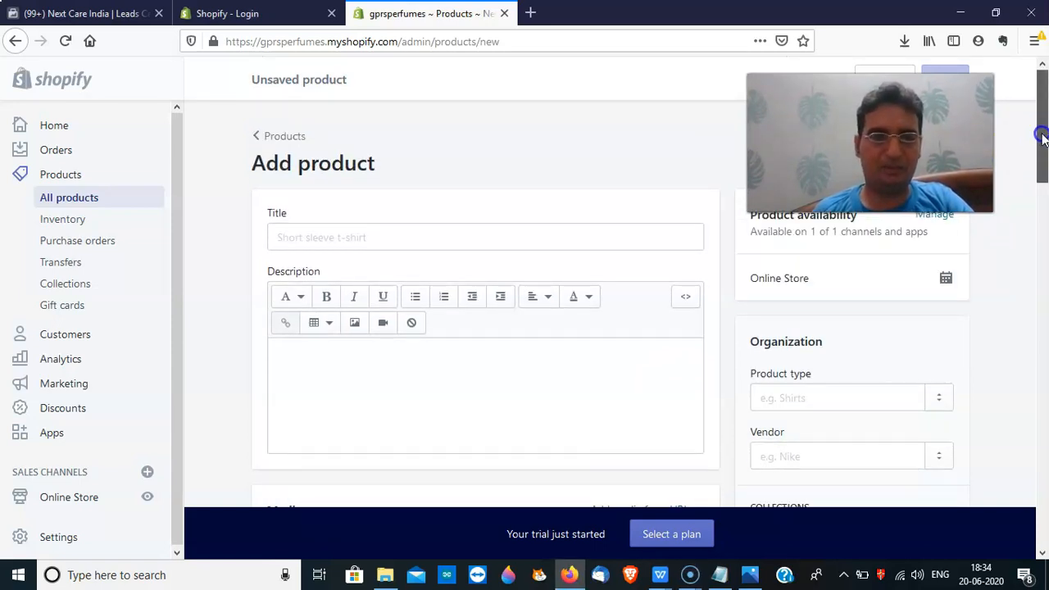
Title the product 'Next Admire Perfume for Men'
{"action": "left_click", "coordinate": [383, 236]}
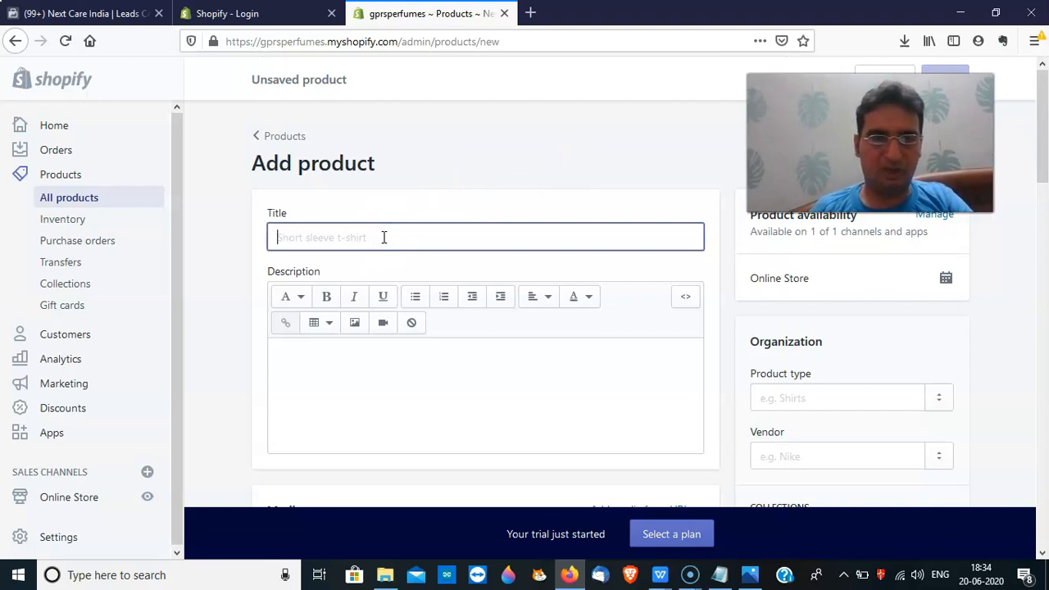
{"action": "type", "text": "Next Admire Per"}
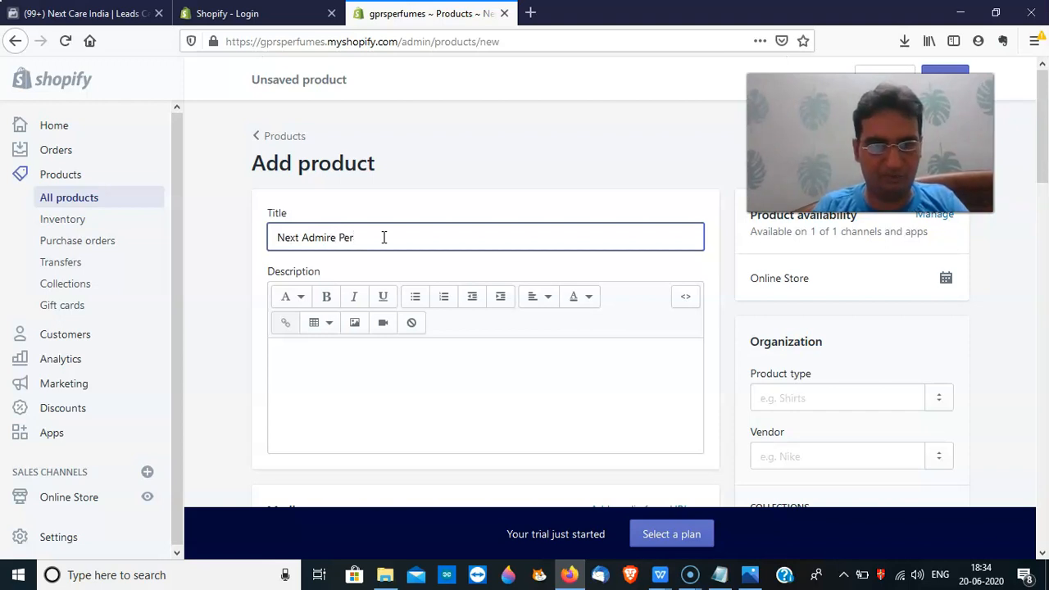
{"action": "type", "text": "fume"}
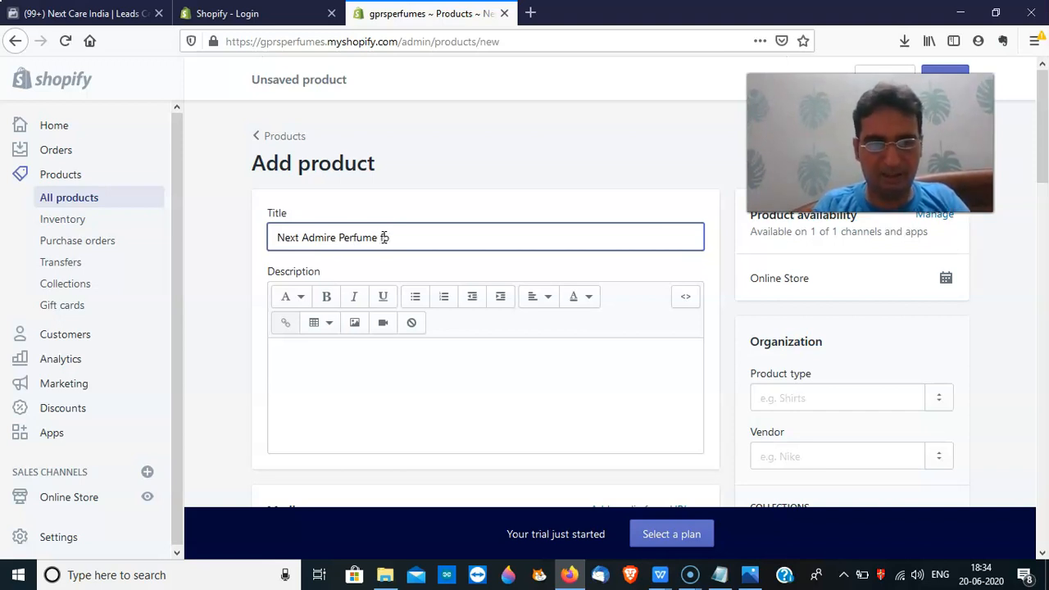
{"action": "type", "text": "for Men"}
Write the description 'Next admire has notes of Oud and Tobacco'
{"action": "left_click", "coordinate": [477, 380]}
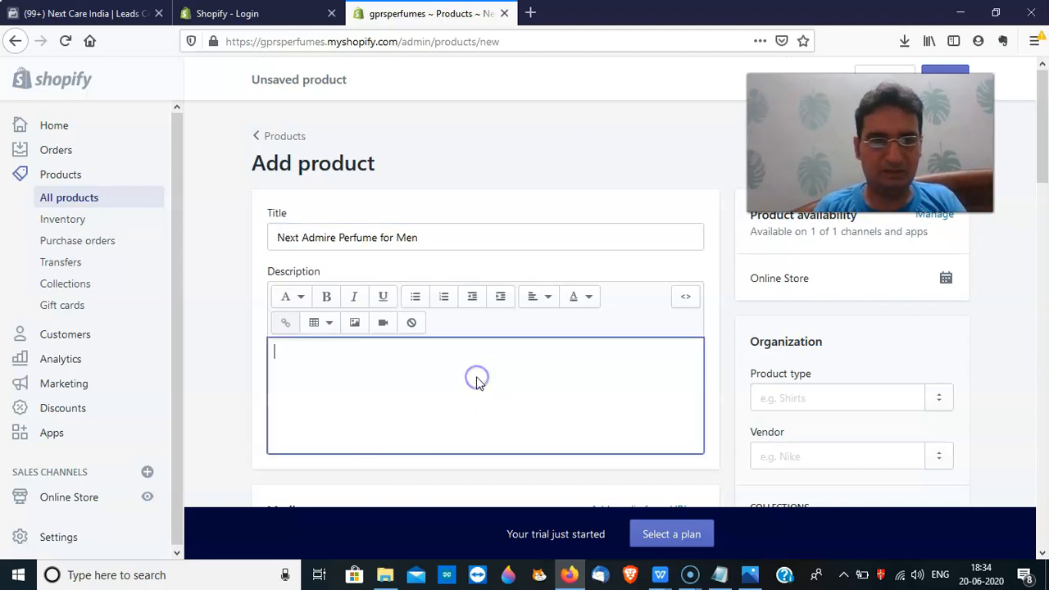
{"action": "type", "text": "Perfume is"}
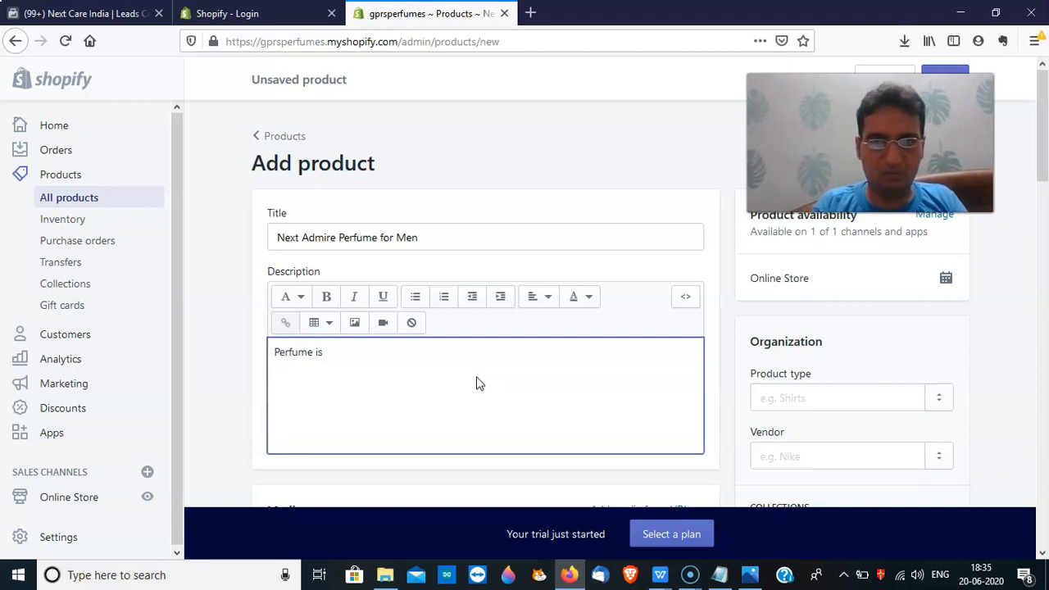
{"action": "key", "text": "BackSpace"}
{"action": "key", "text": "BackSpace"}
{"action": "key", "text": "BackSpace"}
{"action": "key", "text": "BackSpace"}
{"action": "key", "text": "BackSpace"}
{"action": "type", "text": "Next P"}
{"action": "key", "text": "BackSpace"}
{"action": "type", "text": "admi"}
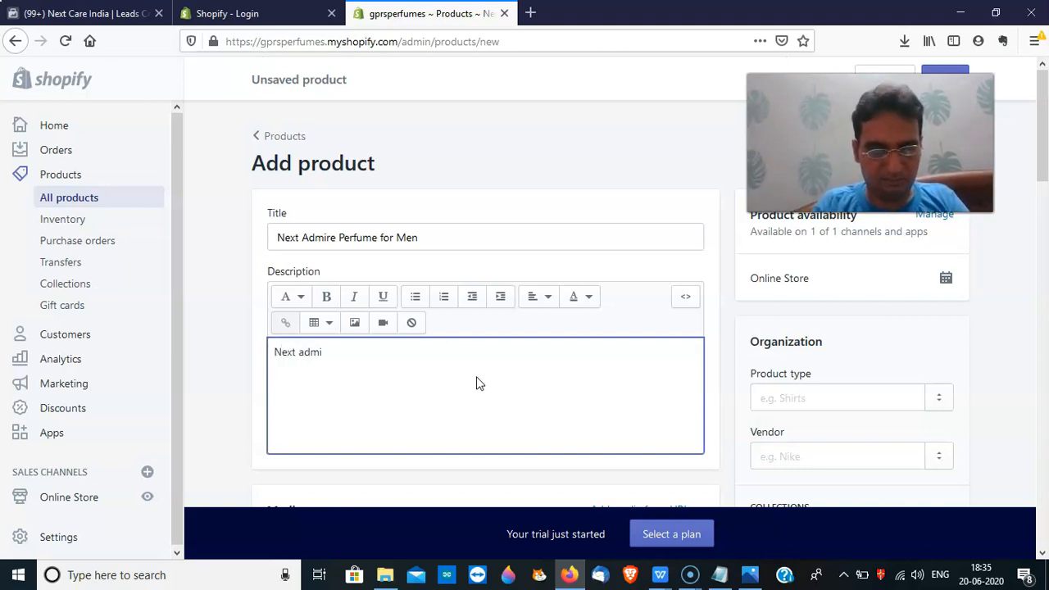
{"action": "type", "text": "re has notes"}
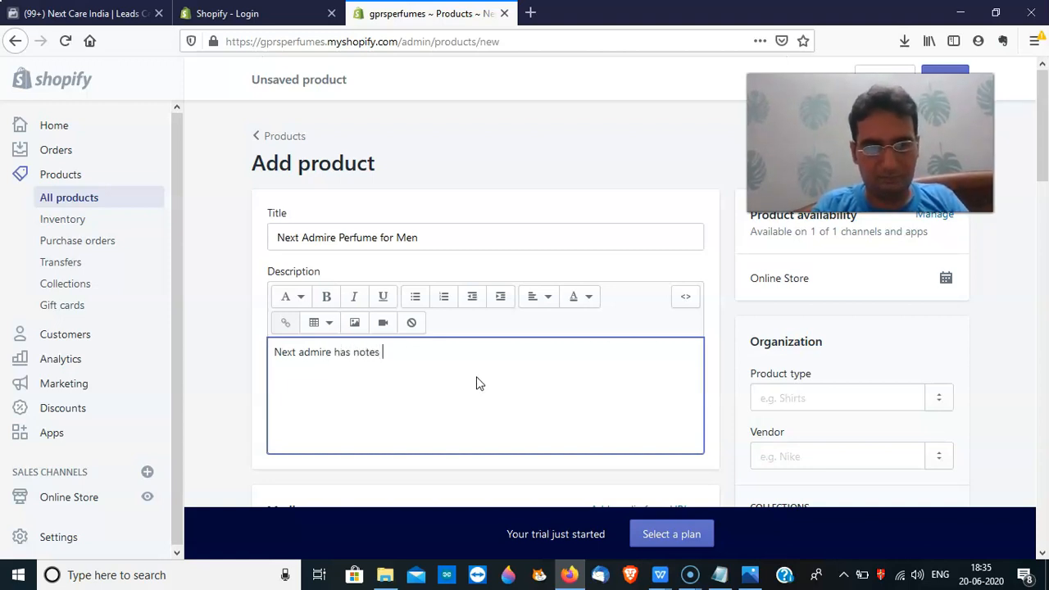
{"action": "type", "text": " of Ou"}
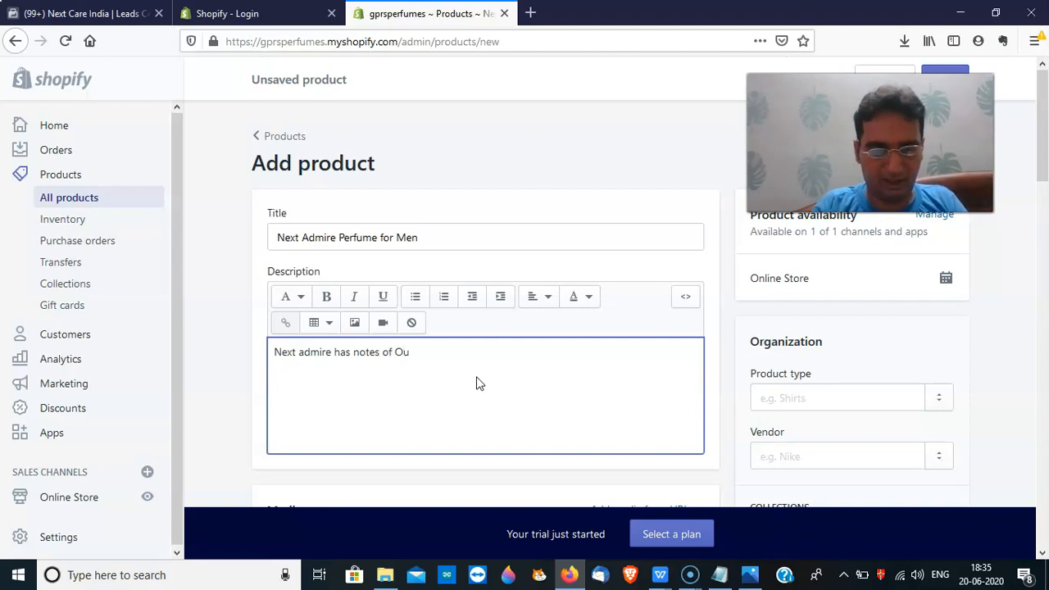
{"action": "type", "text": "d and Tobacco"}
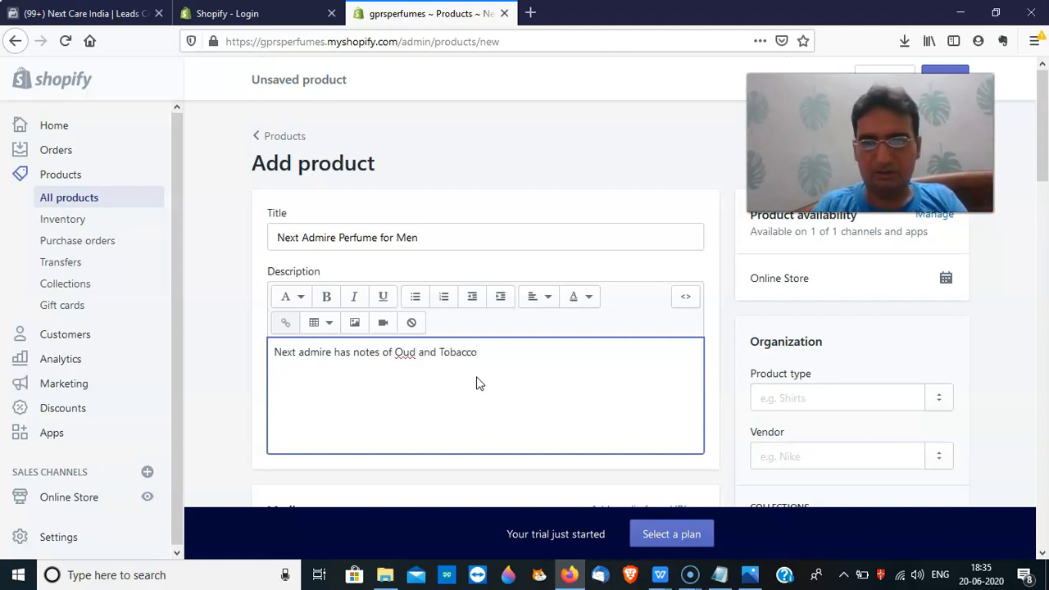
{"action": "left_click_drag", "start_coordinate": [1041, 131], "coordinate": [1042, 168]}
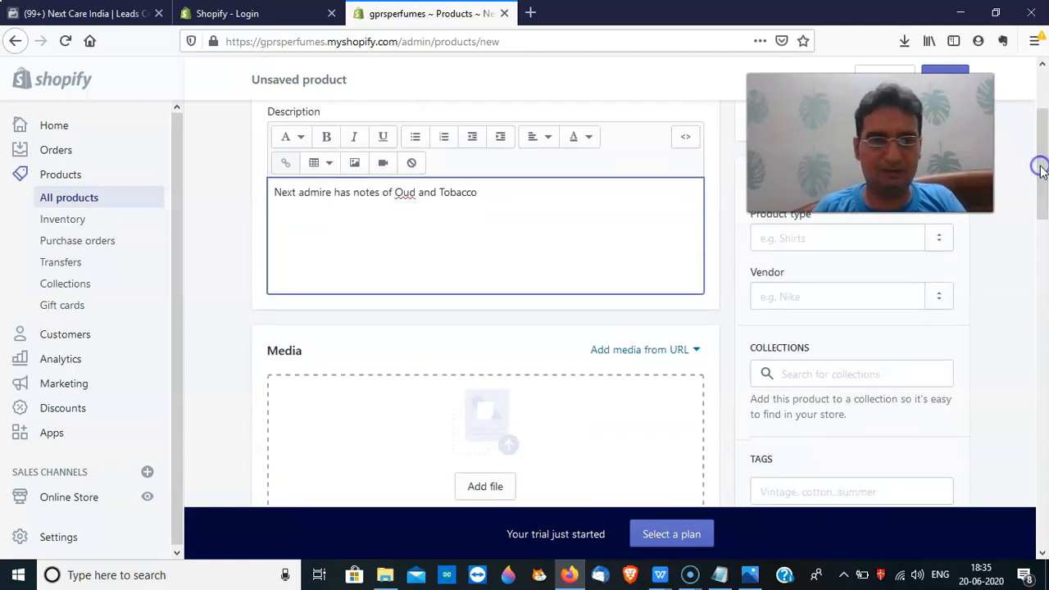
{"action": "mouse_move", "coordinate": [1042, 206]}
{"action": "left_mouse_down"}
{"action": "mouse_move", "coordinate": [1041, 274]}
{"action": "mouse_move", "coordinate": [1038, 250]}
{"action": "left_mouse_up"}
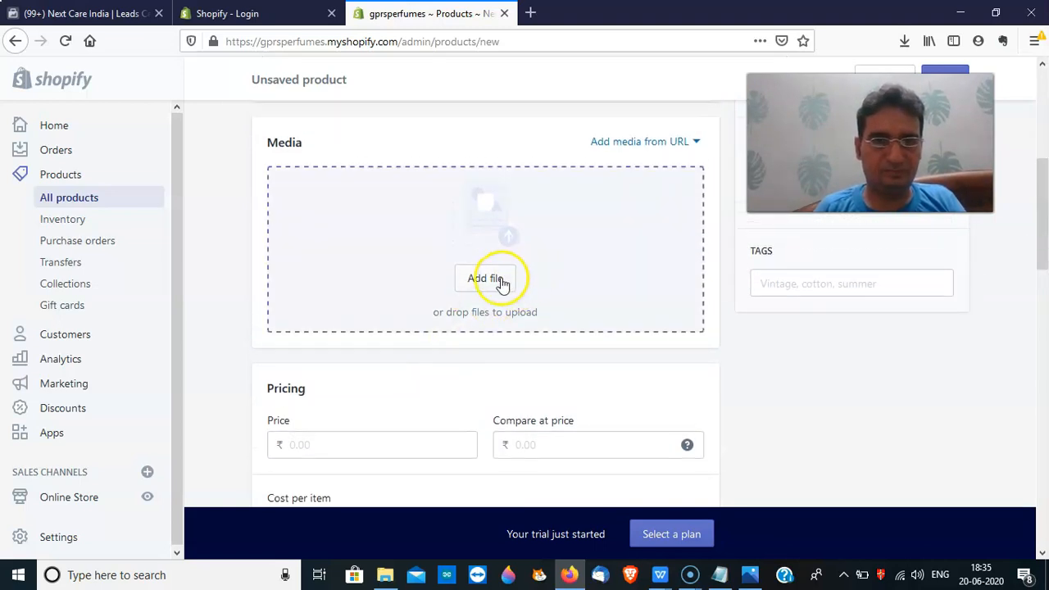
Upload the 'admire (1)' image from D:\DAV\shopify website\products\NEXT new photos as product media
{"action": "left_click", "coordinate": [501, 279]}
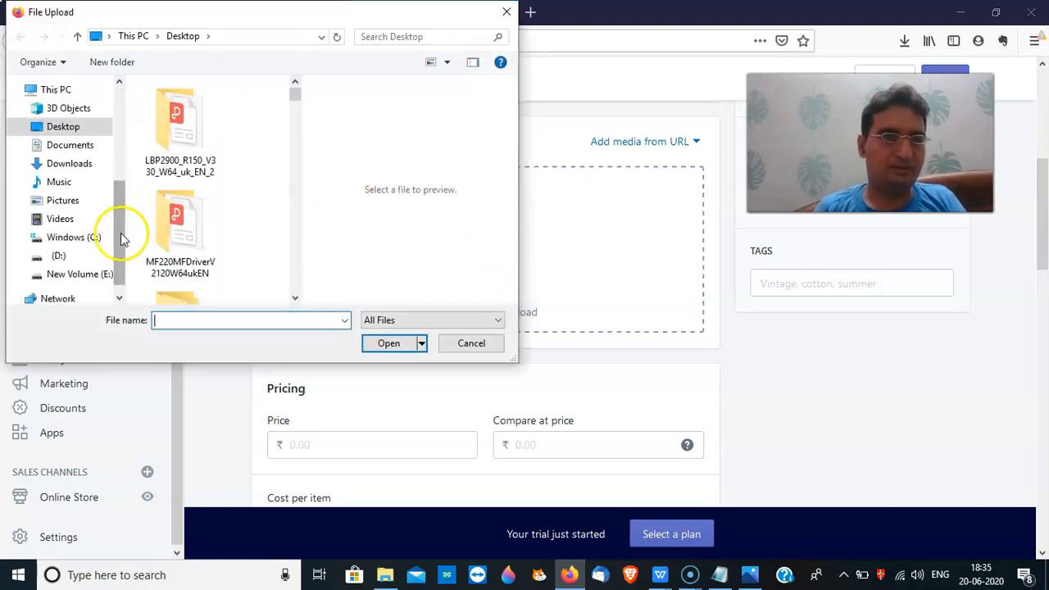
{"action": "scroll", "coordinate": [117, 242], "scroll_direction": "down", "scroll_amount": 1}
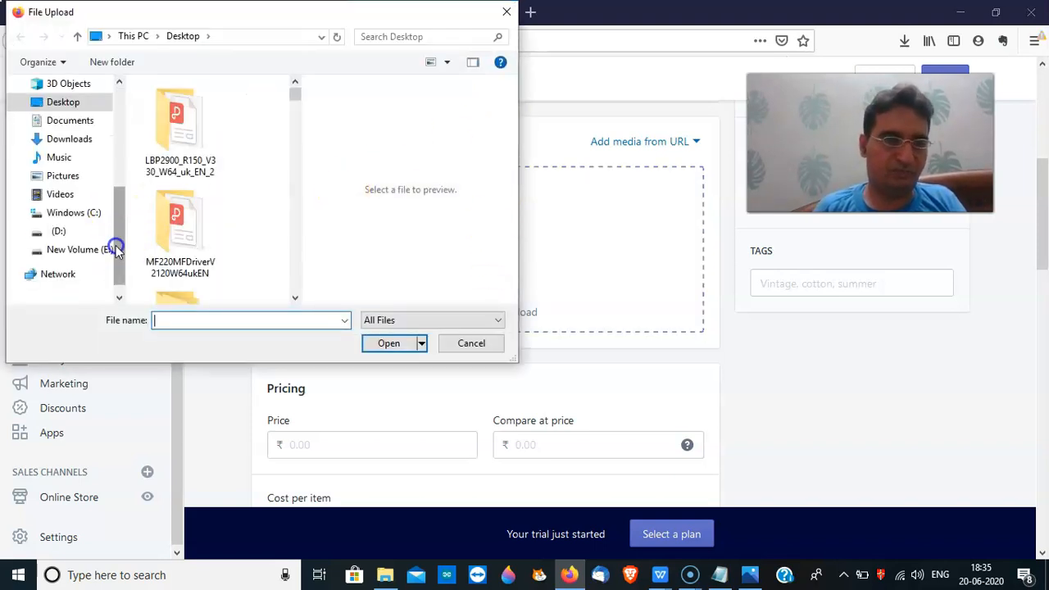
{"action": "left_click", "coordinate": [58, 231]}
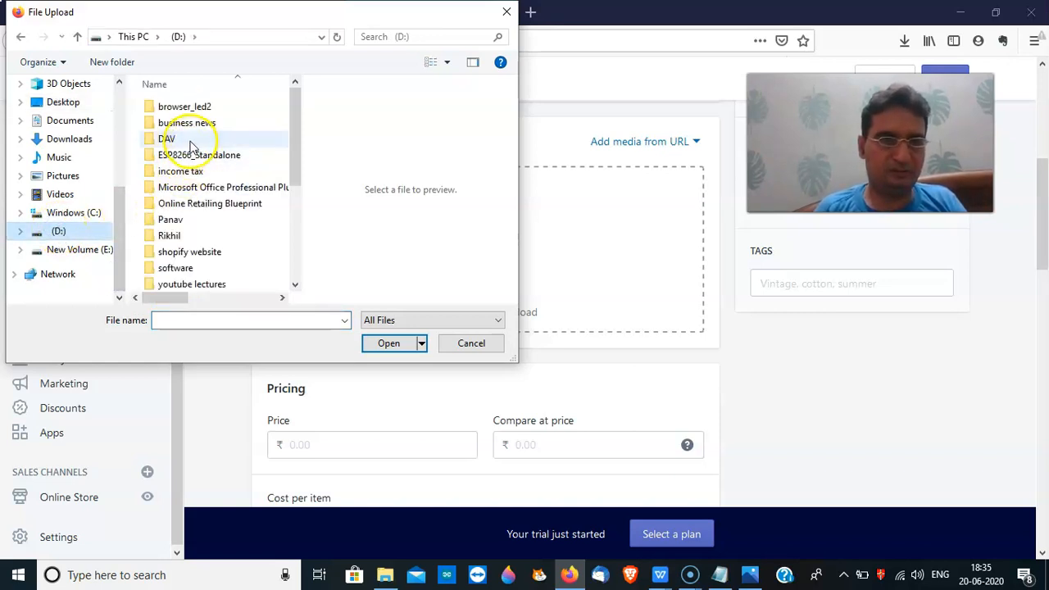
{"action": "left_click", "coordinate": [172, 139]}
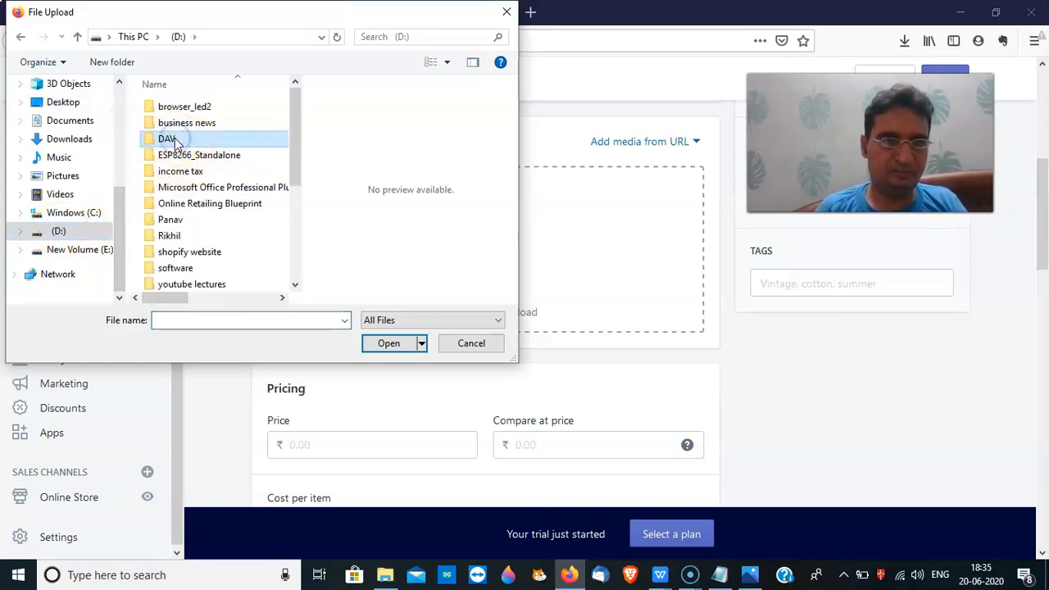
{"action": "mouse_move", "coordinate": [298, 164]}
{"action": "left_mouse_down"}
{"action": "mouse_move", "coordinate": [296, 225]}
{"action": "mouse_move", "coordinate": [288, 180]}
{"action": "left_mouse_up"}
{"action": "double_click", "coordinate": [205, 218]}
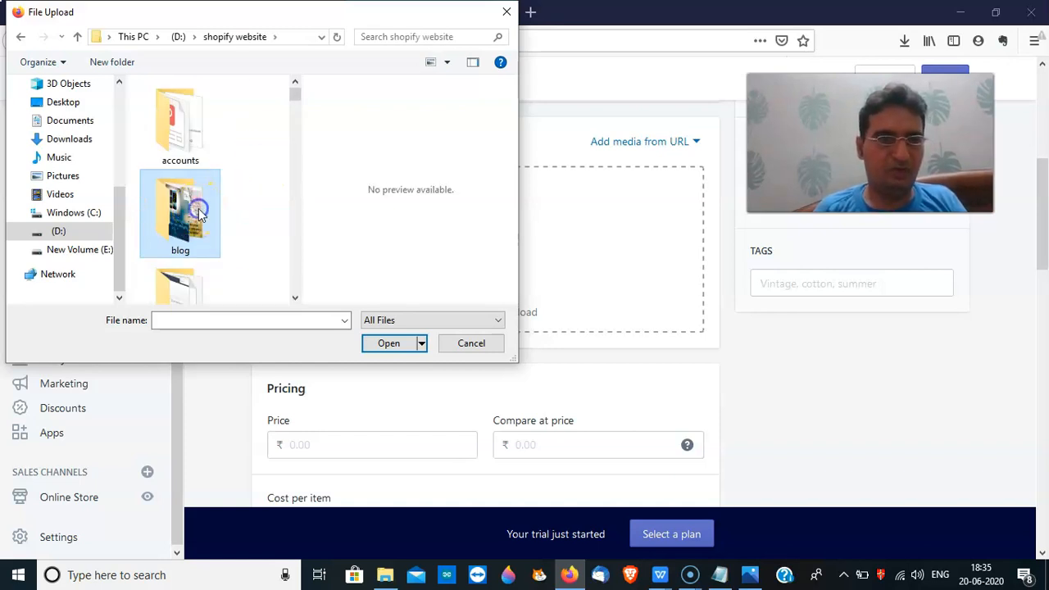
{"action": "scroll", "coordinate": [198, 214], "scroll_direction": "down", "scroll_amount": 2}
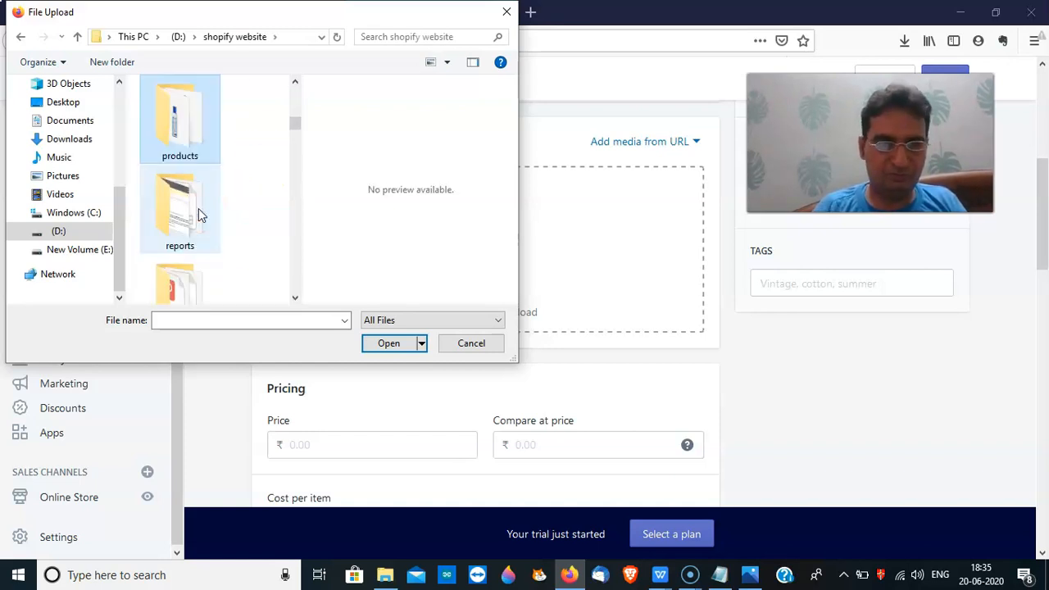
{"action": "double_click", "coordinate": [192, 152]}
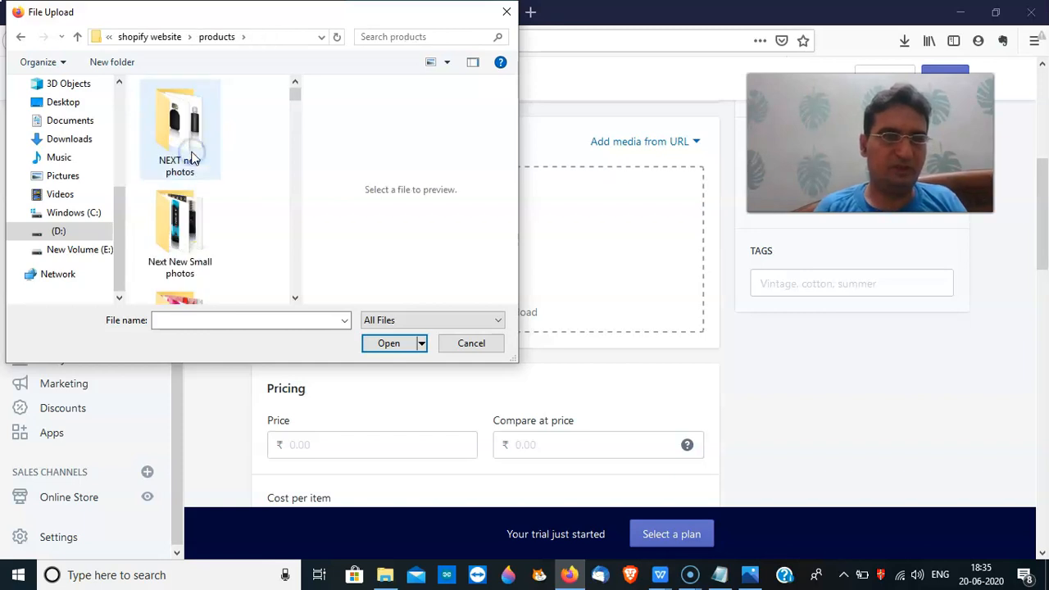
{"action": "double_click", "coordinate": [194, 170]}
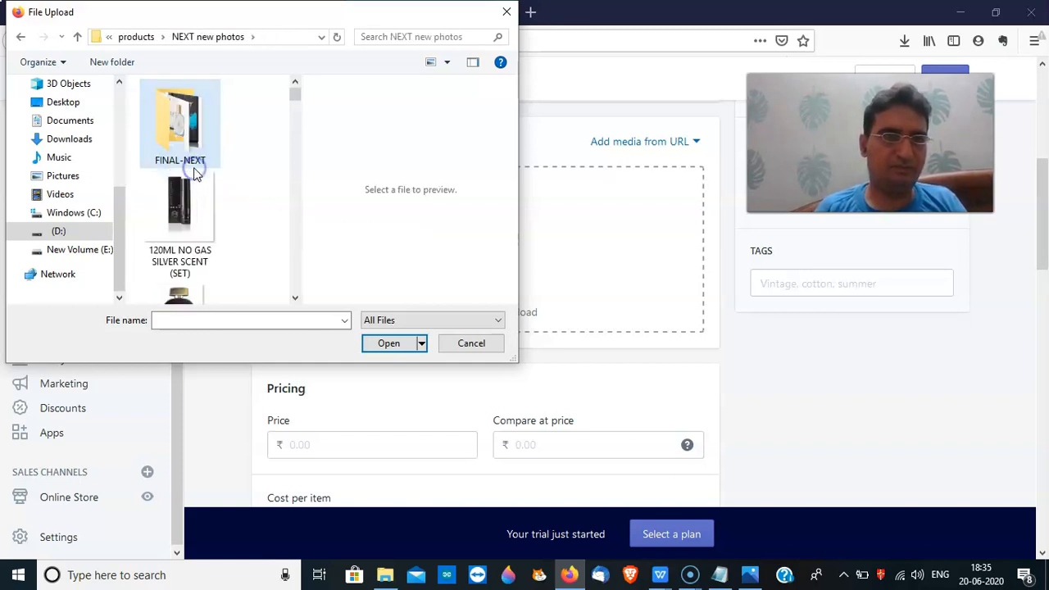
{"action": "mouse_move", "coordinate": [296, 93]}
{"action": "left_mouse_down"}
{"action": "mouse_move", "coordinate": [296, 103]}
{"action": "mouse_move", "coordinate": [295, 94]}
{"action": "left_mouse_up"}
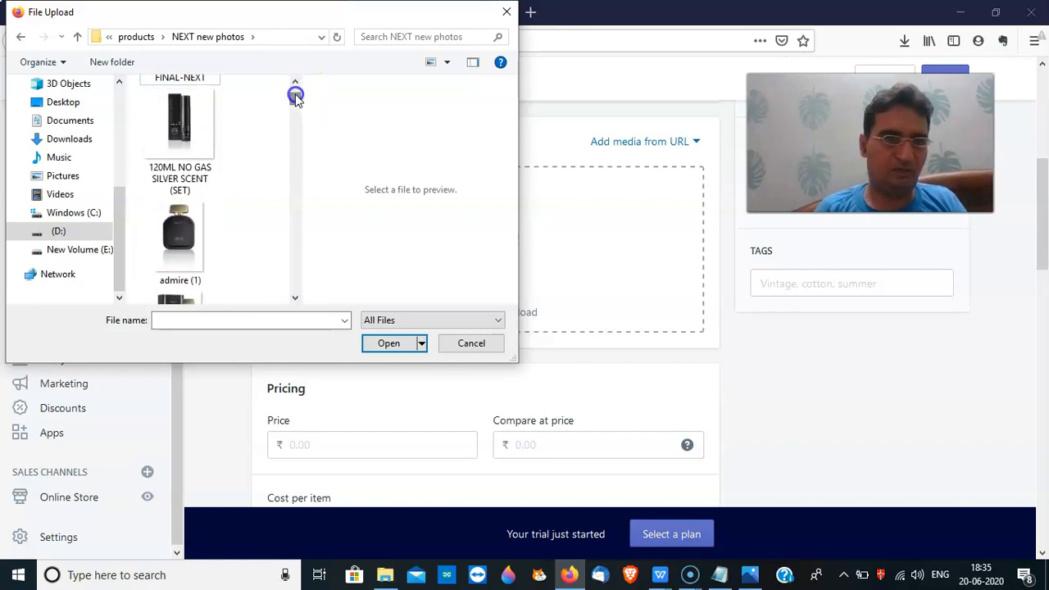
{"action": "double_click", "coordinate": [192, 228]}
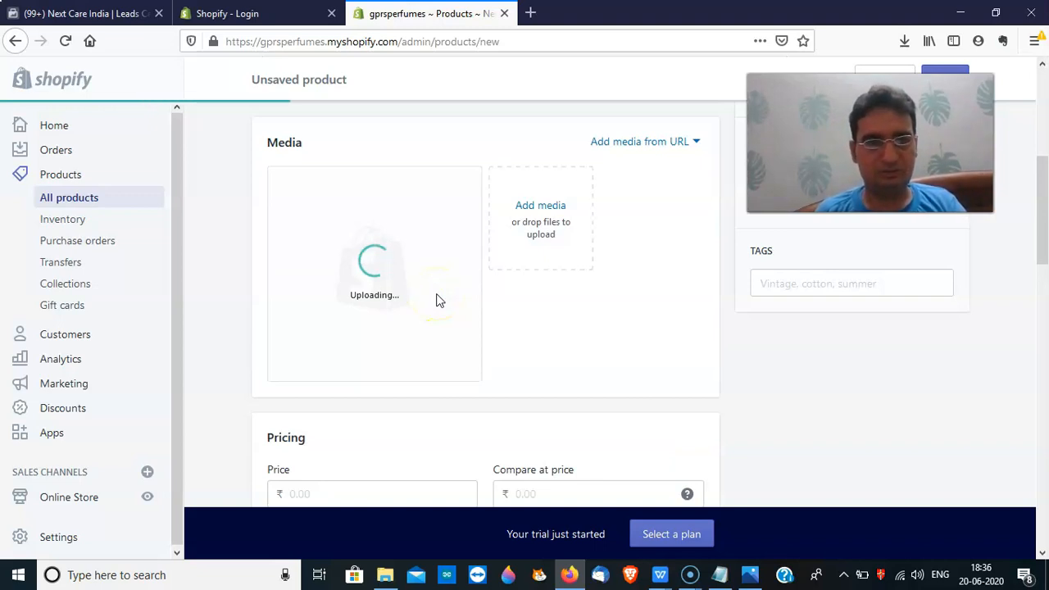
Begin adding another image to the product's media
{"action": "left_click_drag", "start_coordinate": [1045, 206], "coordinate": [1040, 184]}
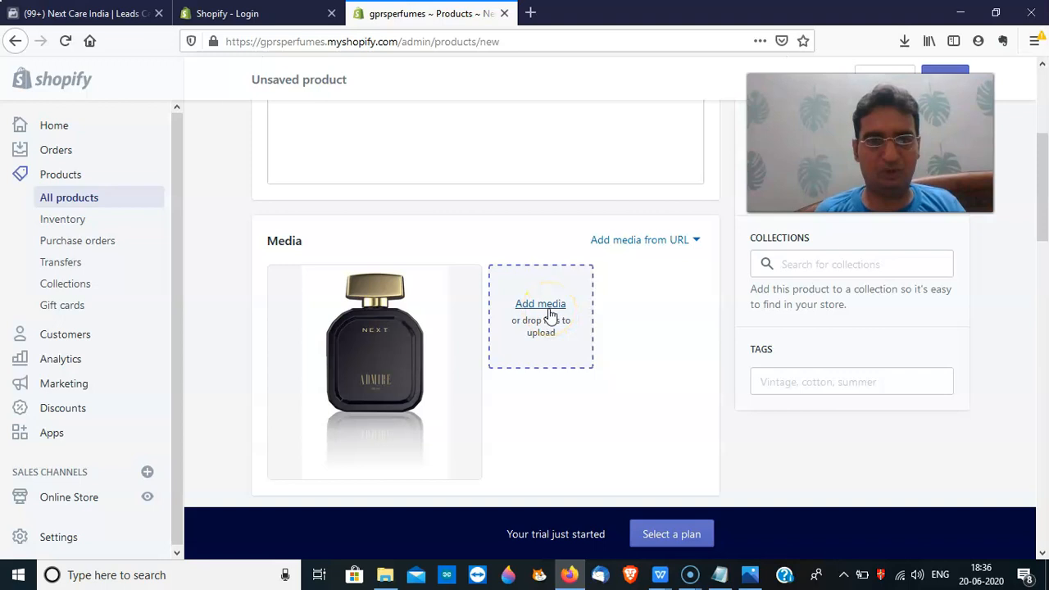
{"action": "left_click", "coordinate": [642, 355]}
{"action": "left_click", "coordinate": [551, 315]}
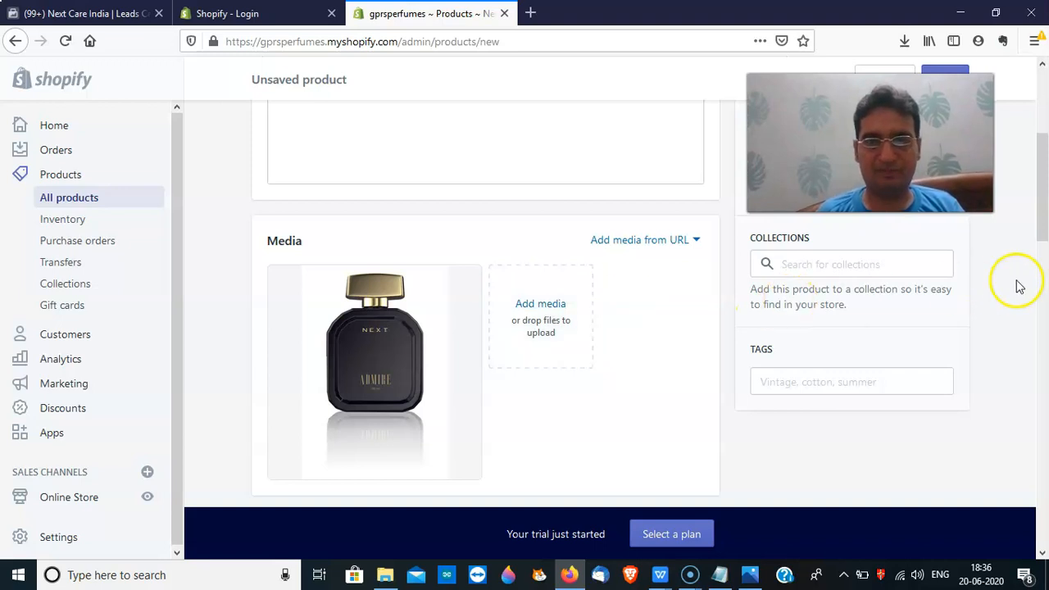
Price the perfume at ₹499 with compare-at ₹599 and cost ₹300, giving 39.9% margin
{"action": "left_click_drag", "start_coordinate": [1045, 209], "coordinate": [1045, 275]}
{"action": "left_click", "coordinate": [381, 298]}
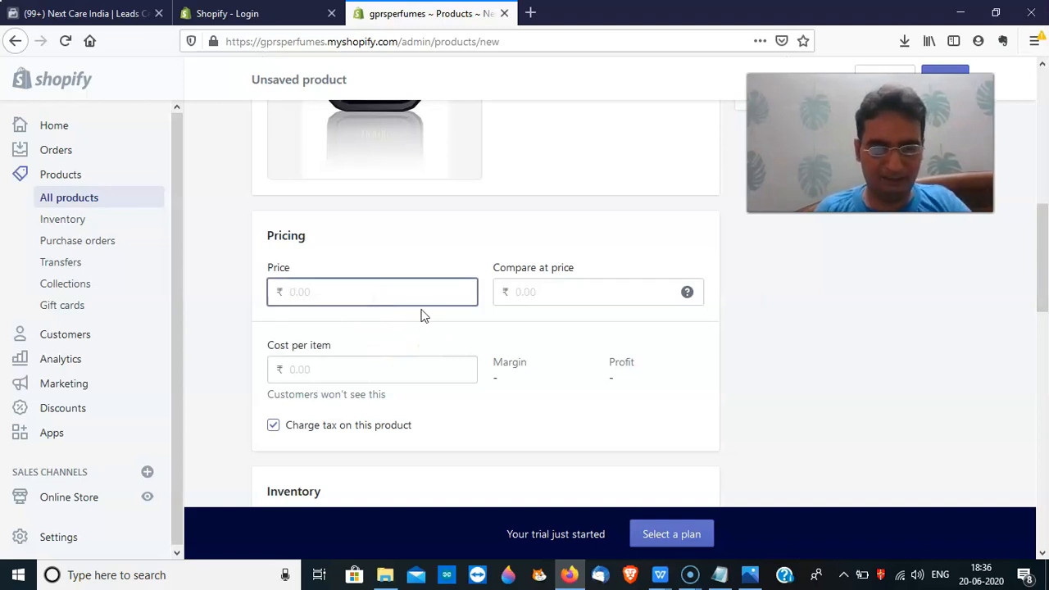
{"action": "left_click", "coordinate": [535, 288]}
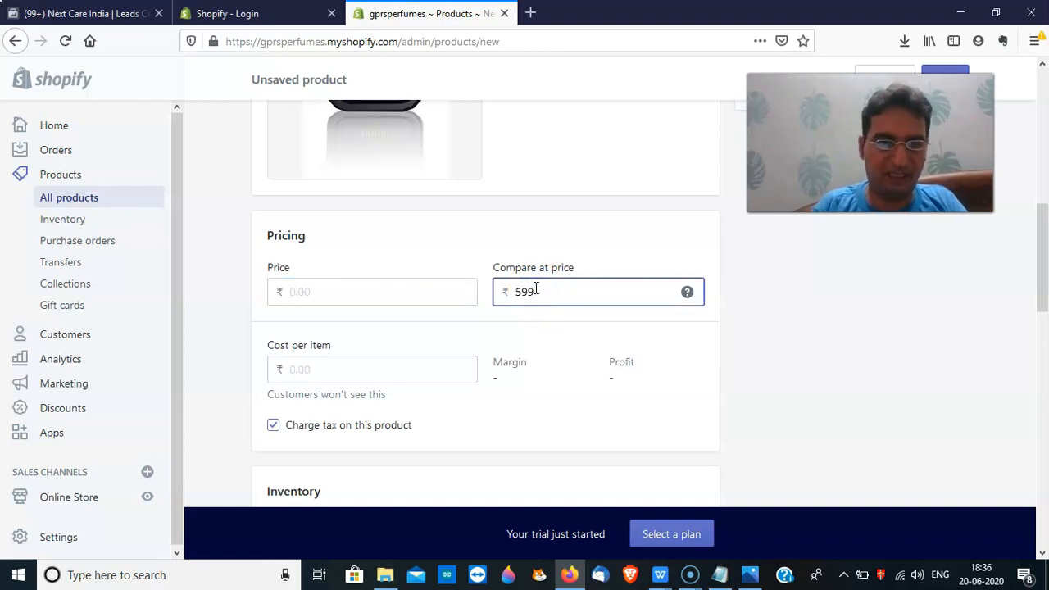
{"action": "left_click", "coordinate": [401, 298]}
{"action": "type", "text": "2"}
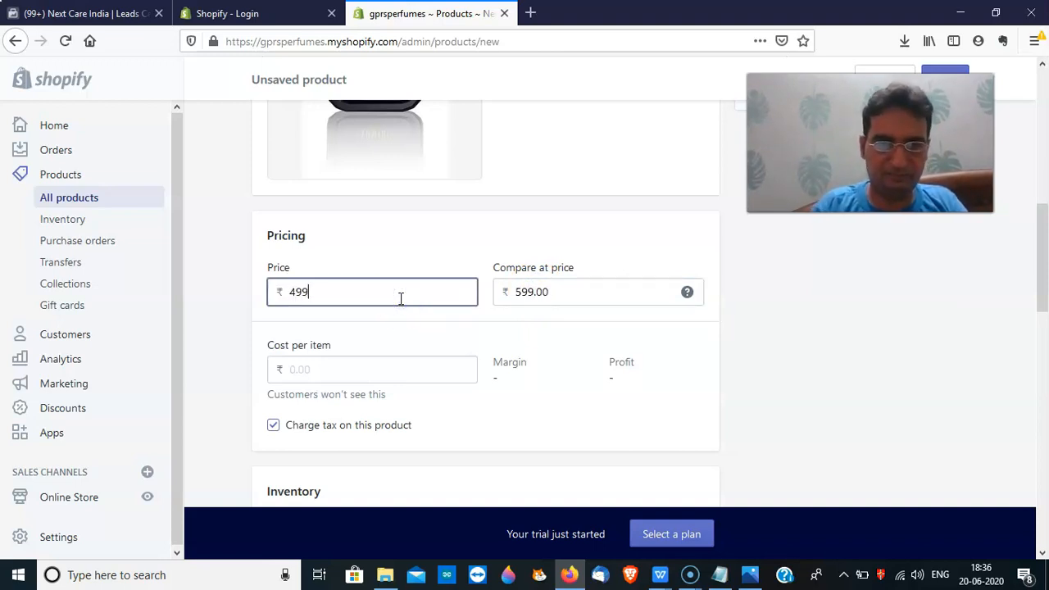
{"action": "left_click", "coordinate": [402, 380]}
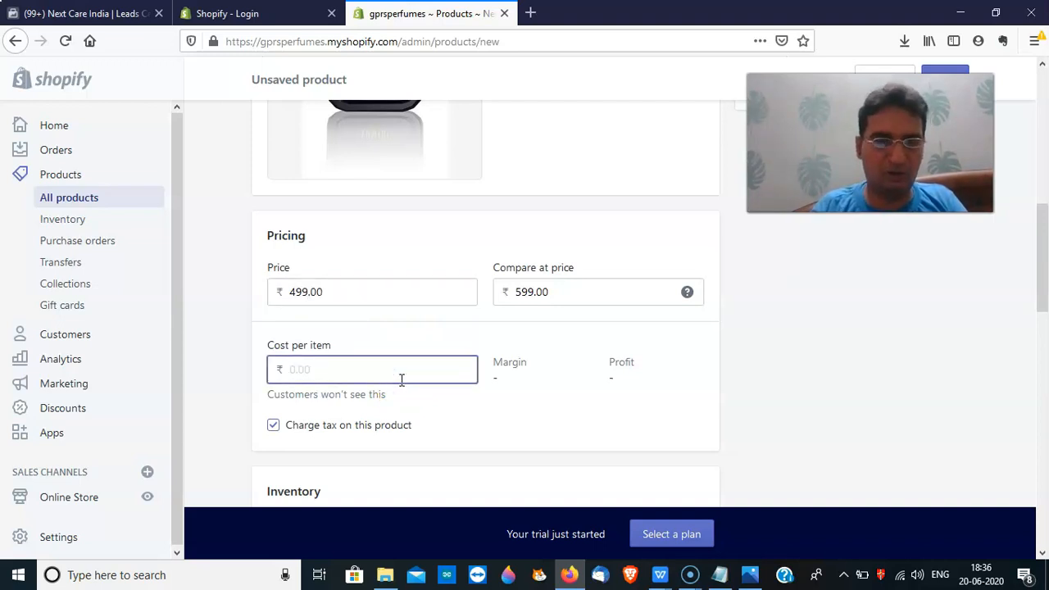
{"action": "type", "text": "300"}
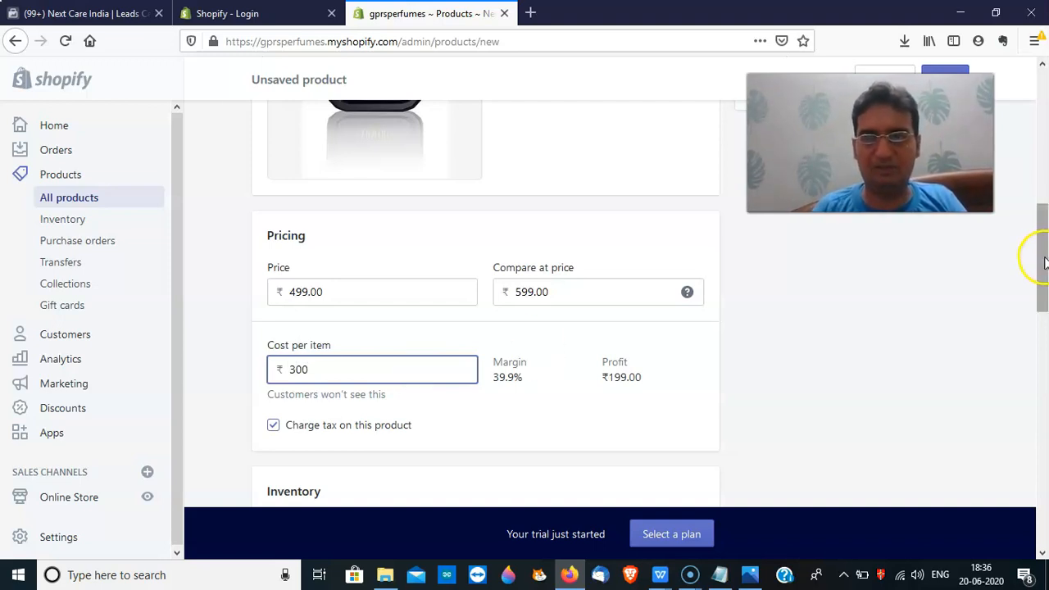
{"action": "left_click_drag", "start_coordinate": [1042, 261], "coordinate": [1044, 321]}
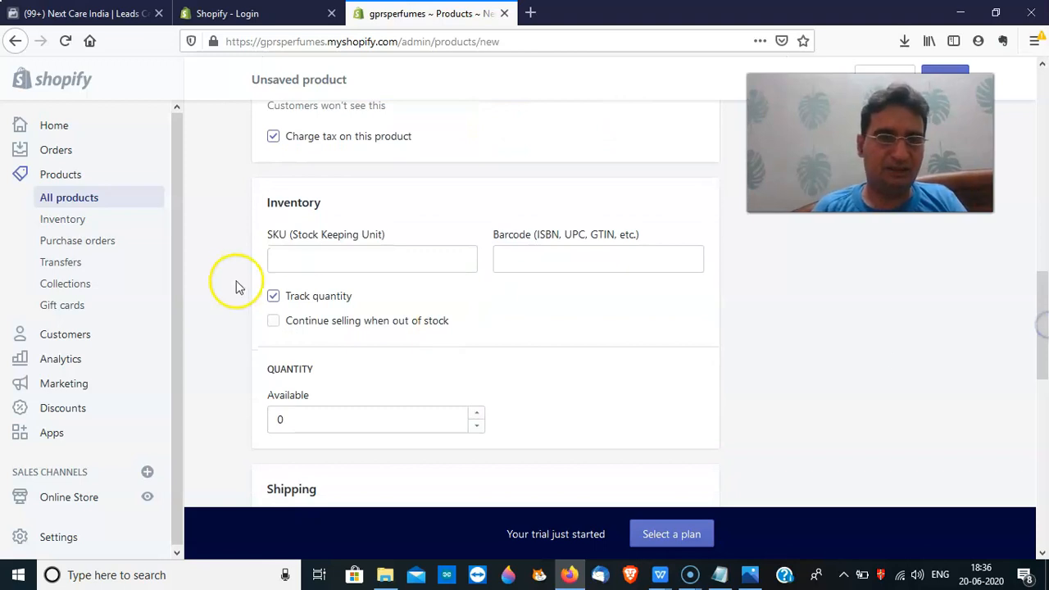
Enter SKU Admire100 for the perfume and leave the barcode empty
{"action": "left_click", "coordinate": [309, 260]}
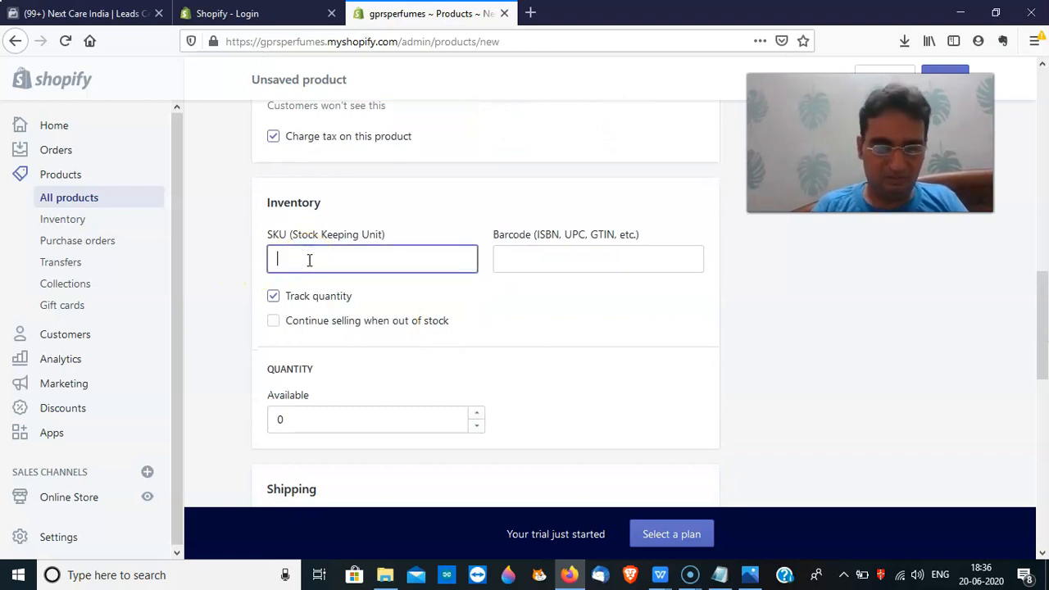
{"action": "type", "text": "Ad"}
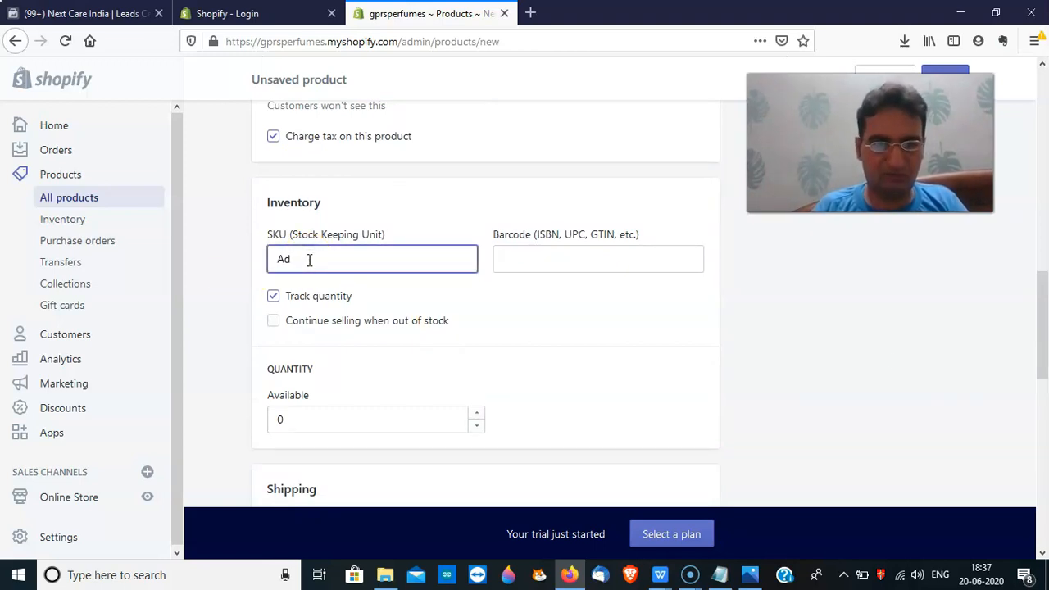
{"action": "type", "text": "mire1"}
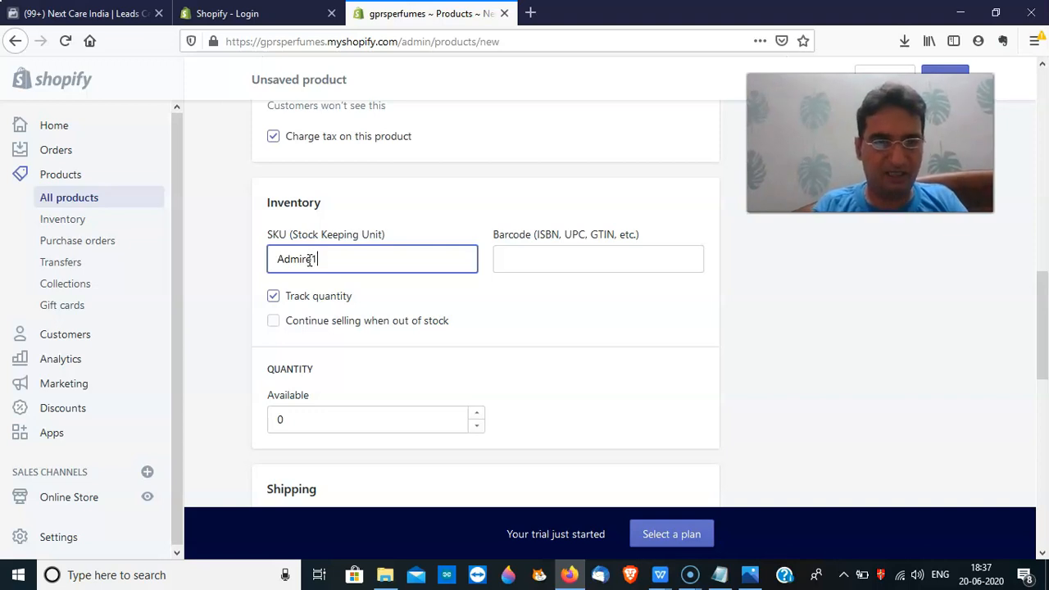
{"action": "type", "text": "00"}
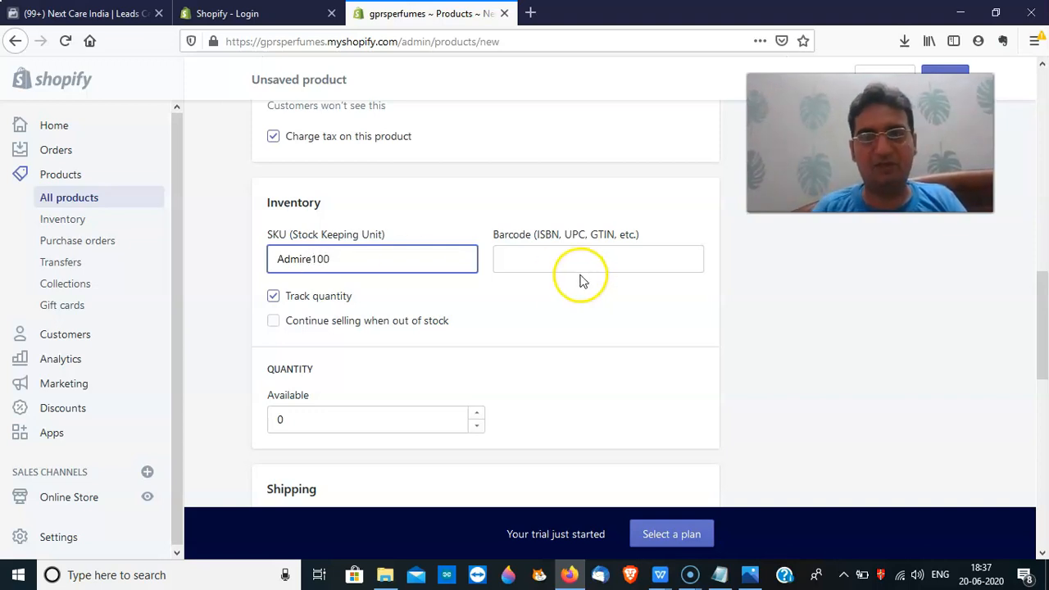
{"action": "left_click", "coordinate": [577, 262]}
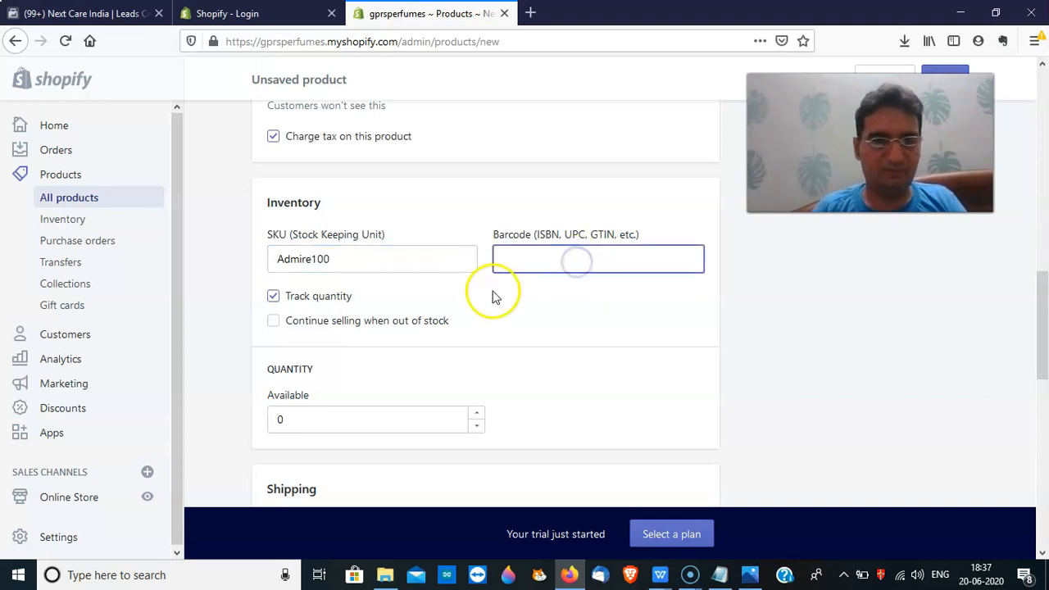
{"action": "left_click", "coordinate": [527, 300]}
{"action": "left_click", "coordinate": [544, 264]}
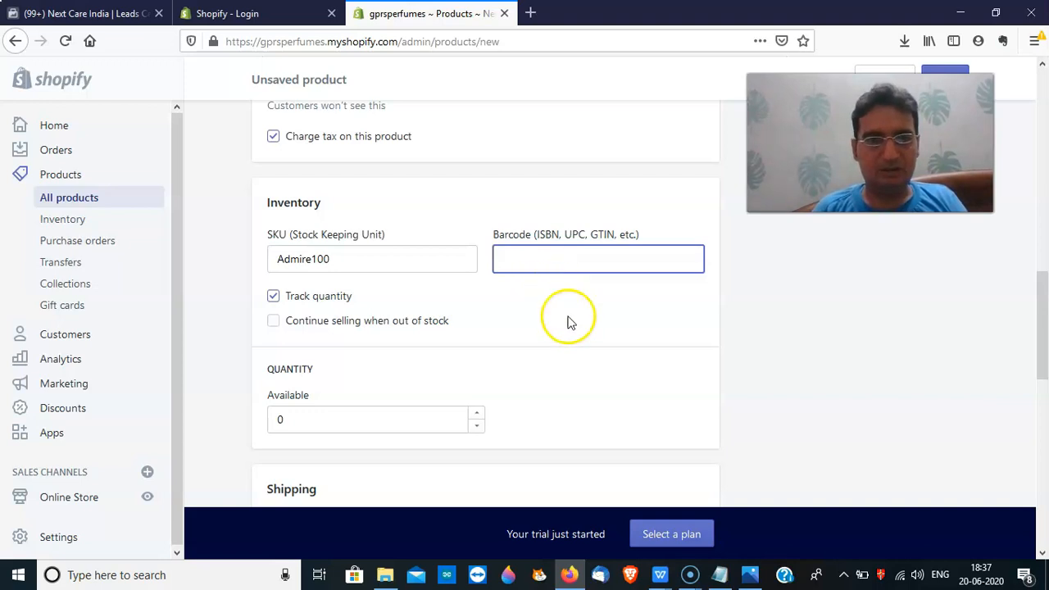
Set the available inventory quantity to 20 units
{"action": "left_click", "coordinate": [346, 321]}
{"action": "left_click", "coordinate": [274, 320]}
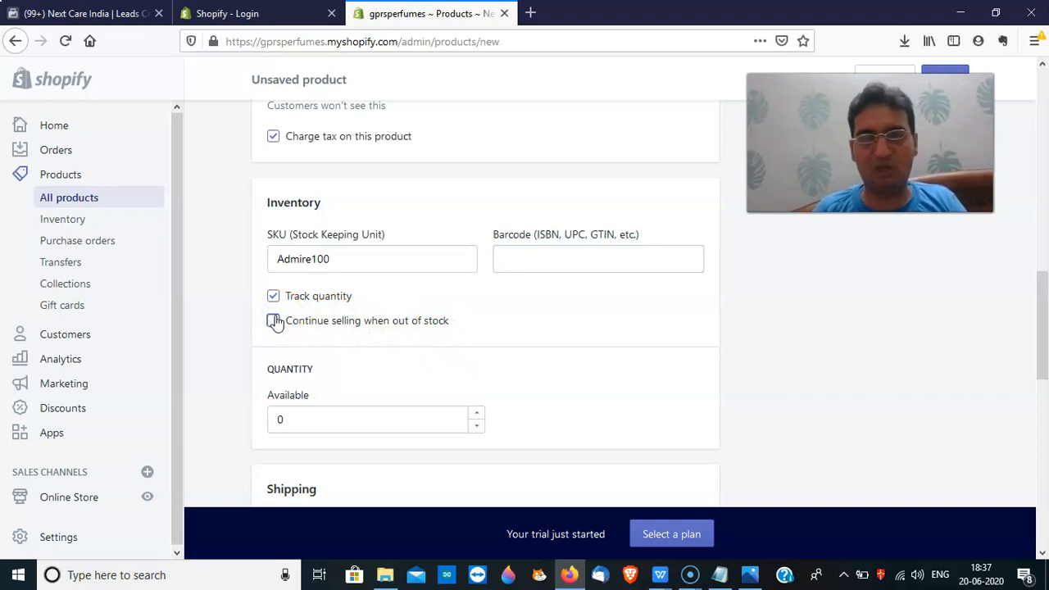
{"action": "left_click", "coordinate": [311, 421]}
{"action": "key", "text": "BackSpace"}
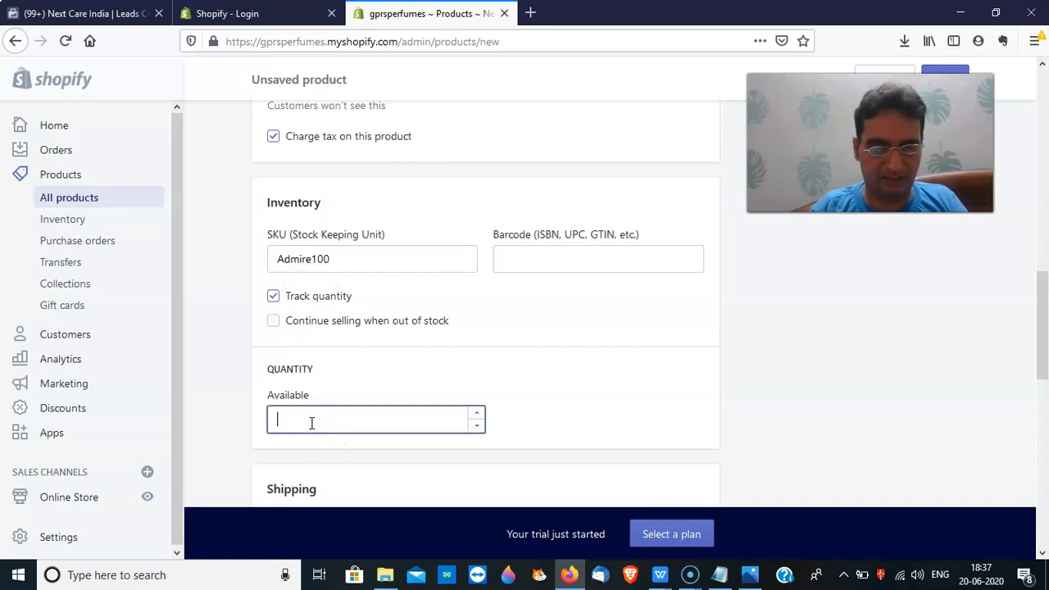
{"action": "type", "text": "20"}
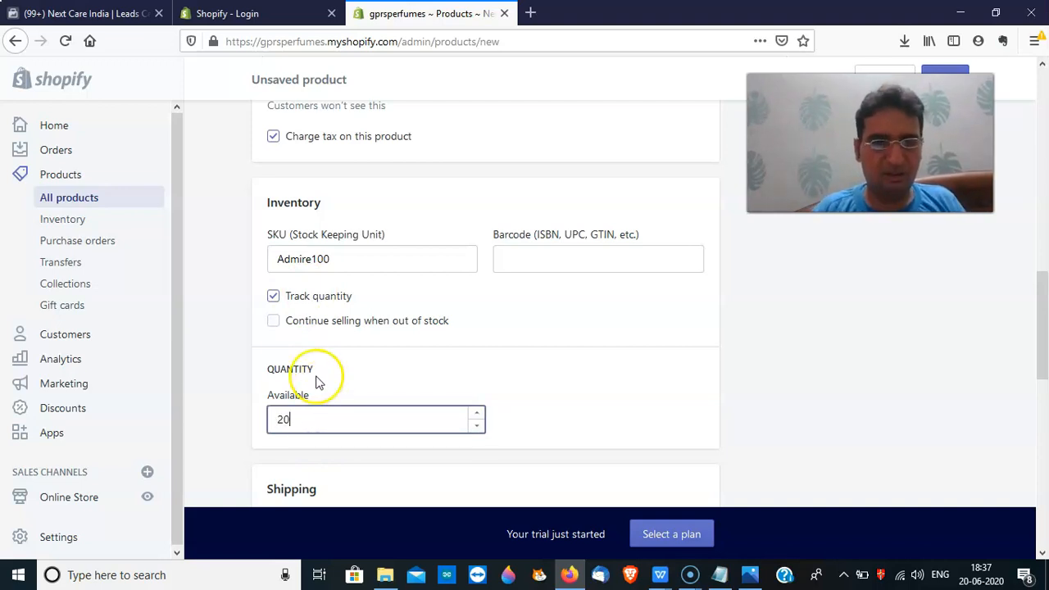
{"action": "left_click", "coordinate": [273, 322]}
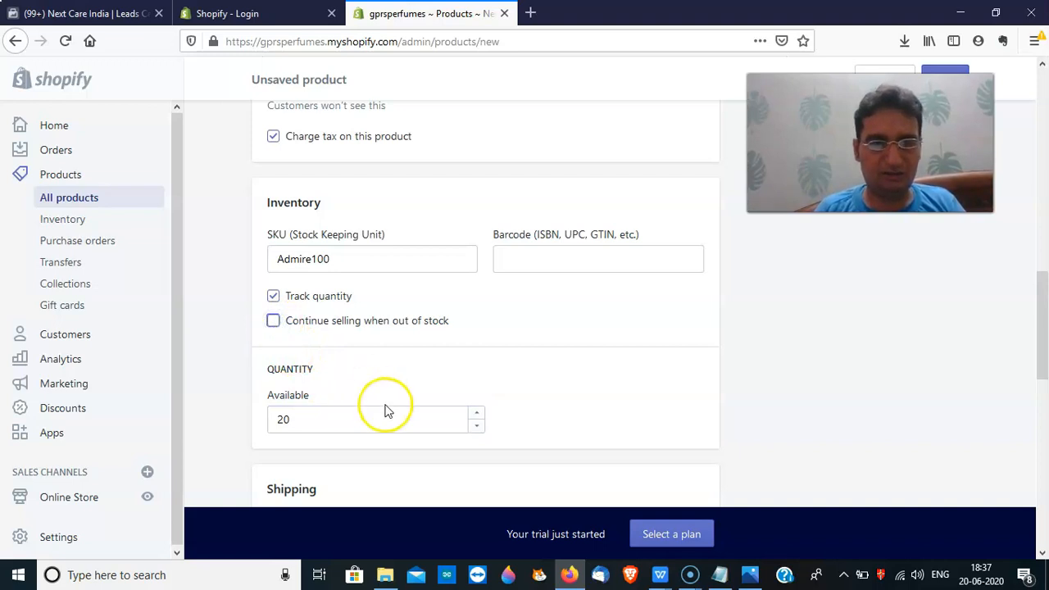
{"action": "left_click_drag", "start_coordinate": [1042, 352], "coordinate": [1043, 433]}
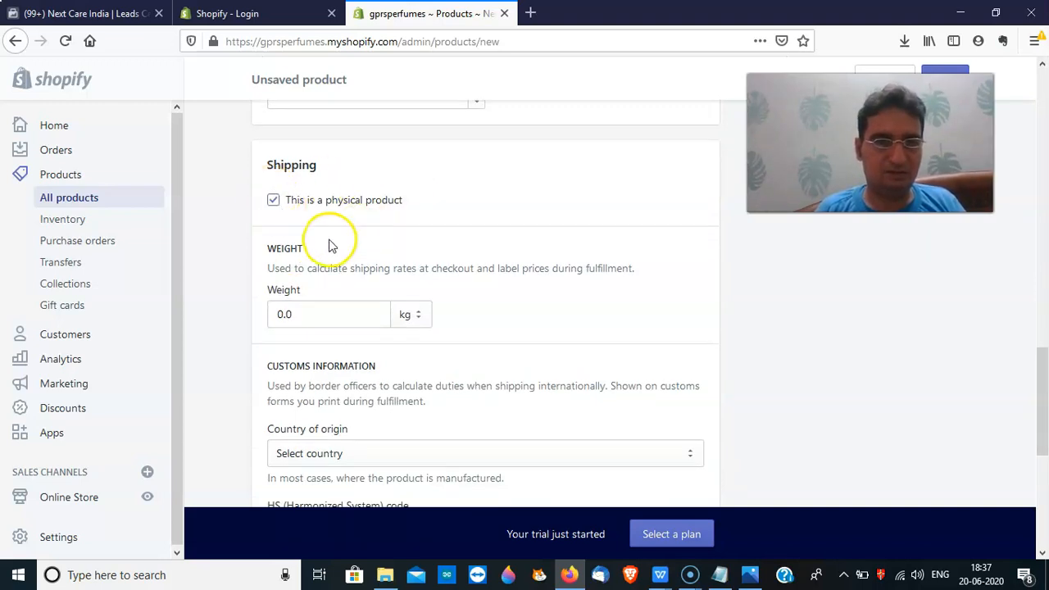
Change the perfume's shipping weight to 0.5 kg
{"action": "left_click", "coordinate": [321, 318]}
{"action": "key", "text": "BackSpace"}
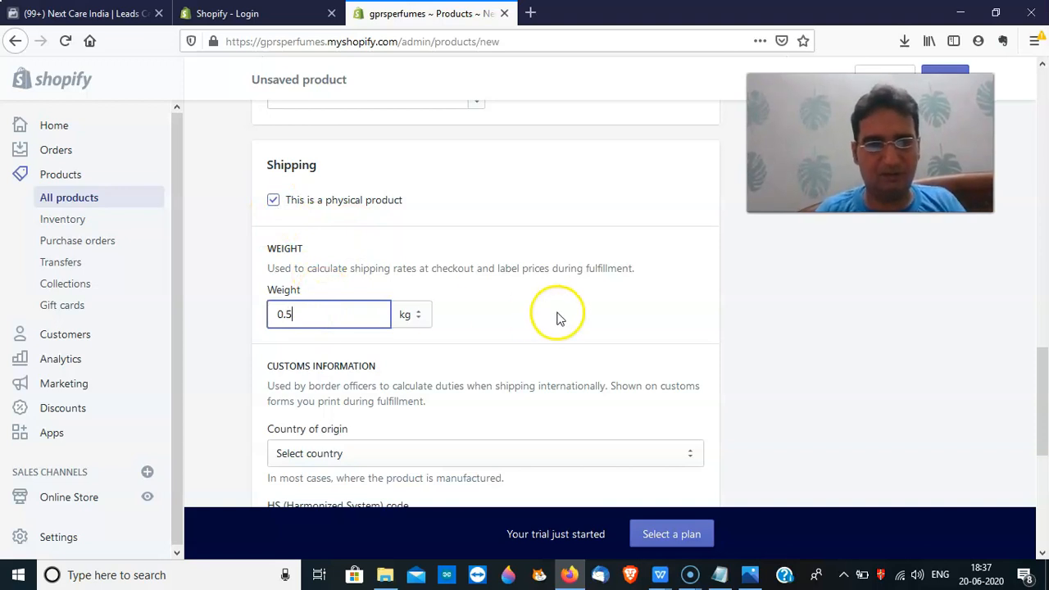
{"action": "left_click", "coordinate": [482, 324]}
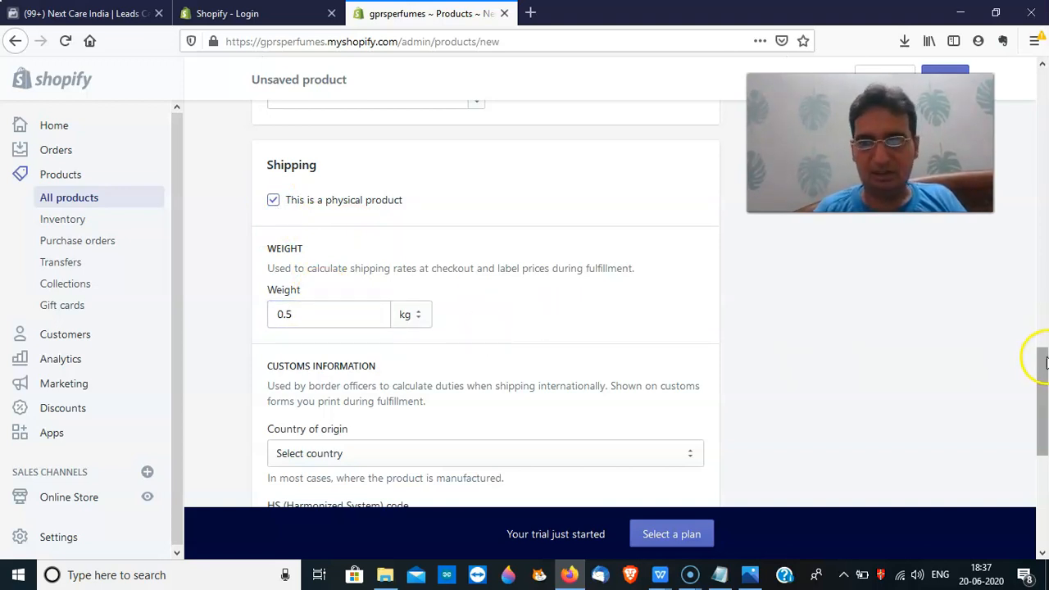
Set the perfume's country of origin to India
{"action": "scroll", "coordinate": [1040, 358], "scroll_direction": "down", "scroll_amount": 3}
{"action": "left_click", "coordinate": [536, 333]}
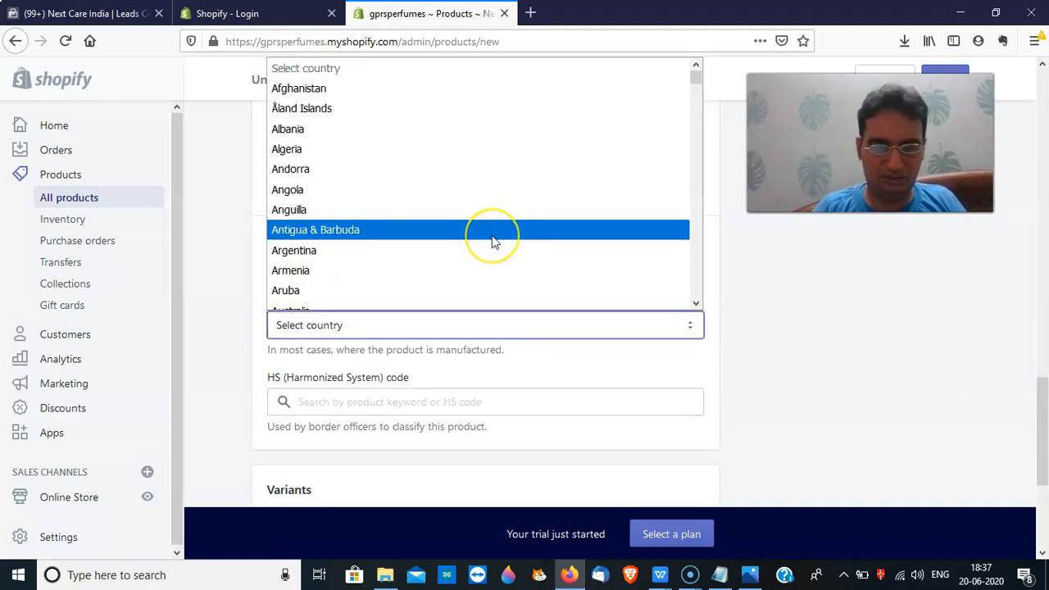
{"action": "type", "text": "in"}
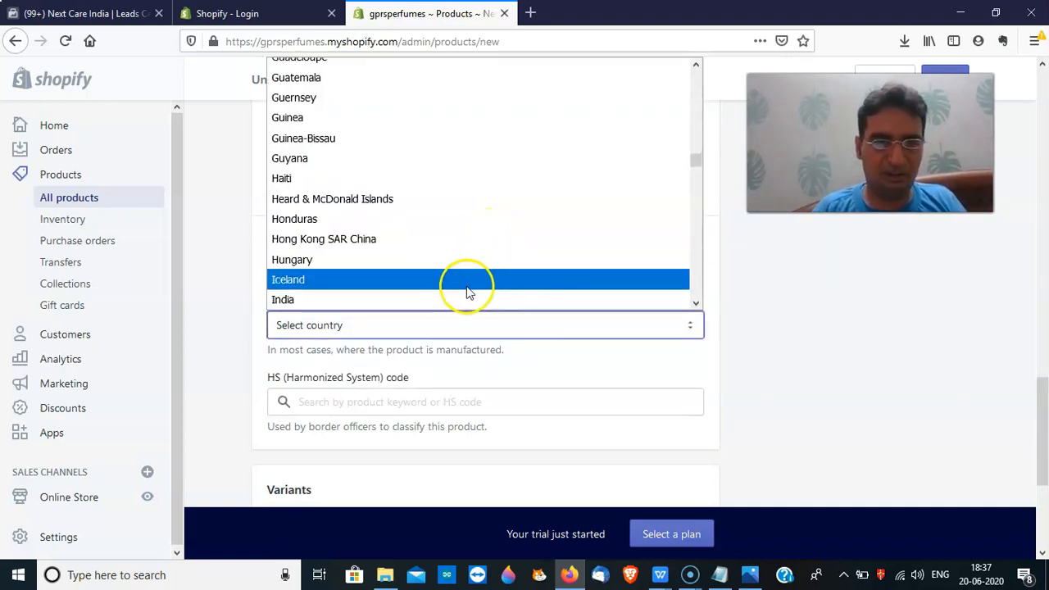
{"action": "left_click", "coordinate": [464, 297]}
{"action": "left_click", "coordinate": [422, 402]}
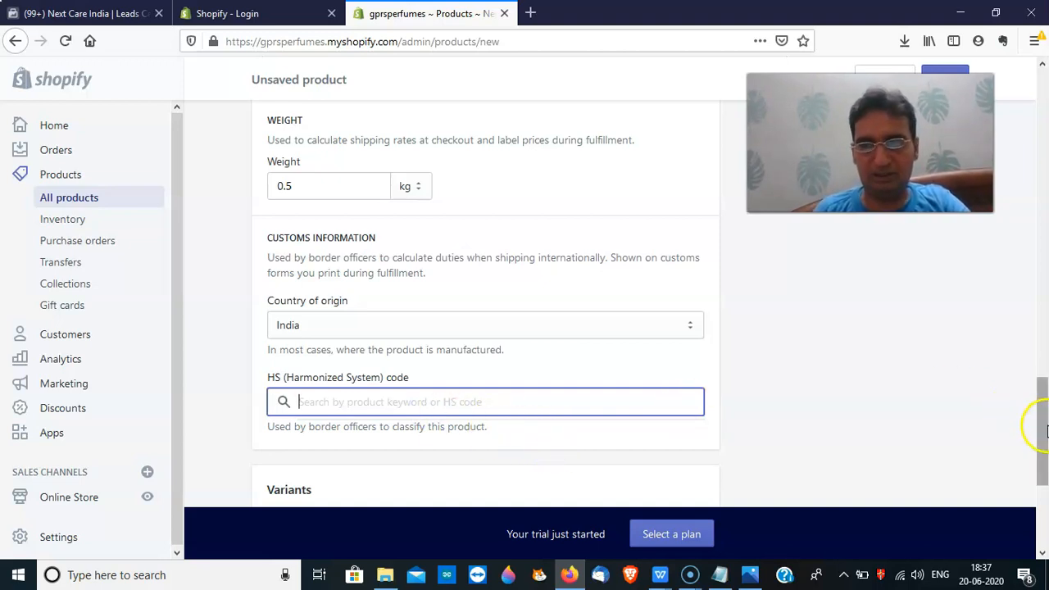
{"action": "left_click_drag", "start_coordinate": [1045, 425], "coordinate": [1045, 485]}
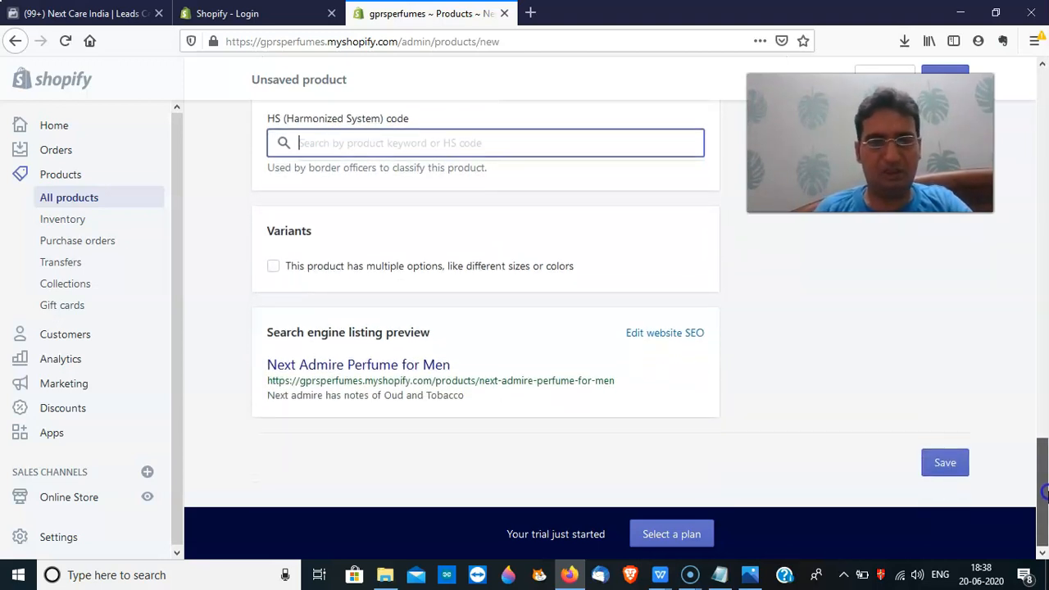
Insert 'Long Lasting Oud' into the search listing page title
{"action": "left_click", "coordinate": [685, 336]}
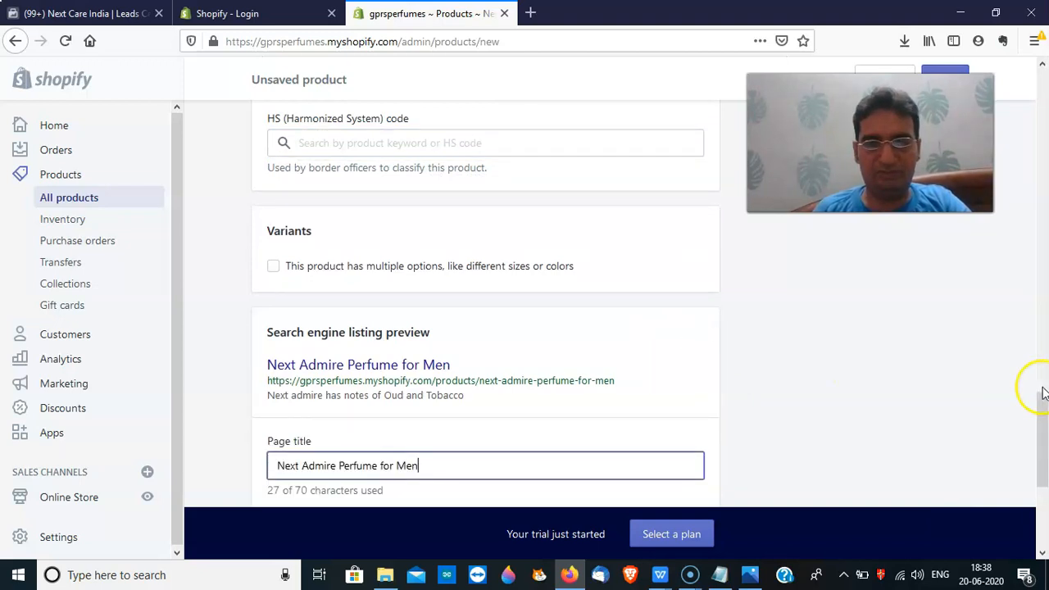
{"action": "left_click_drag", "start_coordinate": [1042, 422], "coordinate": [1045, 490]}
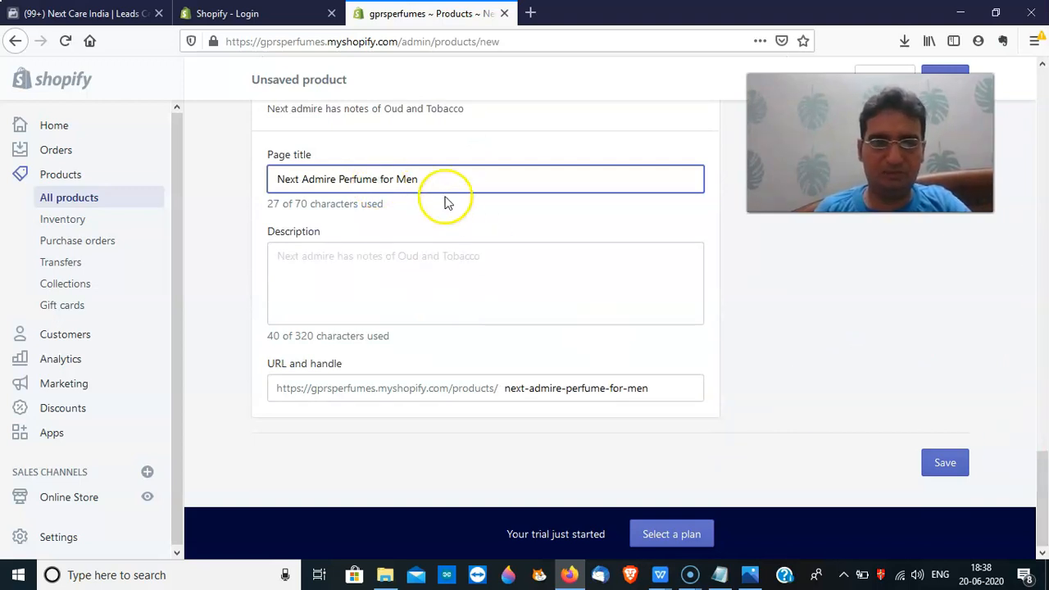
{"action": "left_click", "coordinate": [379, 182]}
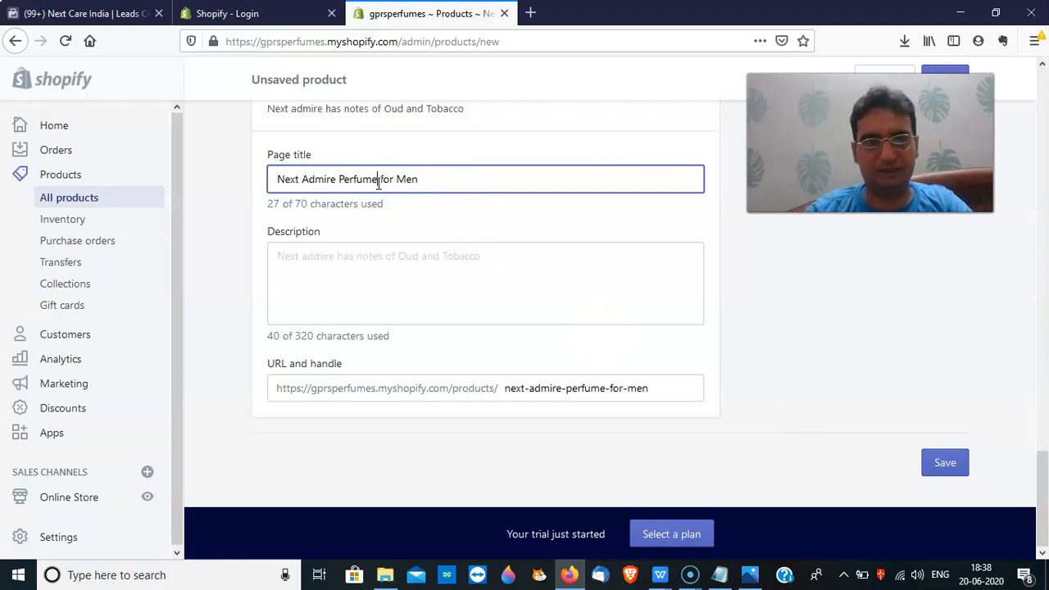
{"action": "left_click", "coordinate": [341, 180]}
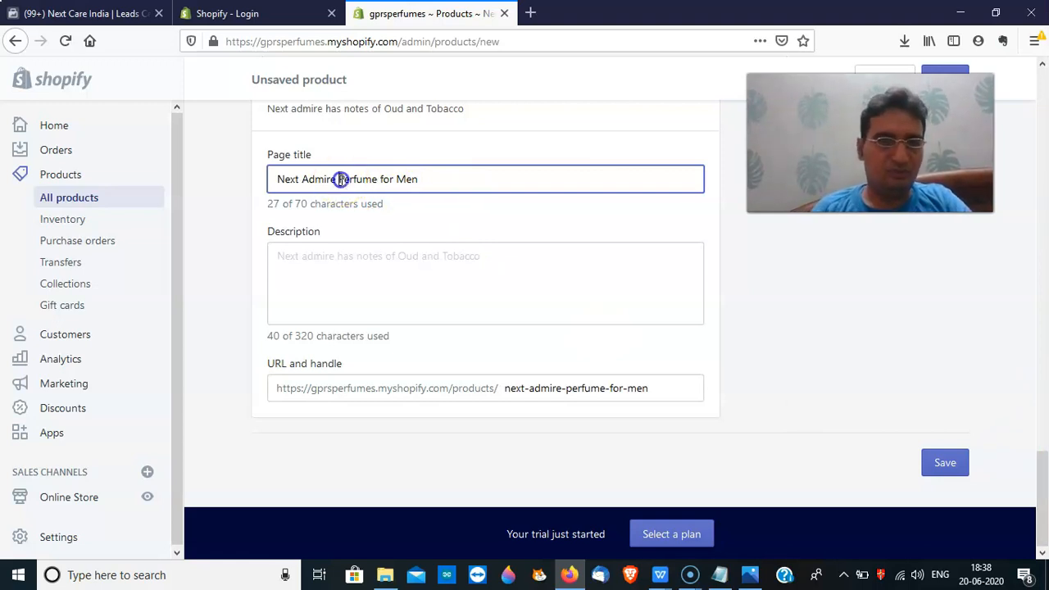
{"action": "type", "text": "Iong Lastin"}
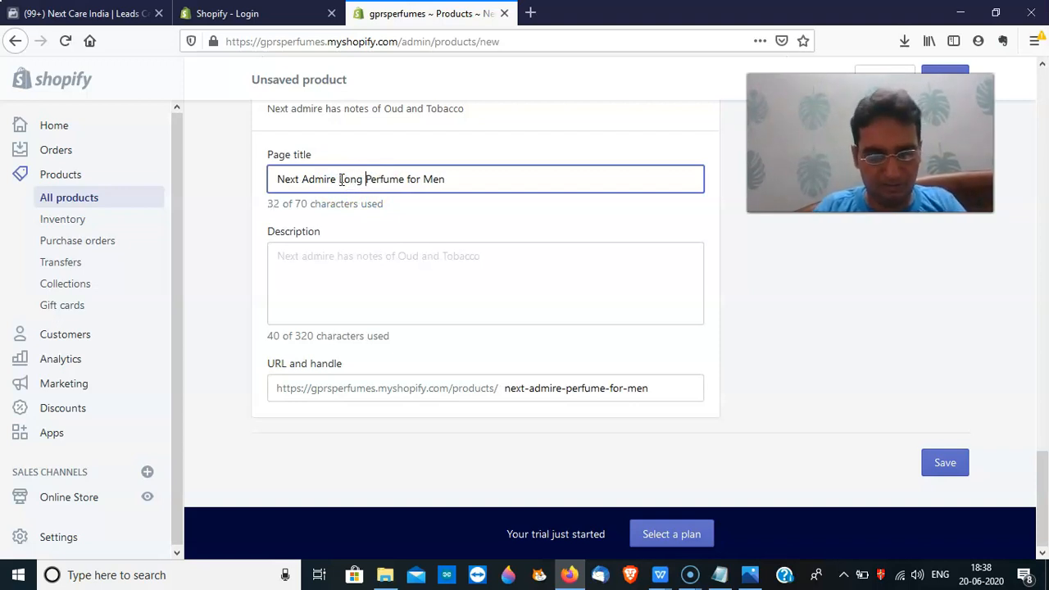
{"action": "type", "text": "g "}
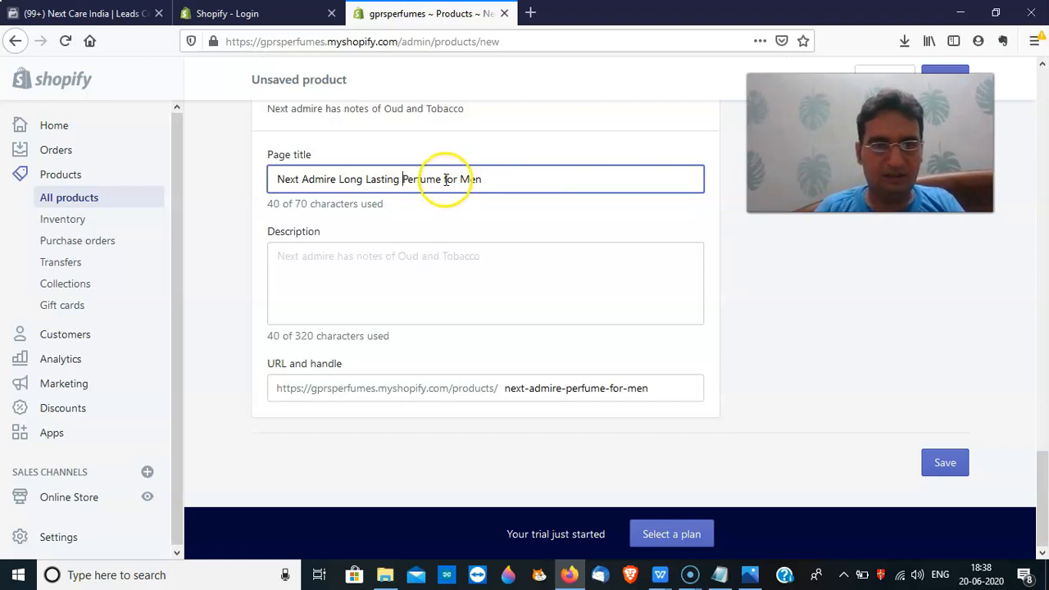
{"action": "type", "text": "Oud"}
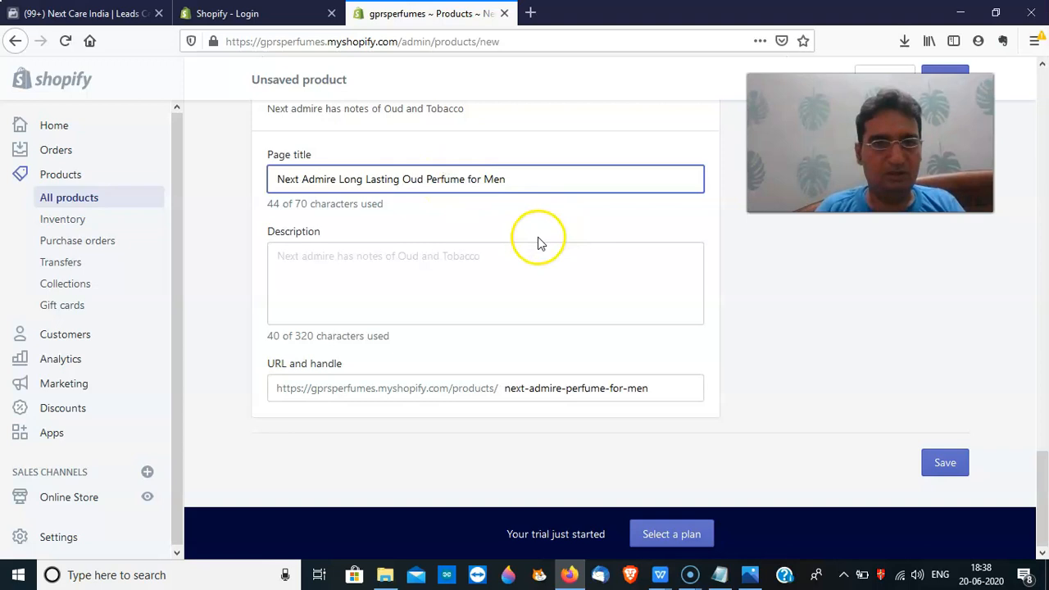
Append 'and has long lasting fragrance' to the listing description and check the URL handle
{"action": "left_click", "coordinate": [468, 272]}
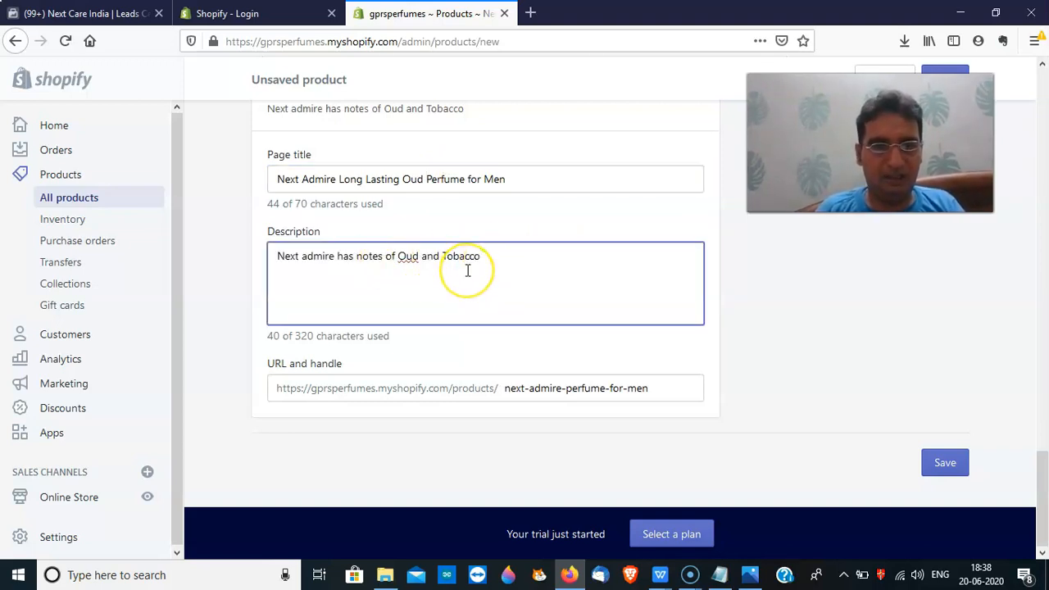
{"action": "type", "text": "and has lo"}
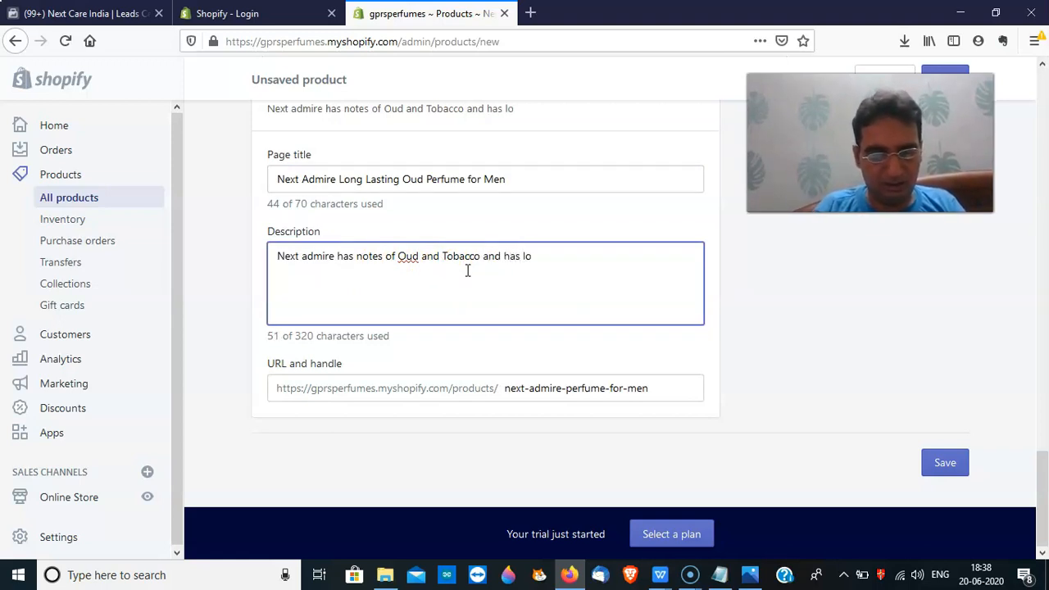
{"action": "type", "text": "ng lasting fr"}
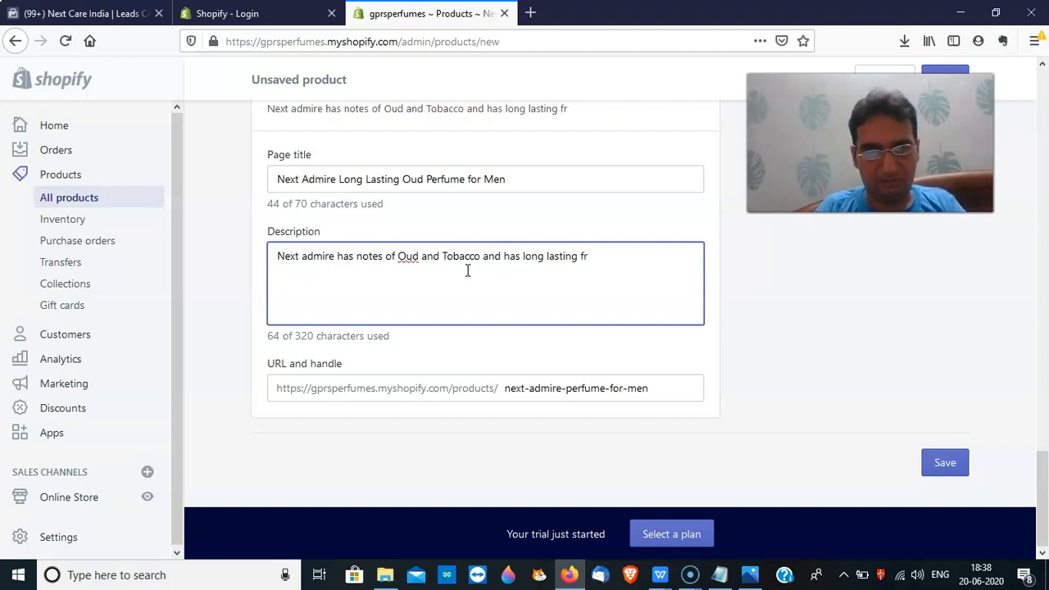
{"action": "type", "text": "agrance"}
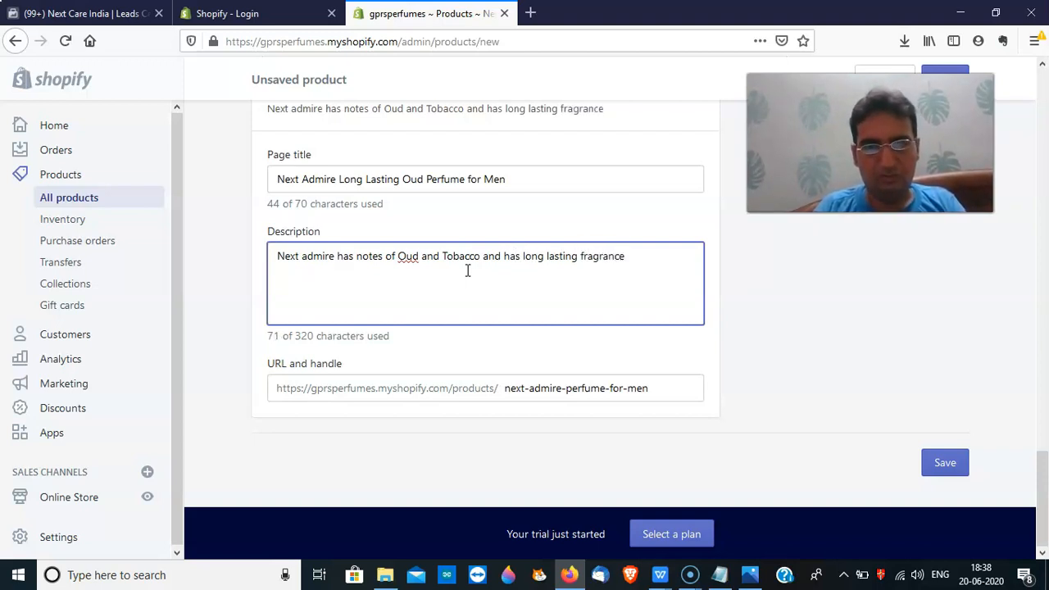
{"action": "mouse_move", "coordinate": [1040, 480]}
{"action": "left_mouse_down"}
{"action": "mouse_move", "coordinate": [1042, 230]}
{"action": "mouse_move", "coordinate": [1043, 490]}
{"action": "left_mouse_up"}
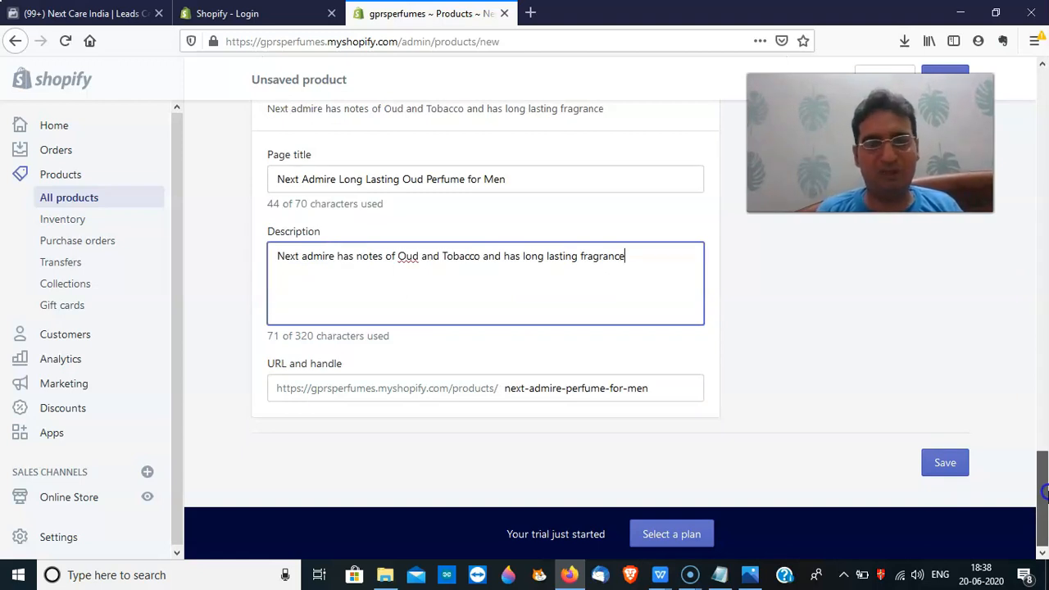
{"action": "left_click", "coordinate": [648, 402]}
{"action": "left_click", "coordinate": [647, 390]}
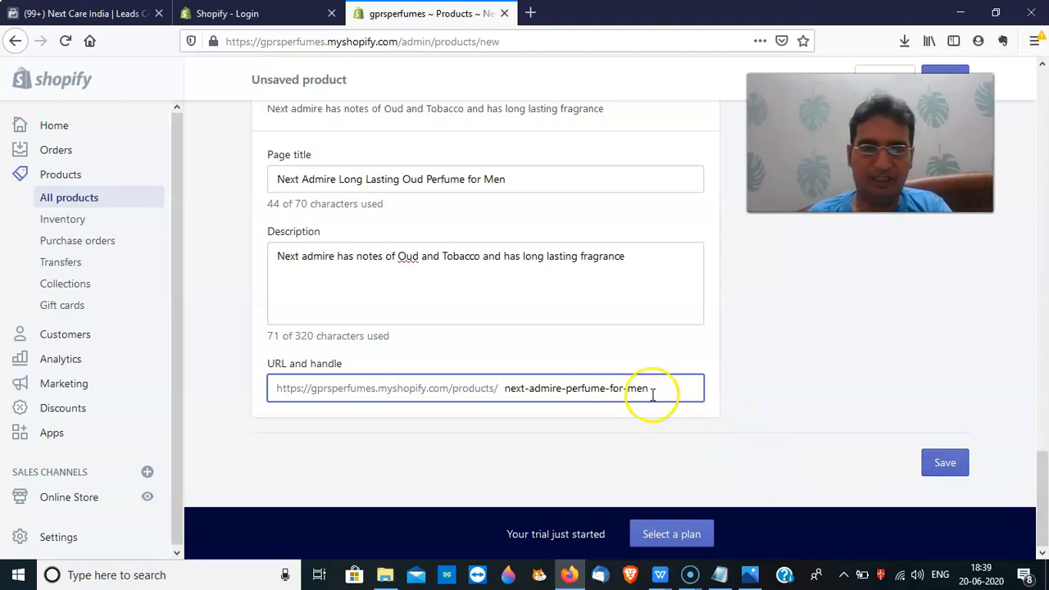
{"action": "left_click_drag", "start_coordinate": [1043, 465], "coordinate": [1042, 505]}
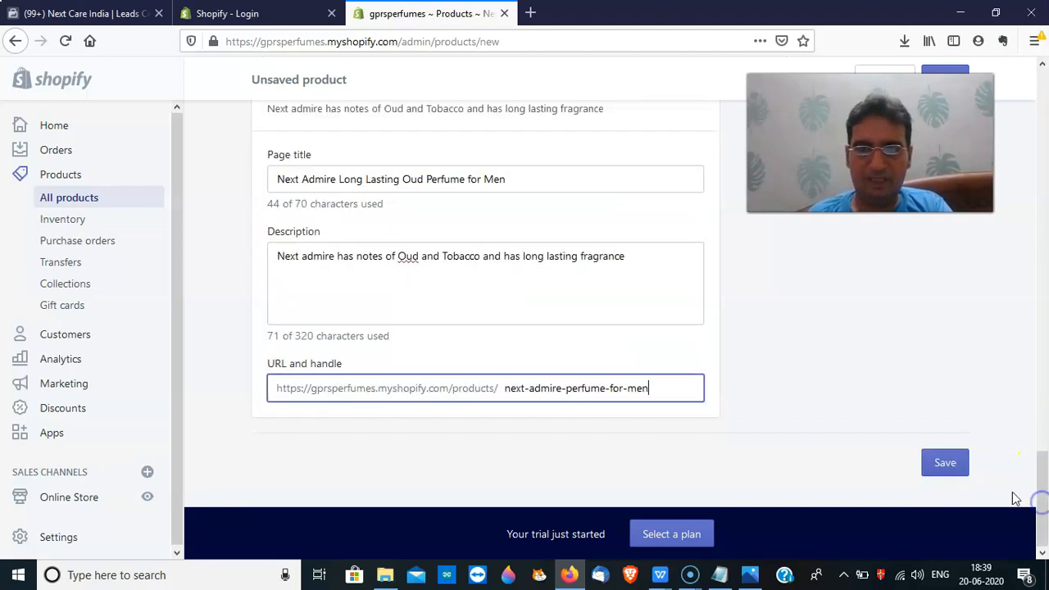
Save Next Admire Perfume for Men and view it in All products with 20 in stock
{"action": "left_click", "coordinate": [946, 465]}
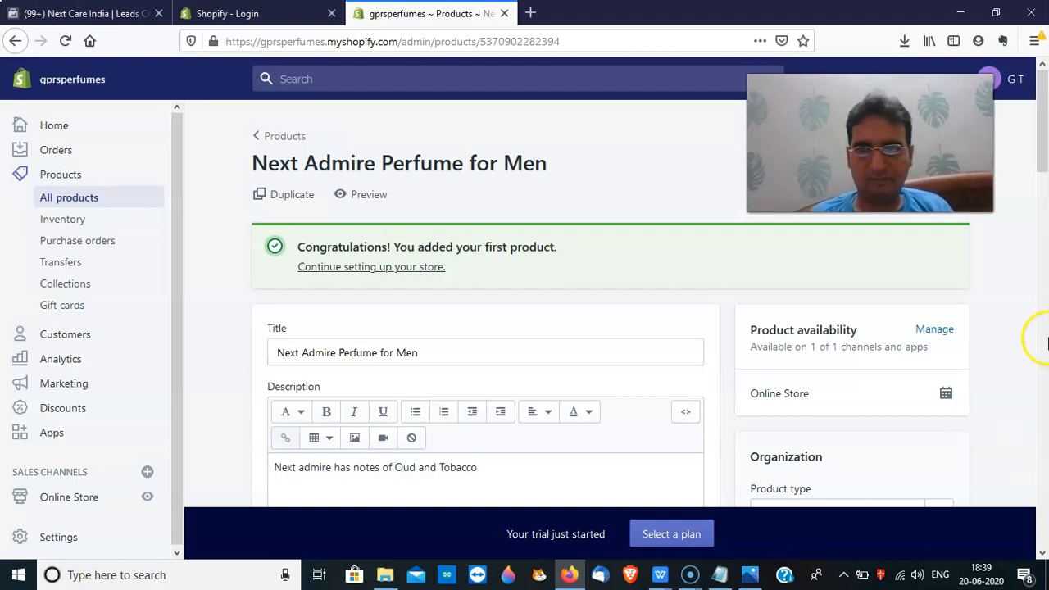
{"action": "mouse_move", "coordinate": [1039, 129]}
{"action": "left_mouse_down"}
{"action": "mouse_move", "coordinate": [1041, 146]}
{"action": "mouse_move", "coordinate": [1043, 121]}
{"action": "left_mouse_up"}
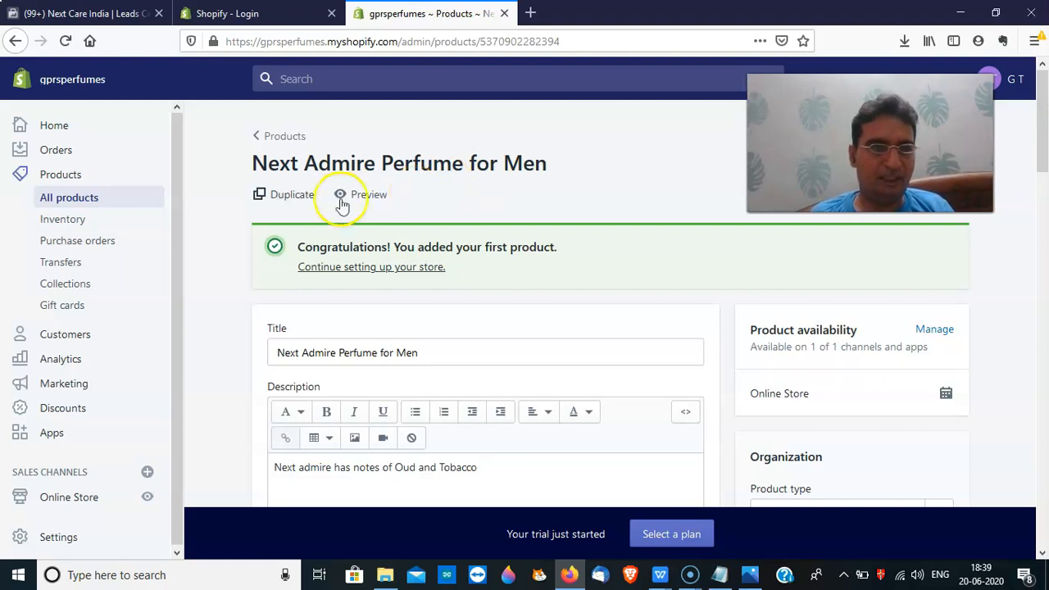
{"action": "left_click", "coordinate": [80, 206]}
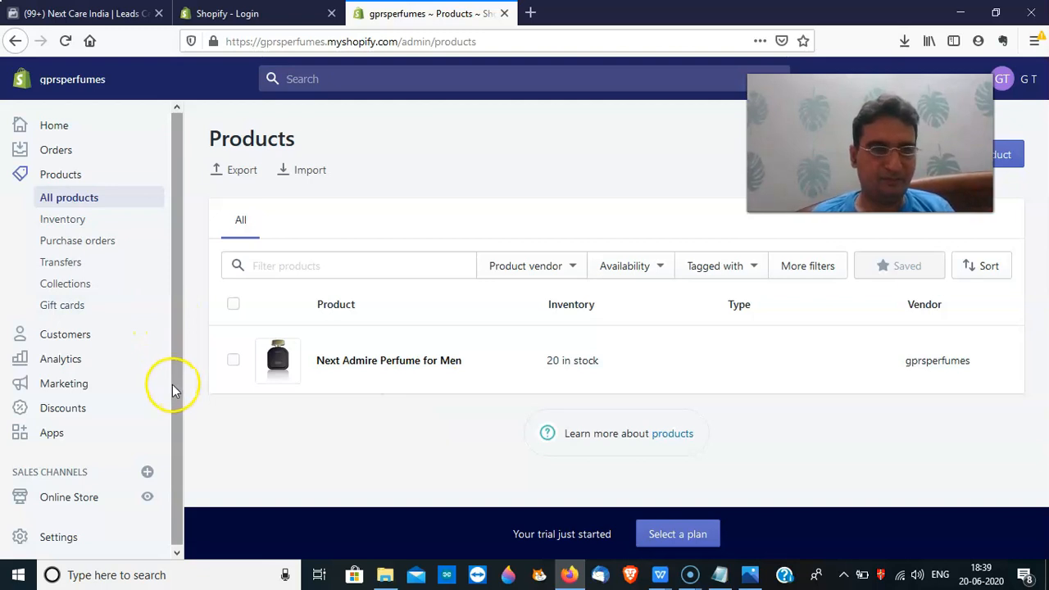
{"action": "left_click_drag", "start_coordinate": [171, 386], "coordinate": [178, 457]}
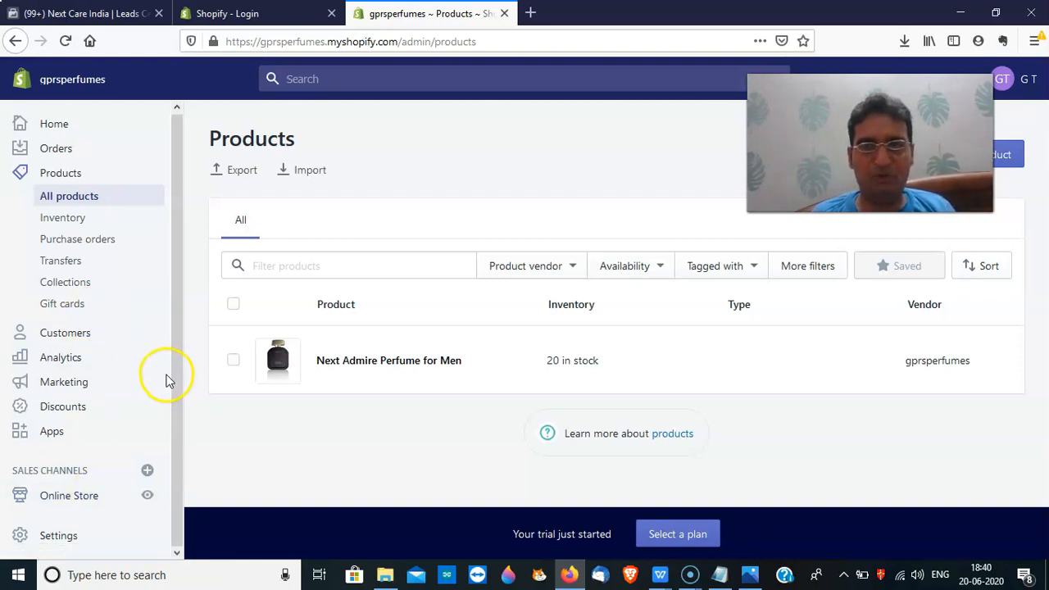
From Orders, go to Drafts and create a new draft order
{"action": "left_click", "coordinate": [73, 158]}
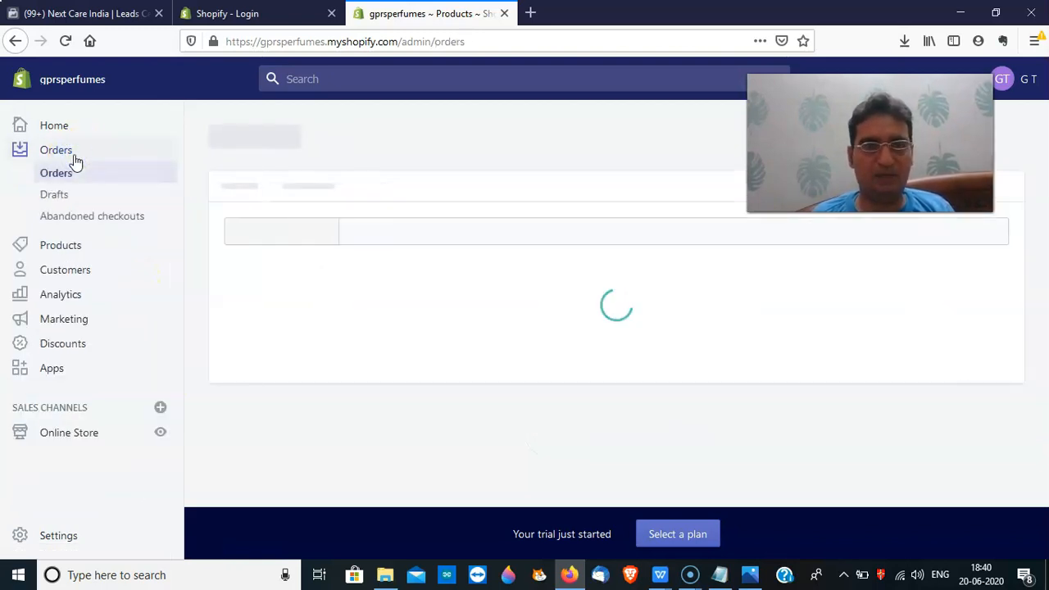
{"action": "left_click", "coordinate": [389, 307]}
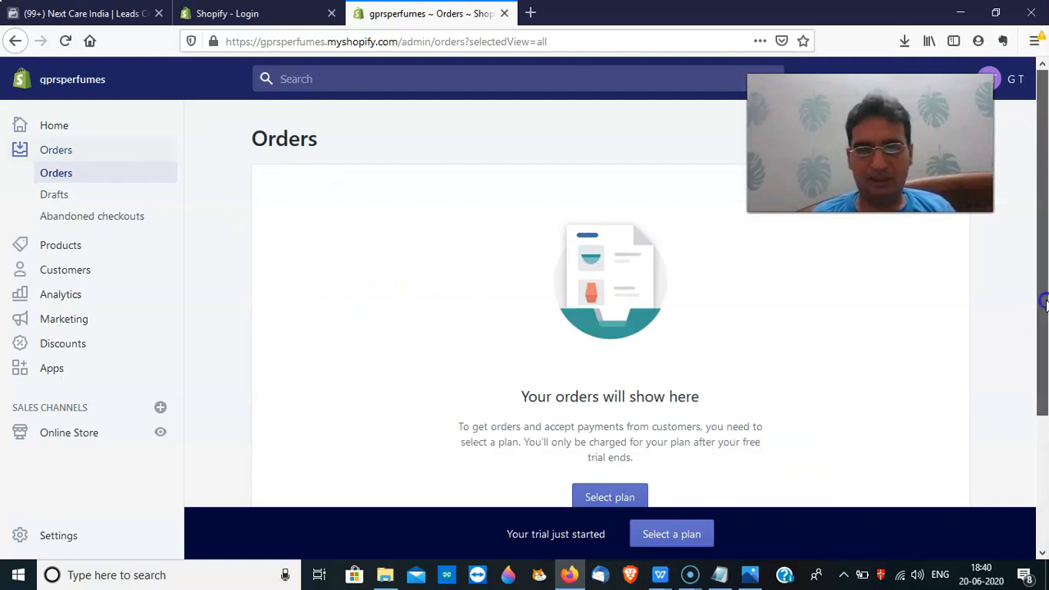
{"action": "left_click_drag", "start_coordinate": [1044, 302], "coordinate": [1045, 400]}
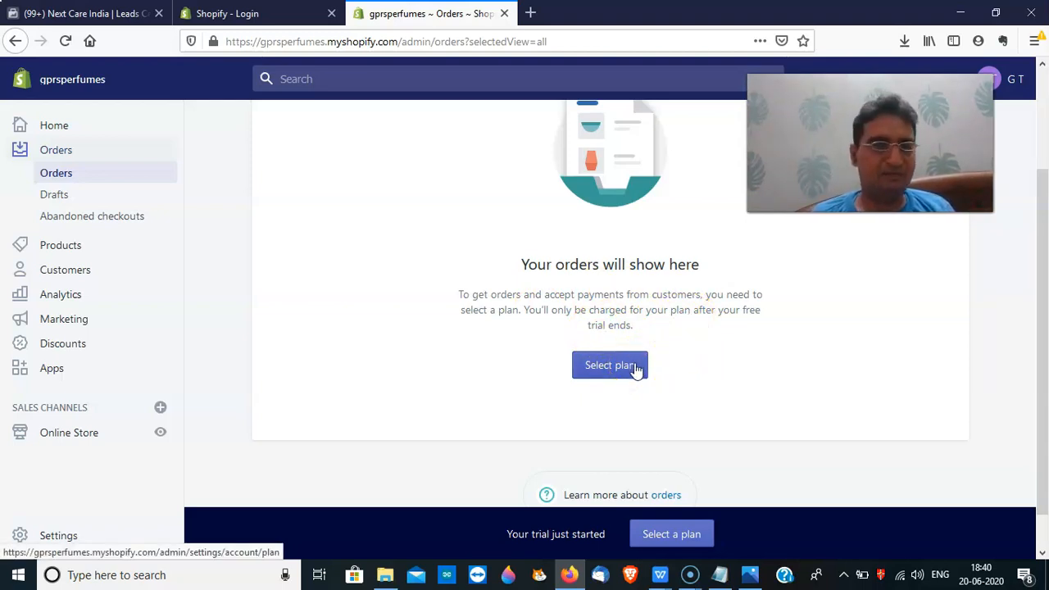
{"action": "left_click", "coordinate": [59, 201]}
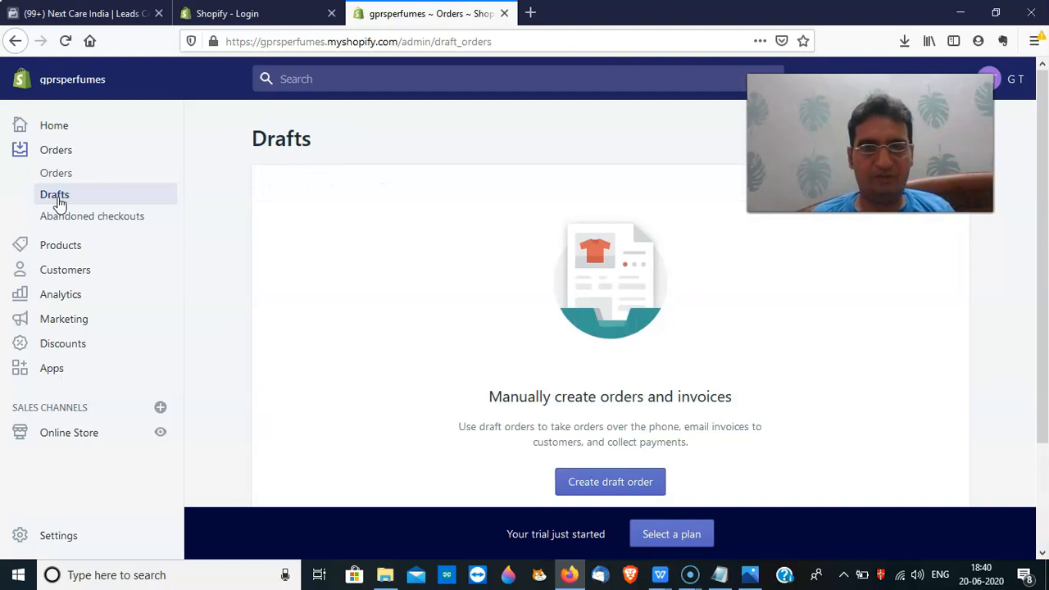
{"action": "left_click", "coordinate": [621, 484]}
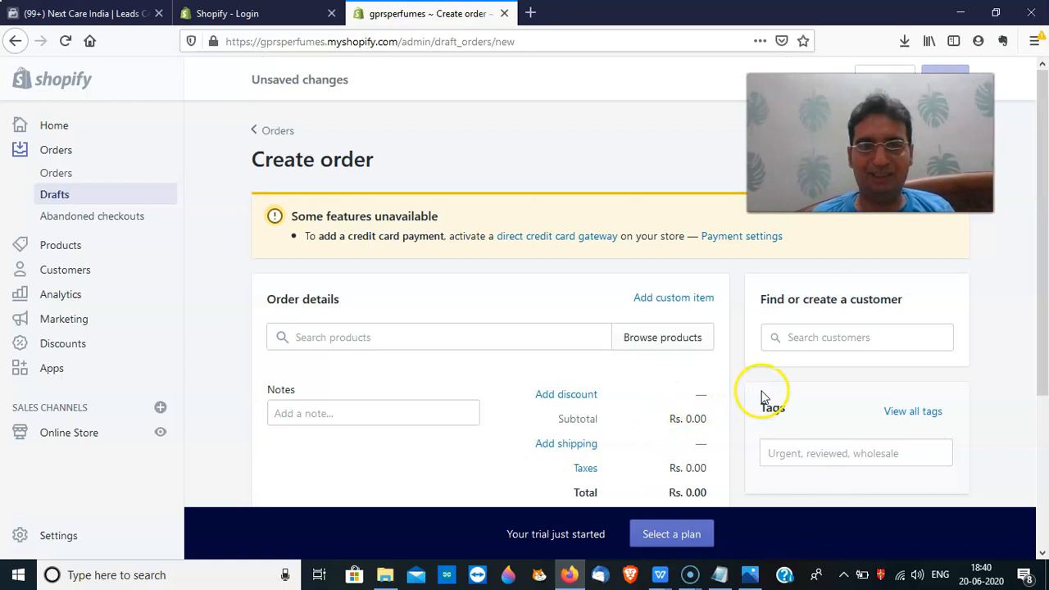
Search 'admire' and add Next Admire Perfume for Men to the draft order
{"action": "left_click", "coordinate": [806, 345]}
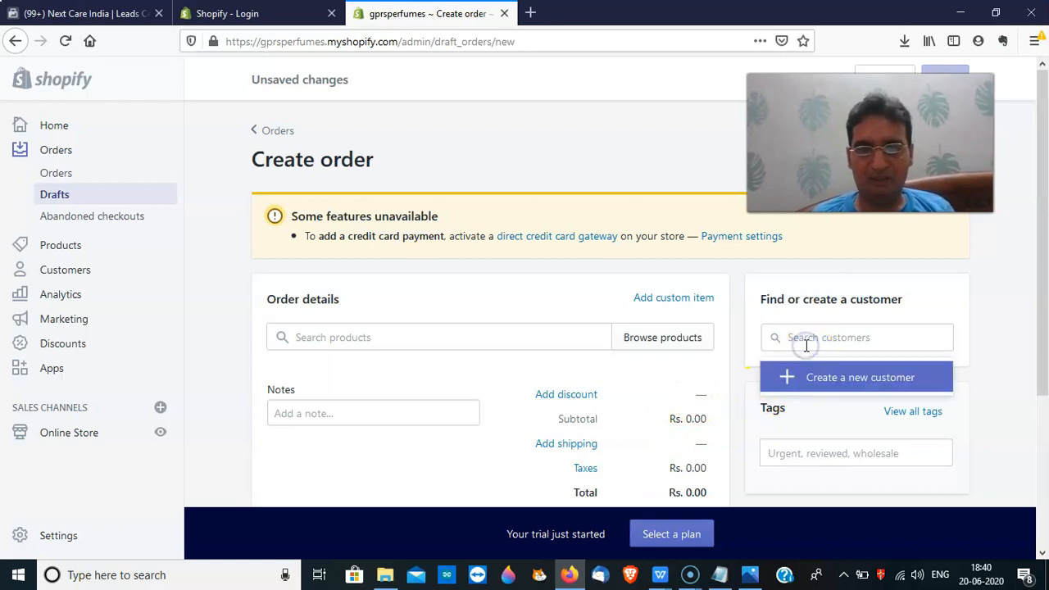
{"action": "left_click", "coordinate": [377, 339]}
{"action": "type", "text": "adn"}
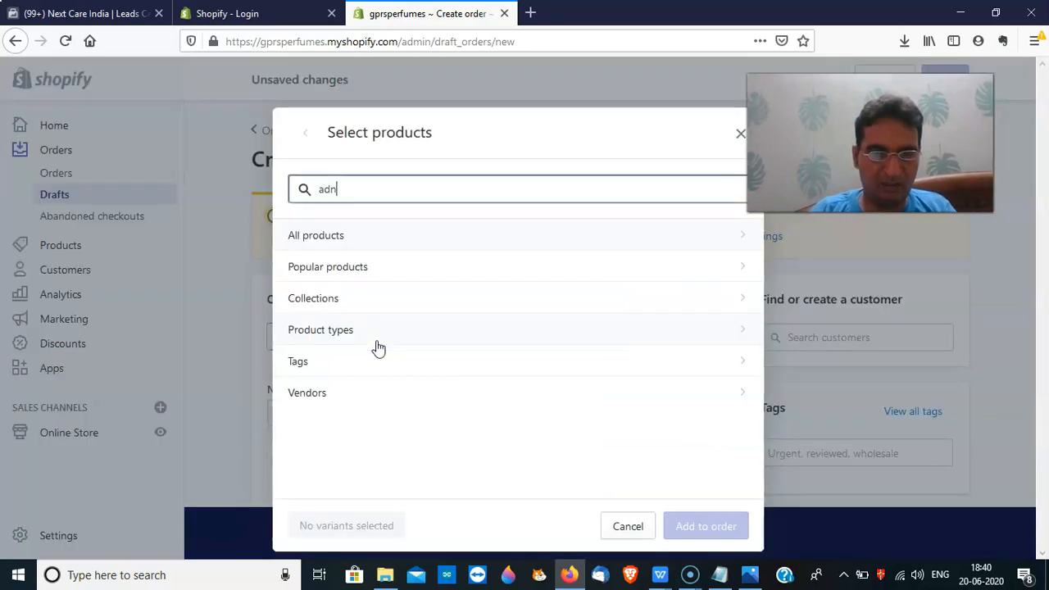
{"action": "key", "text": "BackSpace"}
{"action": "type", "text": "n"}
{"action": "key", "text": "BackSpace"}
{"action": "type", "text": "mire"}
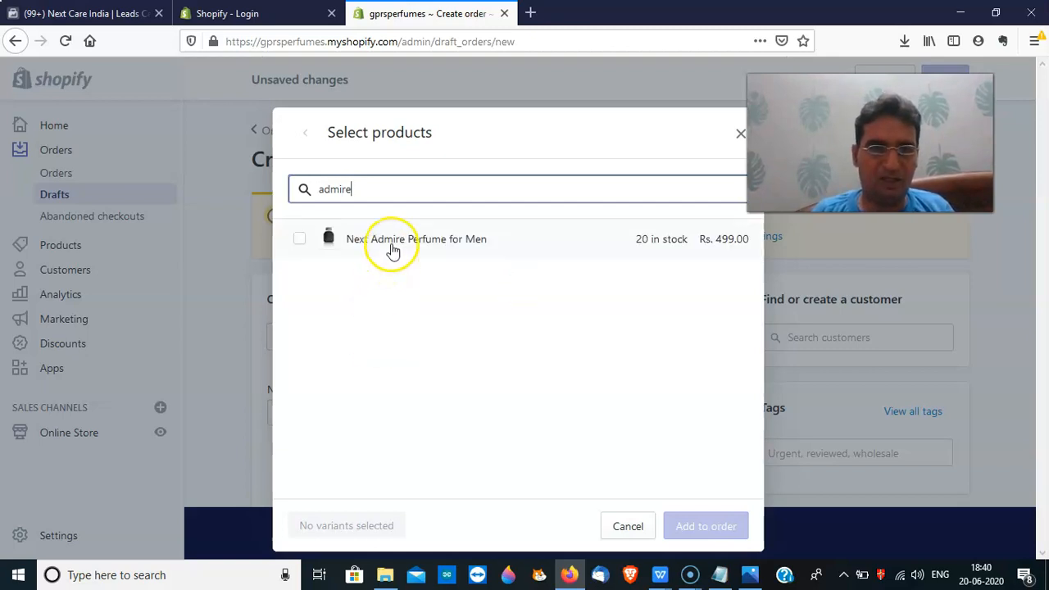
{"action": "left_click", "coordinate": [392, 245]}
{"action": "left_click", "coordinate": [703, 527]}
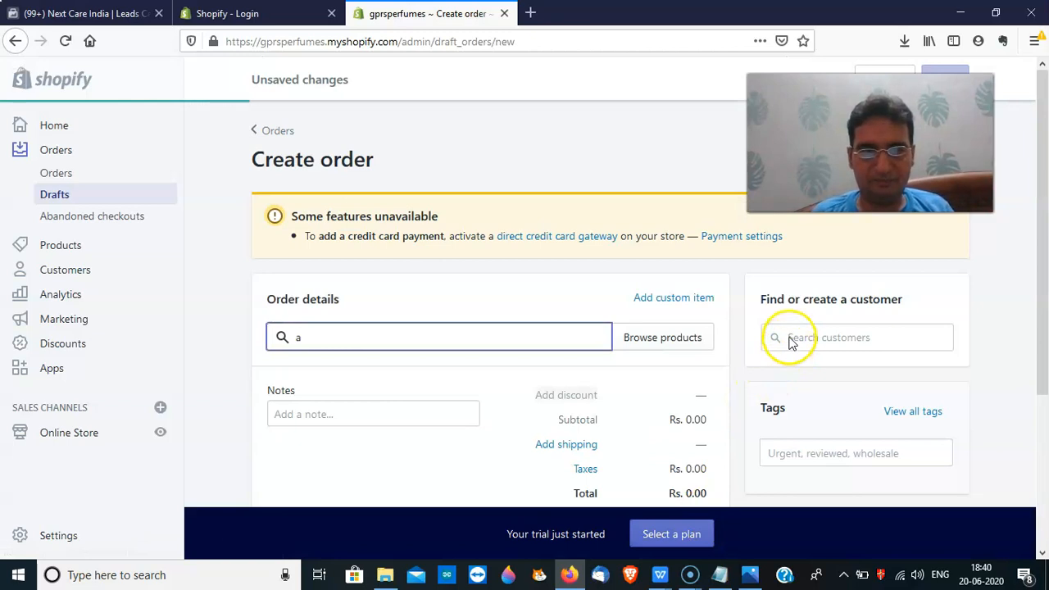
Create a new customer with first name, email-marketing consent, company and phone number
{"action": "left_click", "coordinate": [789, 338]}
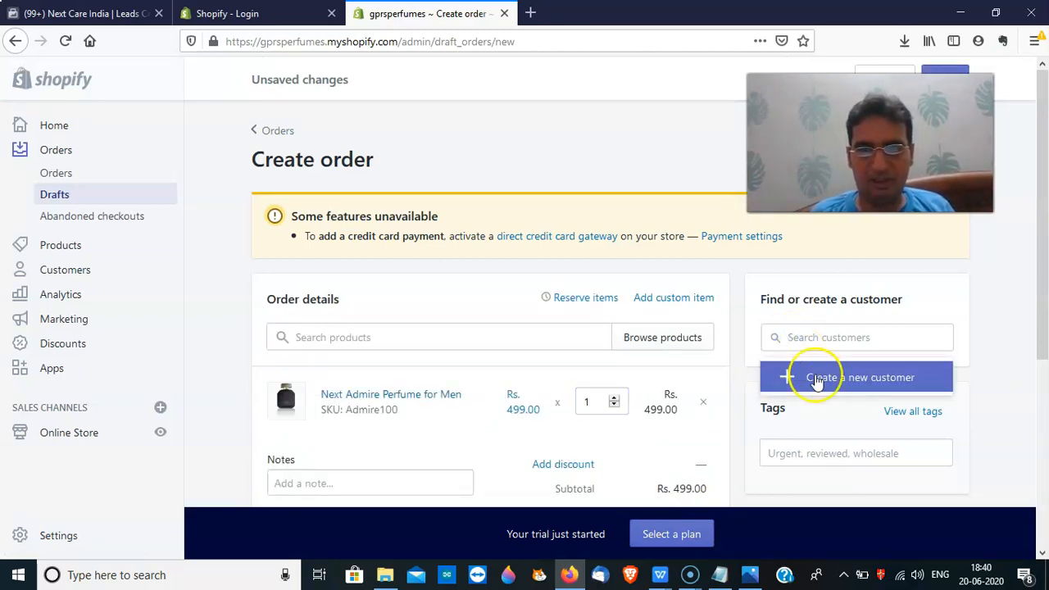
{"action": "left_click", "coordinate": [817, 378]}
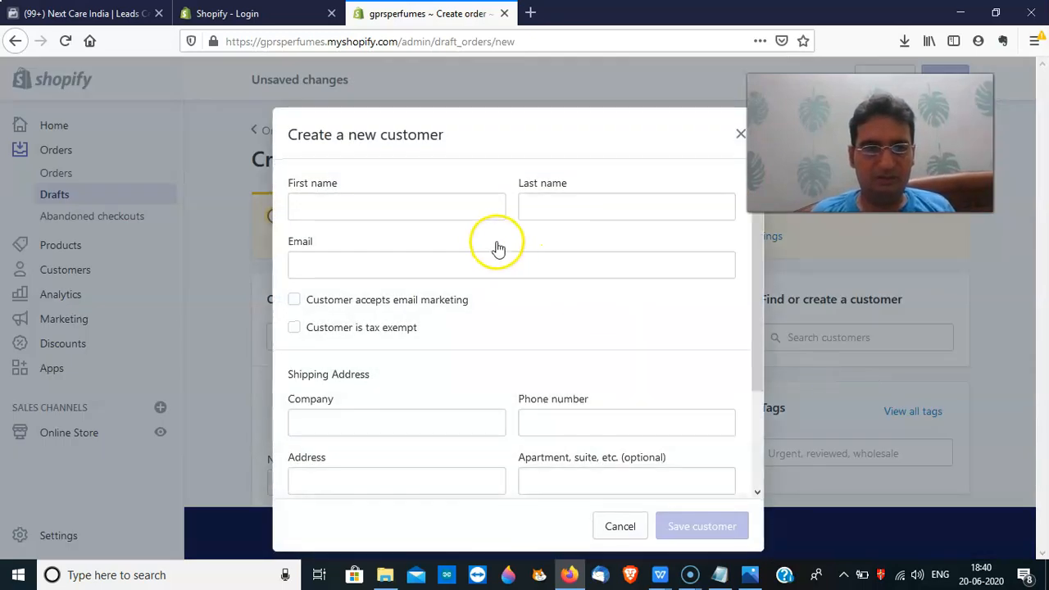
{"action": "left_click", "coordinate": [458, 215]}
{"action": "type", "text": "Gi"}
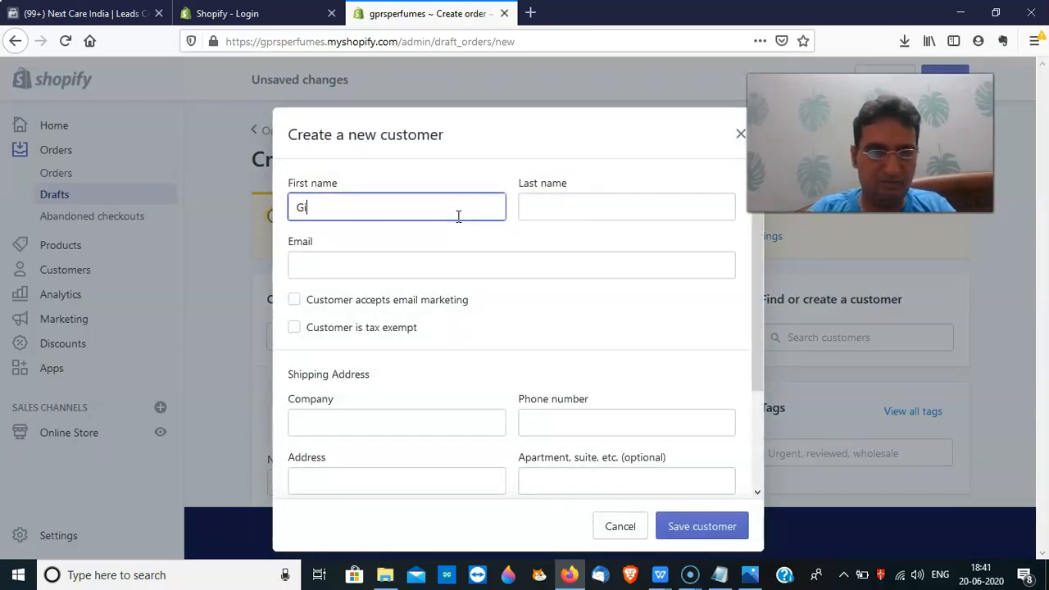
{"action": "type", "text": "rish"}
{"action": "left_click", "coordinate": [558, 209]}
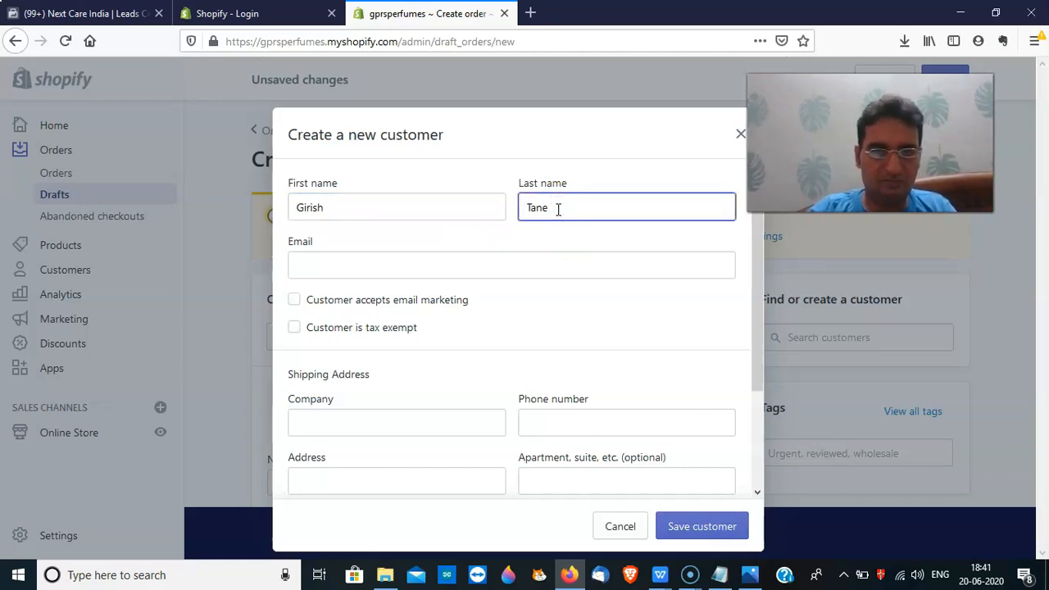
{"action": "left_click", "coordinate": [473, 265]}
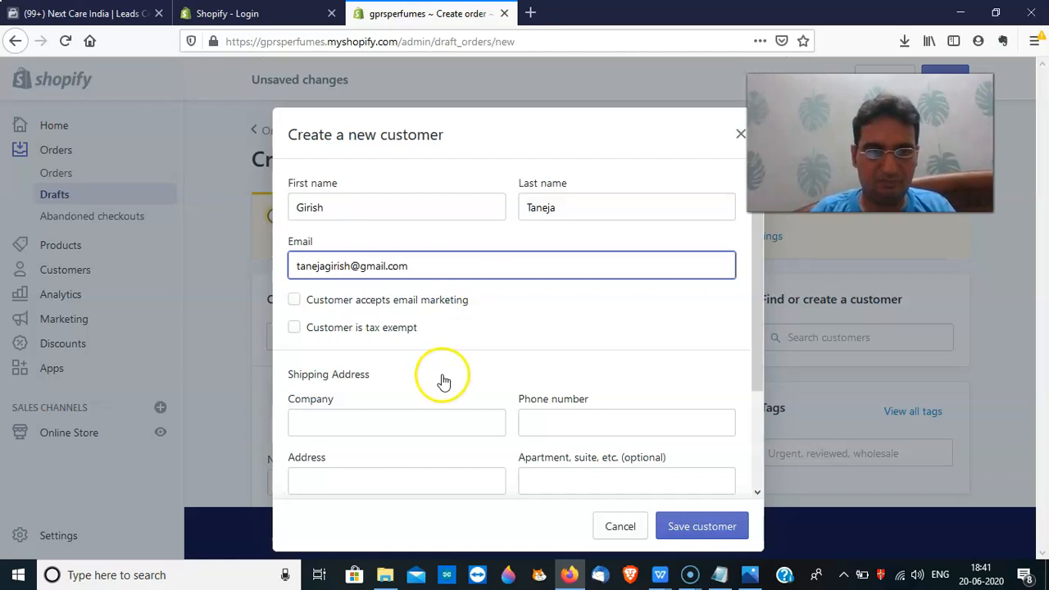
{"action": "left_click", "coordinate": [302, 303]}
{"action": "left_click_drag", "start_coordinate": [754, 374], "coordinate": [759, 431]}
{"action": "left_click", "coordinate": [402, 357]}
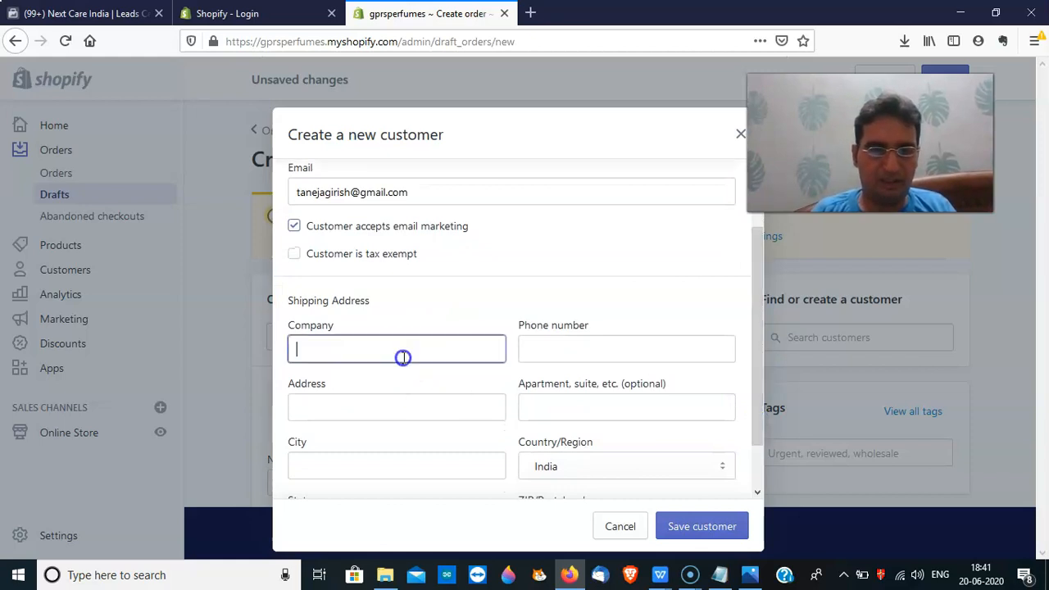
{"action": "type", "text": "dksl"}
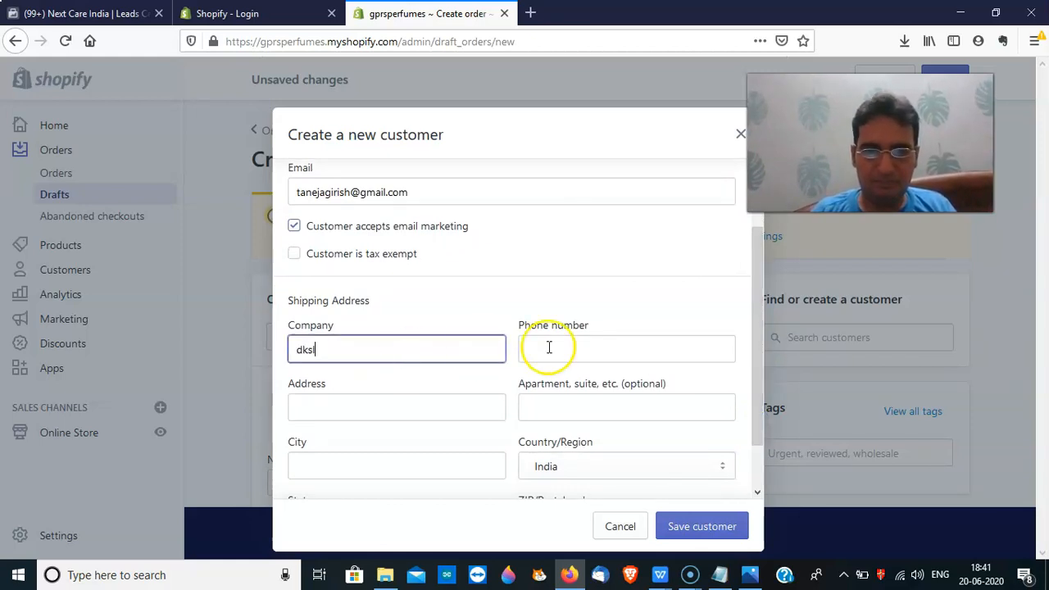
{"action": "left_click", "coordinate": [548, 346]}
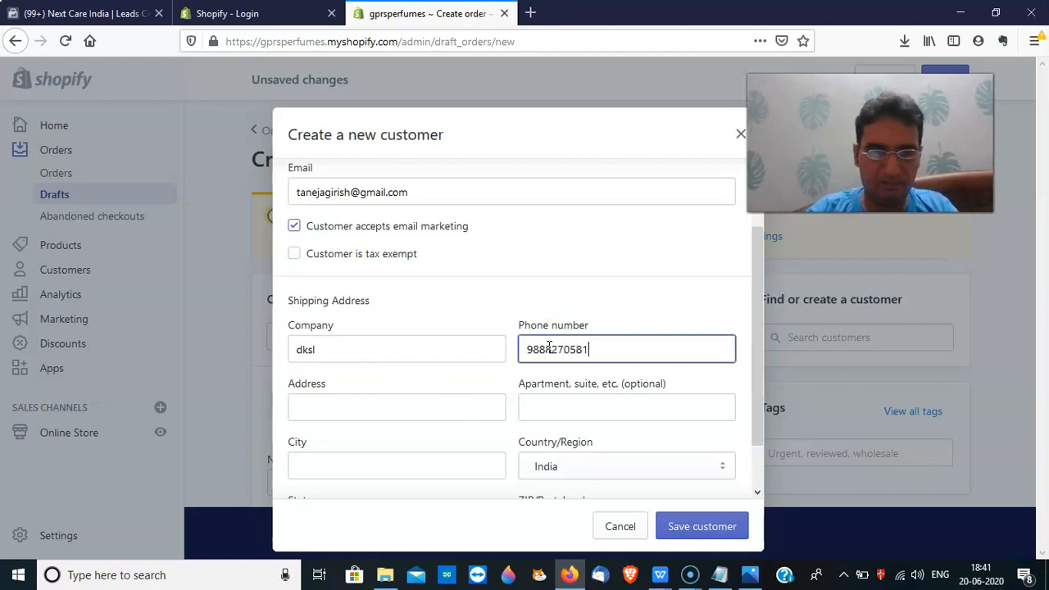
Enter the customer's street address, apartment line and city
{"action": "left_click", "coordinate": [413, 411]}
{"action": "type", "text": "alls"}
{"action": "left_click", "coordinate": [562, 408]}
{"action": "type", "text": "jjs"}
{"action": "left_click_drag", "start_coordinate": [754, 437], "coordinate": [749, 468]}
{"action": "left_click", "coordinate": [399, 421]}
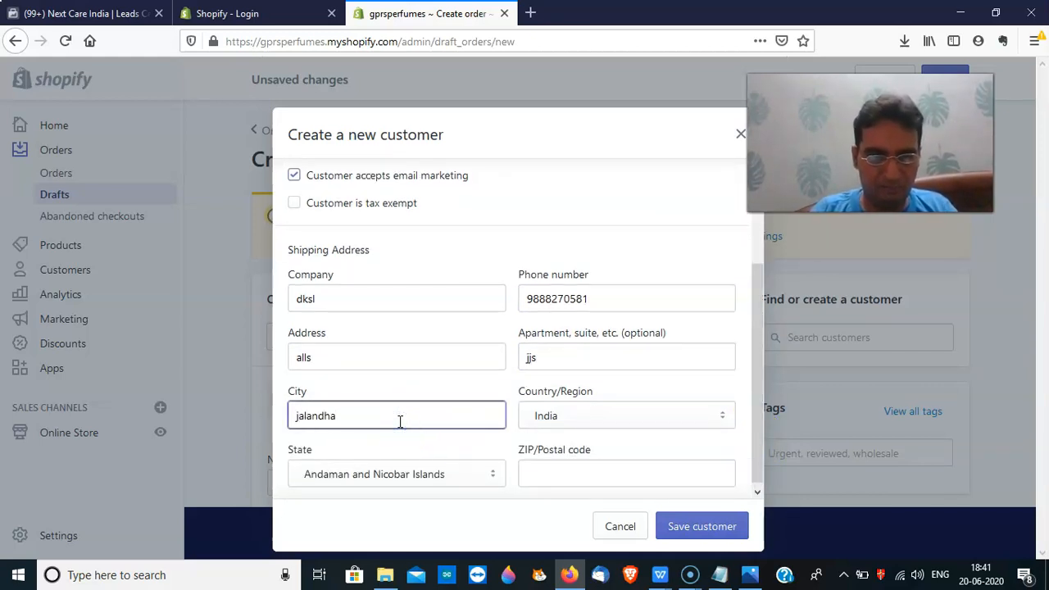
Keep India as country, choose Punjab as state, add the postal code and save the customer
{"action": "left_click", "coordinate": [649, 422]}
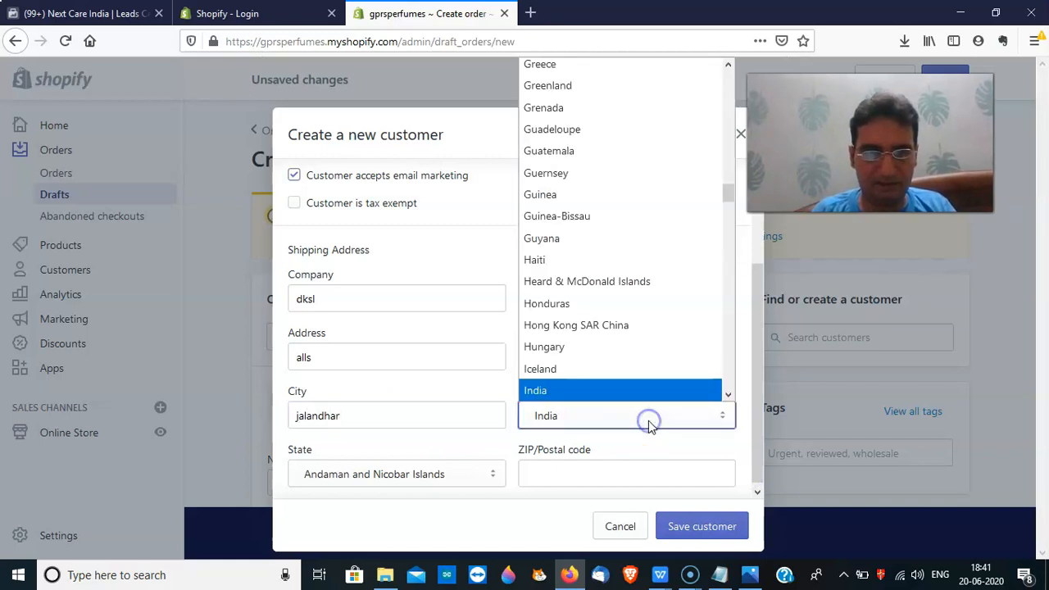
{"action": "left_click", "coordinate": [647, 420]}
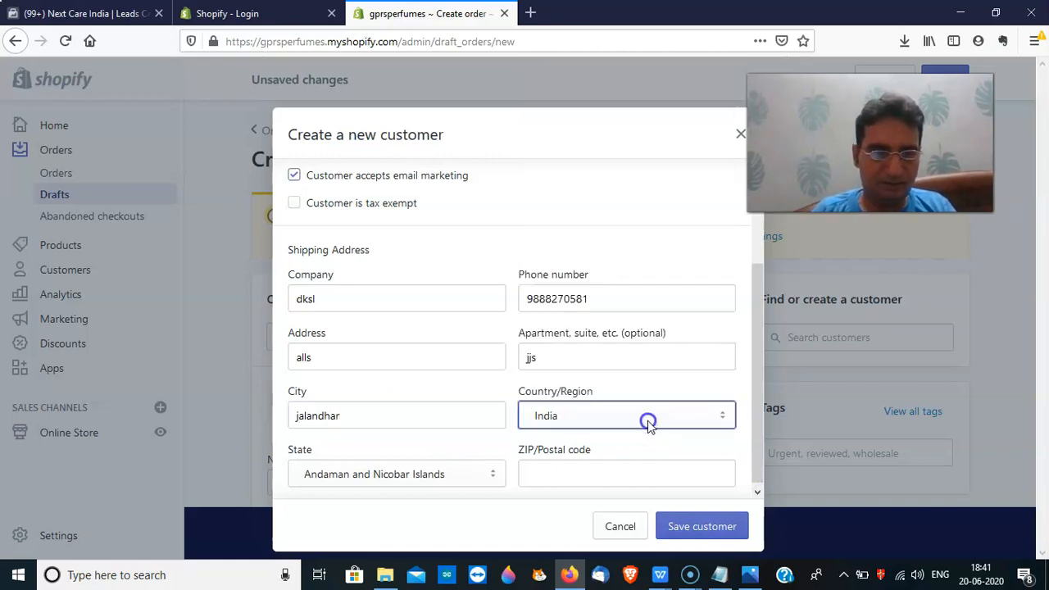
{"action": "left_click", "coordinate": [448, 476]}
{"action": "key", "text": "p"}
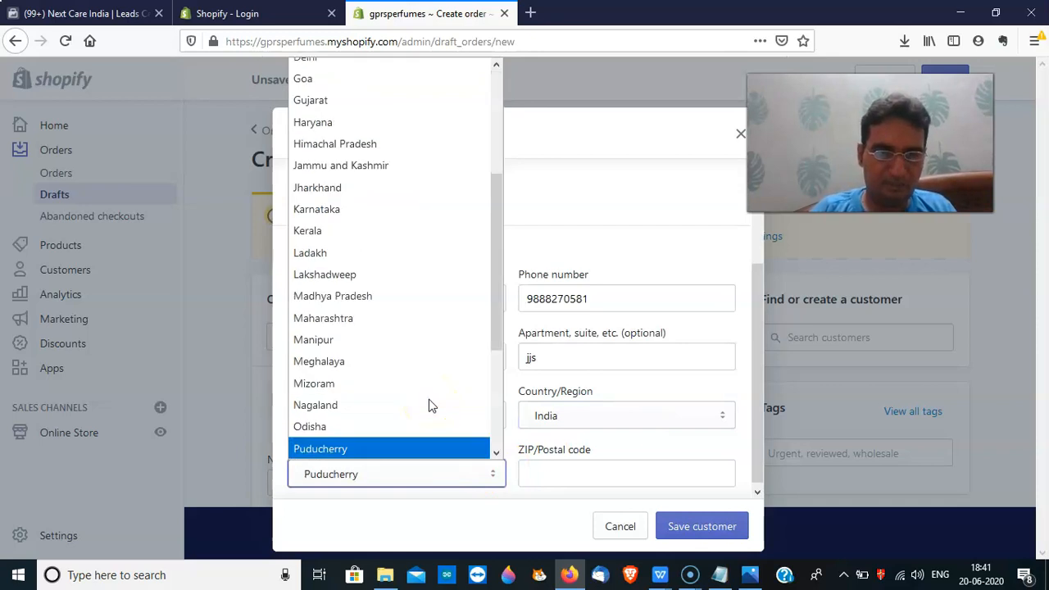
{"action": "key", "text": "p"}
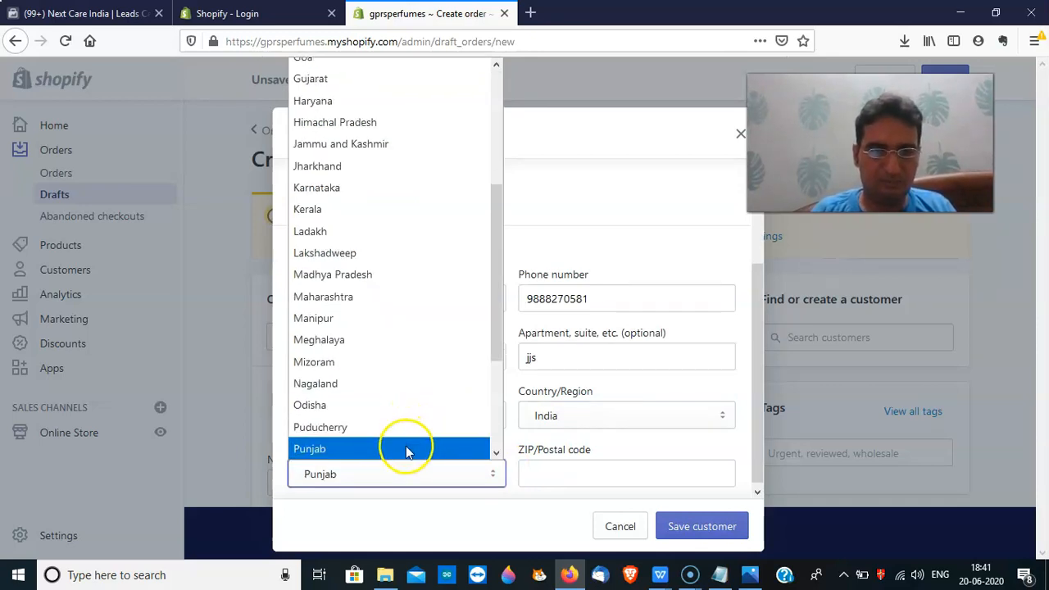
{"action": "left_click", "coordinate": [407, 450]}
{"action": "left_click", "coordinate": [569, 475]}
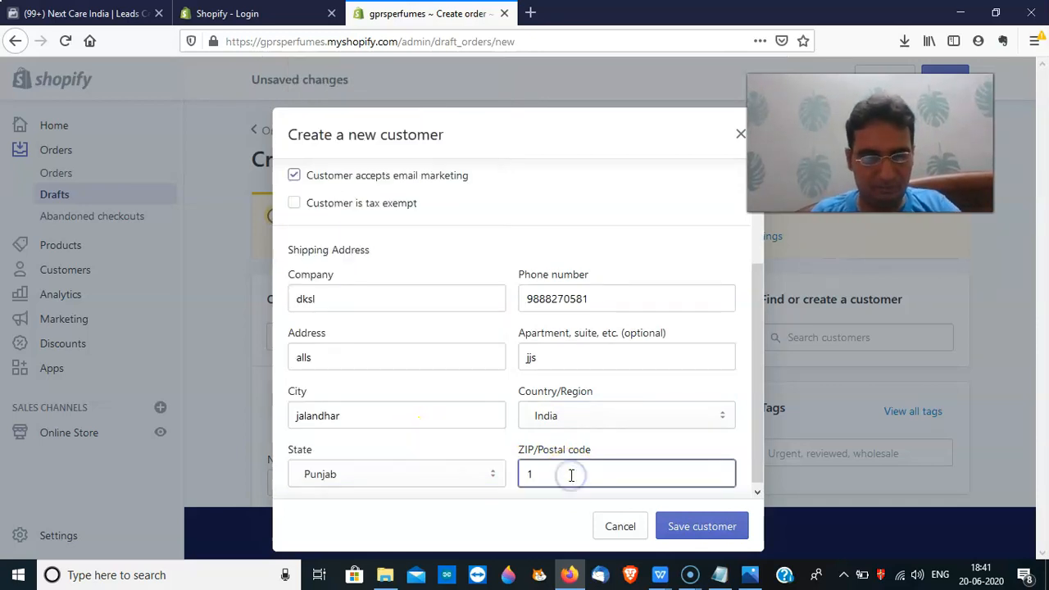
{"action": "type", "text": "144009"}
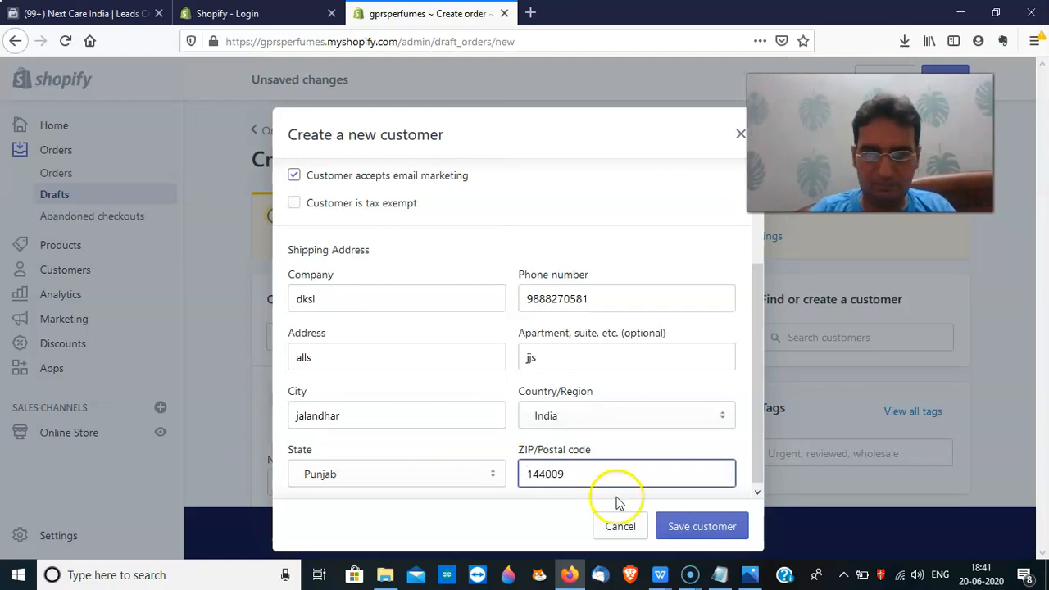
{"action": "left_click", "coordinate": [729, 527]}
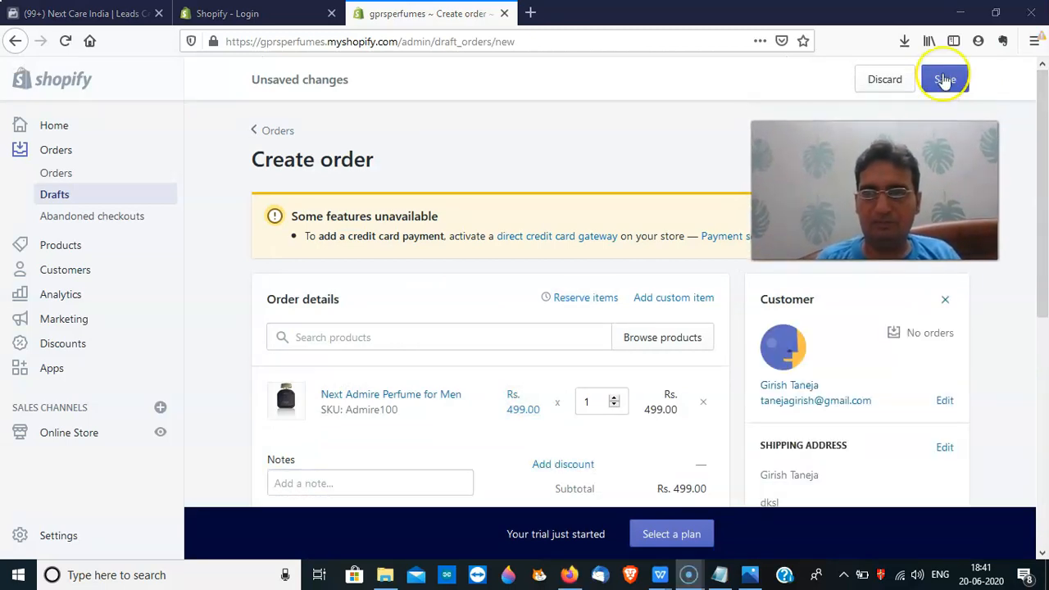
Save the draft and convert it into an order with Rs. 588.82 payment pending
{"action": "left_click", "coordinate": [945, 80]}
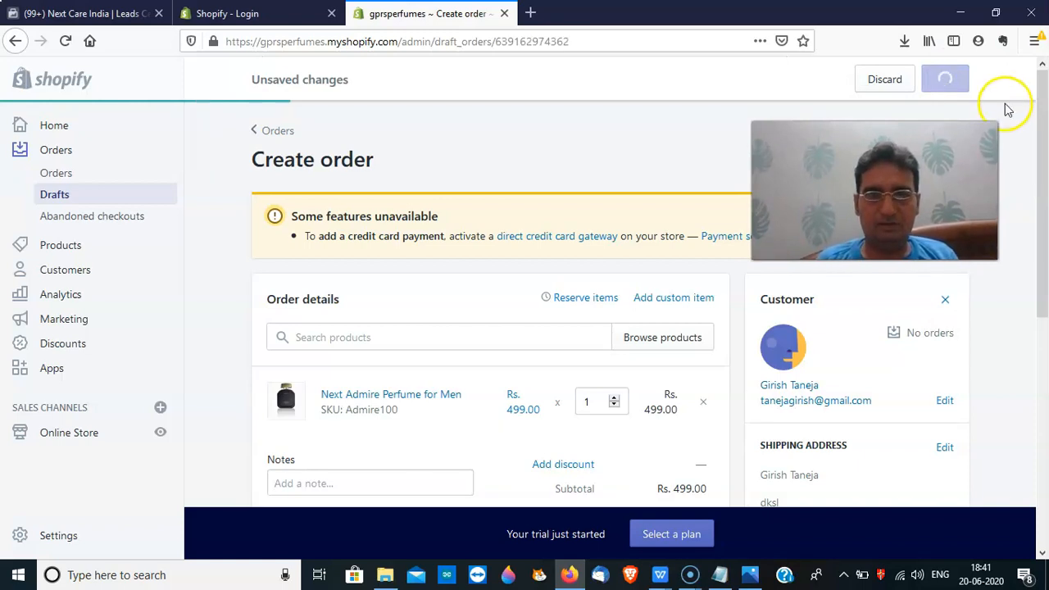
{"action": "left_click_drag", "start_coordinate": [1043, 141], "coordinate": [1045, 397]}
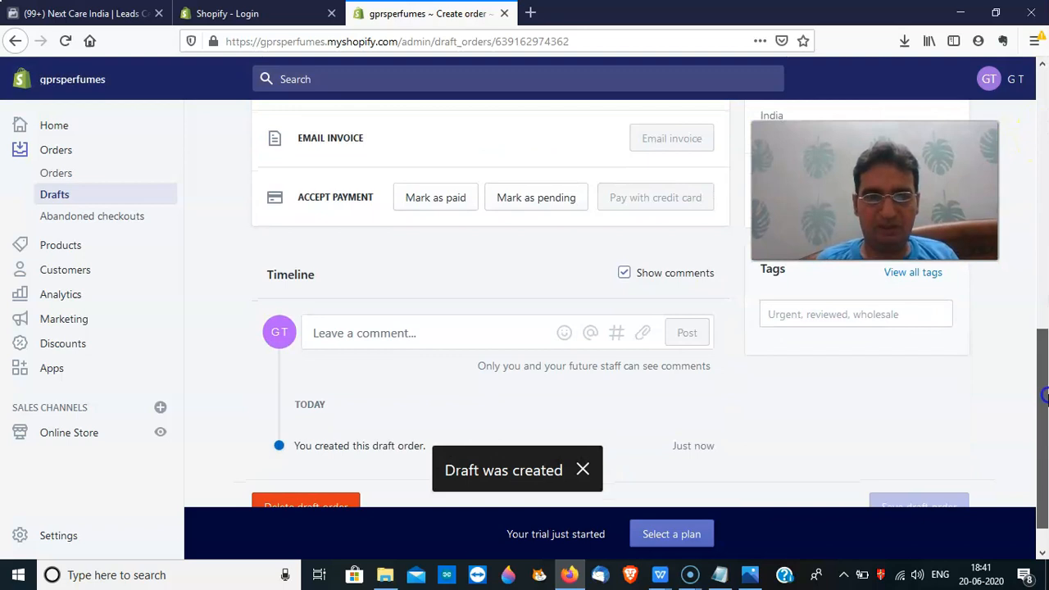
{"action": "left_click", "coordinate": [513, 205]}
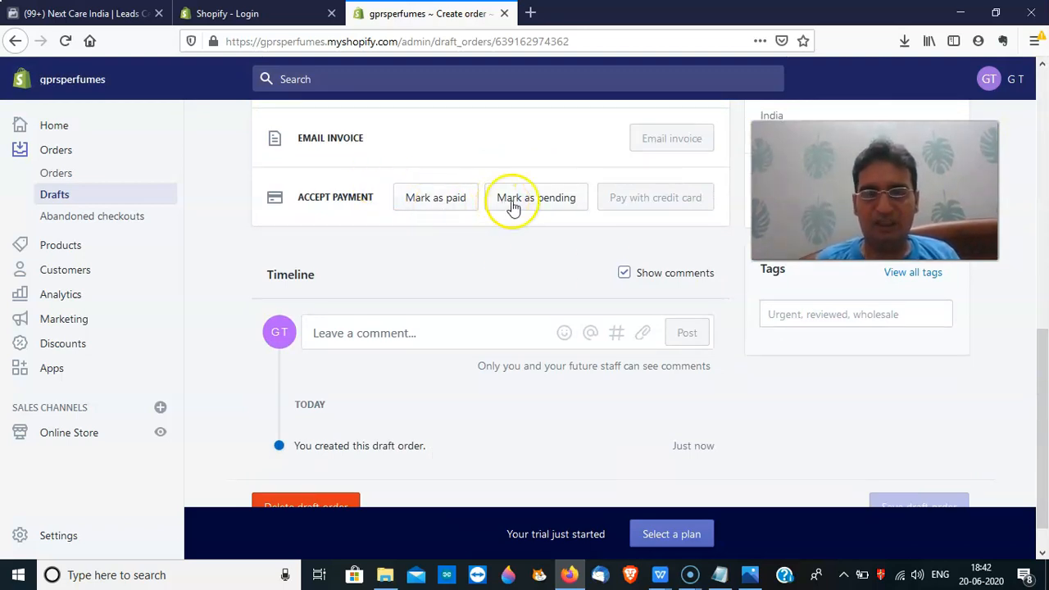
{"action": "left_click", "coordinate": [443, 211]}
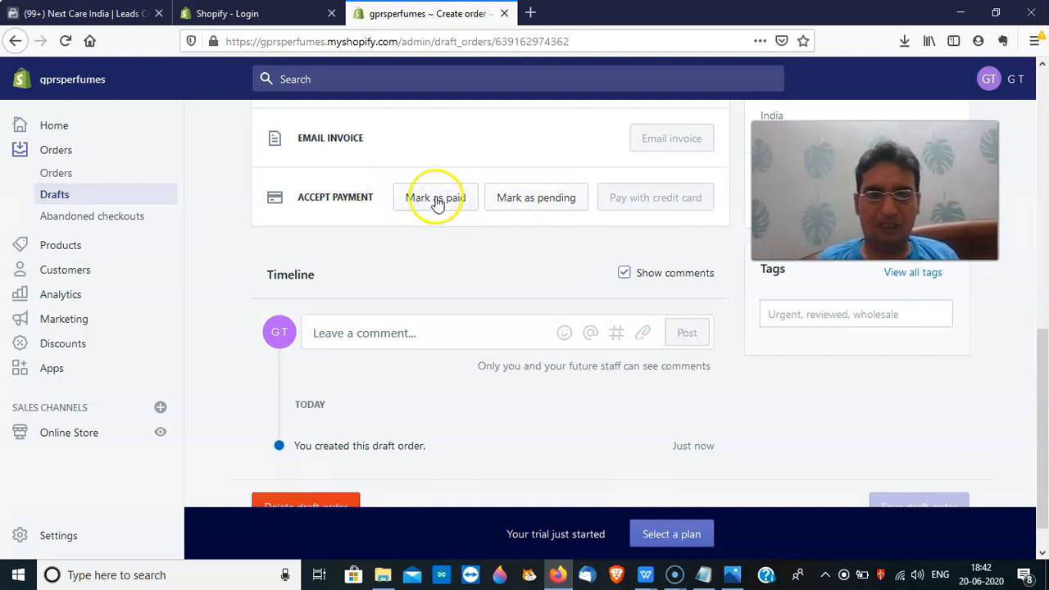
{"action": "left_click", "coordinate": [527, 205]}
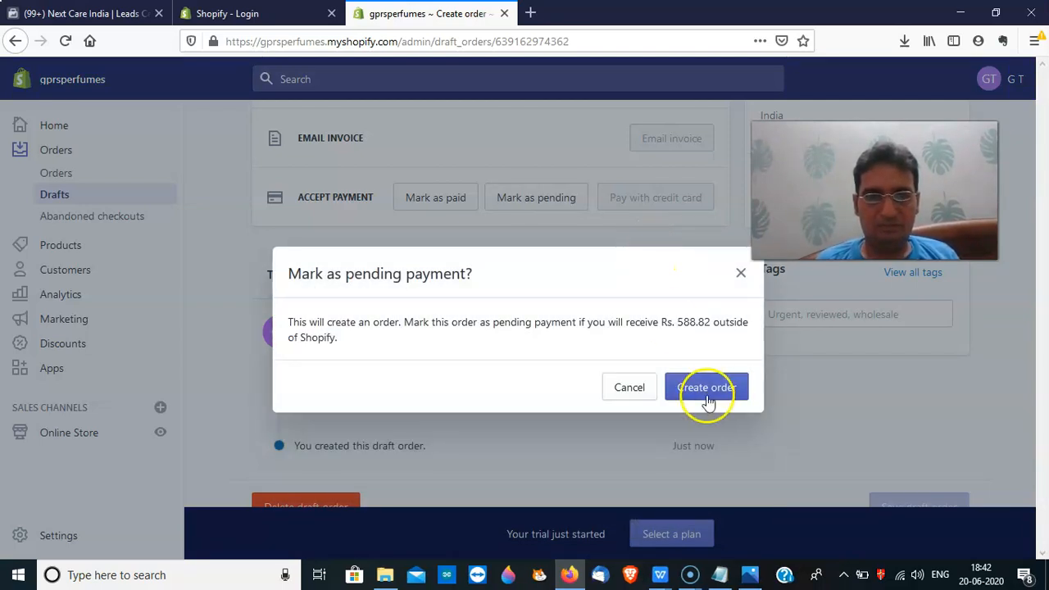
{"action": "left_click", "coordinate": [708, 400]}
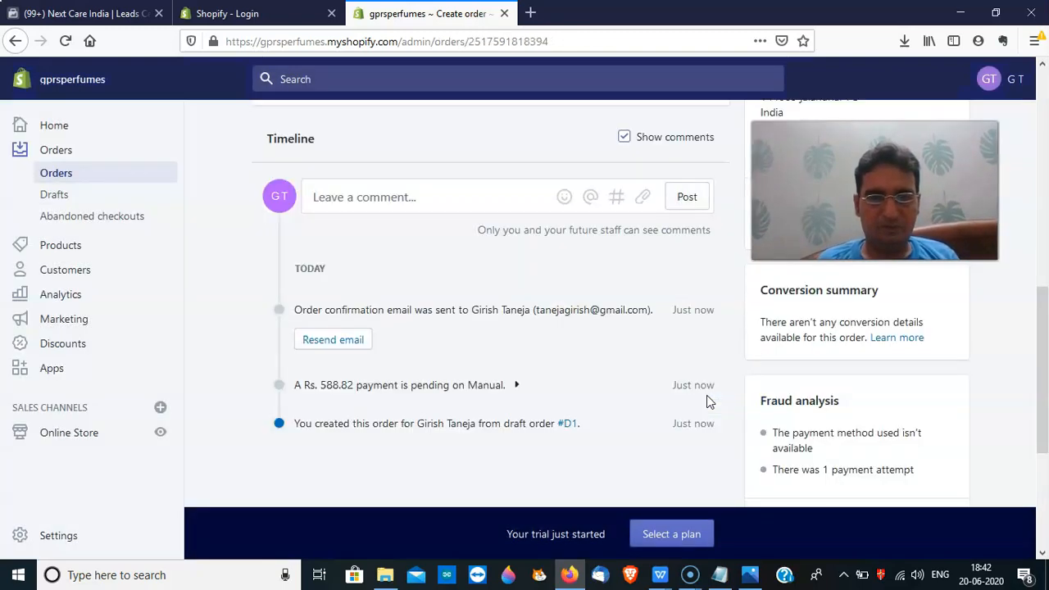
Review all orders, then view the empty Abandoned checkouts page
{"action": "left_click", "coordinate": [1043, 92]}
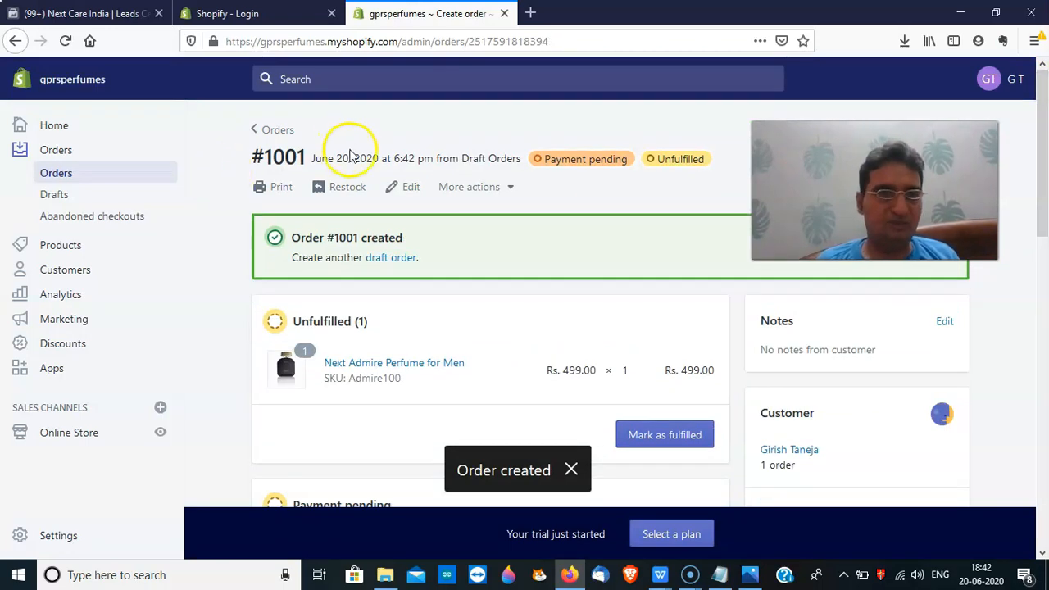
{"action": "left_click", "coordinate": [71, 175]}
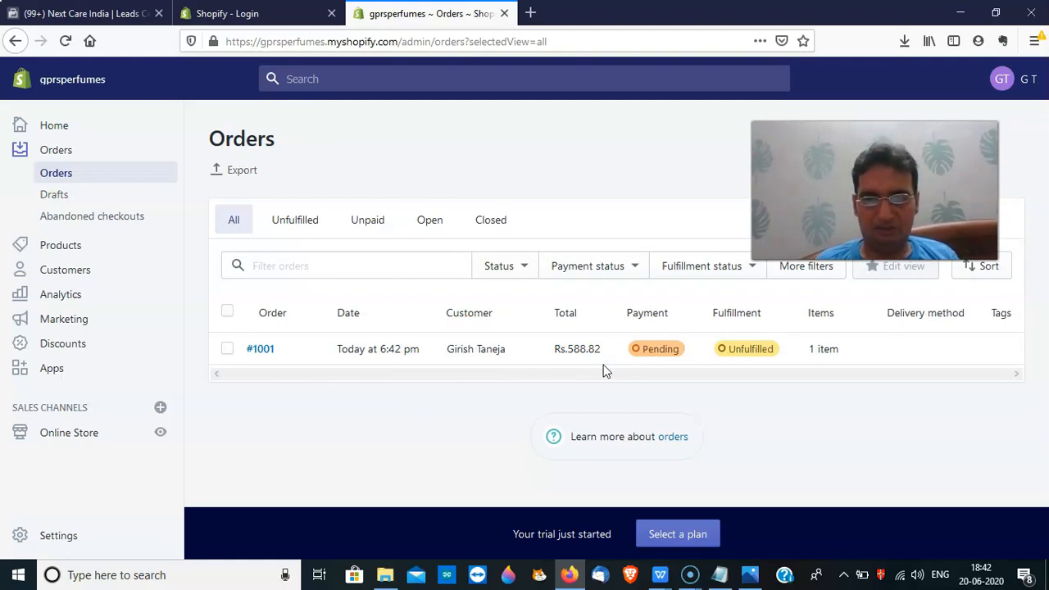
{"action": "left_click", "coordinate": [79, 223]}
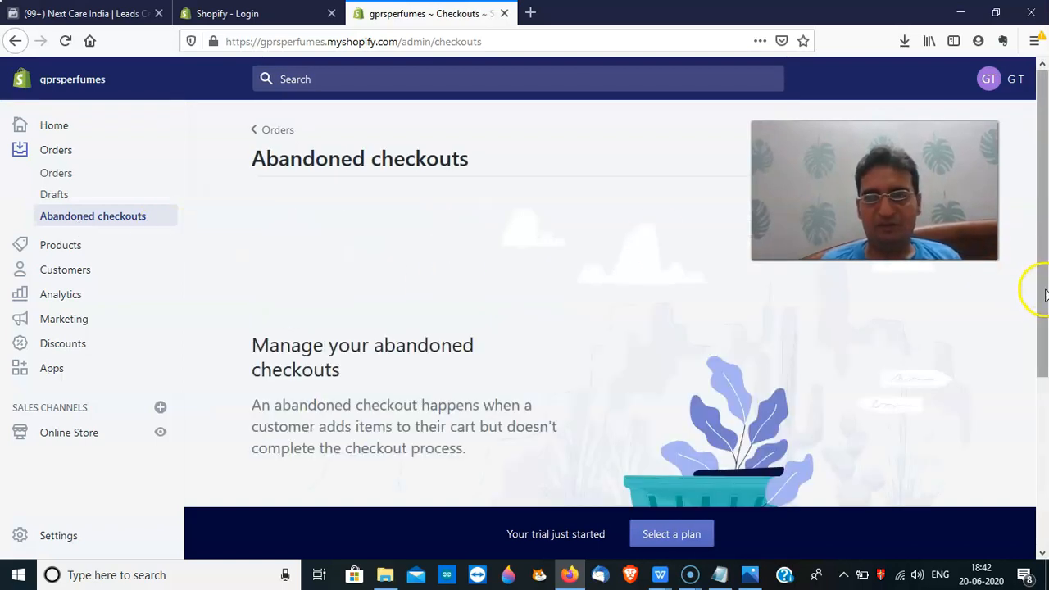
{"action": "left_click_drag", "start_coordinate": [1045, 295], "coordinate": [1033, 348]}
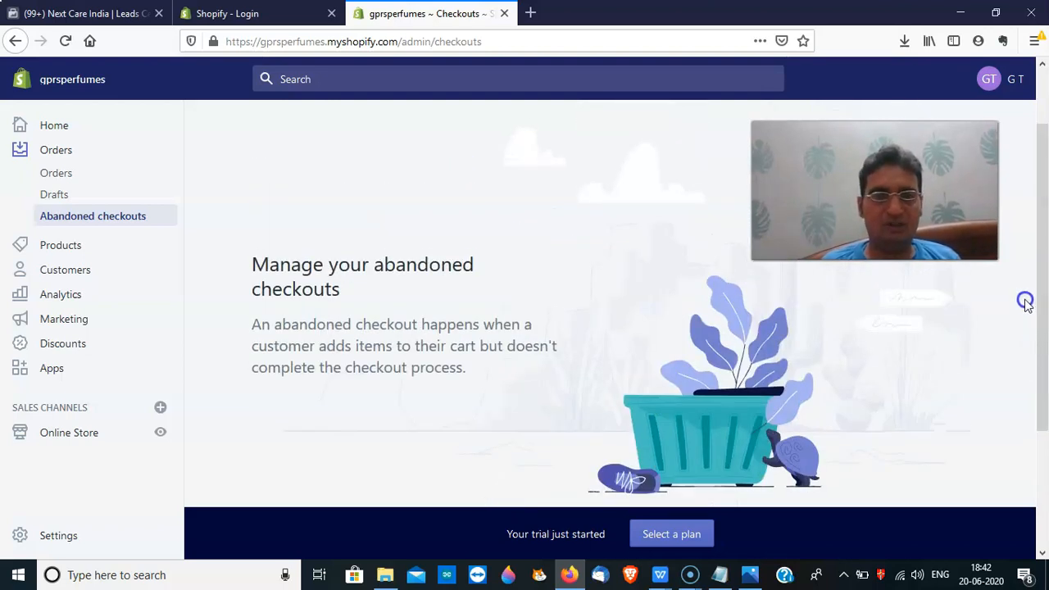
Move from Products and Customers to the Online Store Themes page showing the Debut theme
{"action": "left_click", "coordinate": [50, 256]}
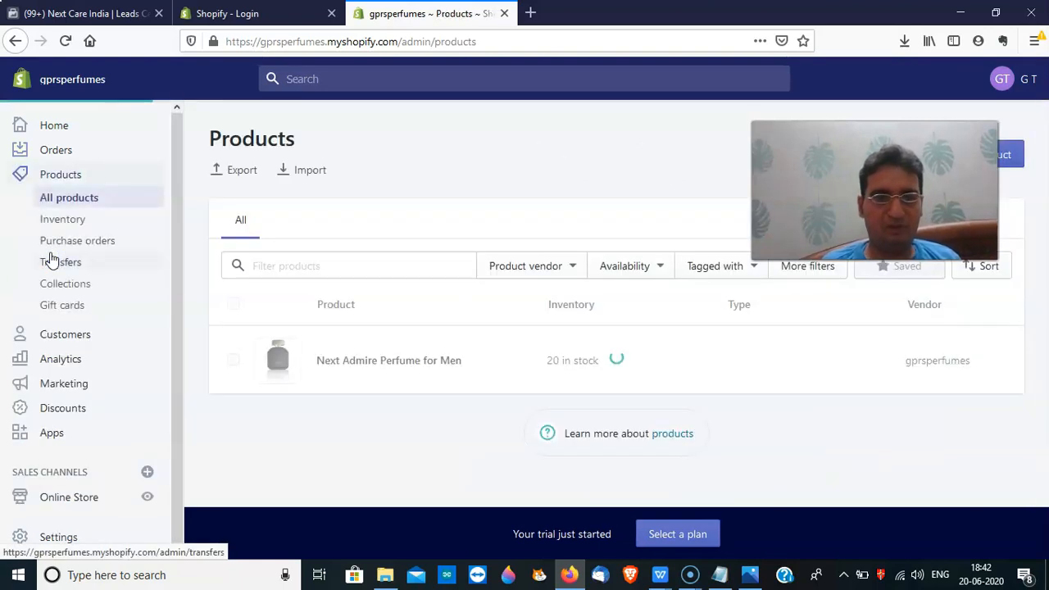
{"action": "left_click", "coordinate": [66, 336]}
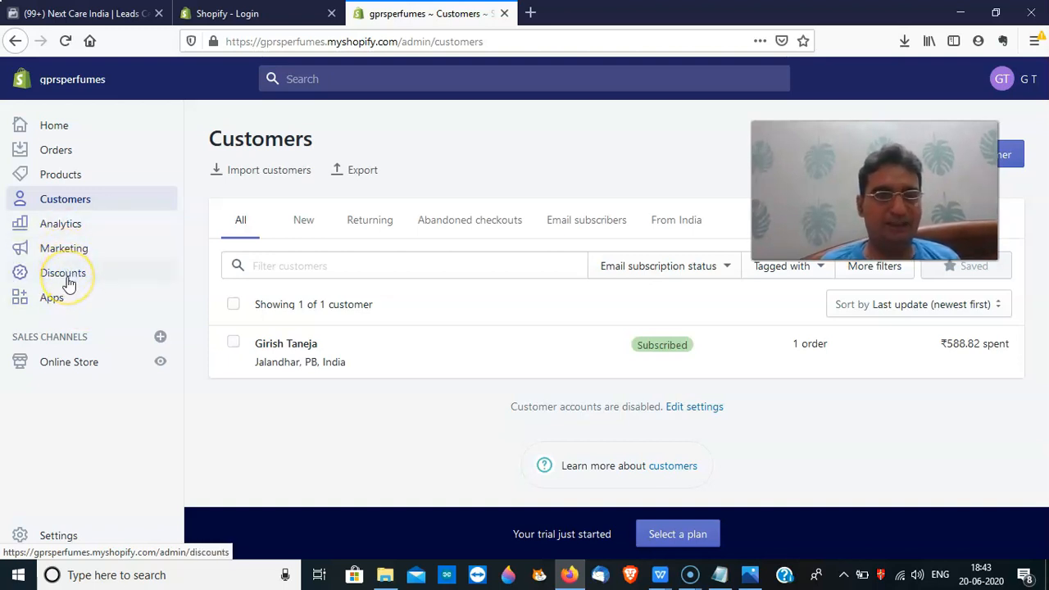
{"action": "left_click", "coordinate": [80, 364]}
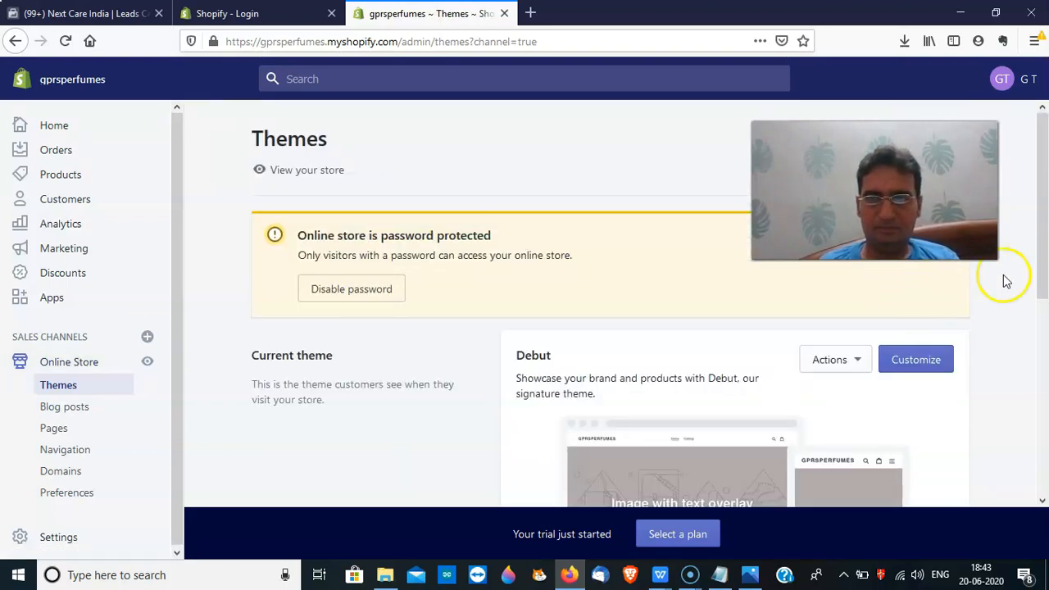
Browse the free themes gallery, then close it to return to the Debut Themes page
{"action": "left_click_drag", "start_coordinate": [1042, 263], "coordinate": [1044, 424]}
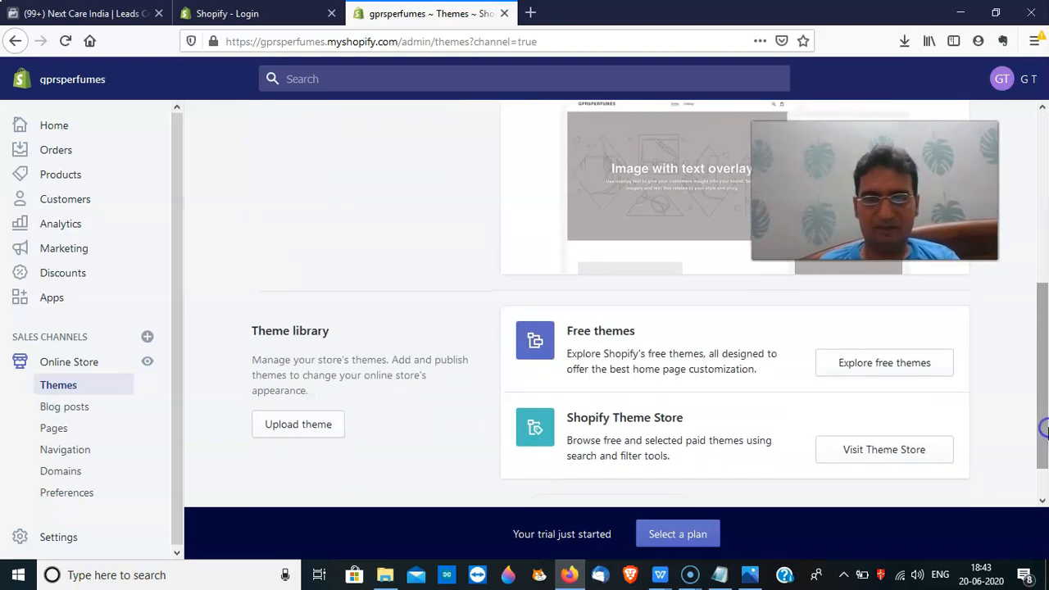
{"action": "left_click", "coordinate": [863, 371]}
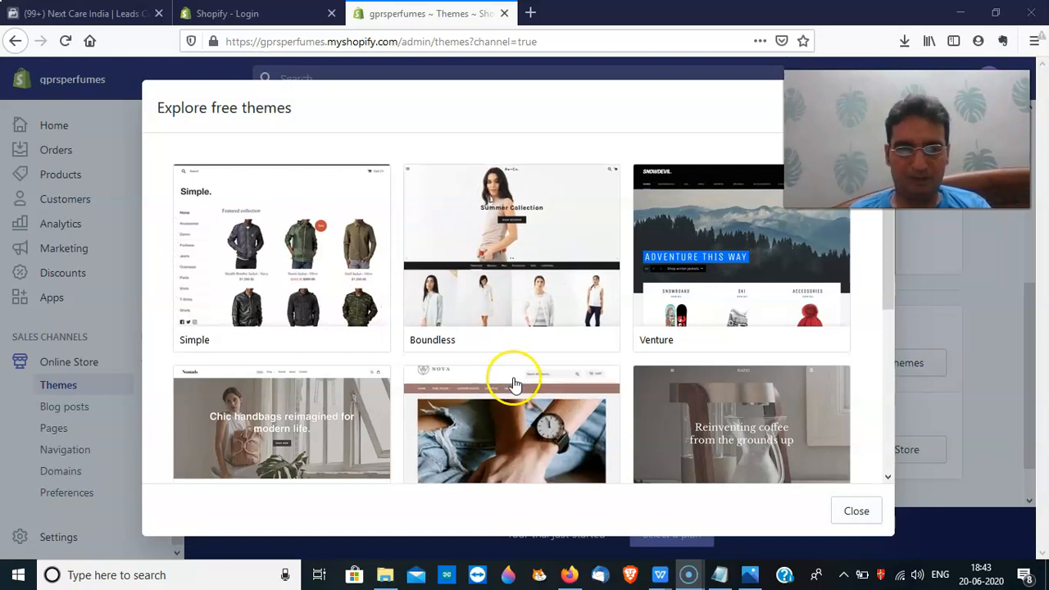
{"action": "left_click_drag", "start_coordinate": [895, 289], "coordinate": [904, 464]}
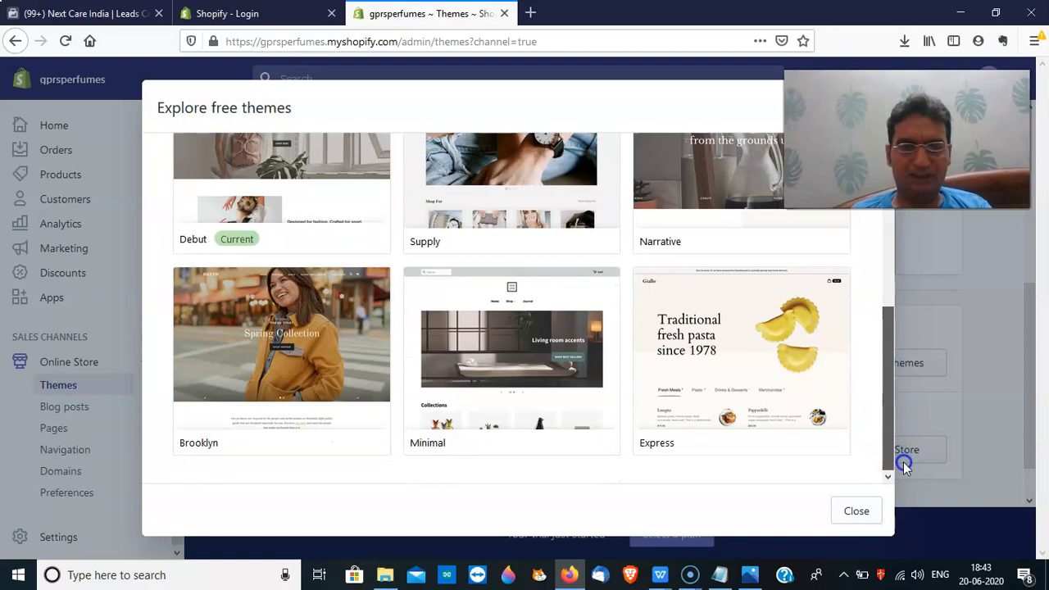
{"action": "left_click_drag", "start_coordinate": [896, 429], "coordinate": [864, 312]}
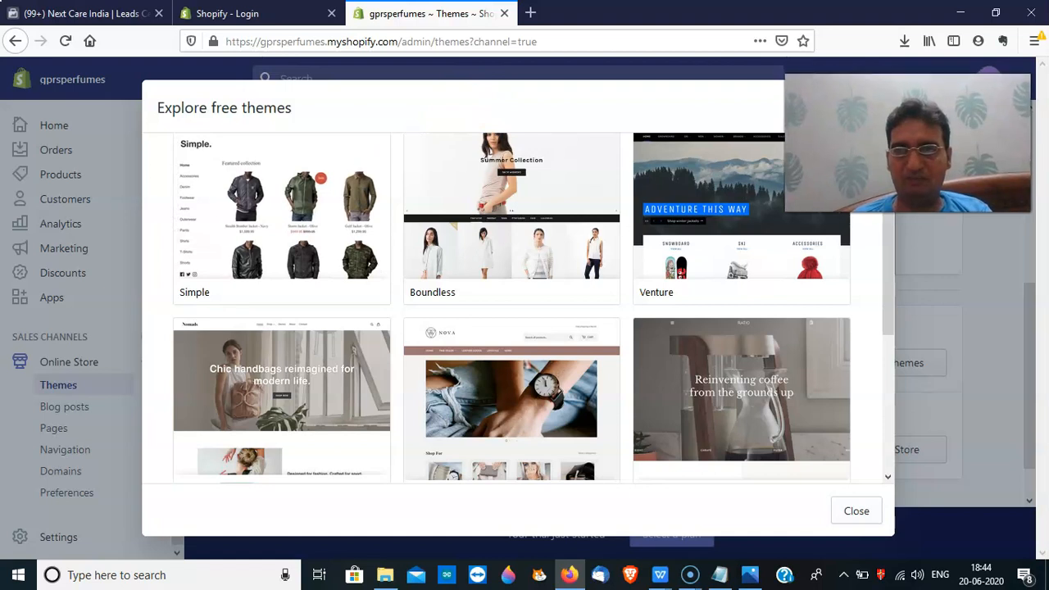
{"action": "left_click", "coordinate": [869, 108]}
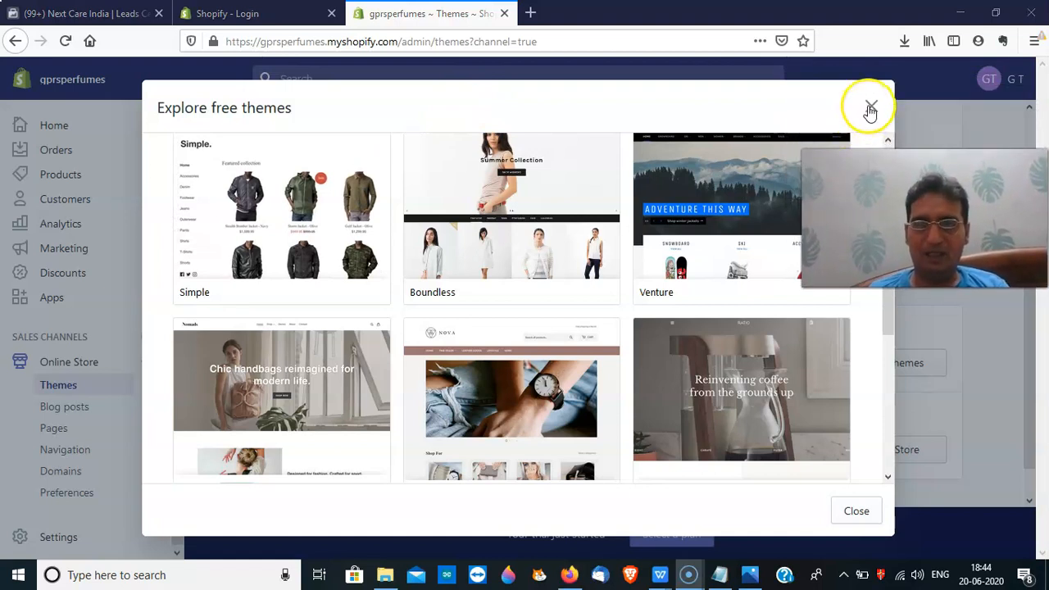
{"action": "key", "text": "alt+Tab"}
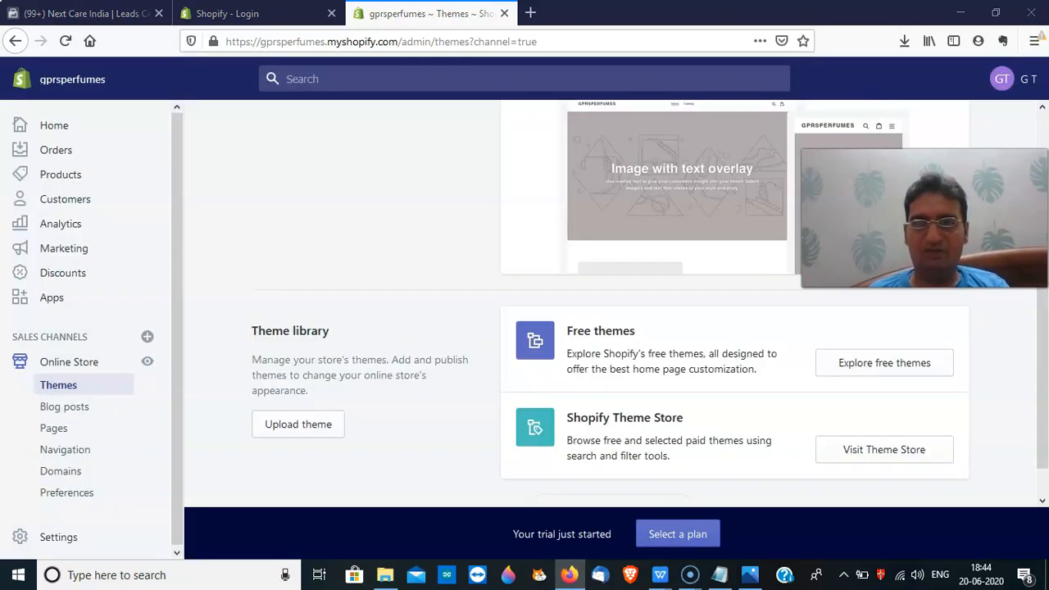
{"action": "left_click_drag", "start_coordinate": [924, 218], "coordinate": [275, 170]}
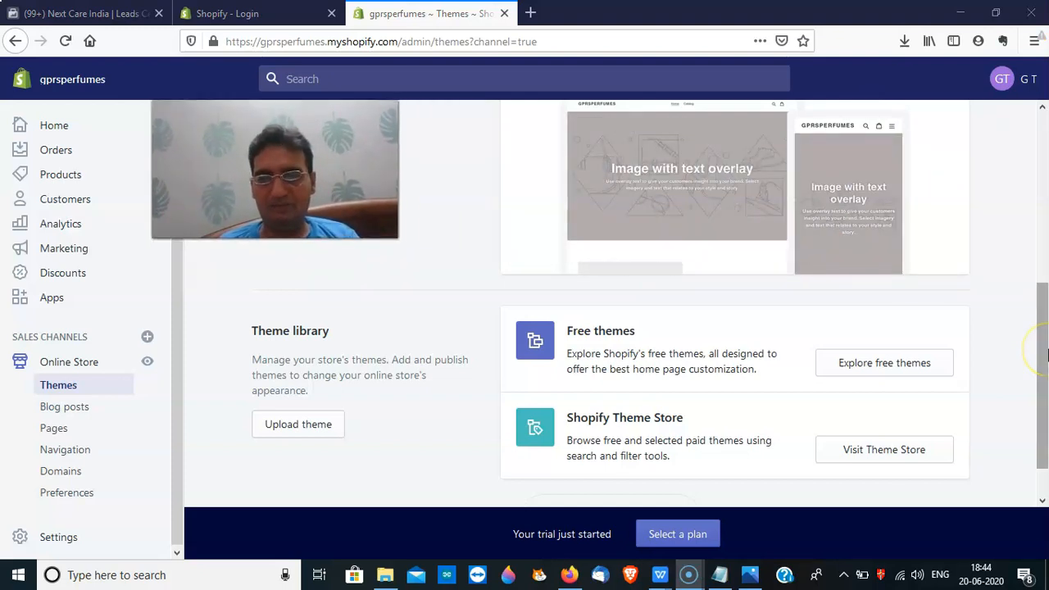
{"action": "left_click_drag", "start_coordinate": [1046, 353], "coordinate": [1039, 222]}
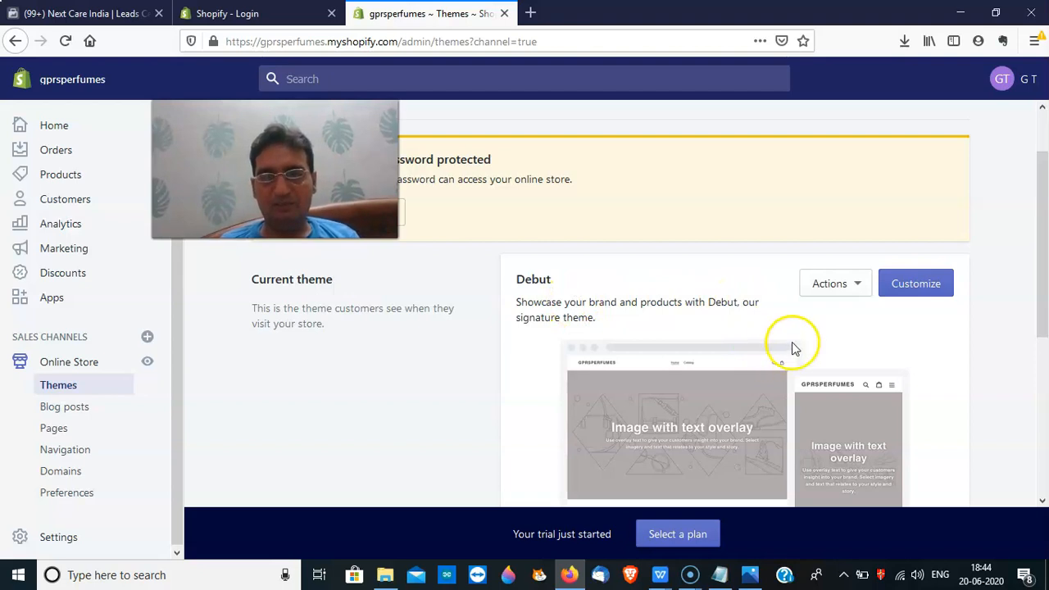
Open the Debut theme editor and scroll through the home page's placeholder sections
{"action": "left_click", "coordinate": [914, 287]}
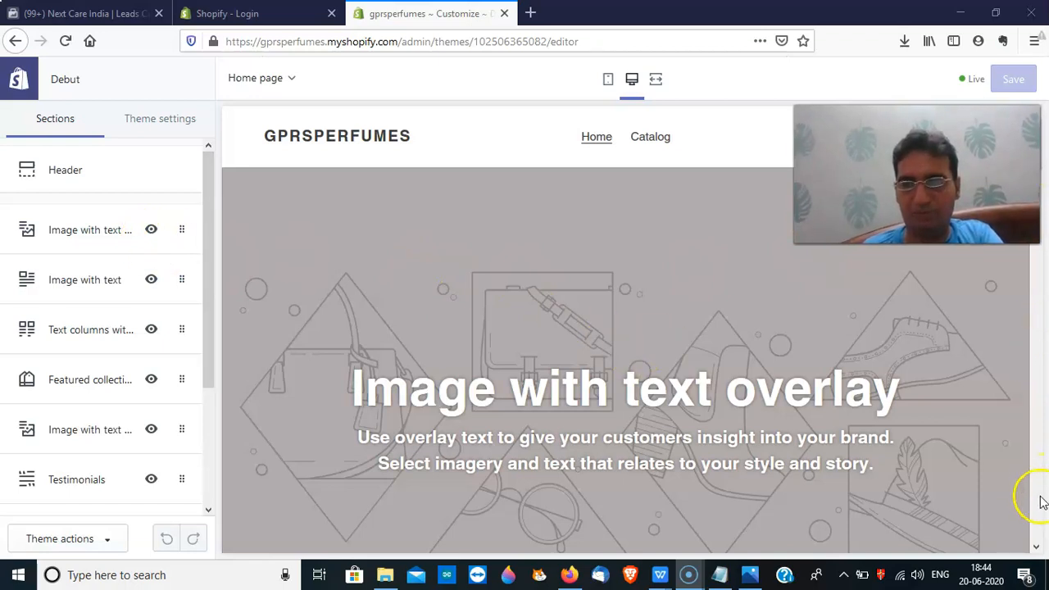
{"action": "left_click", "coordinate": [1037, 547]}
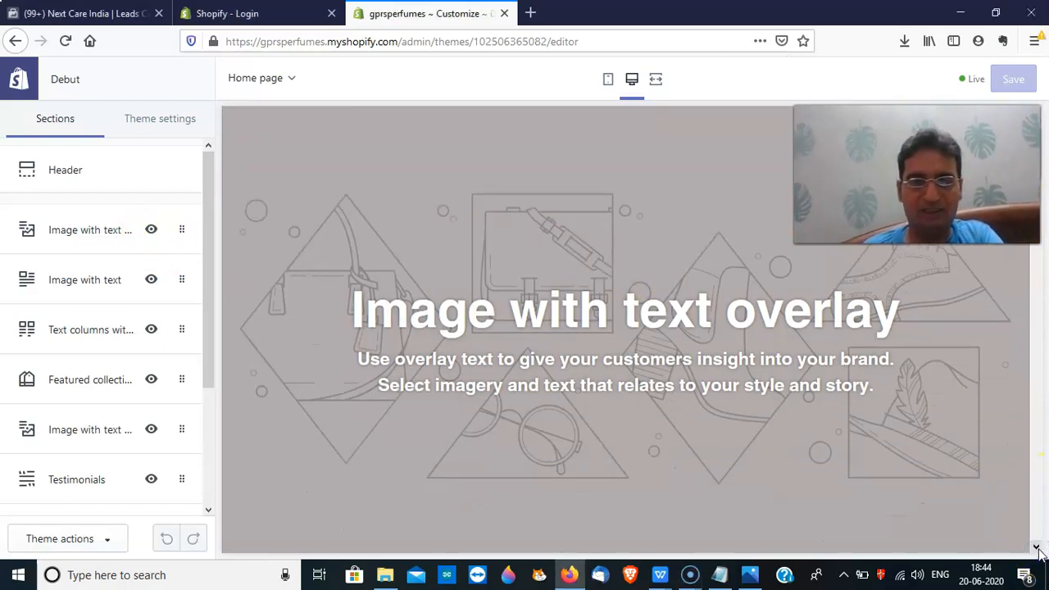
{"action": "left_click", "coordinate": [1036, 547]}
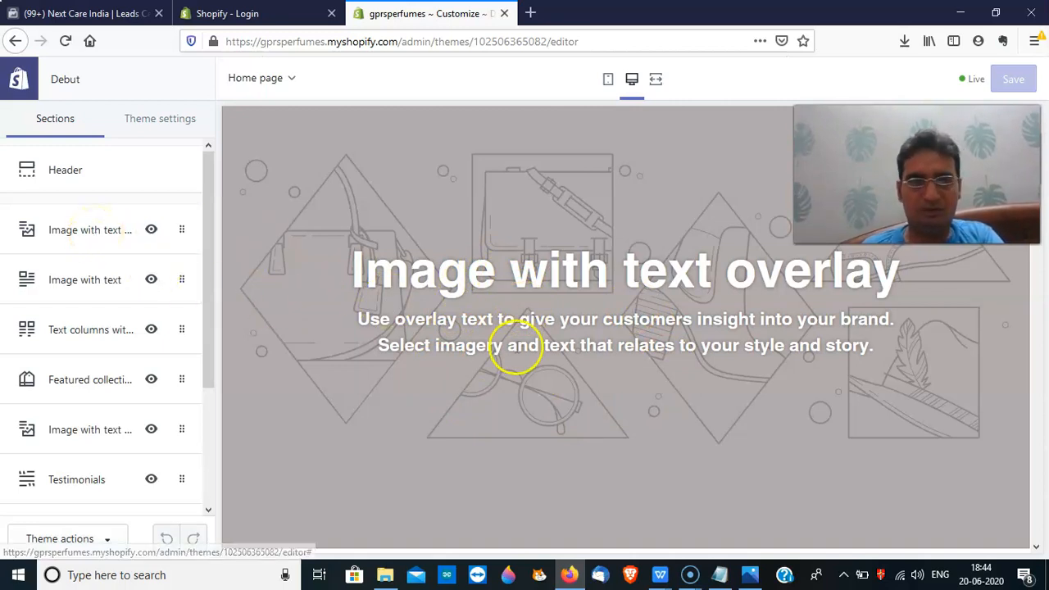
{"action": "left_click", "coordinate": [1037, 416]}
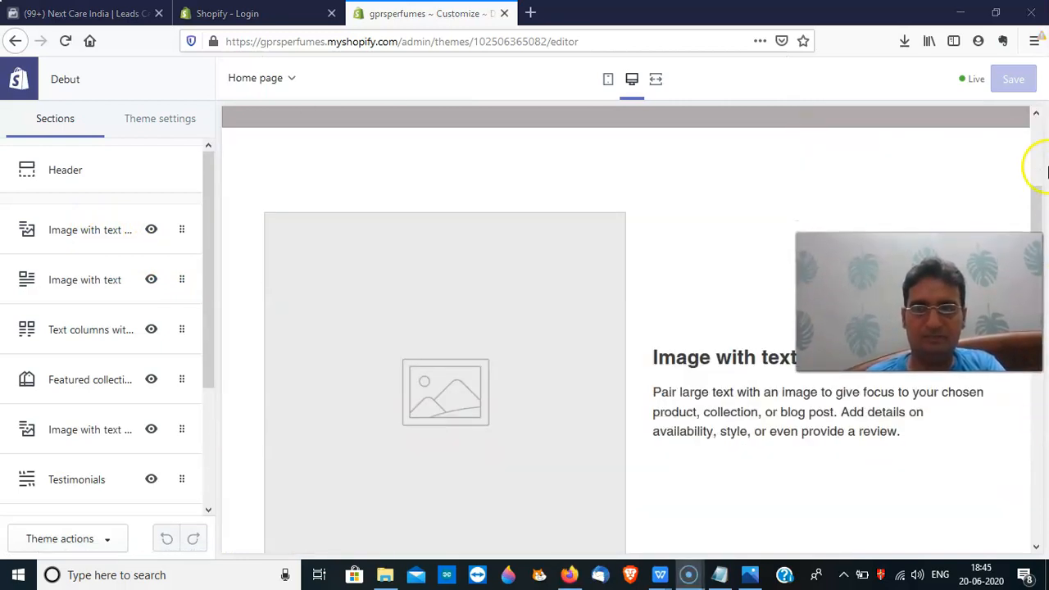
{"action": "left_click", "coordinate": [1038, 141]}
{"action": "mouse_move", "coordinate": [1038, 160]}
{"action": "left_mouse_down"}
{"action": "mouse_move", "coordinate": [1038, 210]}
{"action": "mouse_move", "coordinate": [1037, 181]}
{"action": "left_mouse_up"}
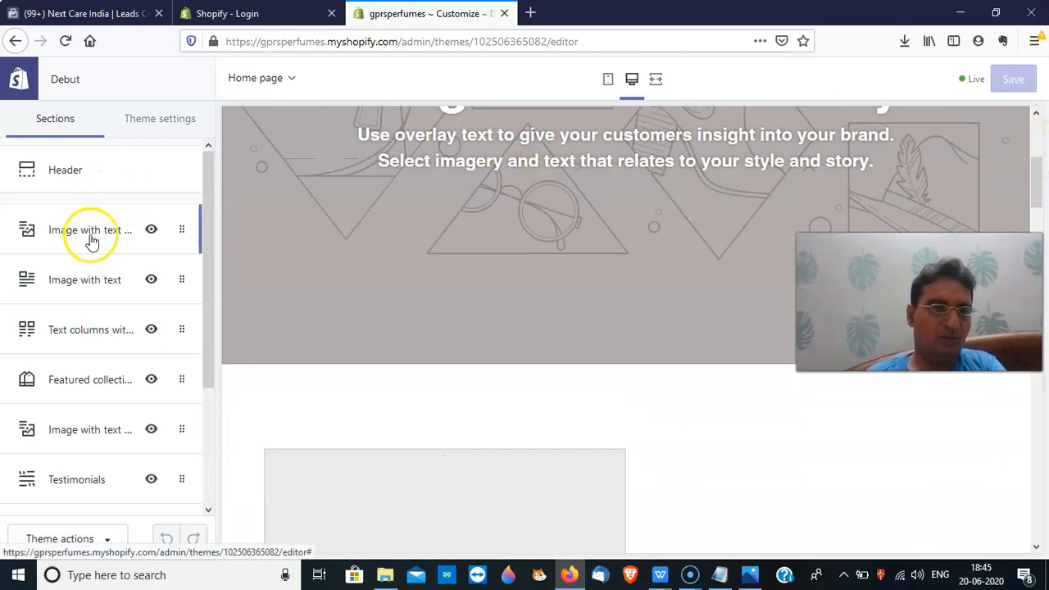
Set the Image with text overlay banner's image to the Shop Local clothing-rack free photo
{"action": "left_click", "coordinate": [92, 237]}
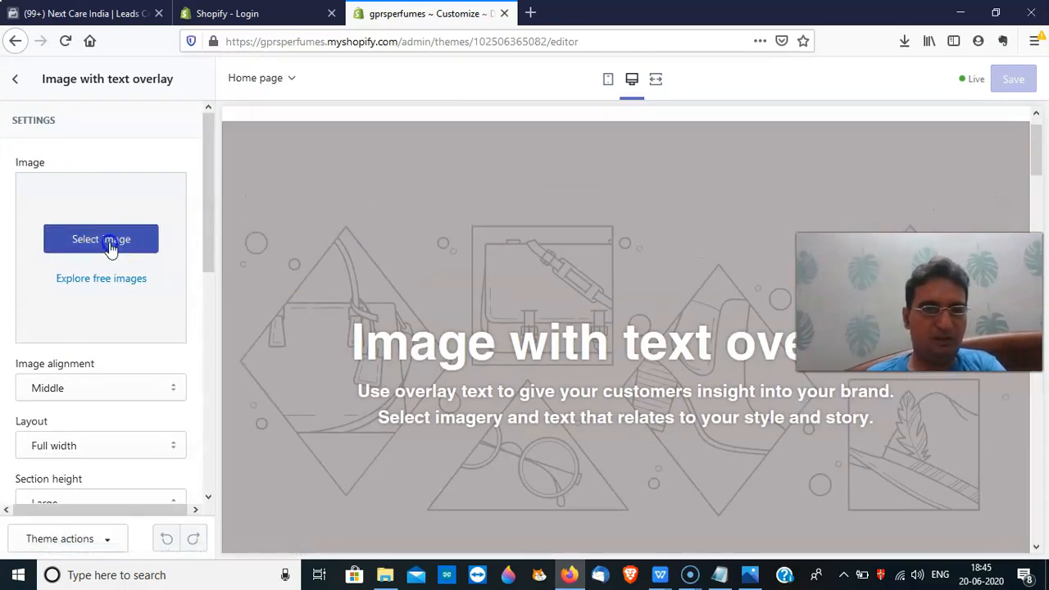
{"action": "left_click", "coordinate": [110, 246]}
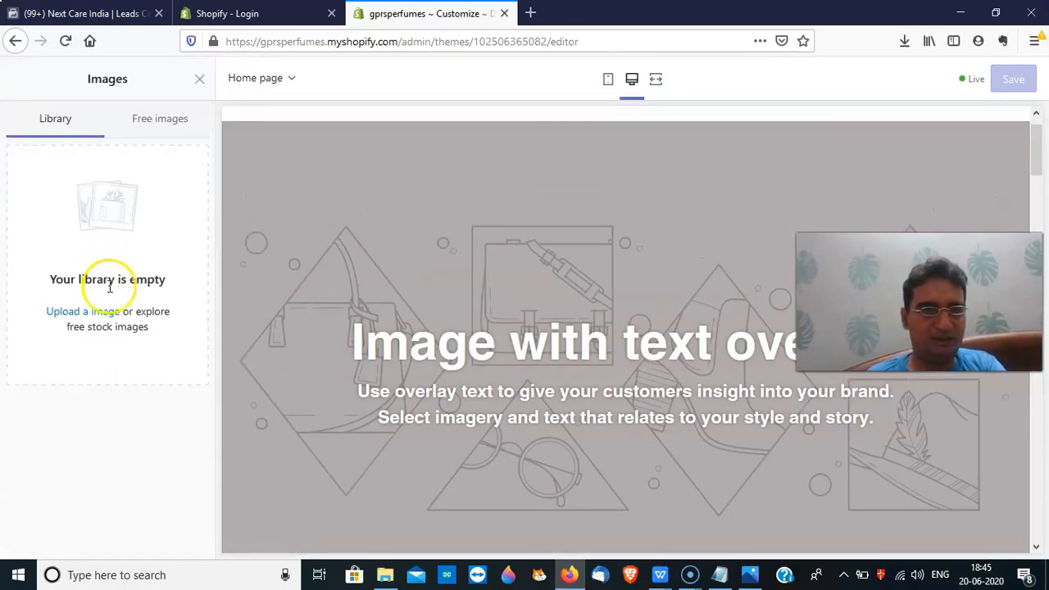
{"action": "left_click", "coordinate": [170, 132]}
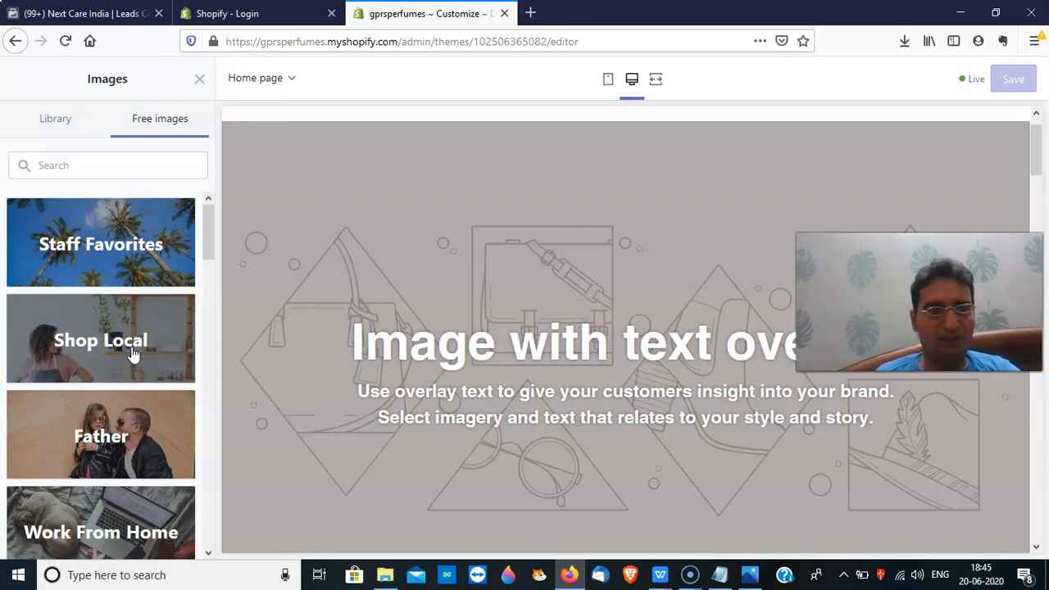
{"action": "left_click", "coordinate": [132, 351]}
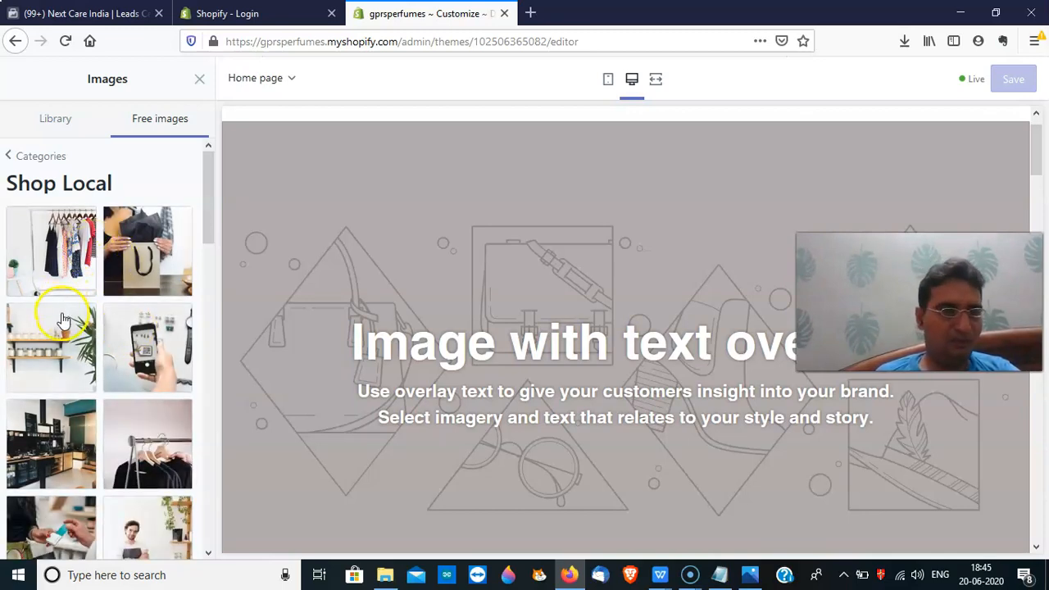
{"action": "left_click", "coordinate": [69, 273]}
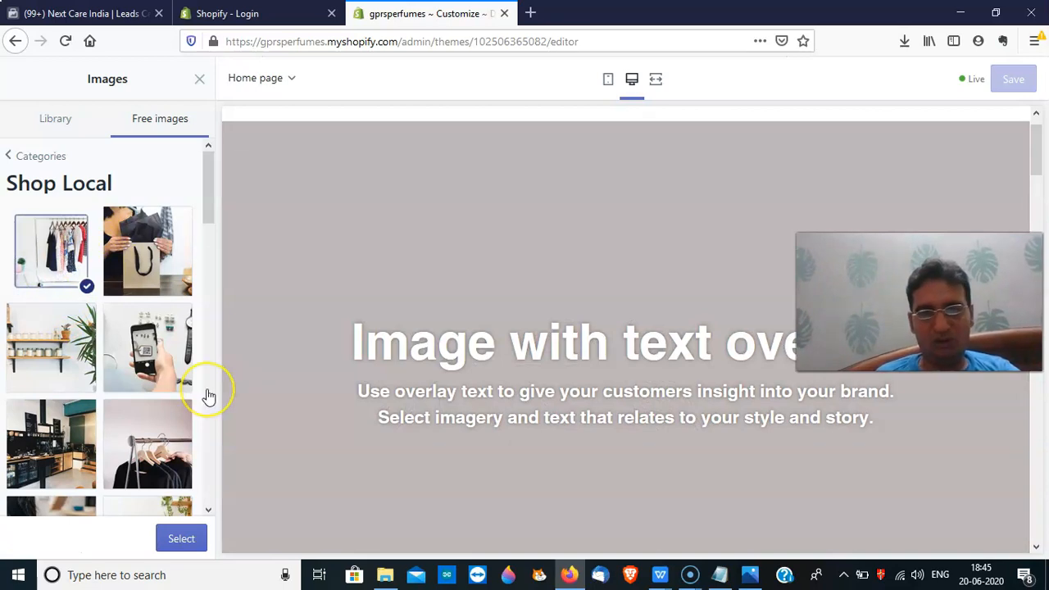
{"action": "left_click", "coordinate": [179, 541]}
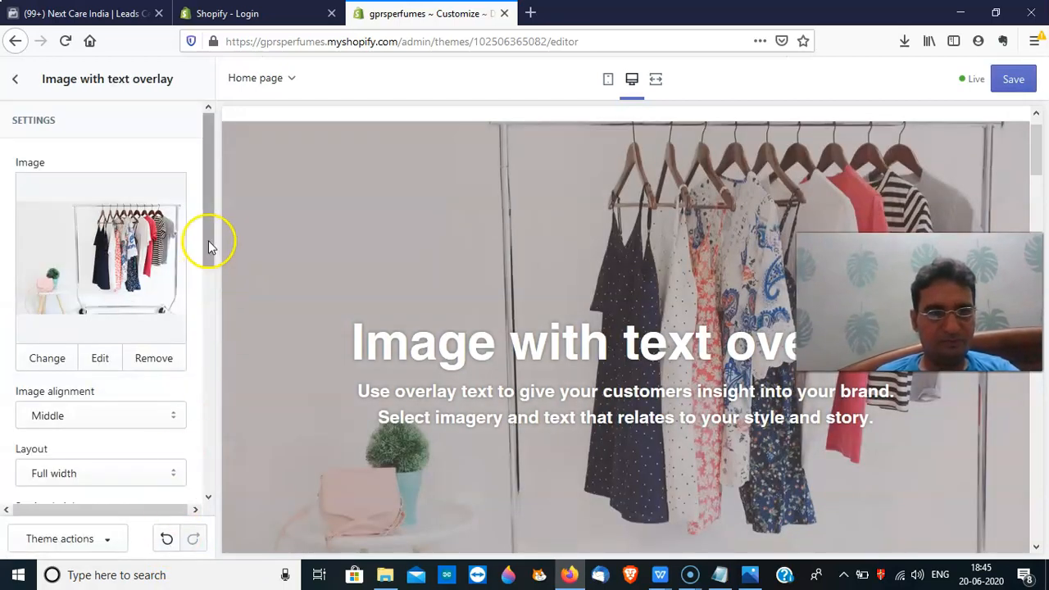
Select the banner's existing heading text to replace it
{"action": "left_click_drag", "start_coordinate": [208, 239], "coordinate": [225, 318]}
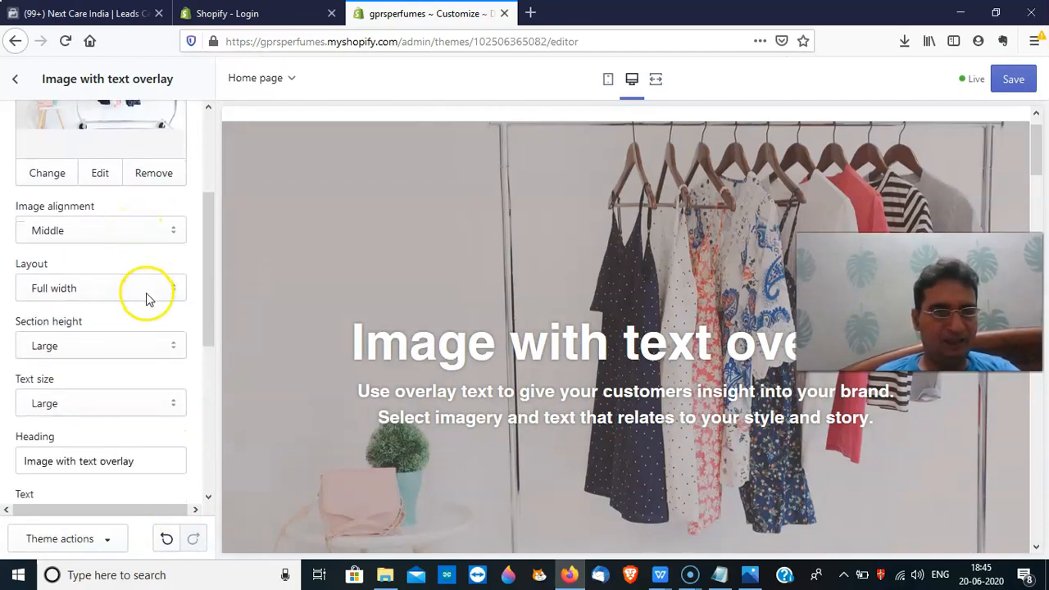
{"action": "left_click_drag", "start_coordinate": [208, 335], "coordinate": [214, 367]}
{"action": "left_click_drag", "start_coordinate": [142, 388], "coordinate": [17, 386]}
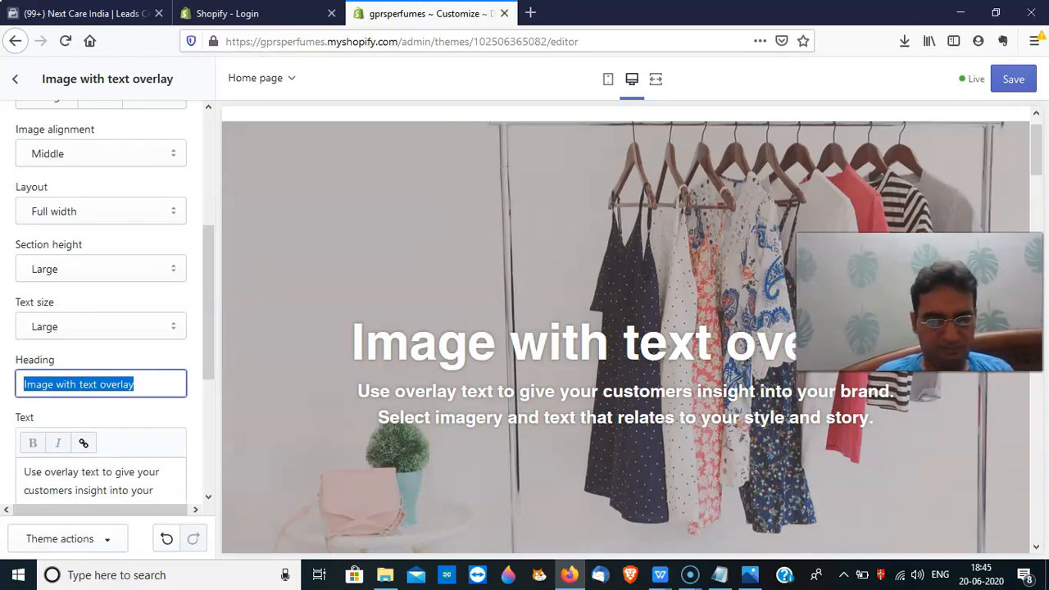
Change the banner heading to 'Best Clothes' and its text to 'Made In India'
{"action": "type", "text": "Best"}
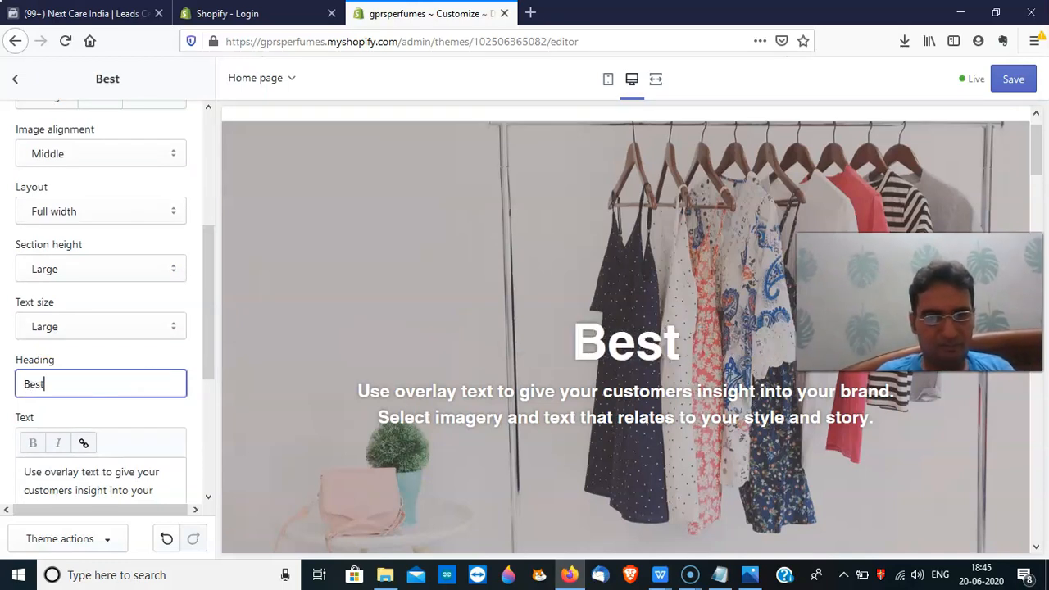
{"action": "type", "text": " Clo"}
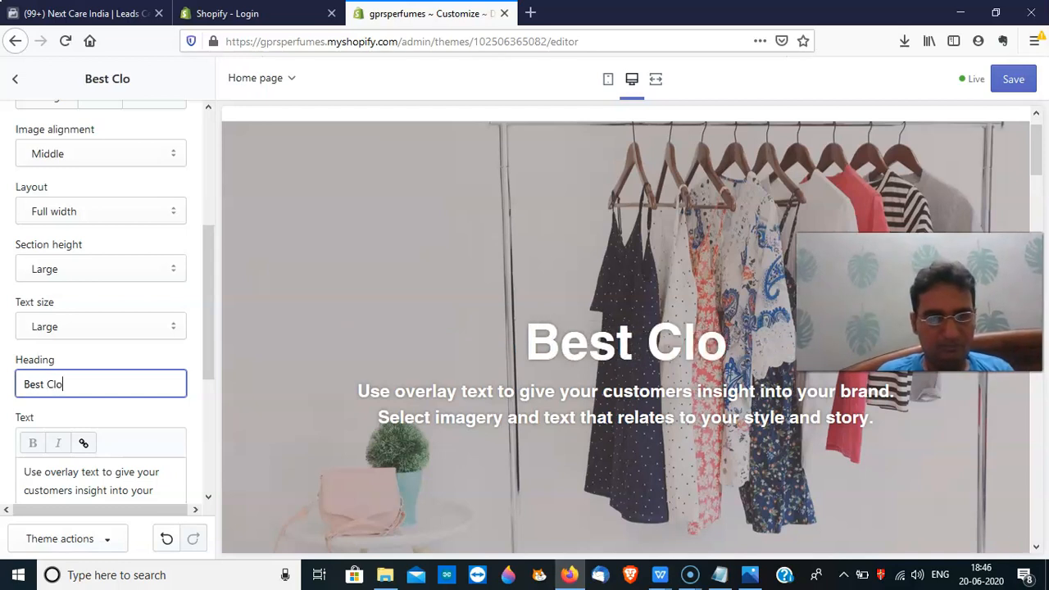
{"action": "type", "text": "thes"}
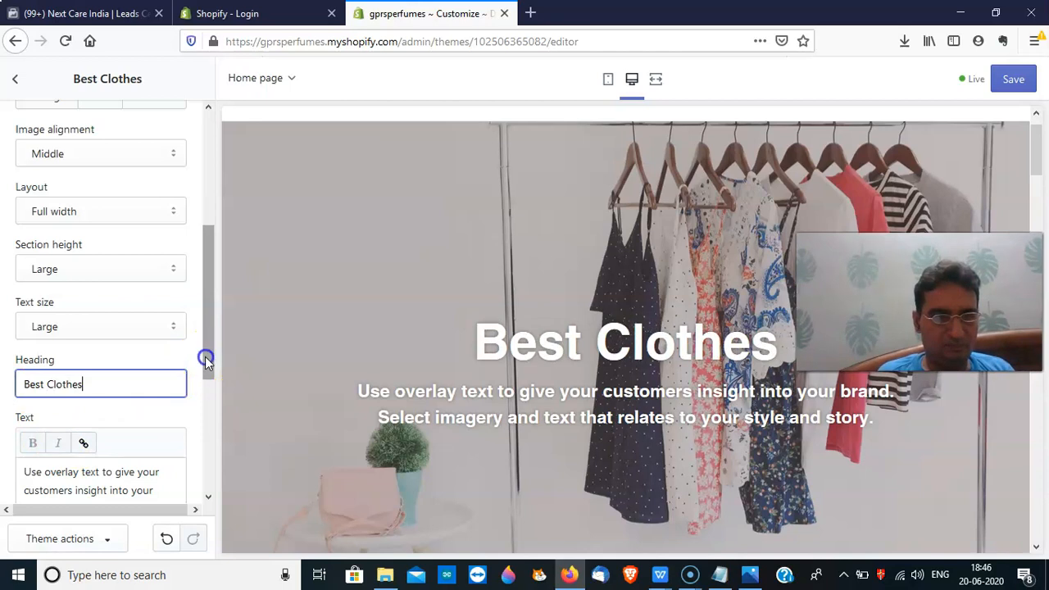
{"action": "scroll", "coordinate": [205, 356], "scroll_direction": "down", "scroll_amount": 3}
{"action": "left_click", "coordinate": [168, 401]}
{"action": "left_click_drag", "start_coordinate": [168, 400], "coordinate": [119, 418]}
{"action": "type", "text": "Ma"}
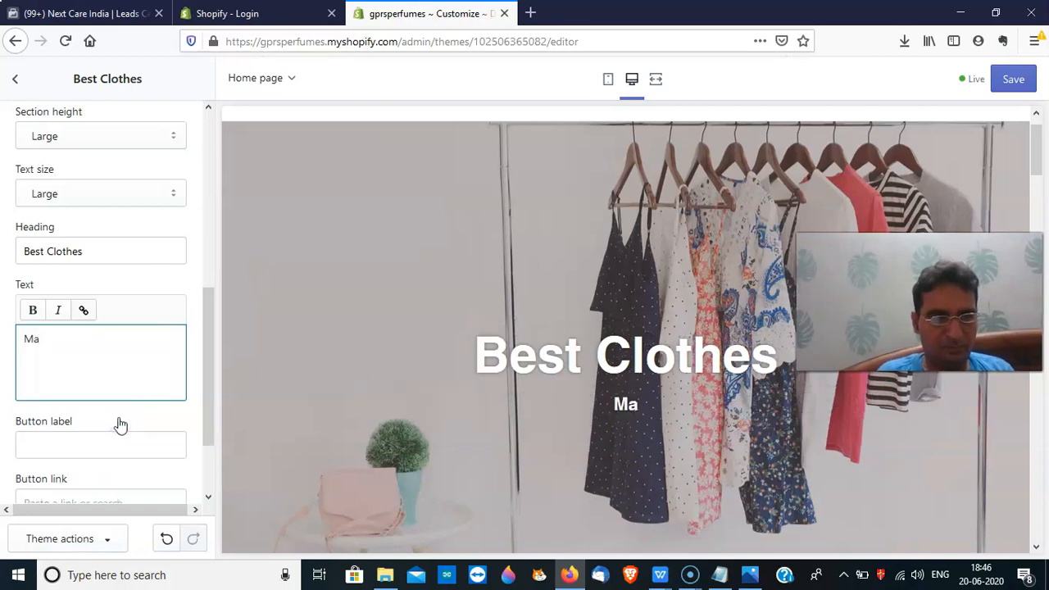
{"action": "type", "text": "de In Ins"}
{"action": "key", "text": "BackSpace"}
{"action": "type", "text": "diua"}
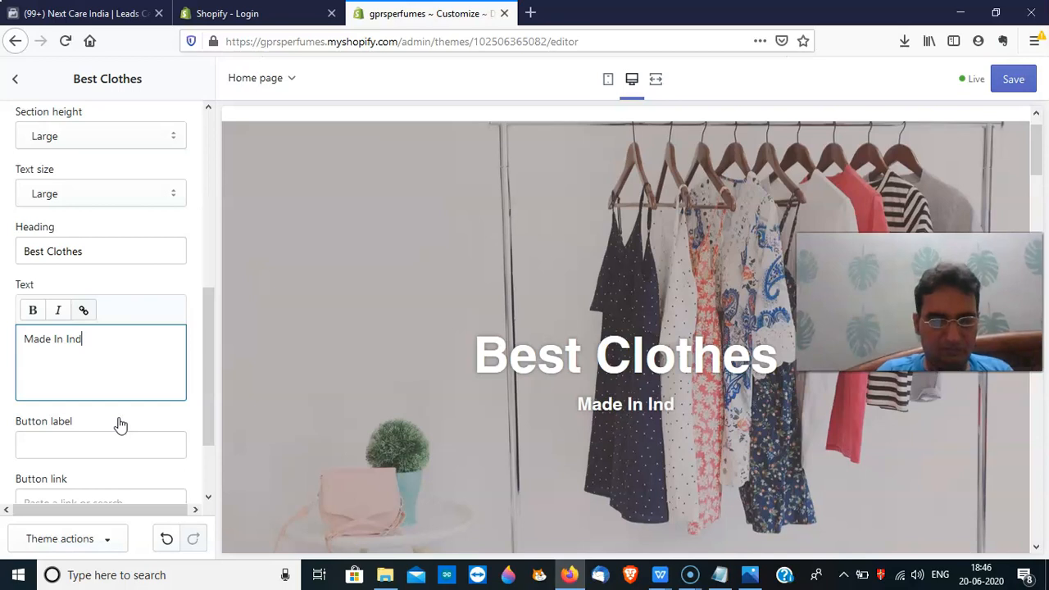
{"action": "key", "text": "BackSpace"}
{"action": "key", "text": "BackSpace"}
{"action": "type", "text": "a"}
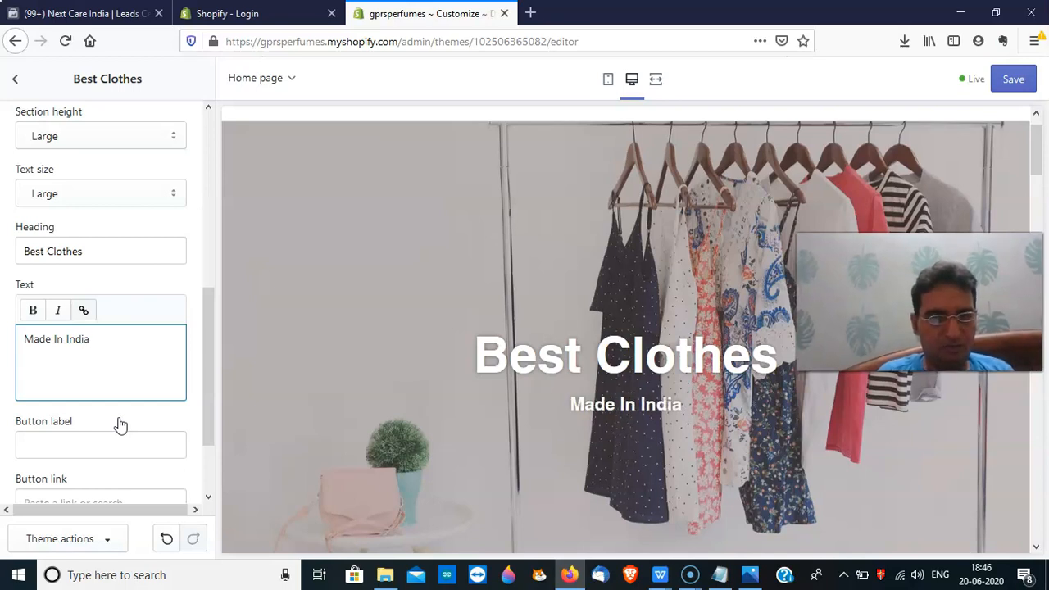
{"action": "left_click_drag", "start_coordinate": [206, 415], "coordinate": [205, 456]}
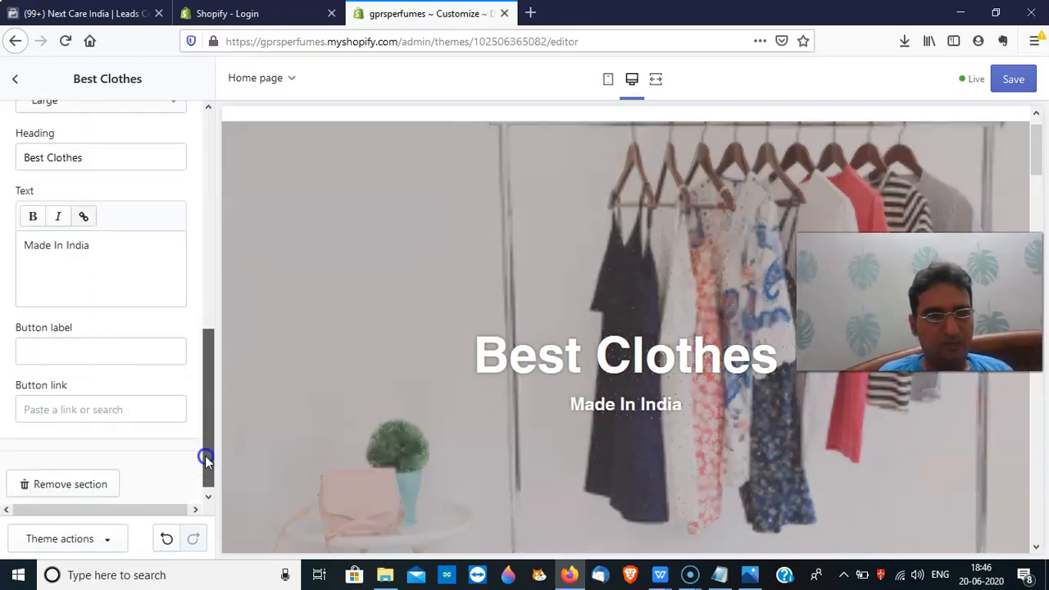
{"action": "left_click", "coordinate": [99, 356]}
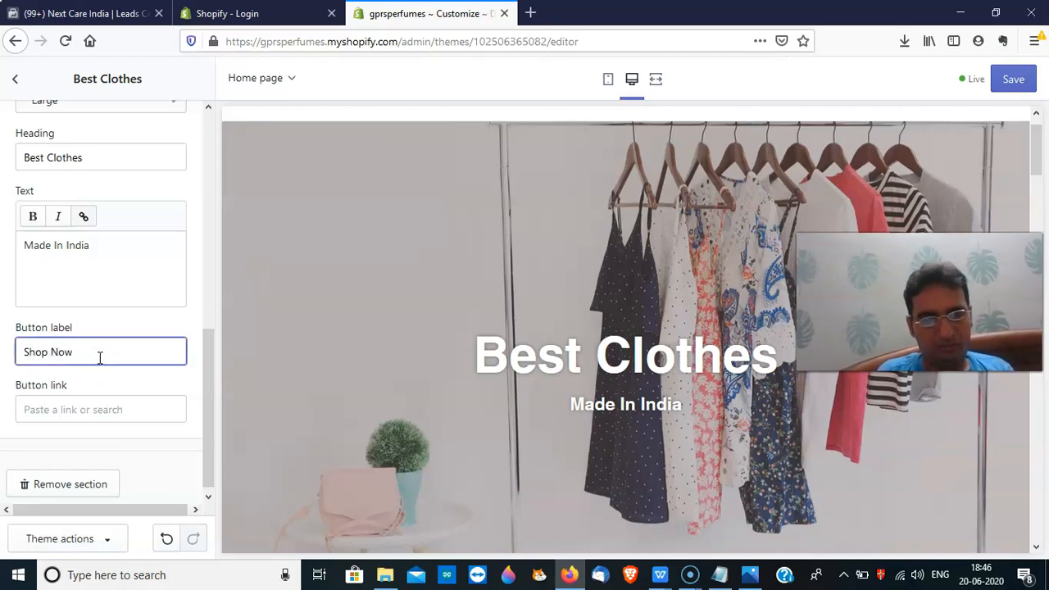
Set the banner button link to Products > All Products and save the theme
{"action": "left_click", "coordinate": [98, 415]}
{"action": "left_click", "coordinate": [87, 242]}
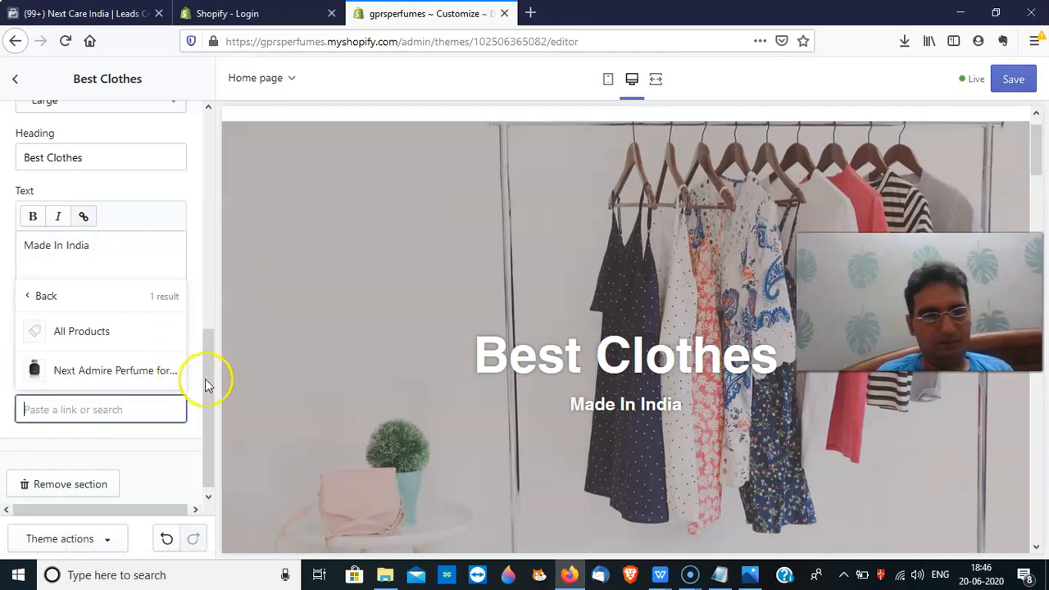
{"action": "left_click", "coordinate": [122, 336]}
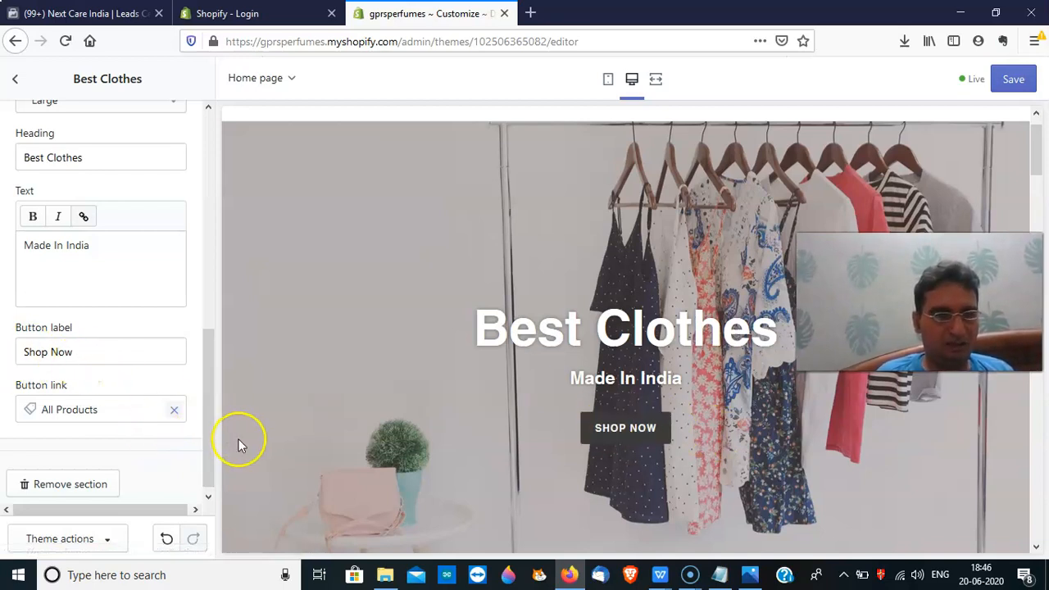
{"action": "left_click_drag", "start_coordinate": [208, 440], "coordinate": [206, 478]}
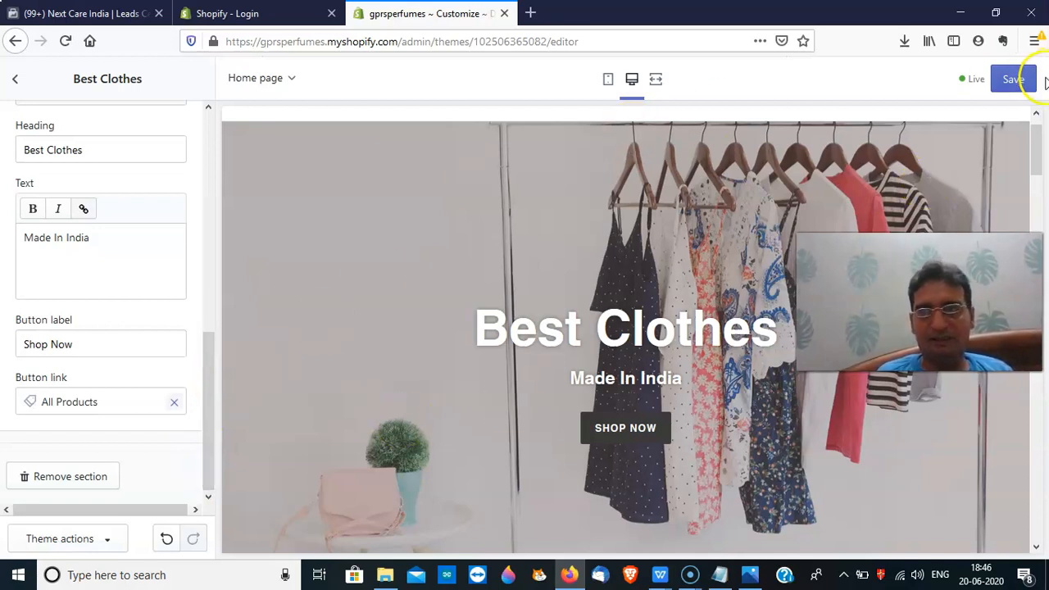
{"action": "left_click", "coordinate": [1008, 79]}
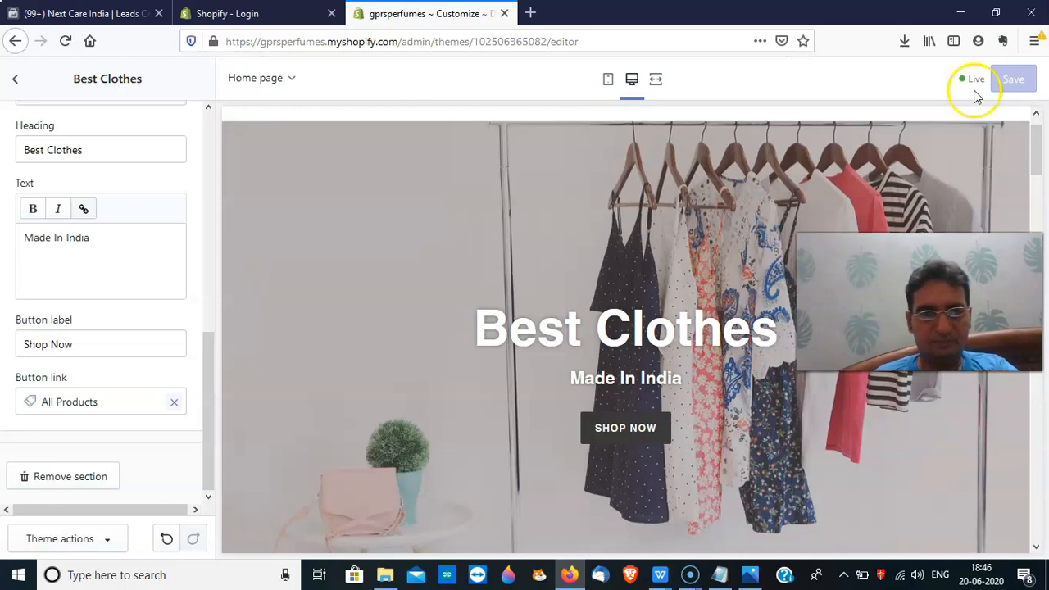
Put the clothing-rack photo from the library into the Image with text section
{"action": "left_click", "coordinate": [14, 79]}
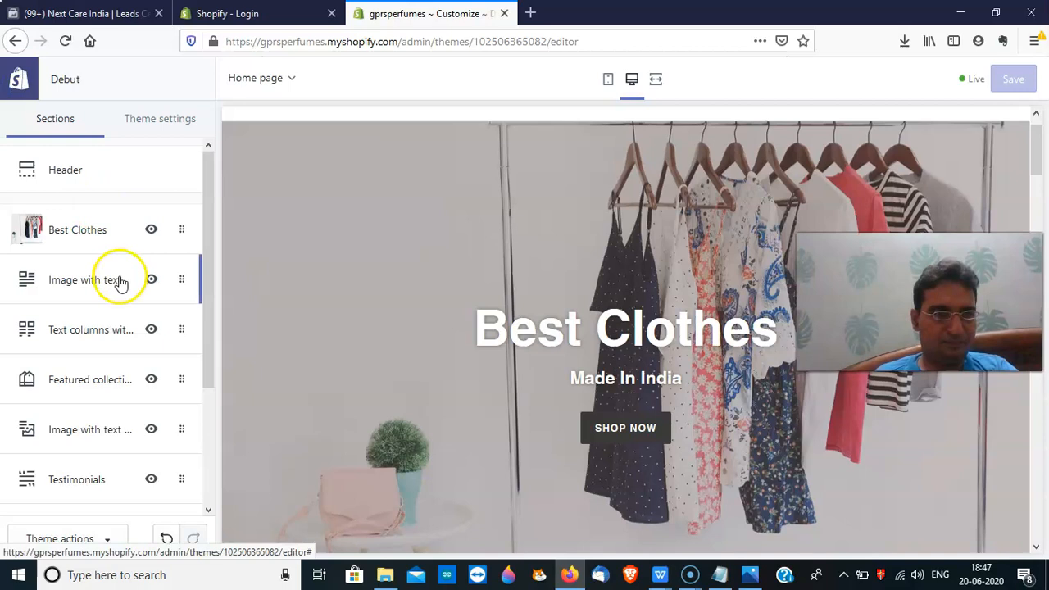
{"action": "left_click", "coordinate": [121, 280]}
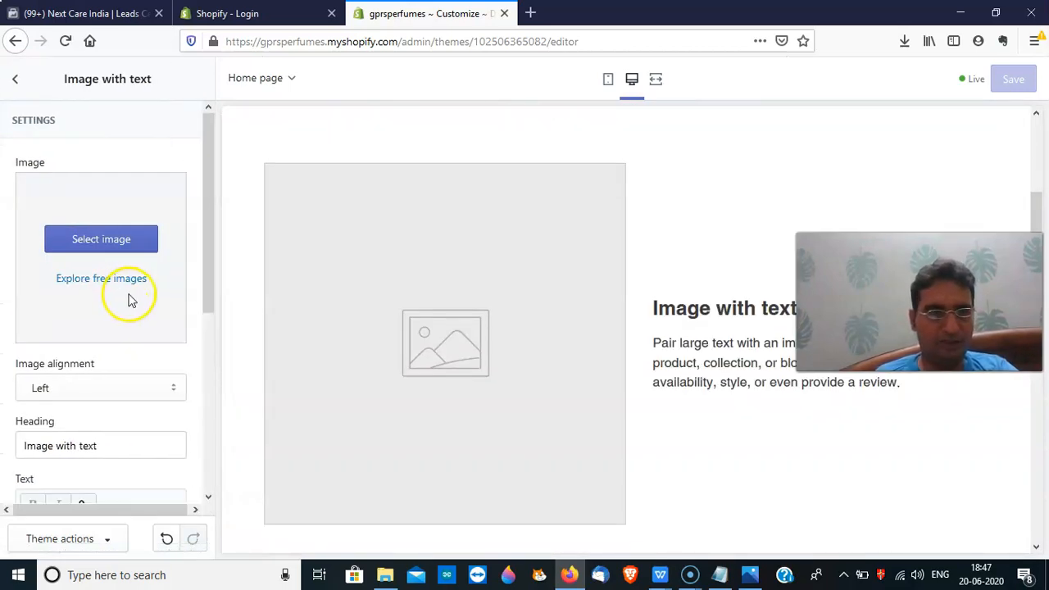
{"action": "left_click", "coordinate": [114, 244]}
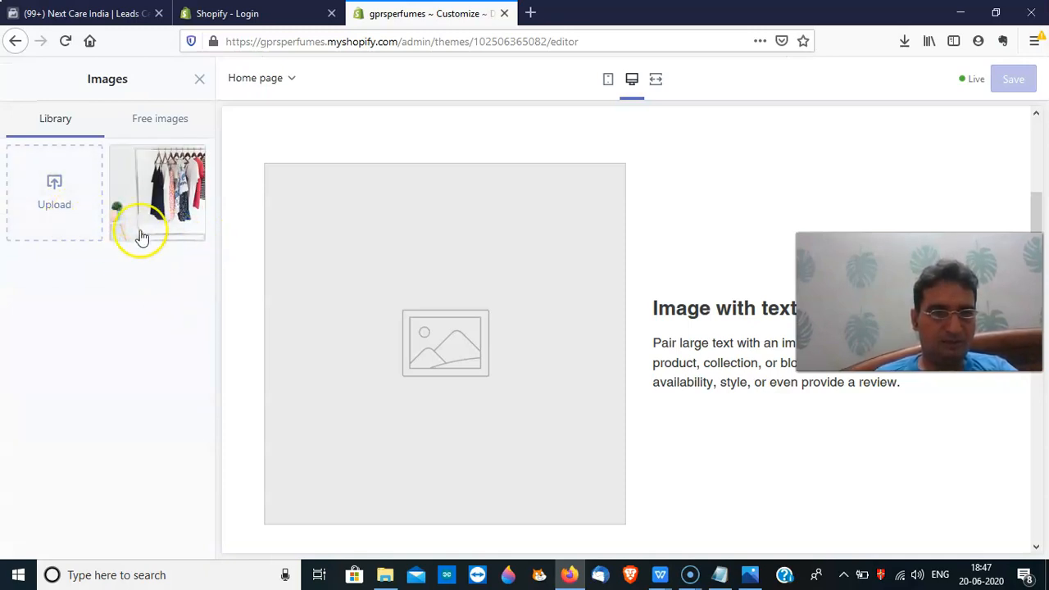
{"action": "left_click", "coordinate": [195, 229]}
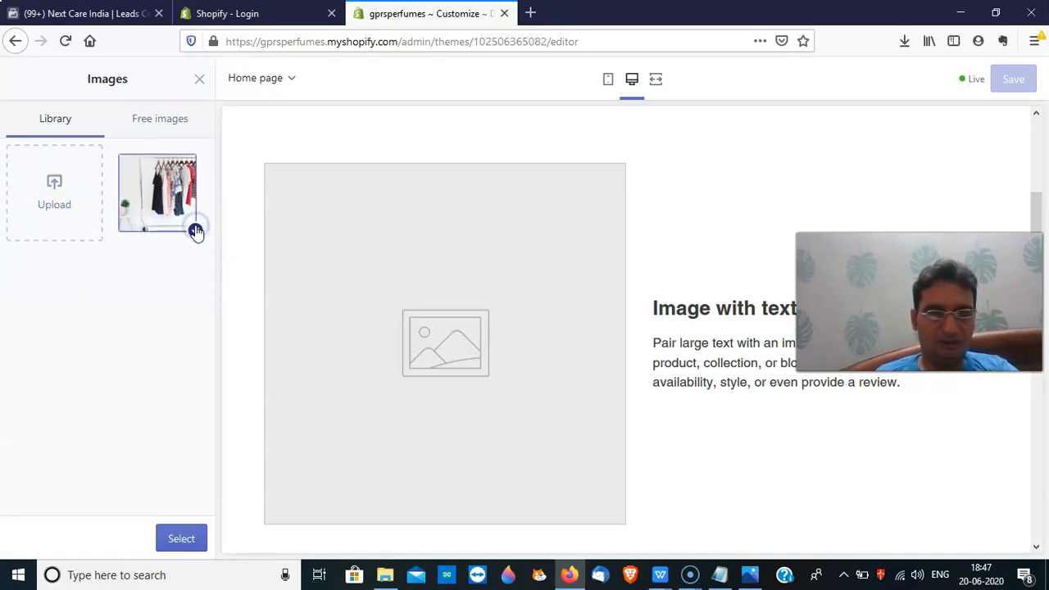
{"action": "left_click", "coordinate": [182, 539]}
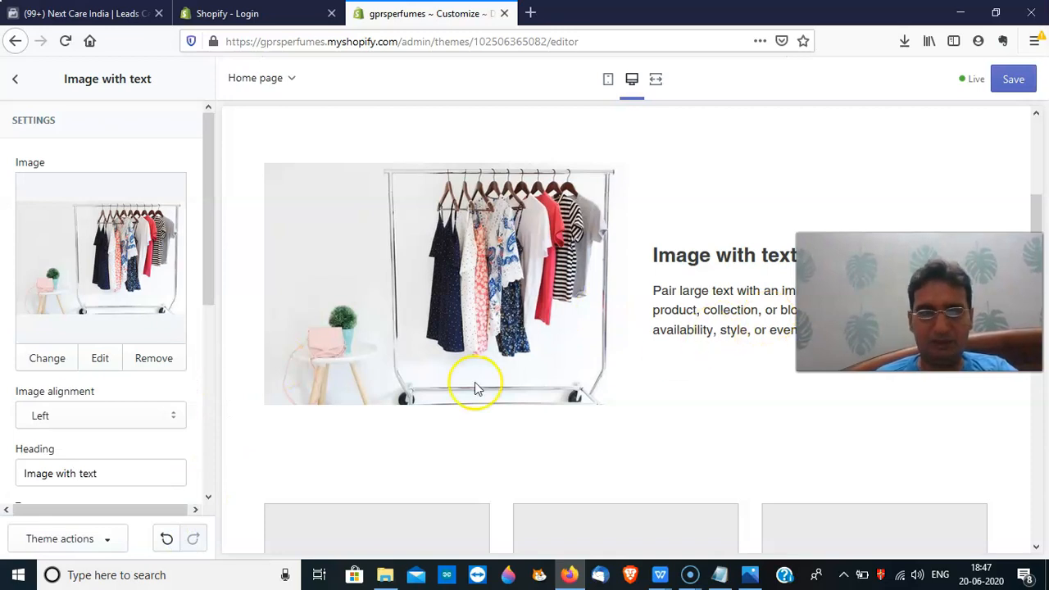
Review the section's body text, save the theme, and return to the sections list
{"action": "left_click_drag", "start_coordinate": [205, 290], "coordinate": [217, 394]}
{"action": "left_click", "coordinate": [161, 424]}
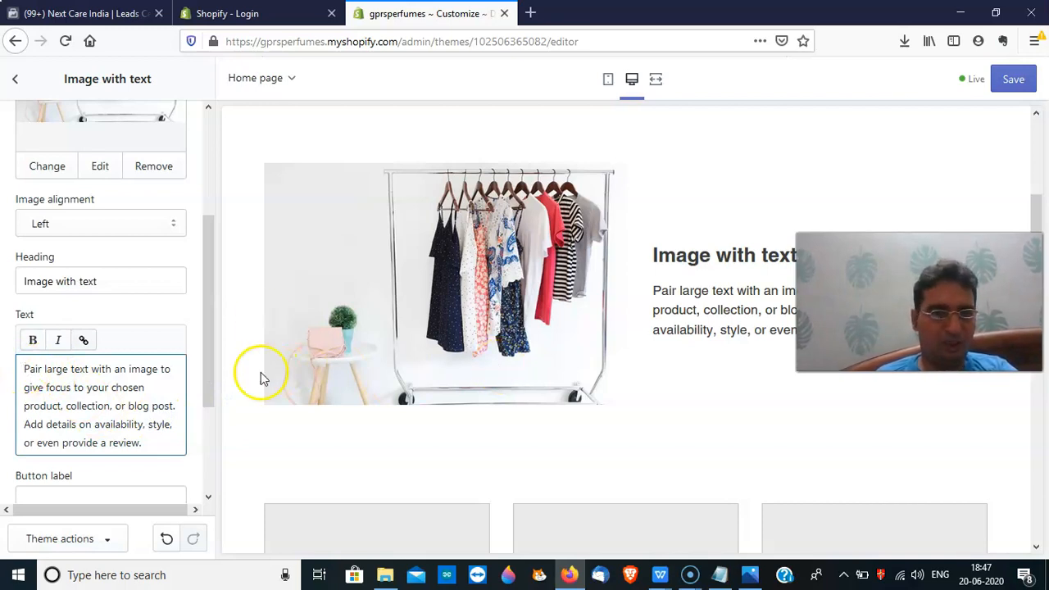
{"action": "left_click_drag", "start_coordinate": [208, 393], "coordinate": [216, 478]}
{"action": "left_click_drag", "start_coordinate": [215, 477], "coordinate": [210, 393]}
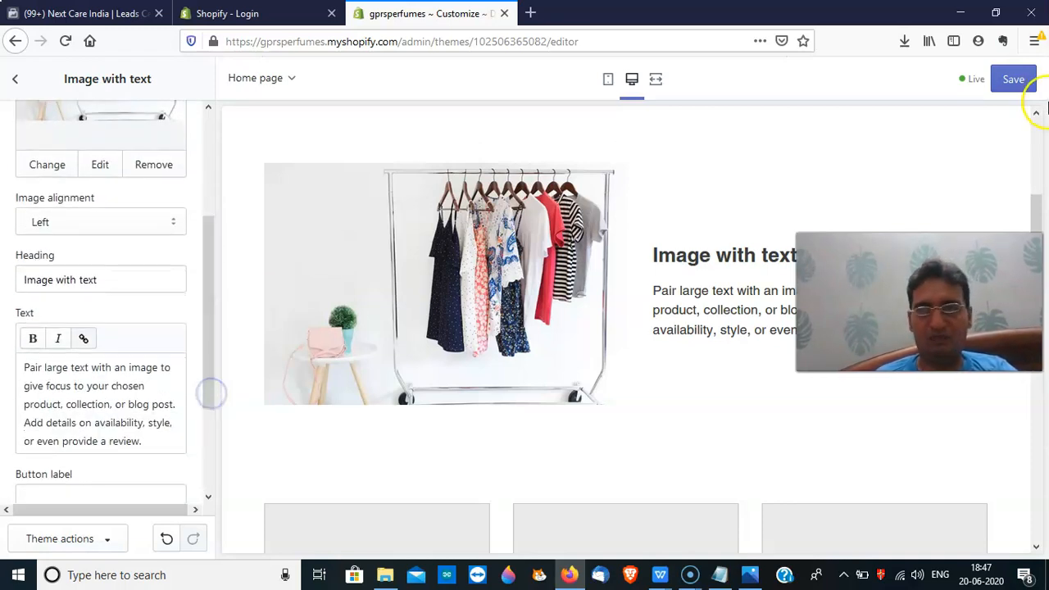
{"action": "left_click", "coordinate": [1020, 85]}
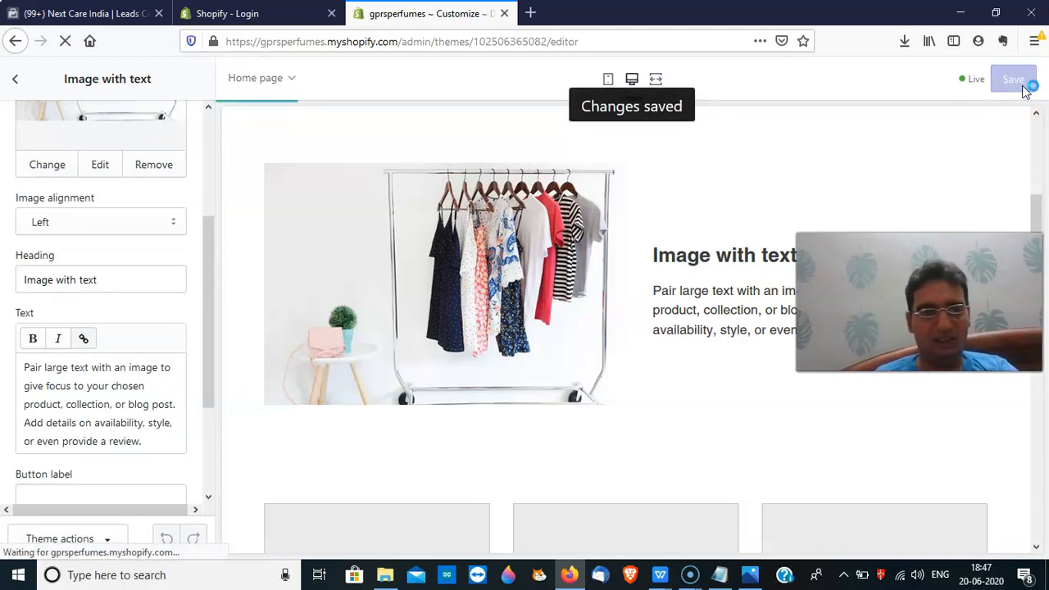
{"action": "left_click", "coordinate": [14, 80]}
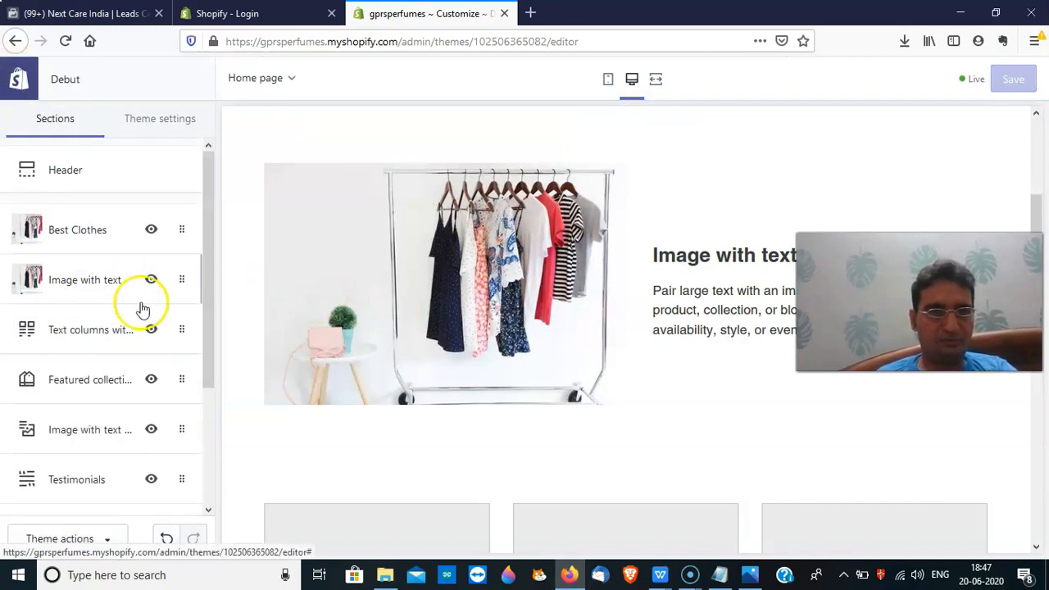
{"action": "left_click", "coordinate": [119, 330]}
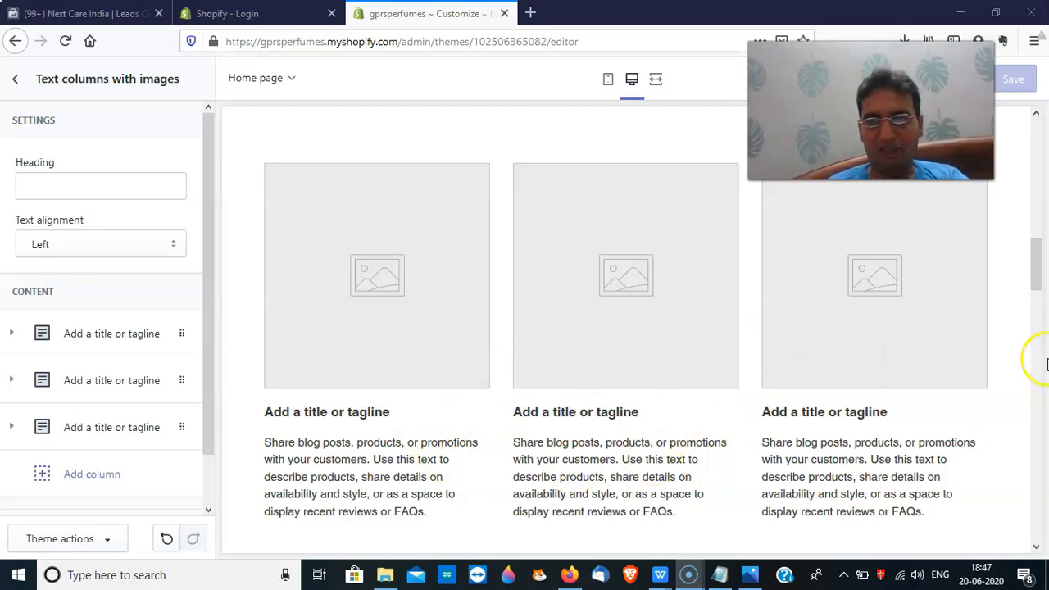
{"action": "left_click_drag", "start_coordinate": [1034, 285], "coordinate": [1042, 318]}
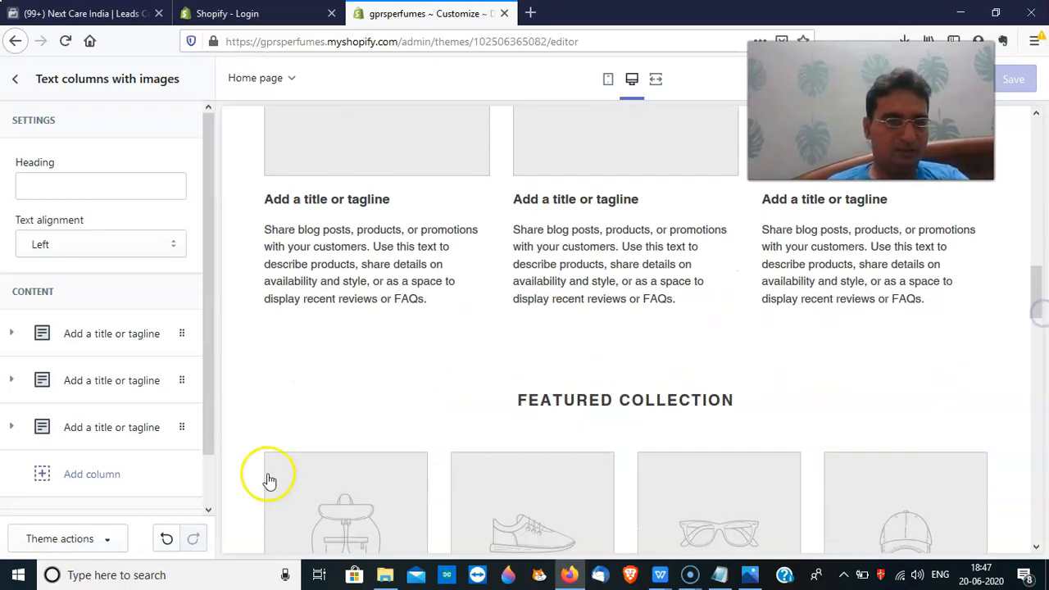
{"action": "left_click", "coordinate": [211, 443]}
{"action": "left_click_drag", "start_coordinate": [211, 443], "coordinate": [219, 492]}
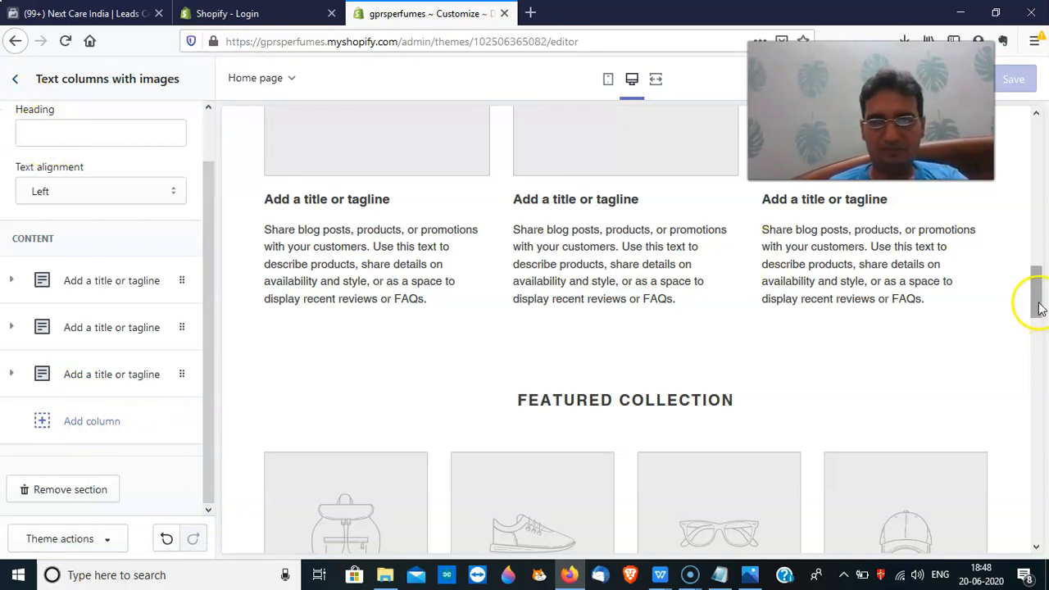
{"action": "left_click_drag", "start_coordinate": [1039, 305], "coordinate": [1033, 284]}
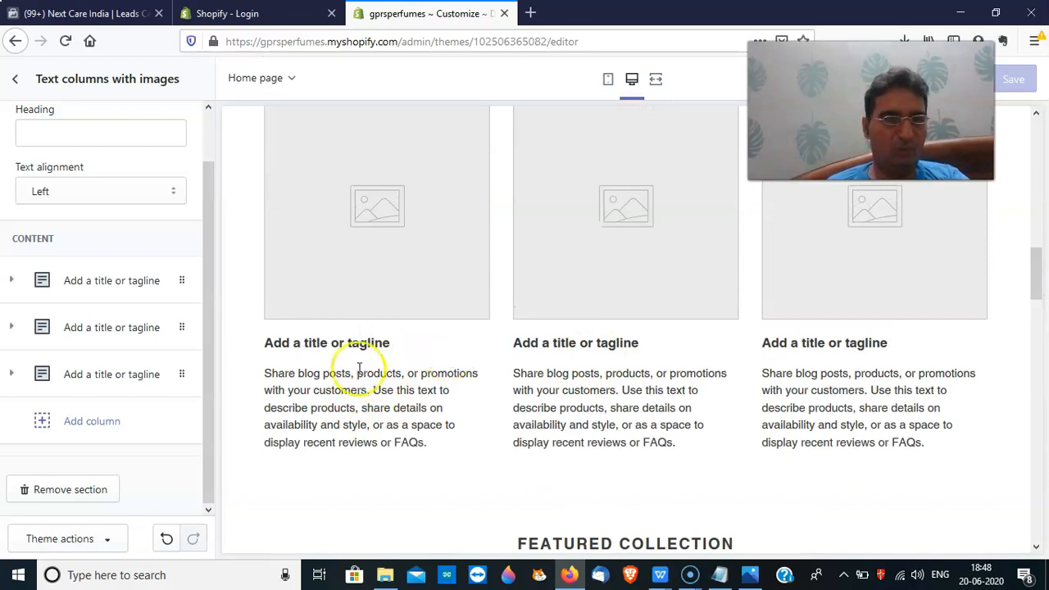
{"action": "left_click", "coordinate": [12, 82]}
{"action": "left_click_drag", "start_coordinate": [209, 376], "coordinate": [215, 428]}
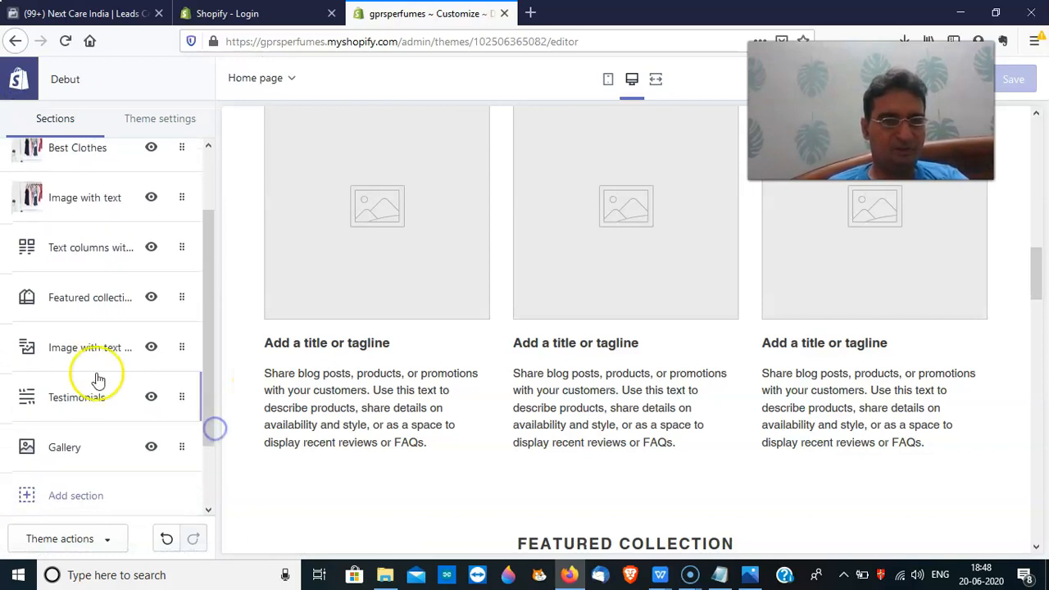
{"action": "left_click", "coordinate": [71, 354]}
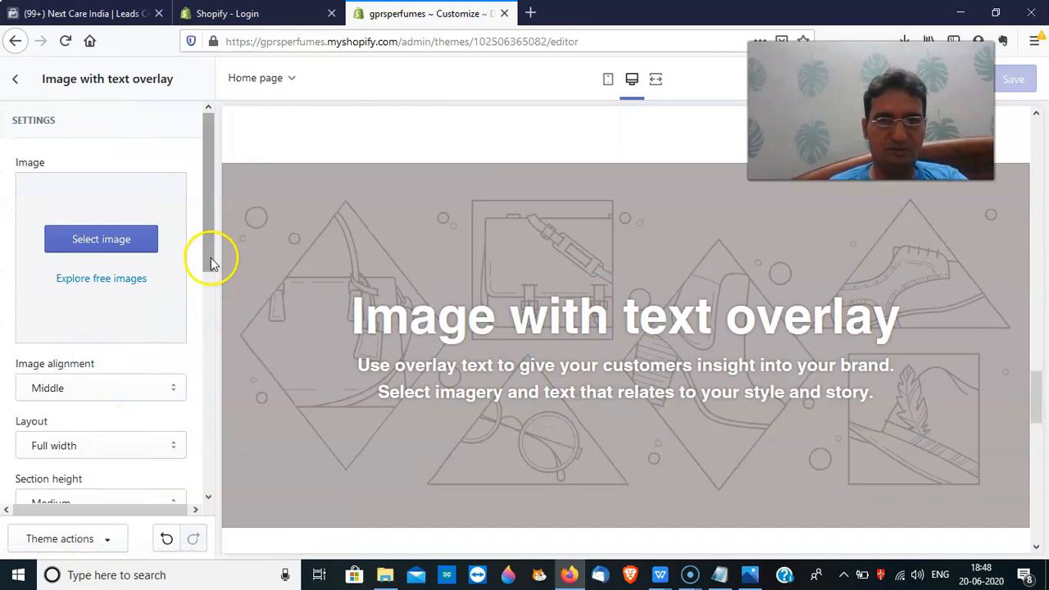
{"action": "left_click_drag", "start_coordinate": [1037, 382], "coordinate": [1041, 283]}
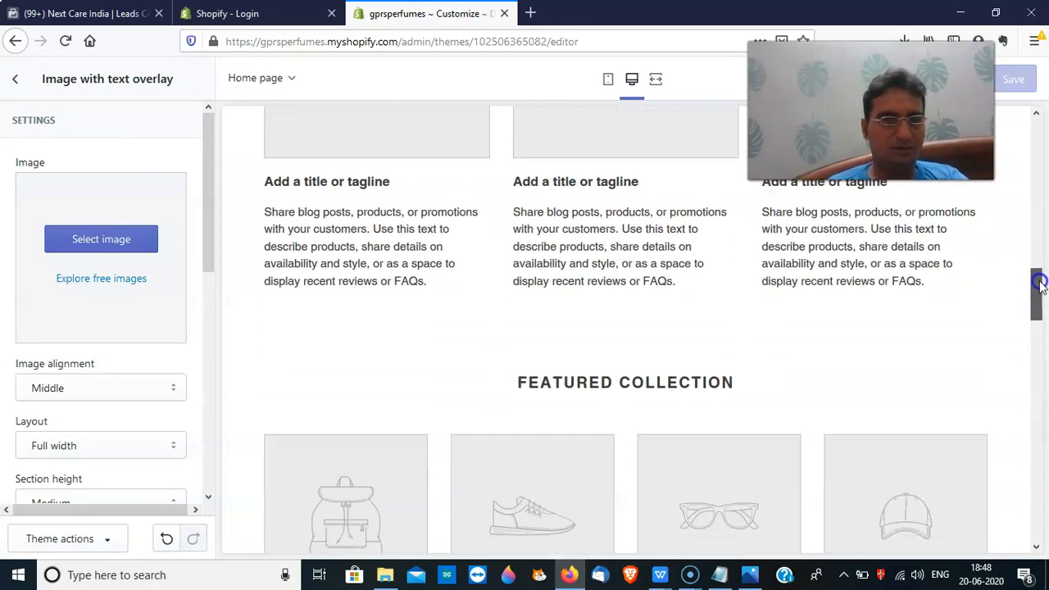
{"action": "left_click", "coordinate": [20, 85]}
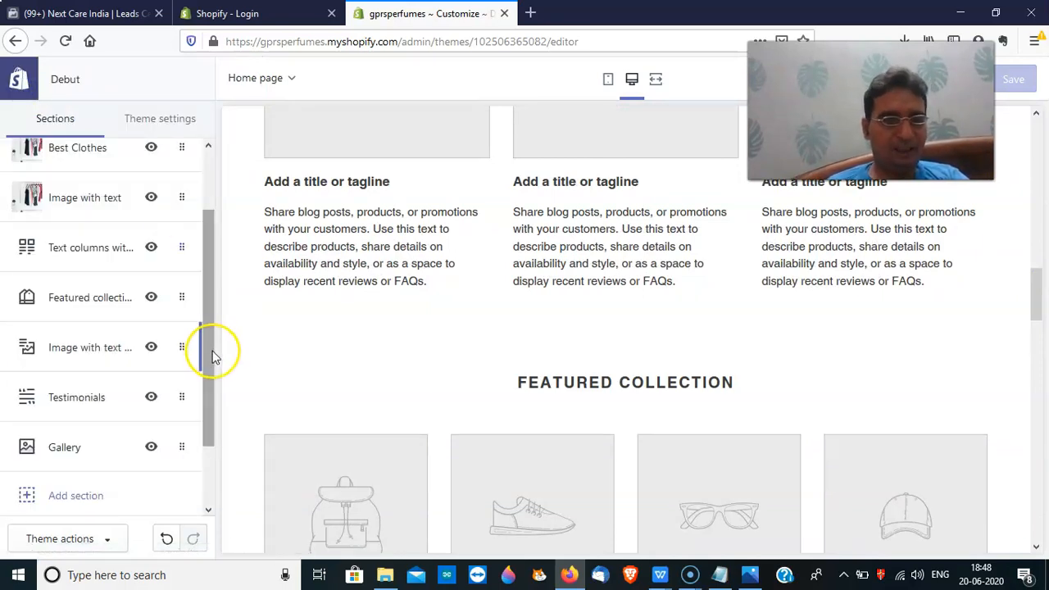
{"action": "left_click", "coordinate": [101, 308]}
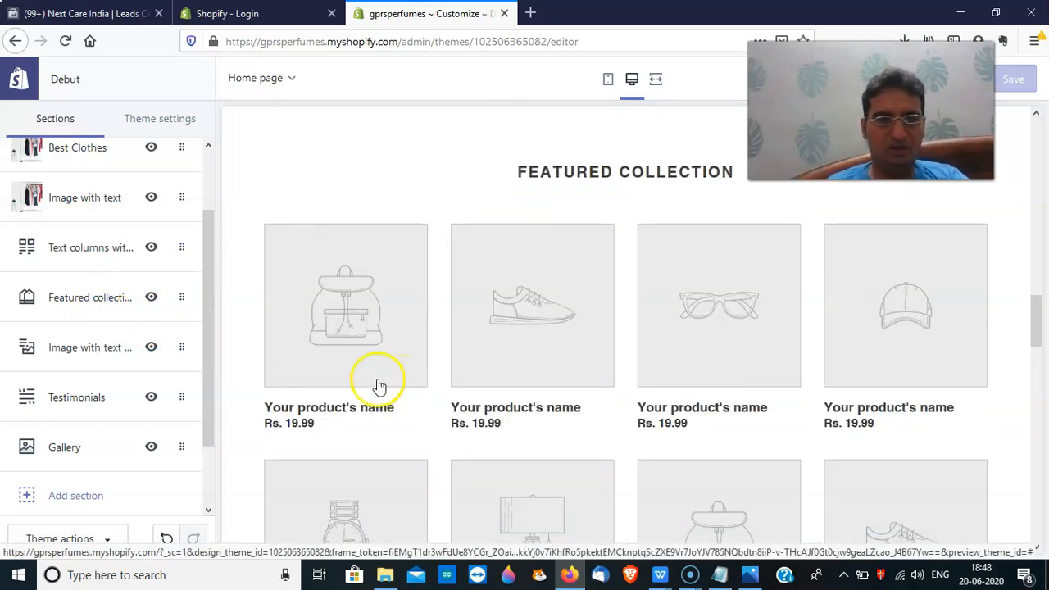
{"action": "left_click", "coordinate": [1043, 336]}
{"action": "left_click_drag", "start_coordinate": [1043, 336], "coordinate": [1041, 342]}
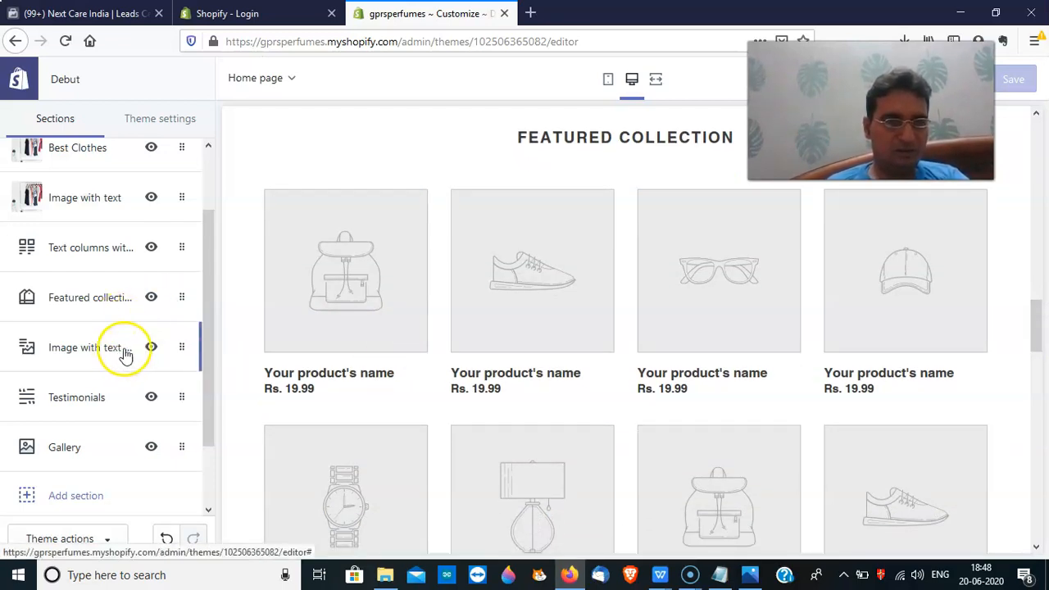
Set the Featured collection section to 3 products per row and 1 row
{"action": "left_click", "coordinate": [86, 297]}
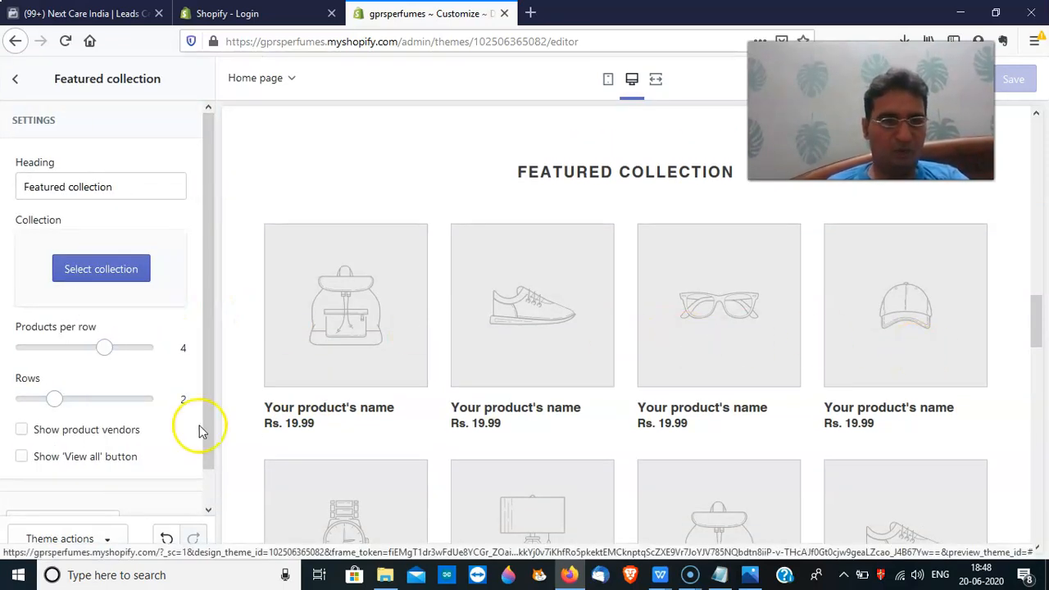
{"action": "left_click_drag", "start_coordinate": [103, 347], "coordinate": [65, 348]}
{"action": "left_click_drag", "start_coordinate": [54, 399], "coordinate": [28, 400]}
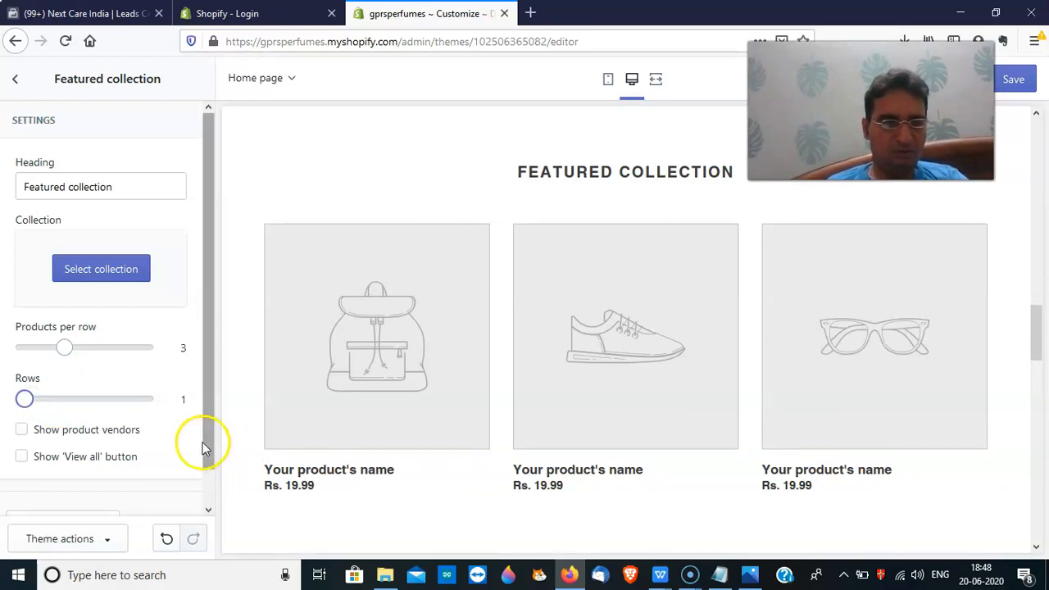
{"action": "left_click", "coordinate": [204, 443]}
{"action": "left_click_drag", "start_coordinate": [213, 487], "coordinate": [216, 399]}
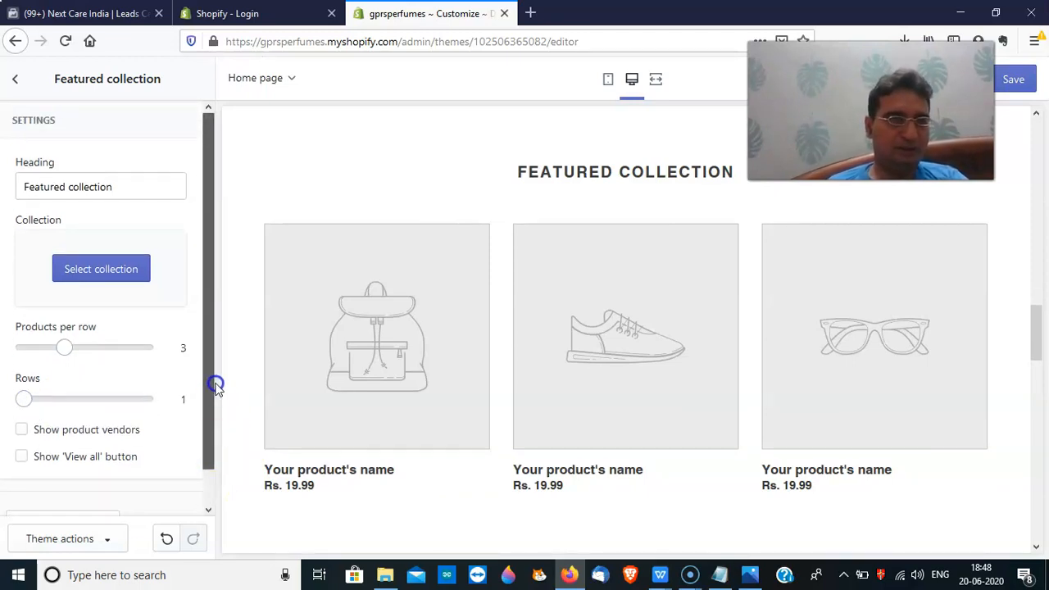
Reopen the Featured collection settings and bring up the collection picker
{"action": "left_click", "coordinate": [16, 83]}
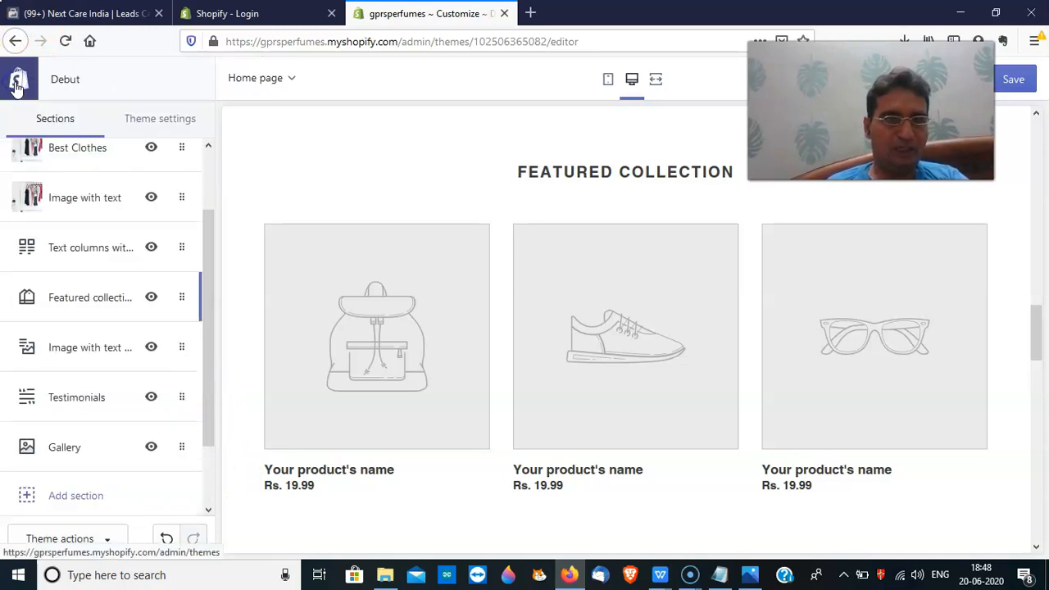
{"action": "left_click", "coordinate": [115, 302]}
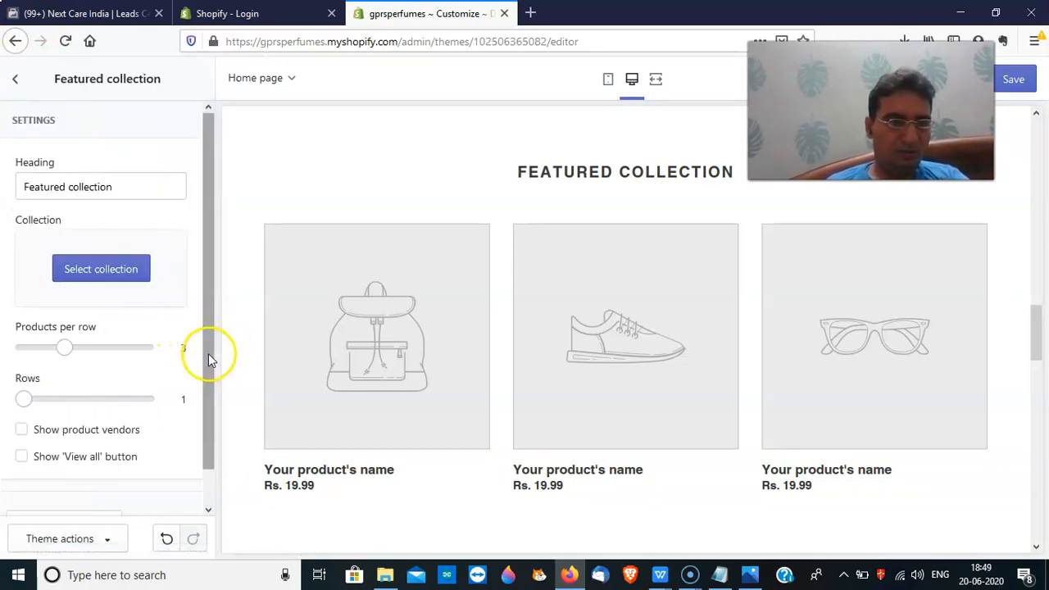
{"action": "left_click", "coordinate": [123, 280]}
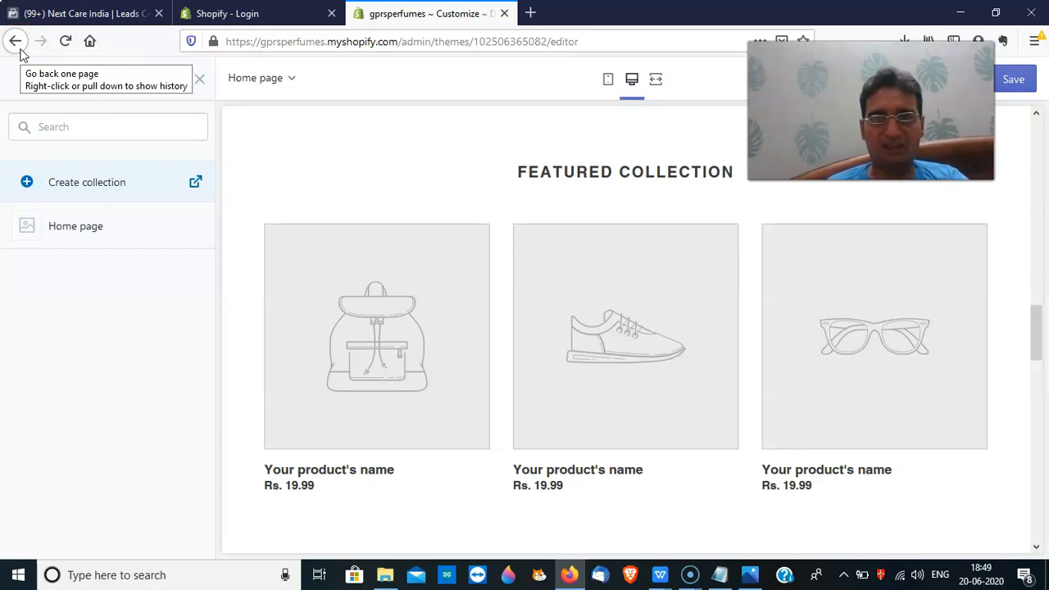
Leave the theme editor via the browser's Back button, confirming Leave Page without saving
{"action": "left_click", "coordinate": [20, 48]}
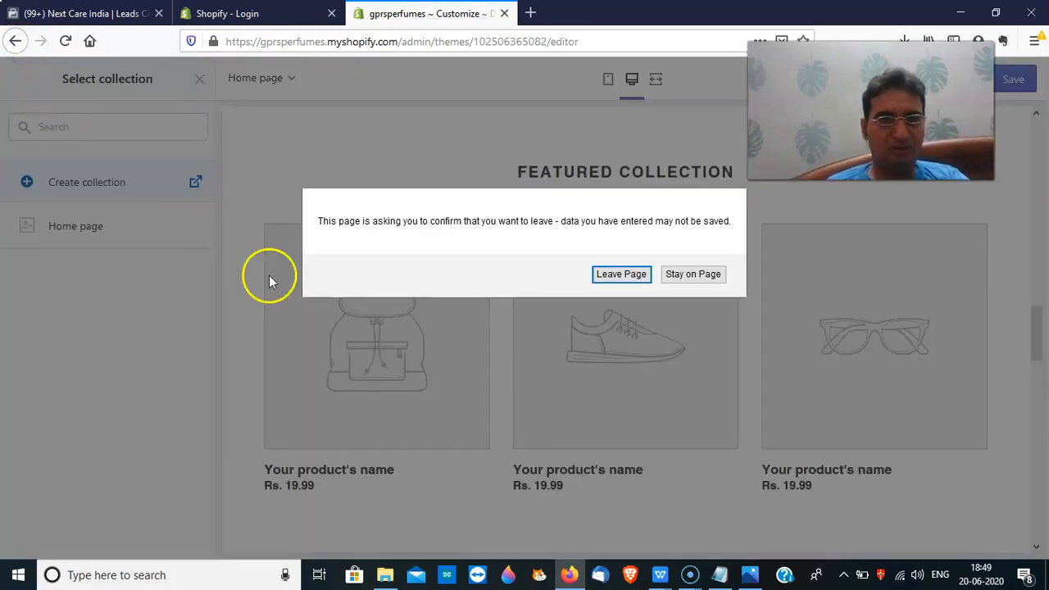
{"action": "left_click", "coordinate": [621, 273]}
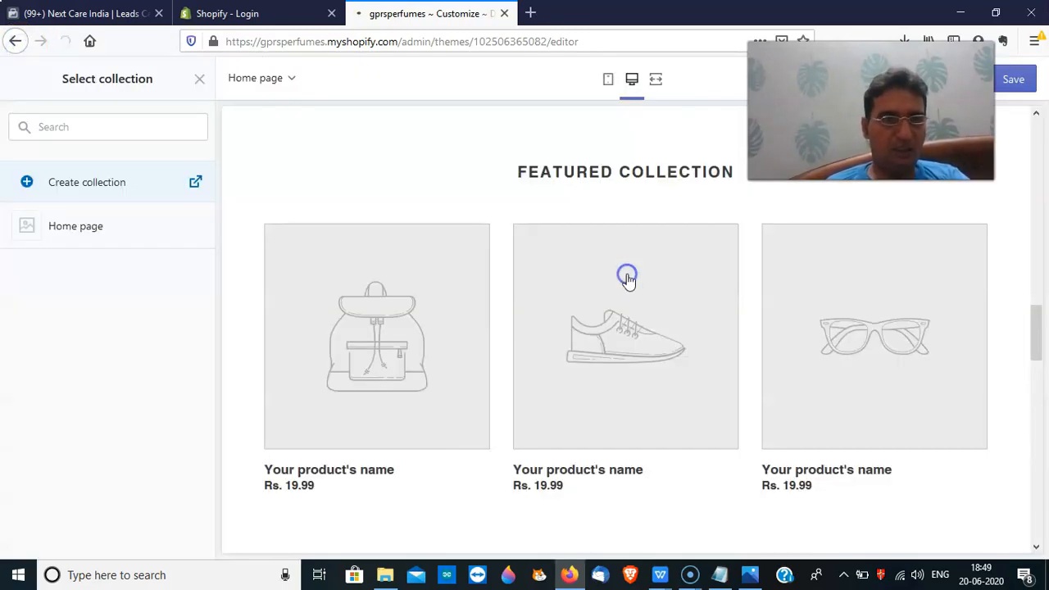
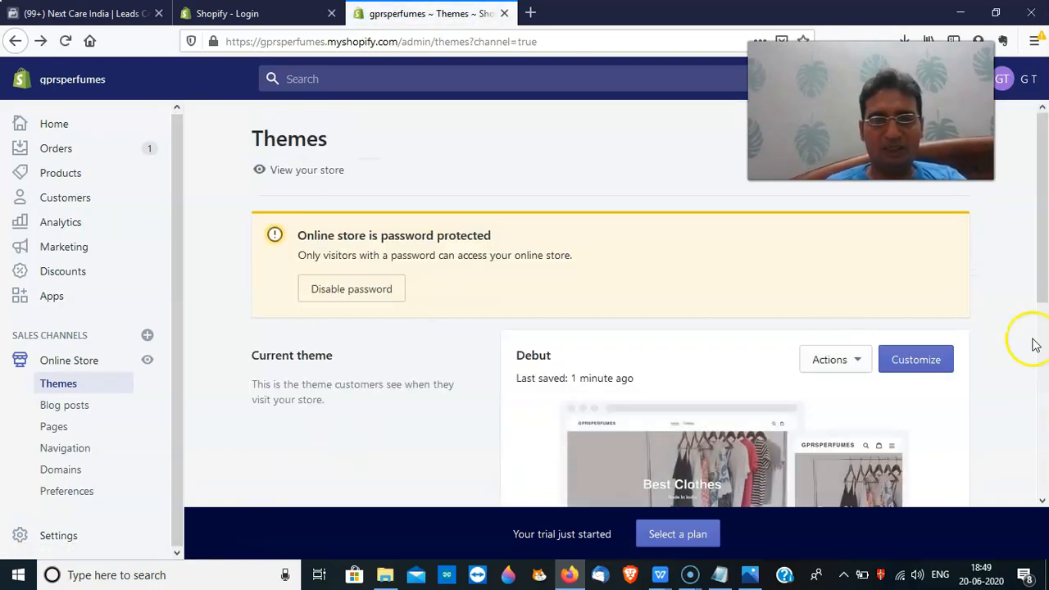
Scroll the sidebar and open Online Store > Navigation to see the Footer and Main menus
{"action": "left_click_drag", "start_coordinate": [1042, 269], "coordinate": [1043, 376]}
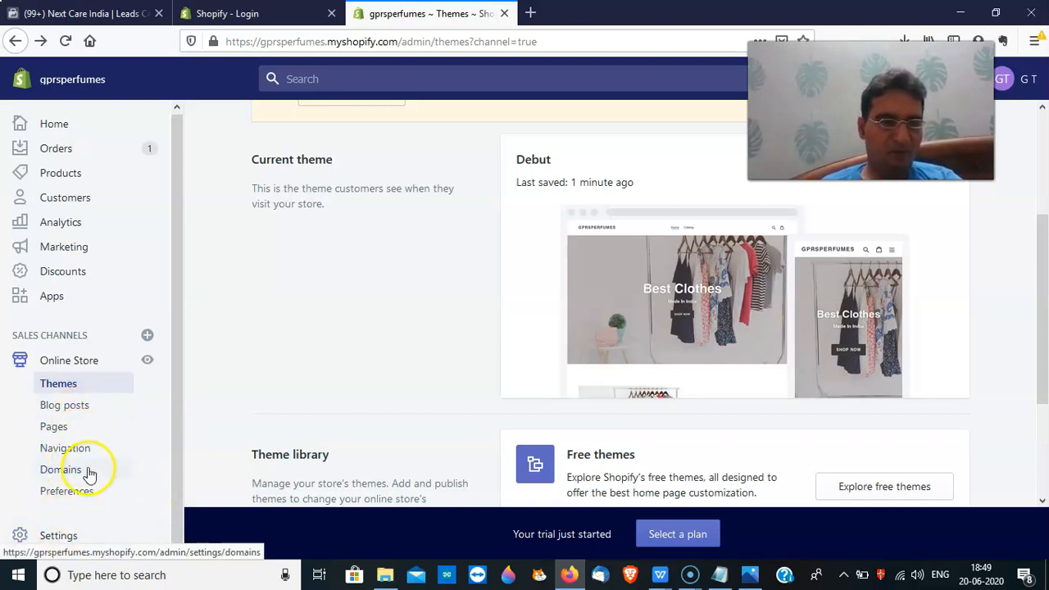
{"action": "left_click", "coordinate": [77, 449]}
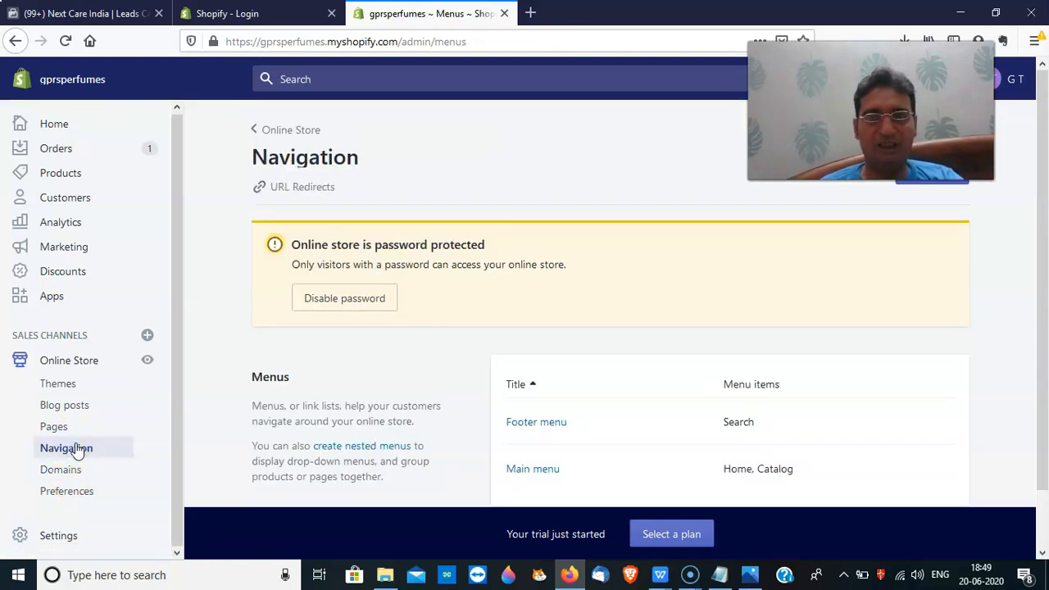
{"action": "left_click_drag", "start_coordinate": [1045, 290], "coordinate": [1045, 353]}
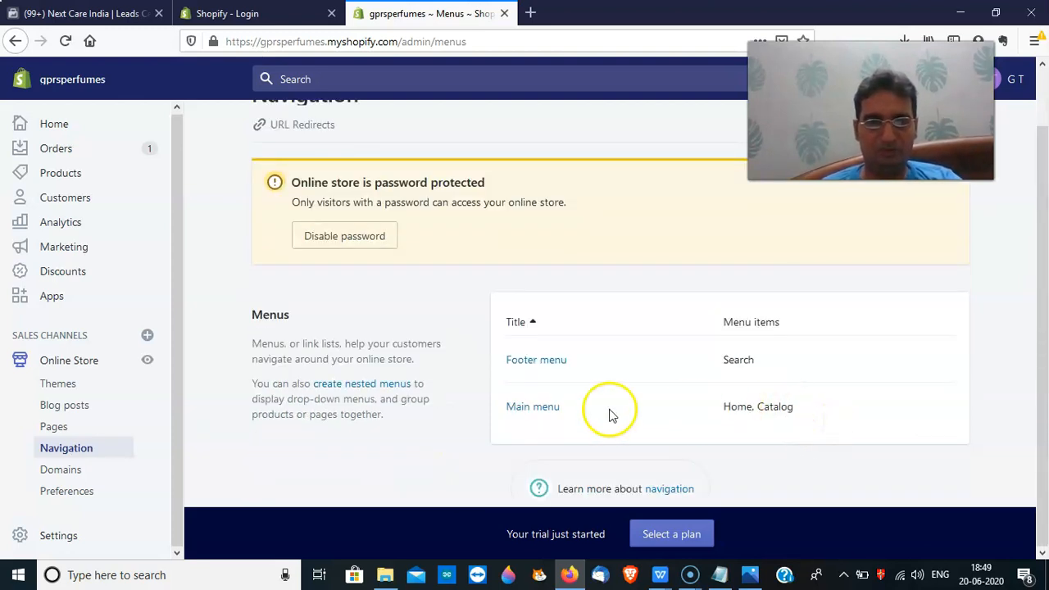
{"action": "left_click", "coordinate": [541, 409]}
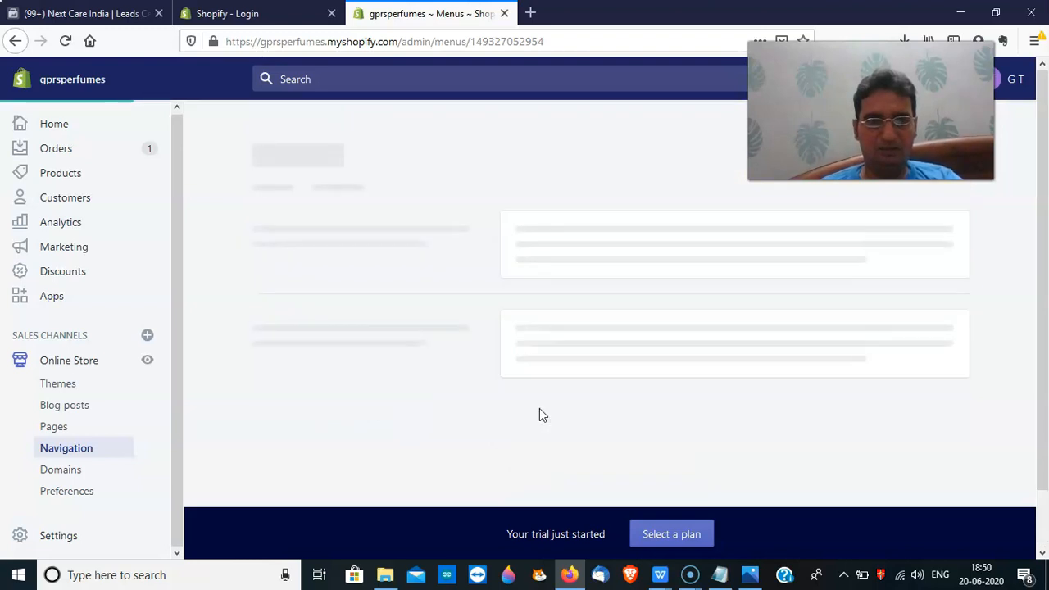
{"action": "left_click", "coordinate": [355, 443]}
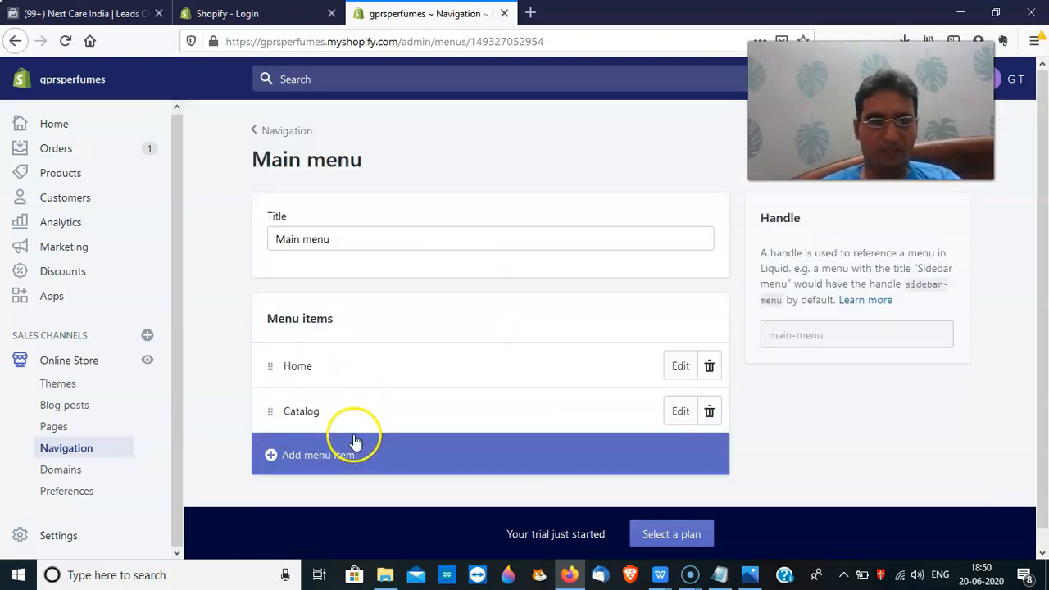
{"action": "left_click", "coordinate": [355, 443]}
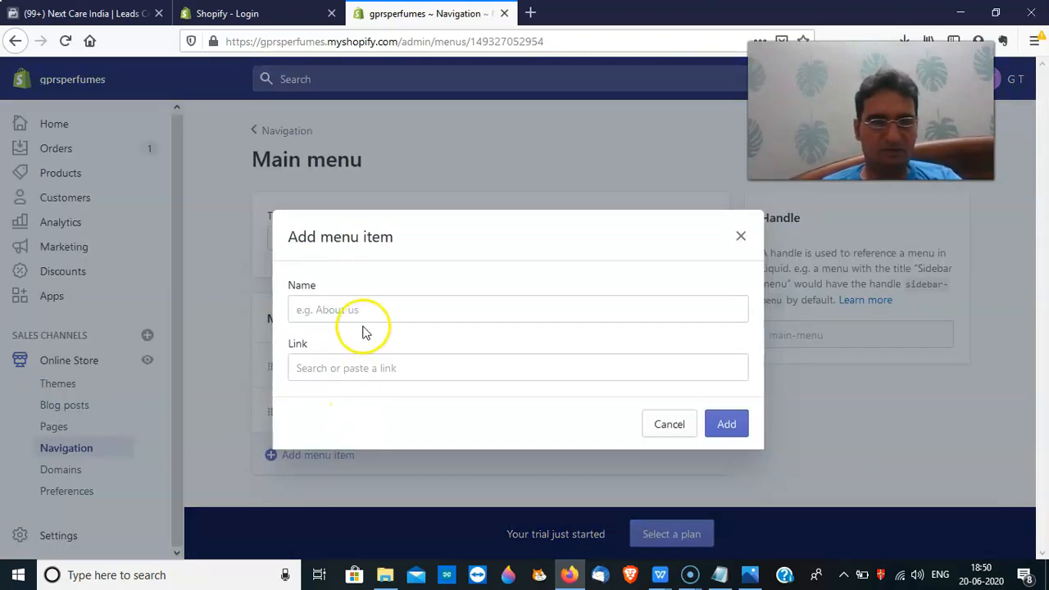
{"action": "left_click", "coordinate": [364, 313]}
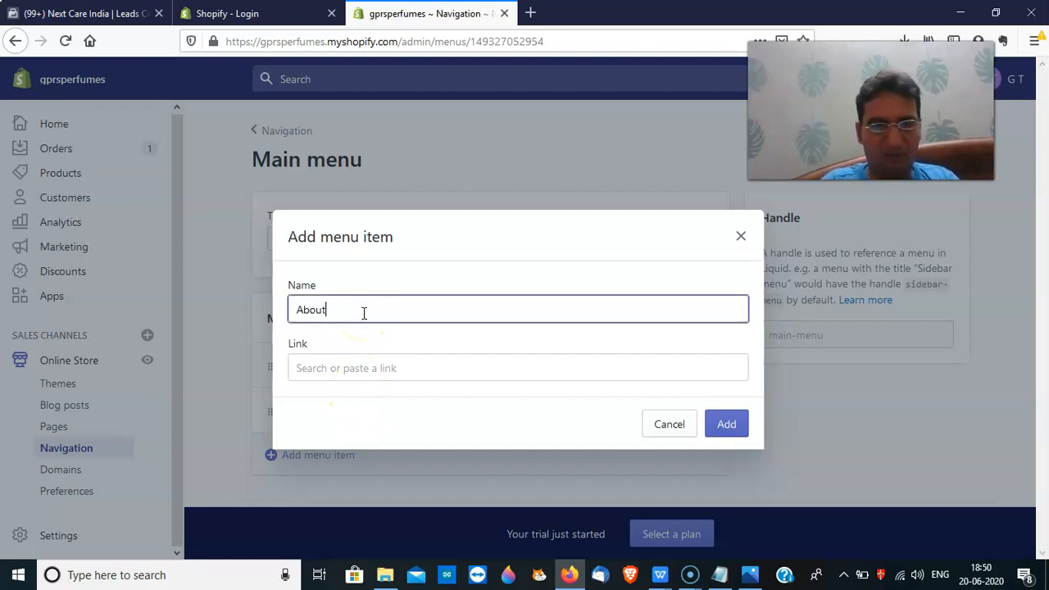
{"action": "type", "text": "About Us"}
{"action": "left_click", "coordinate": [383, 376]}
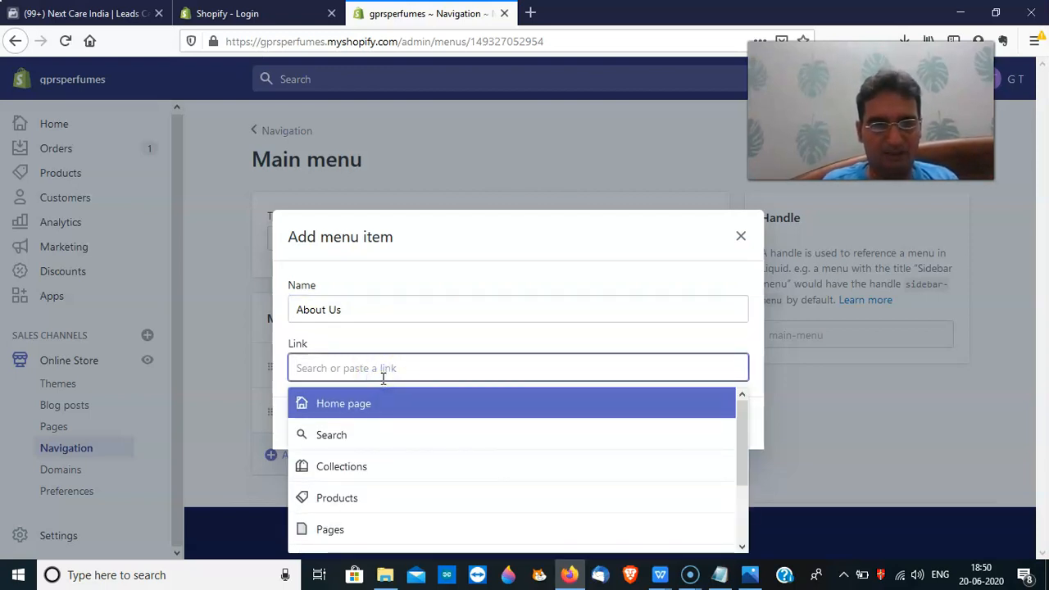
{"action": "left_click", "coordinate": [368, 529]}
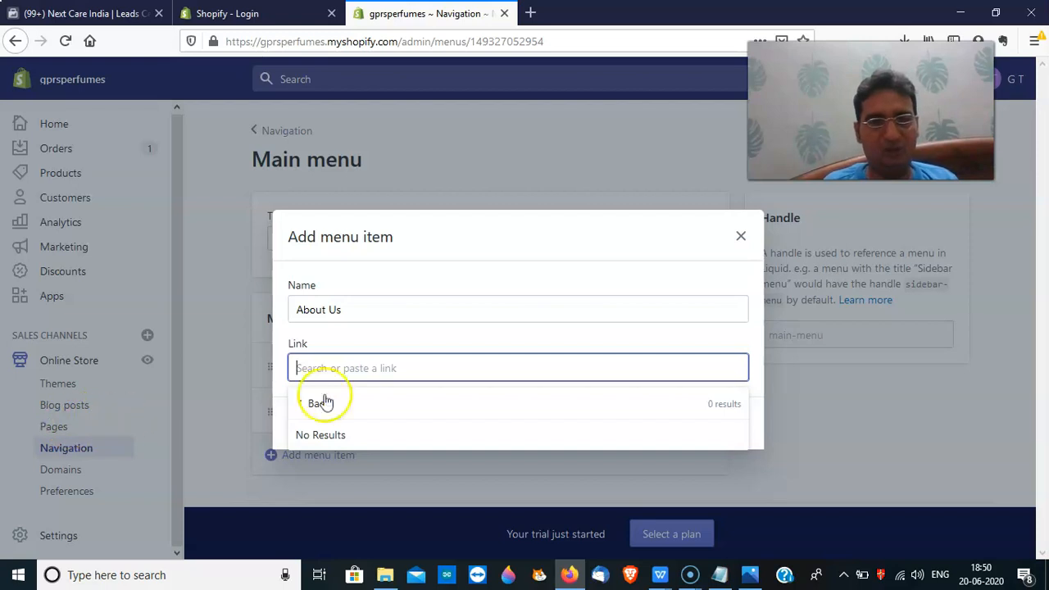
{"action": "left_click", "coordinate": [741, 236]}
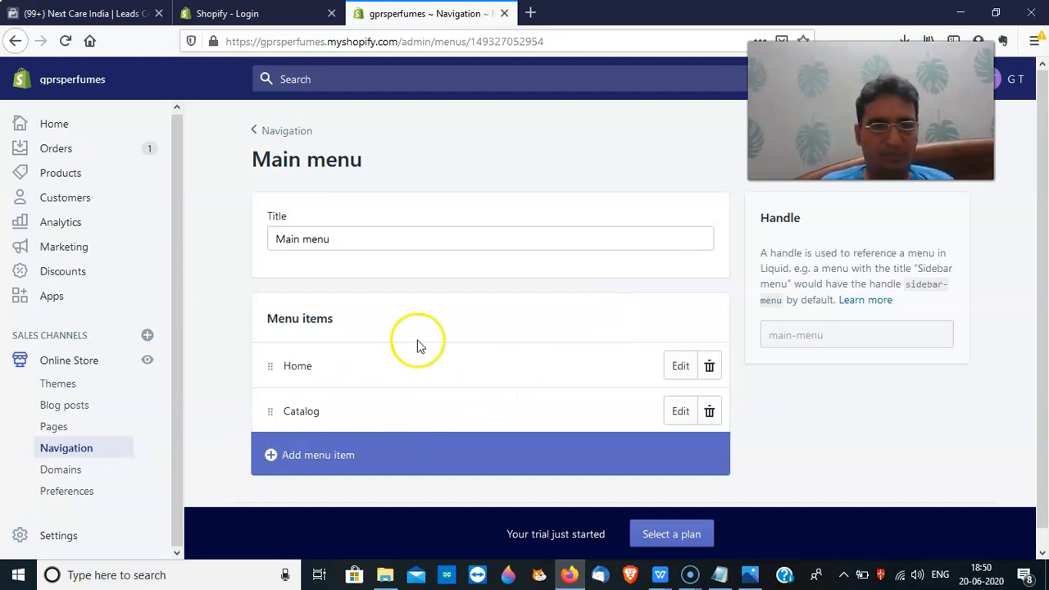
{"action": "left_click", "coordinate": [271, 133]}
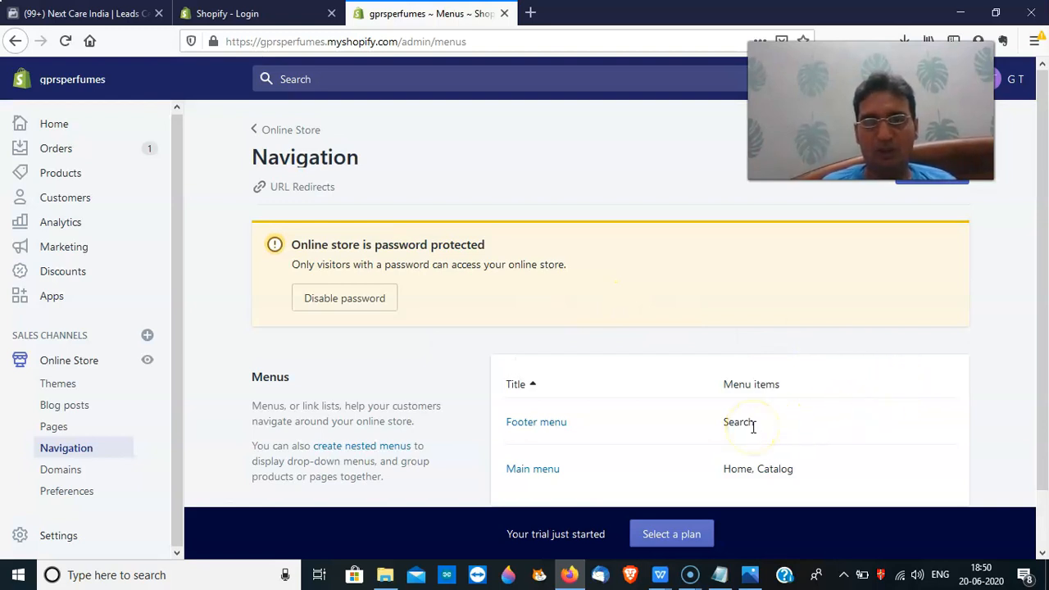
Try adding a 'Return policy' item linked to the return policy in the Footer menu
{"action": "left_click", "coordinate": [554, 428]}
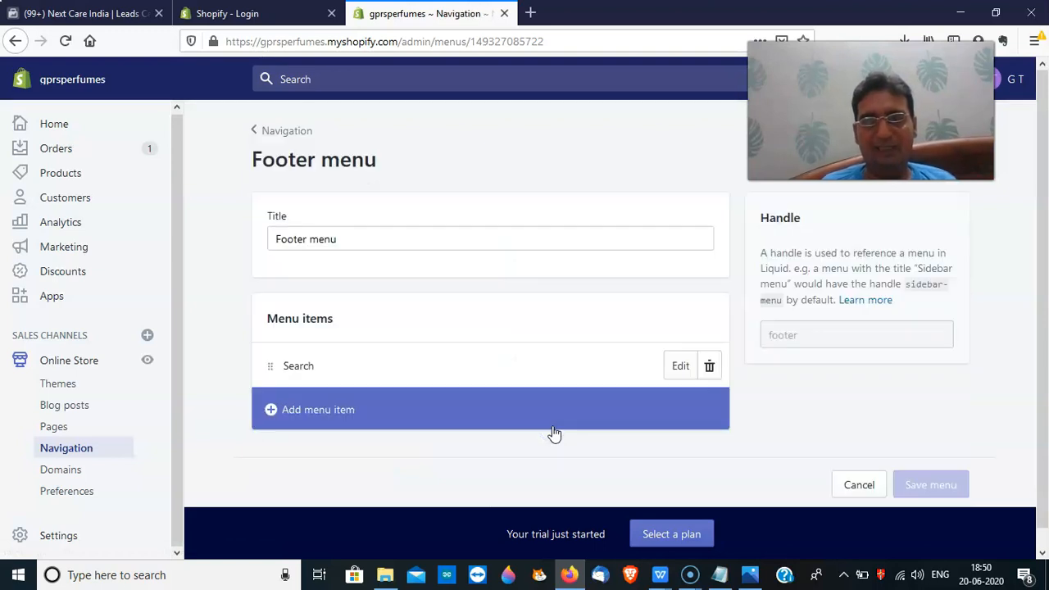
{"action": "left_click", "coordinate": [385, 417]}
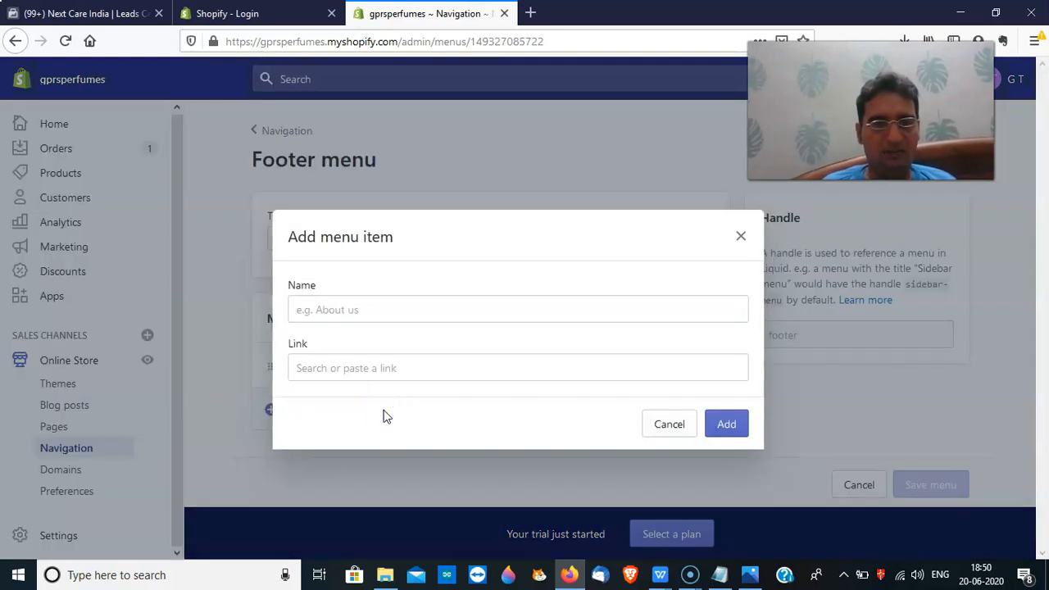
{"action": "left_click", "coordinate": [376, 307]}
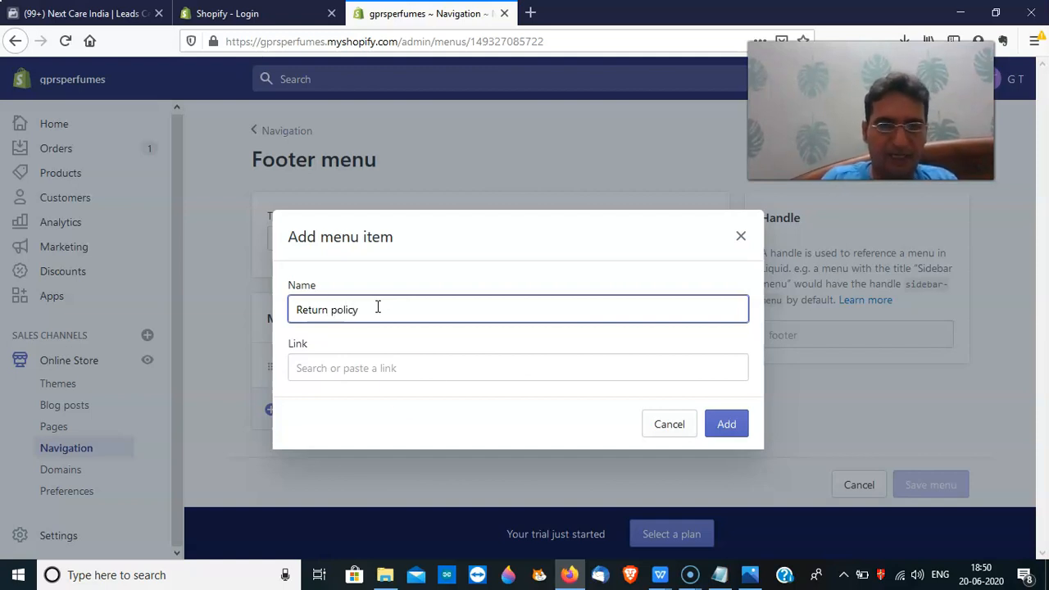
{"action": "left_click", "coordinate": [416, 369]}
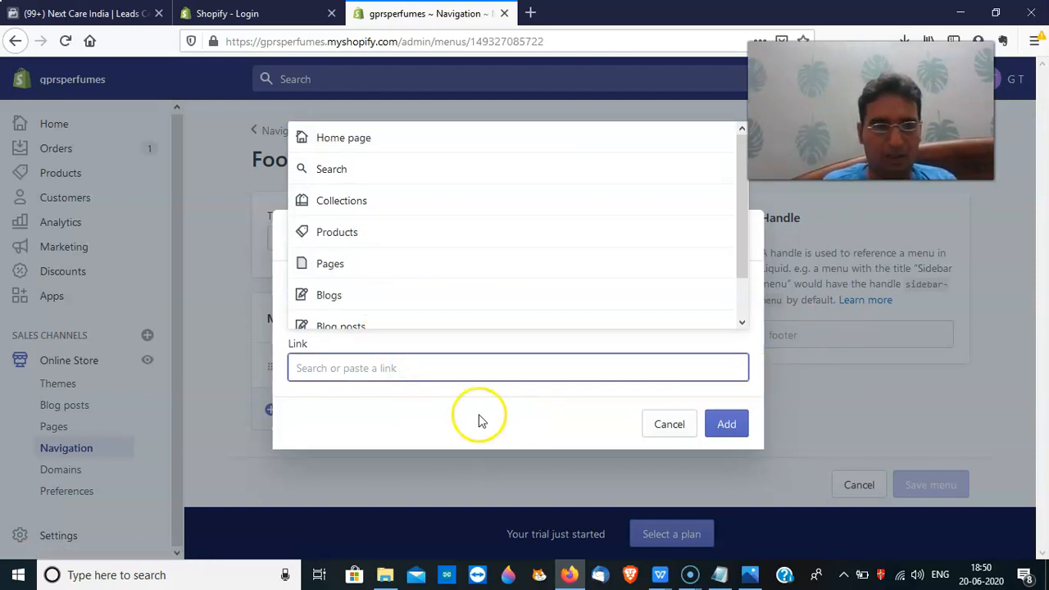
{"action": "left_click", "coordinate": [726, 426]}
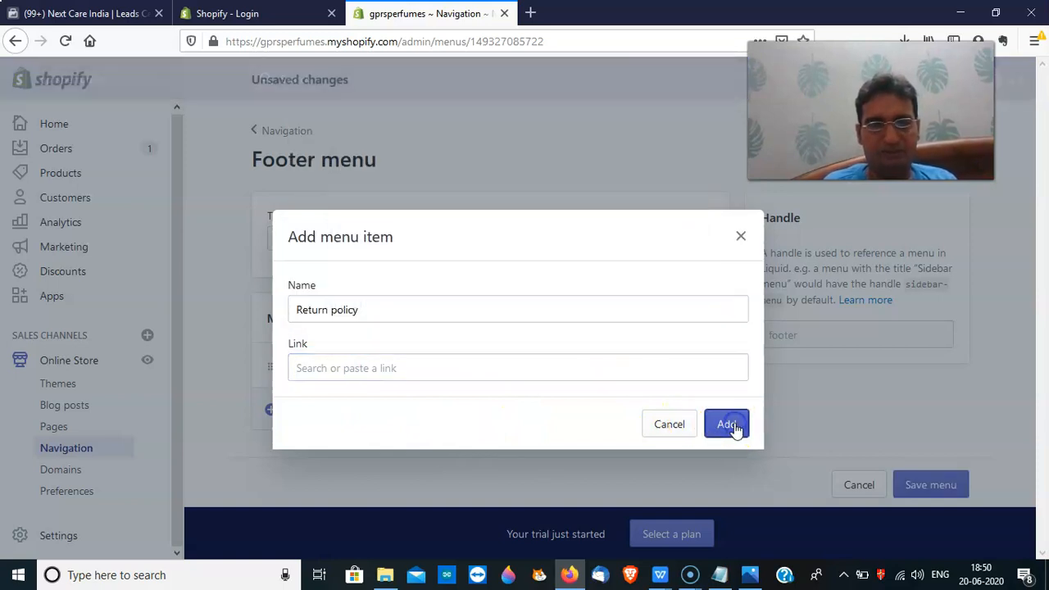
Close the failed item form, save the Footer menu with only Search, and go to Pages
{"action": "left_click", "coordinate": [739, 207]}
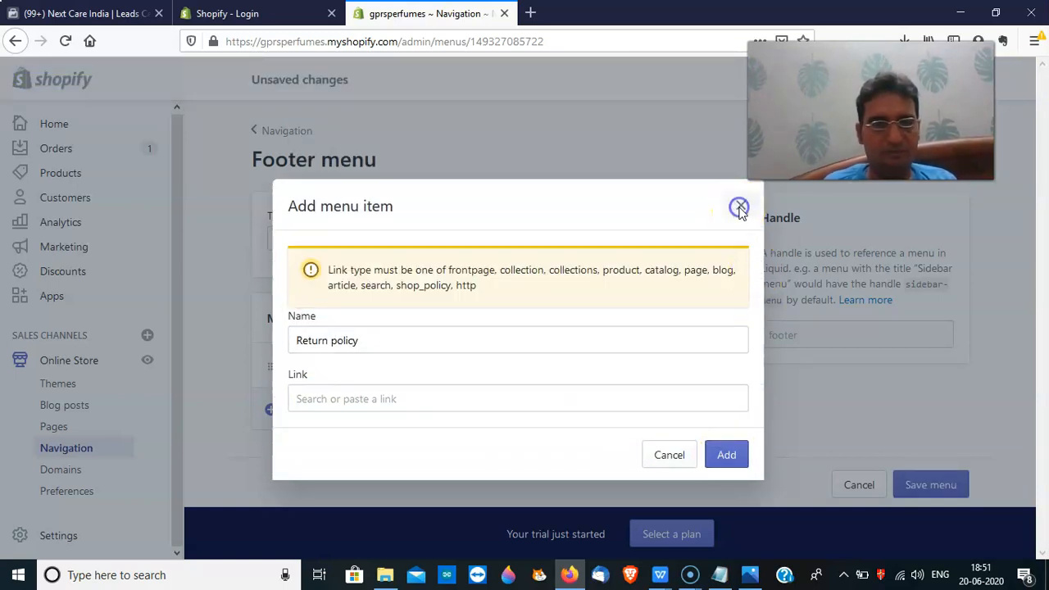
{"action": "left_click", "coordinate": [935, 485]}
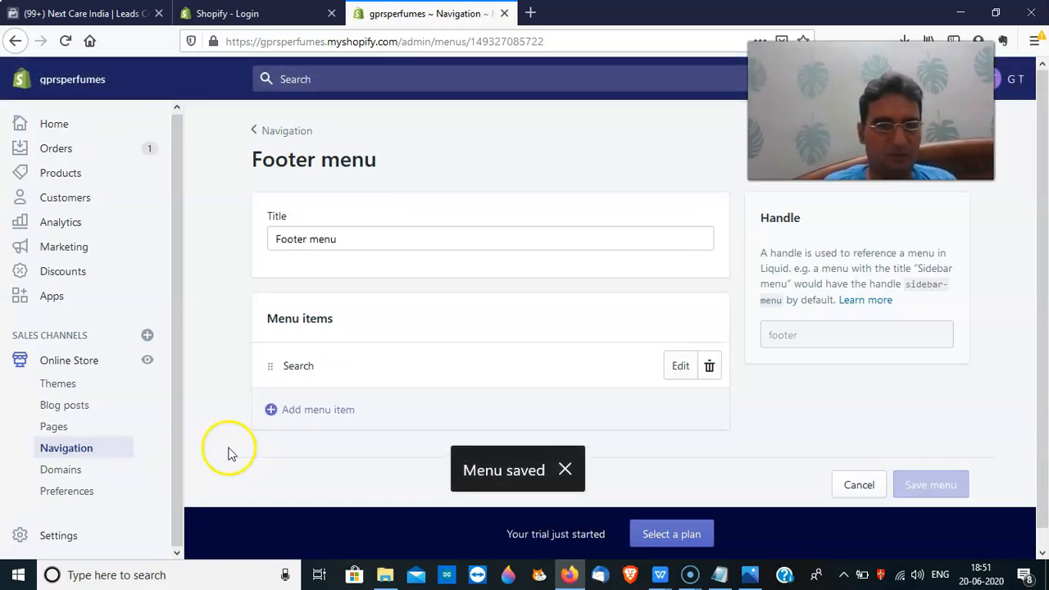
{"action": "left_click", "coordinate": [79, 431]}
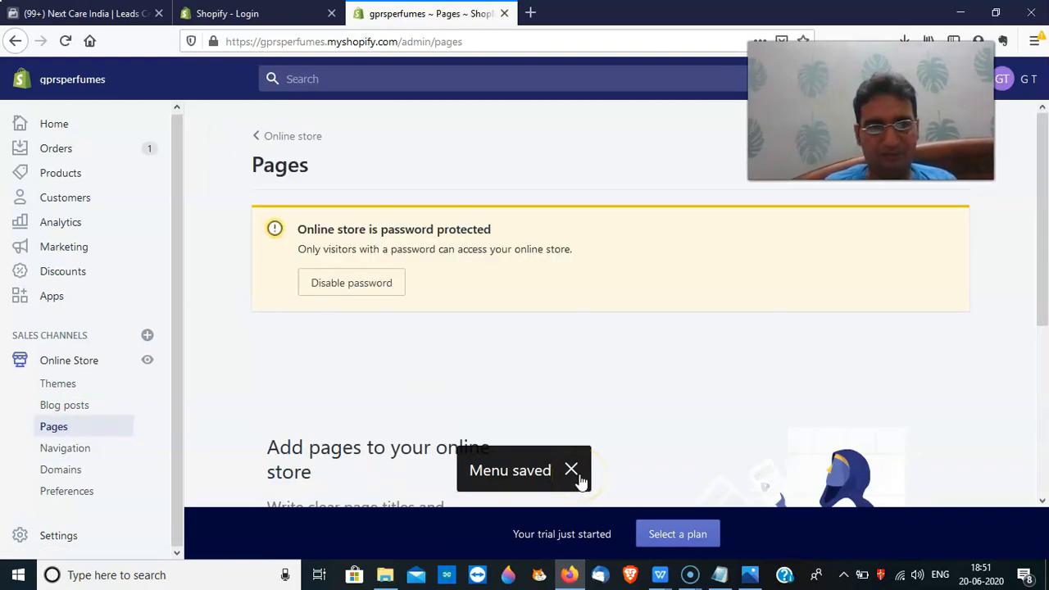
Start a new store page titled 'About Us'
{"action": "left_click", "coordinate": [573, 472]}
{"action": "left_click_drag", "start_coordinate": [1037, 304], "coordinate": [1042, 420]}
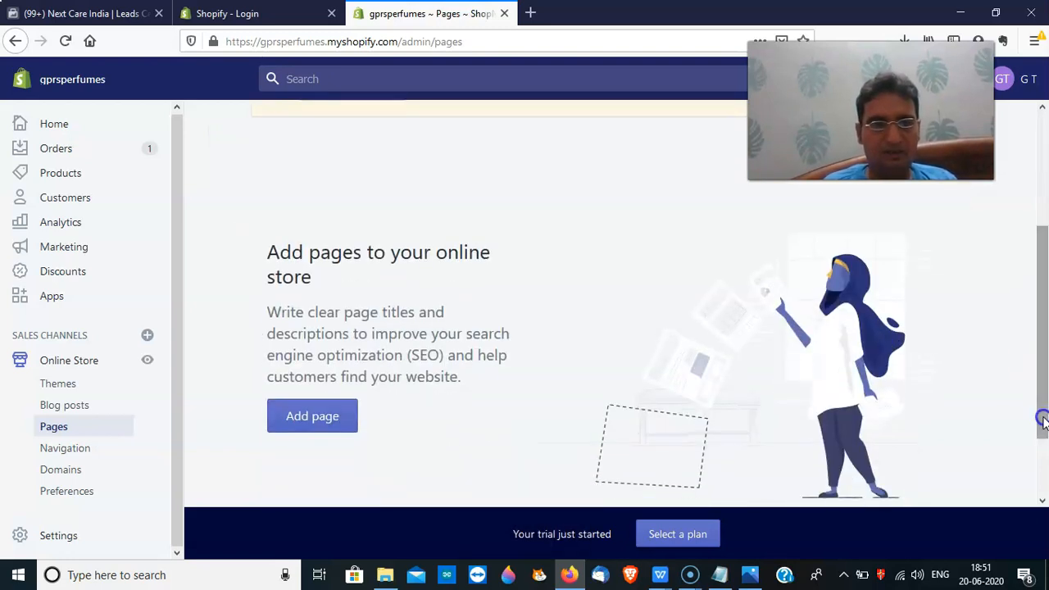
{"action": "left_click", "coordinate": [322, 423]}
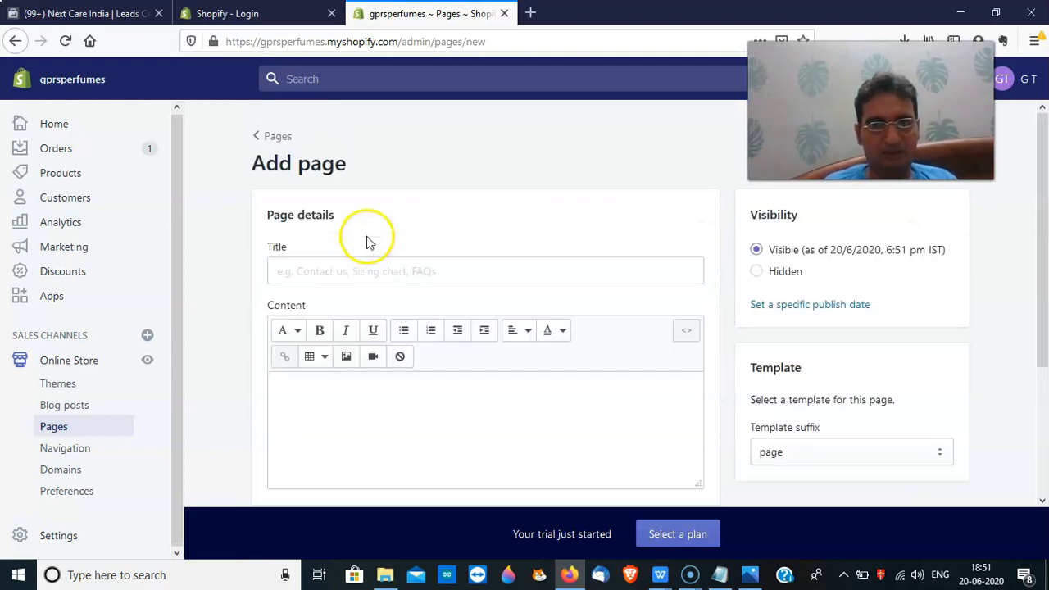
{"action": "left_click", "coordinate": [353, 275]}
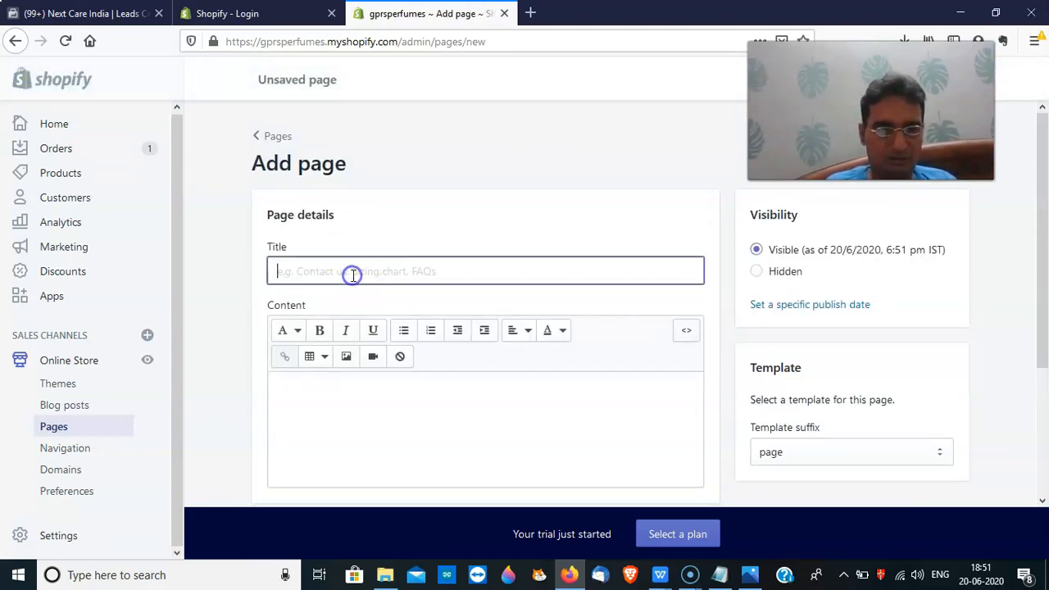
{"action": "type", "text": "About Us"}
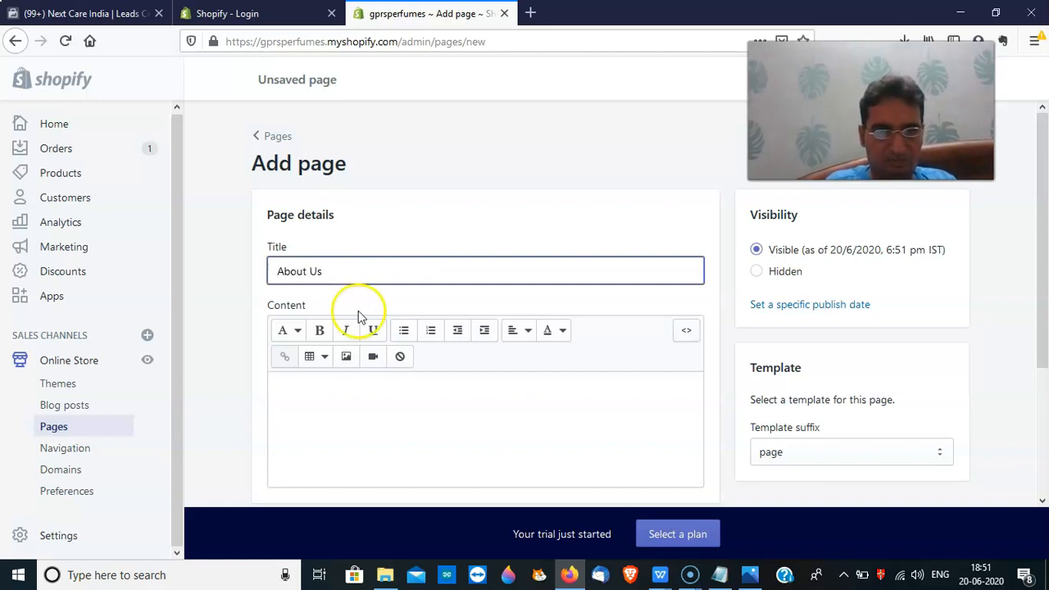
Write the content lines Who are we, Vision, Mission, History and Achievements, then save the page
{"action": "left_click", "coordinate": [352, 405]}
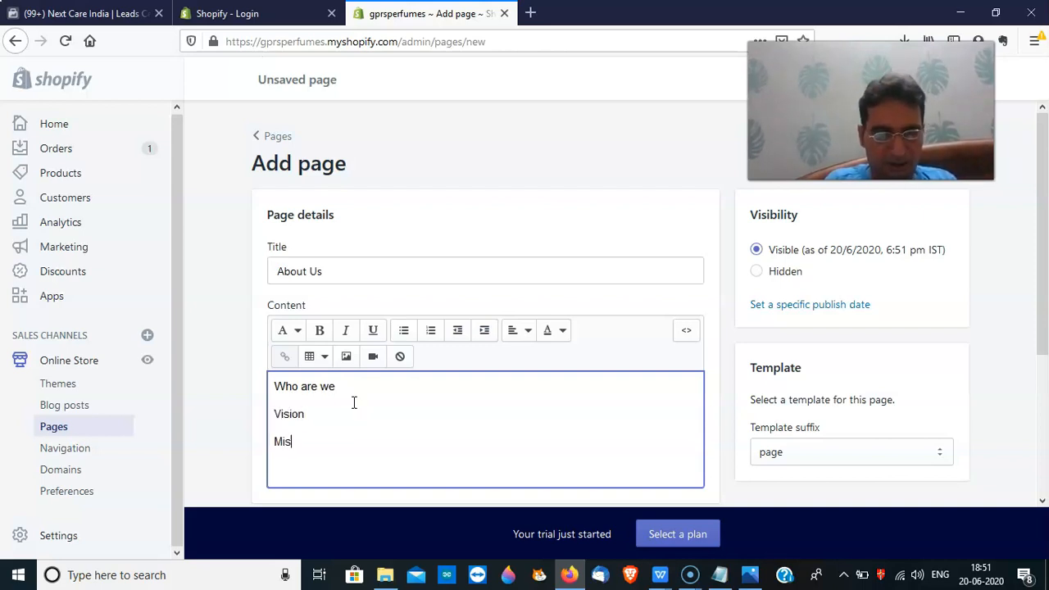
{"action": "key", "text": "Return"}
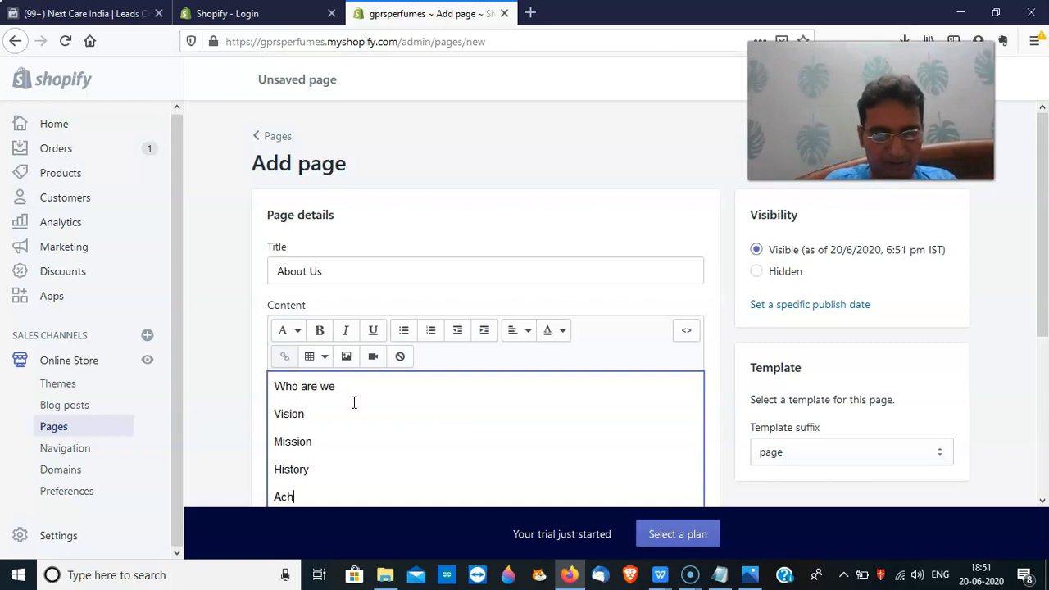
{"action": "type", "text": "s"}
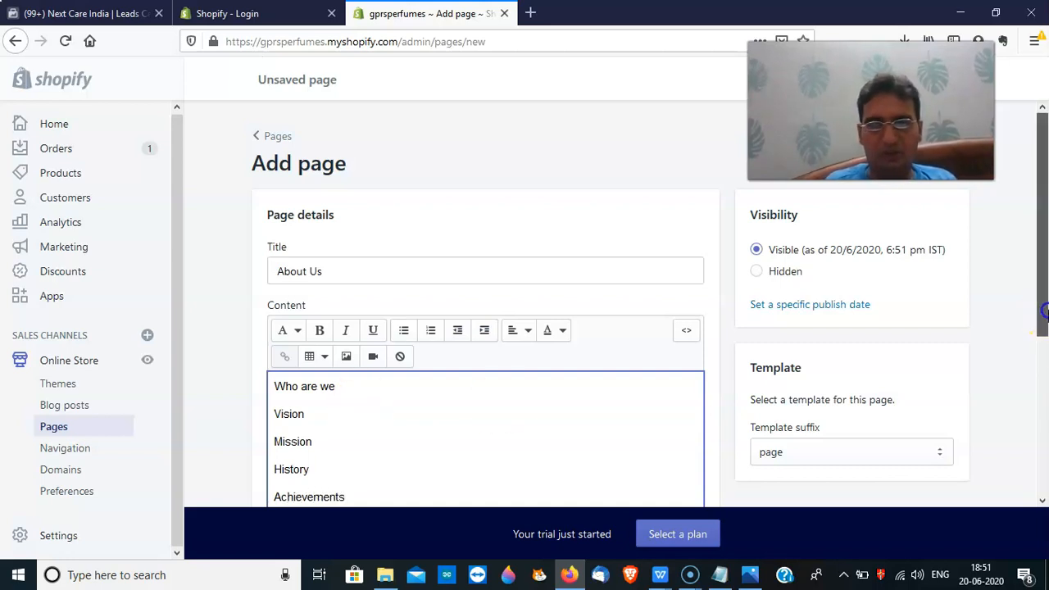
{"action": "scroll", "coordinate": [1045, 312], "scroll_direction": "down", "scroll_amount": 2}
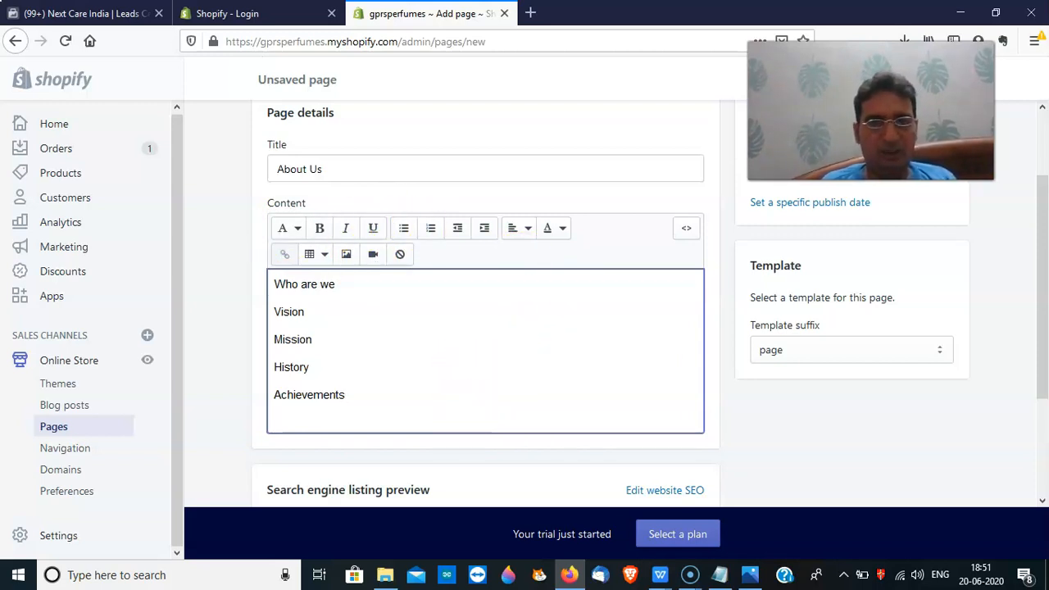
{"action": "left_click", "coordinate": [690, 228]}
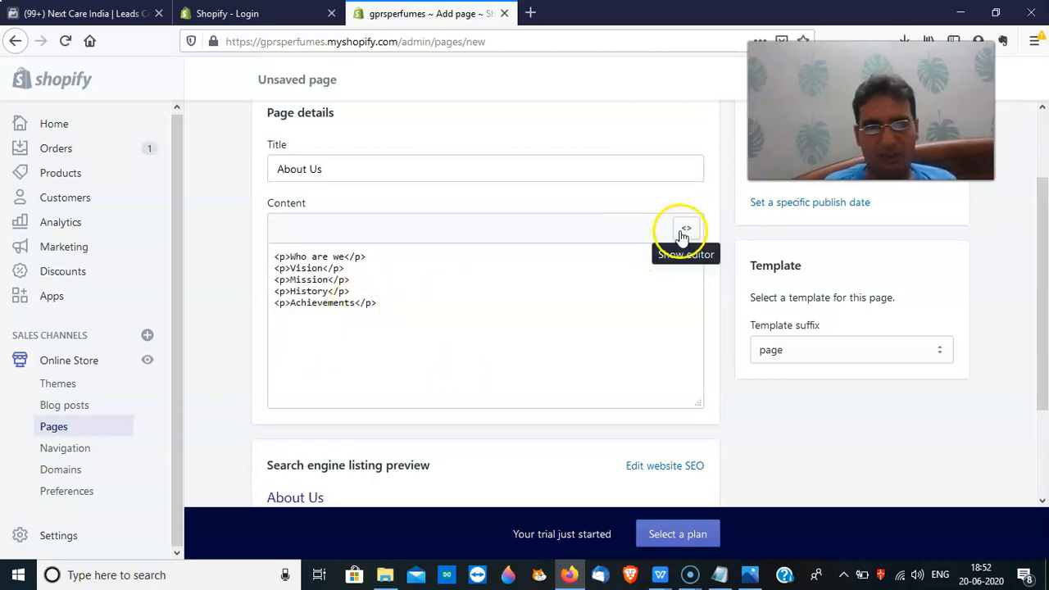
{"action": "left_click", "coordinate": [684, 233]}
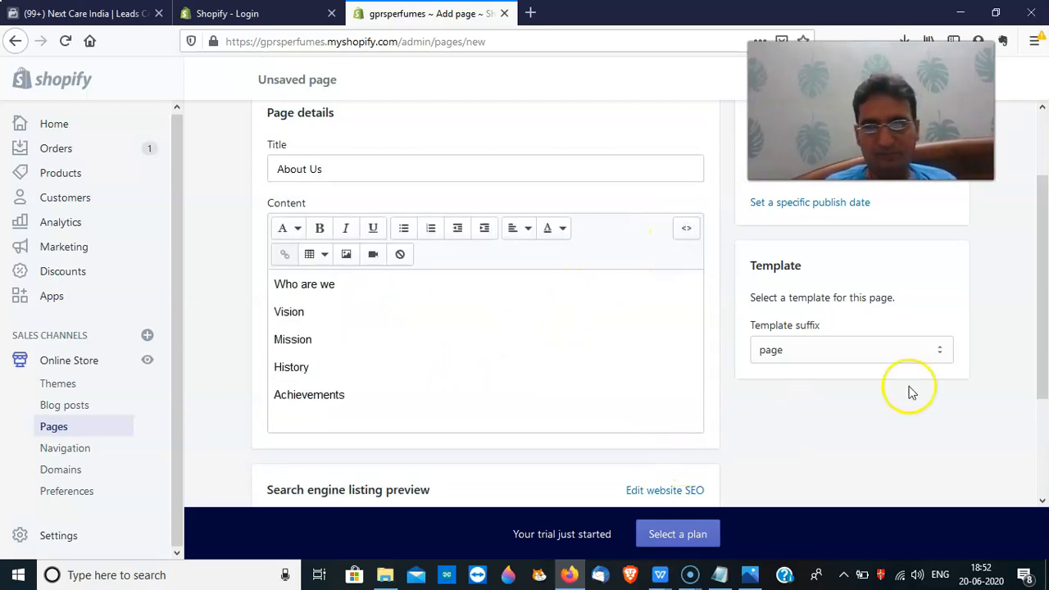
{"action": "scroll", "coordinate": [1030, 347], "scroll_direction": "up", "scroll_amount": 2}
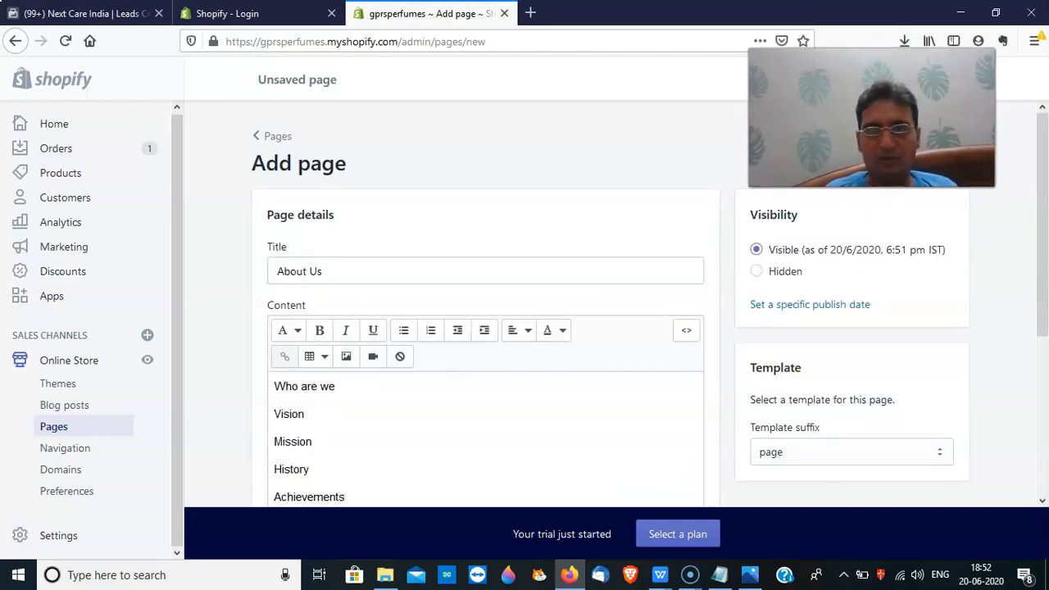
{"action": "left_click", "coordinate": [948, 79]}
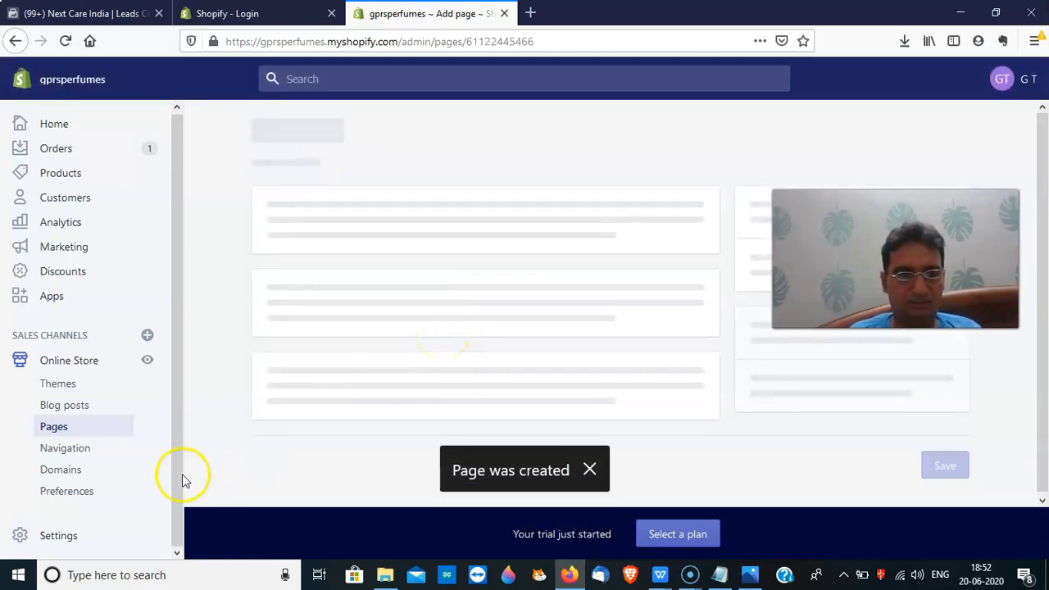
In Settings > General, enter 'GPRS Marketing' as the legal business name
{"action": "left_click", "coordinate": [62, 537]}
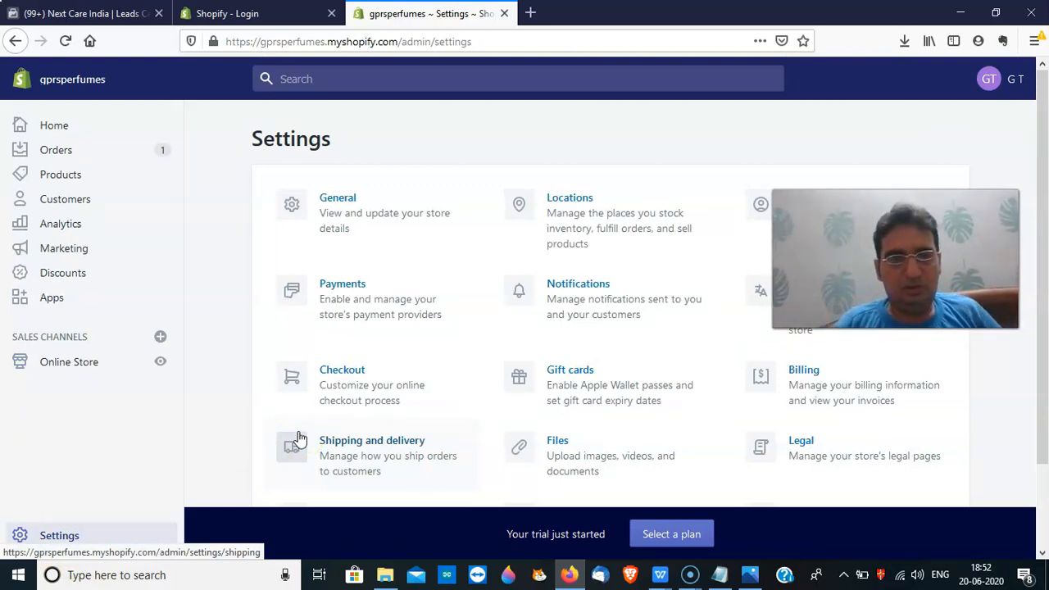
{"action": "left_click", "coordinate": [331, 205]}
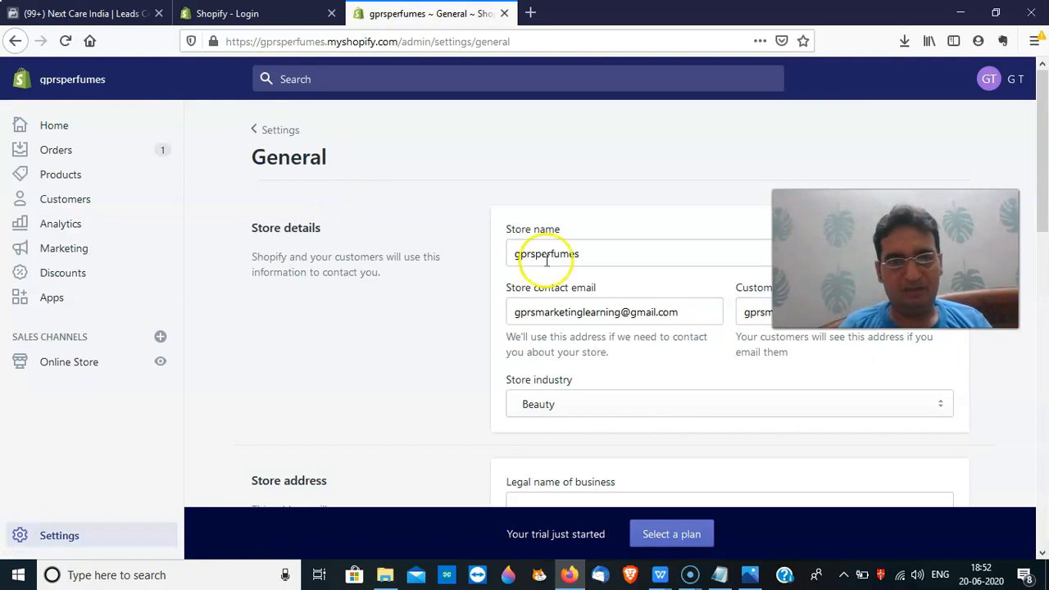
{"action": "left_click_drag", "start_coordinate": [1044, 146], "coordinate": [1045, 264]}
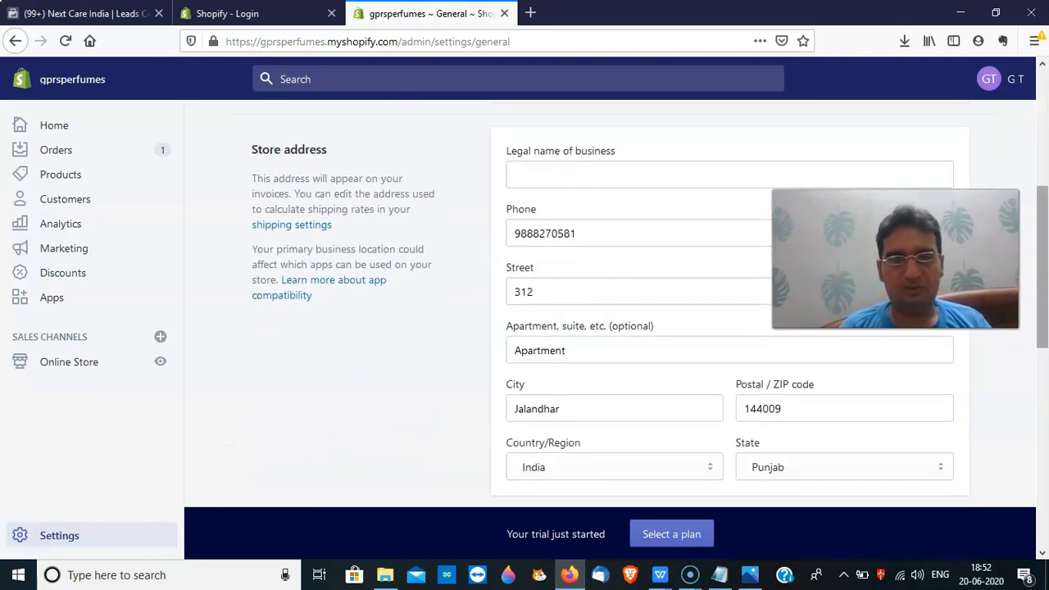
{"action": "left_click", "coordinate": [572, 181]}
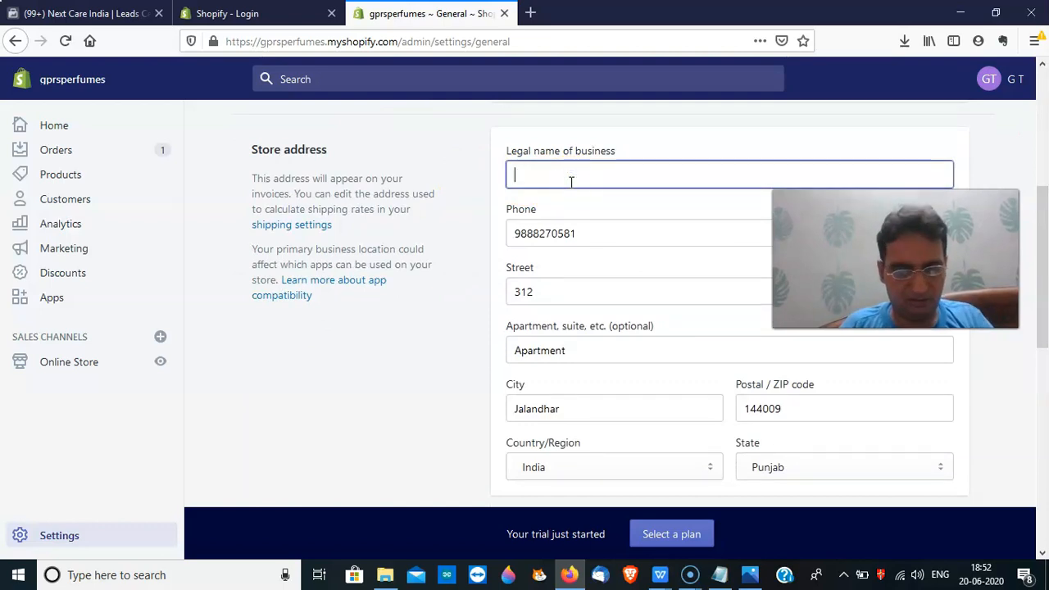
{"action": "type", "text": "GPS"}
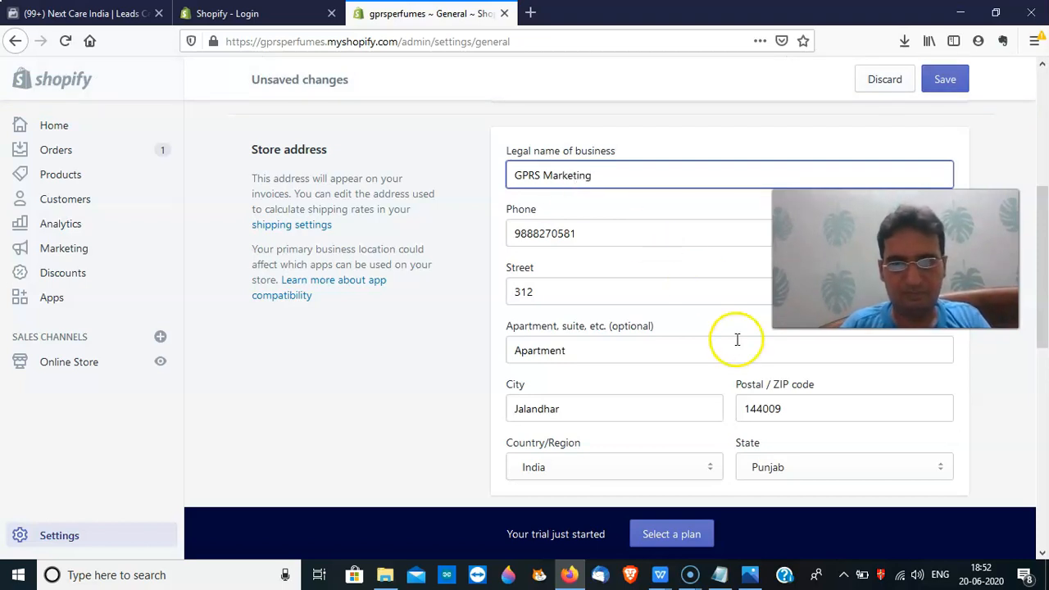
{"action": "left_click_drag", "start_coordinate": [1046, 291], "coordinate": [1033, 393]}
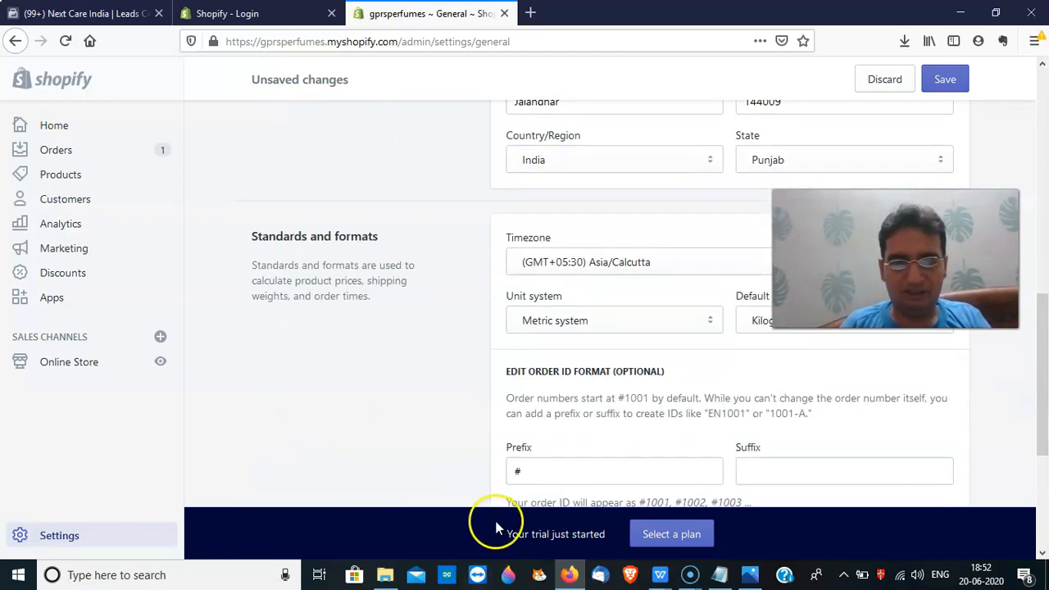
Try 'GPRS' as the order ID prefix and suffix, clear both, and save
{"action": "left_click", "coordinate": [545, 476]}
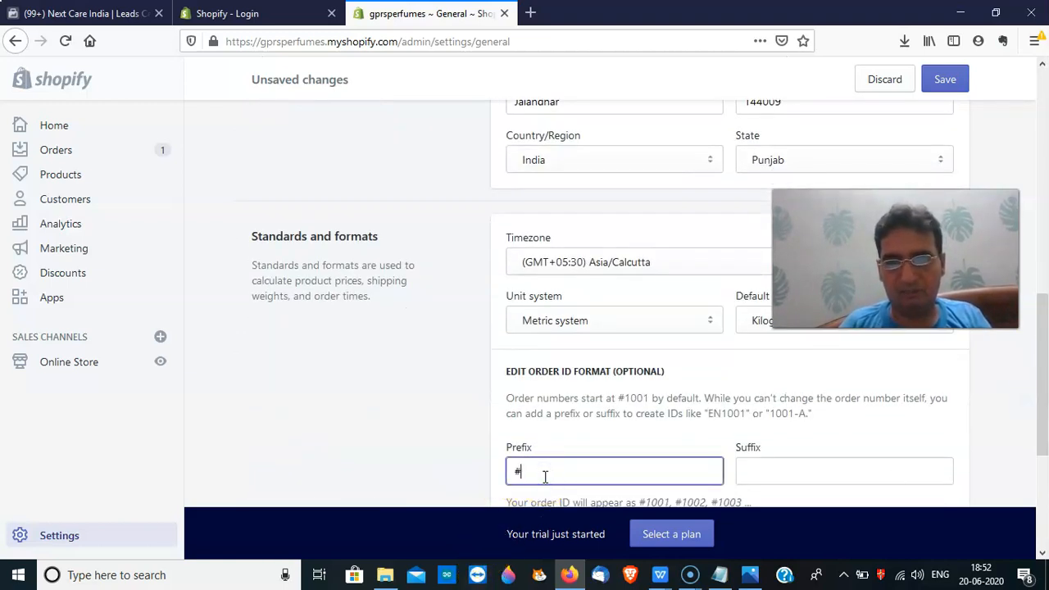
{"action": "left_click_drag", "start_coordinate": [1042, 401], "coordinate": [1045, 432]}
{"action": "type", "text": "GPRS"}
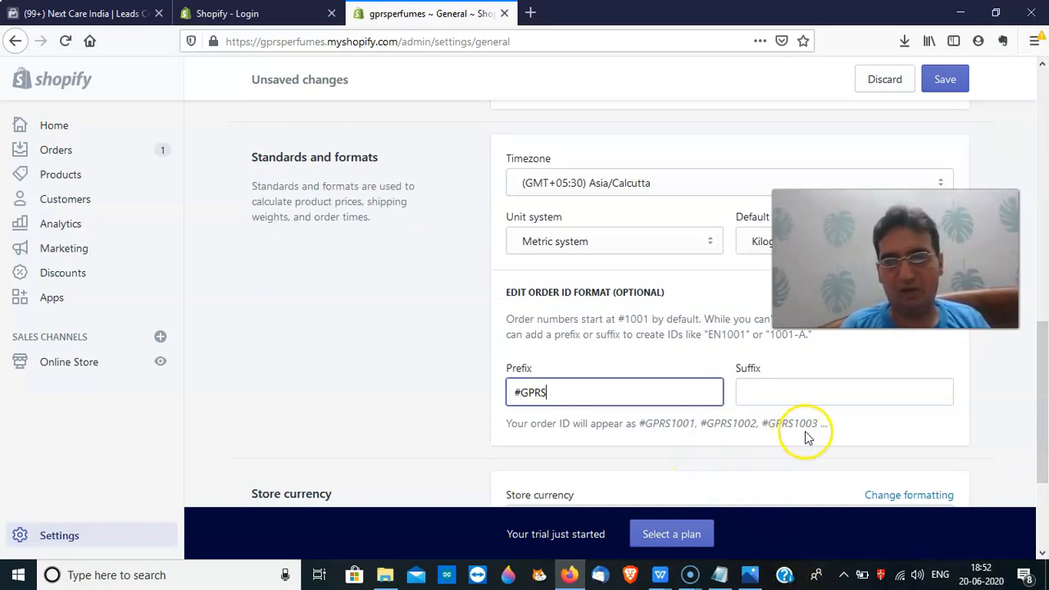
{"action": "left_click", "coordinate": [825, 391]}
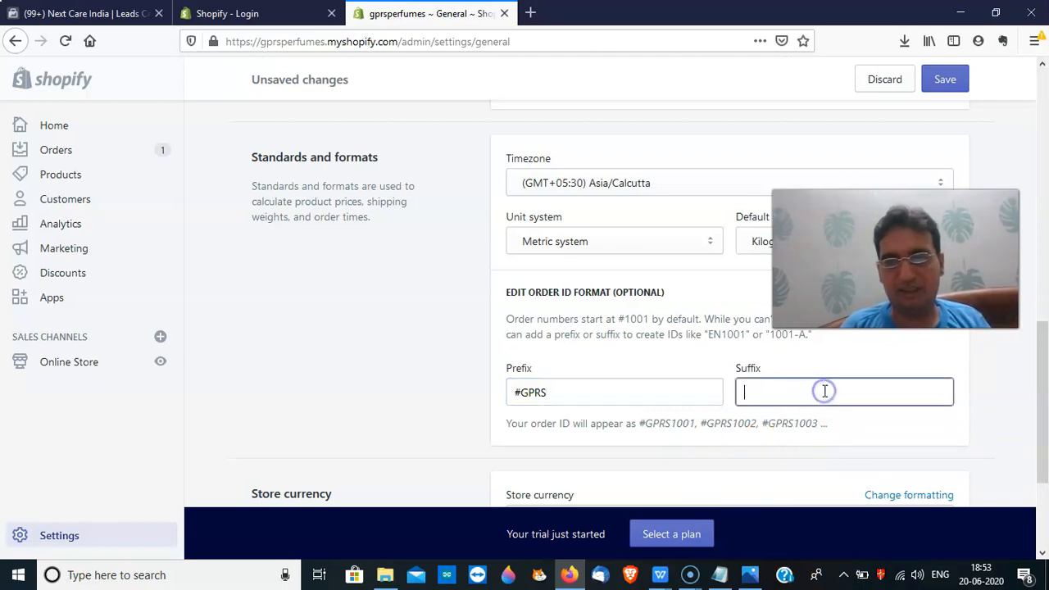
{"action": "left_click", "coordinate": [570, 404]}
{"action": "key", "text": "BackSpace"}
{"action": "key", "text": "BackSpace"}
{"action": "key", "text": "BackSpace"}
{"action": "key", "text": "BackSpace"}
{"action": "left_click", "coordinate": [768, 393]}
{"action": "type", "text": "GPRS"}
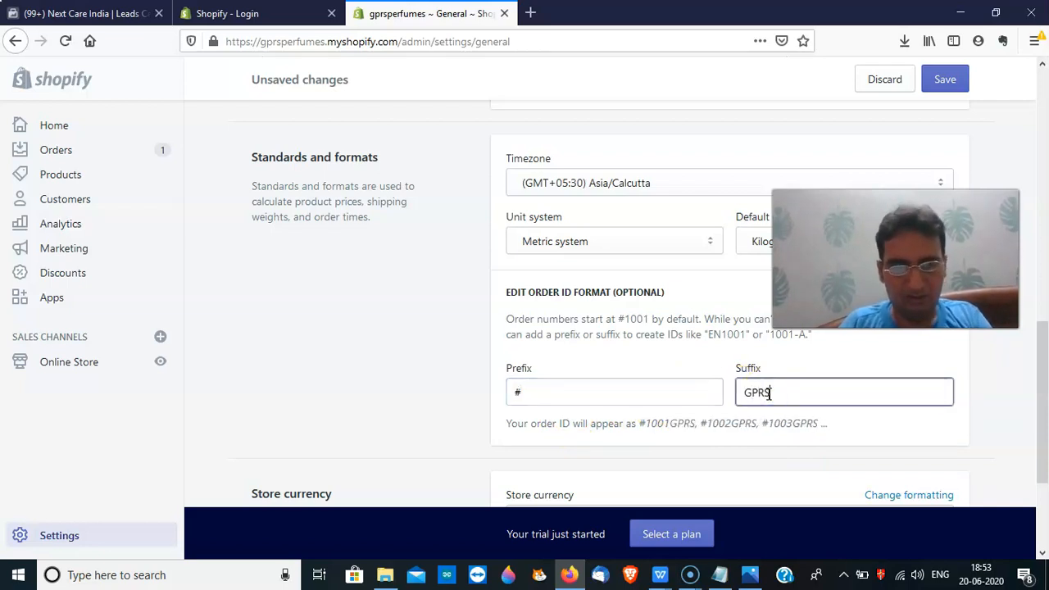
{"action": "key", "text": "BackSpace"}
{"action": "key", "text": "BackSpace"}
{"action": "key", "text": "BackSpace"}
{"action": "key", "text": "BackSpace"}
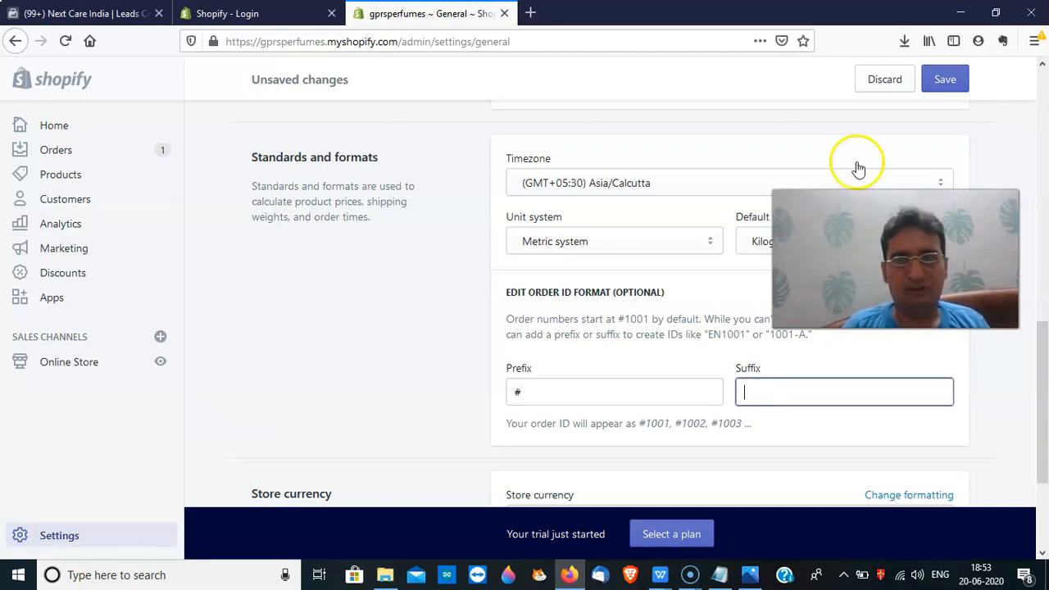
{"action": "left_click", "coordinate": [937, 90]}
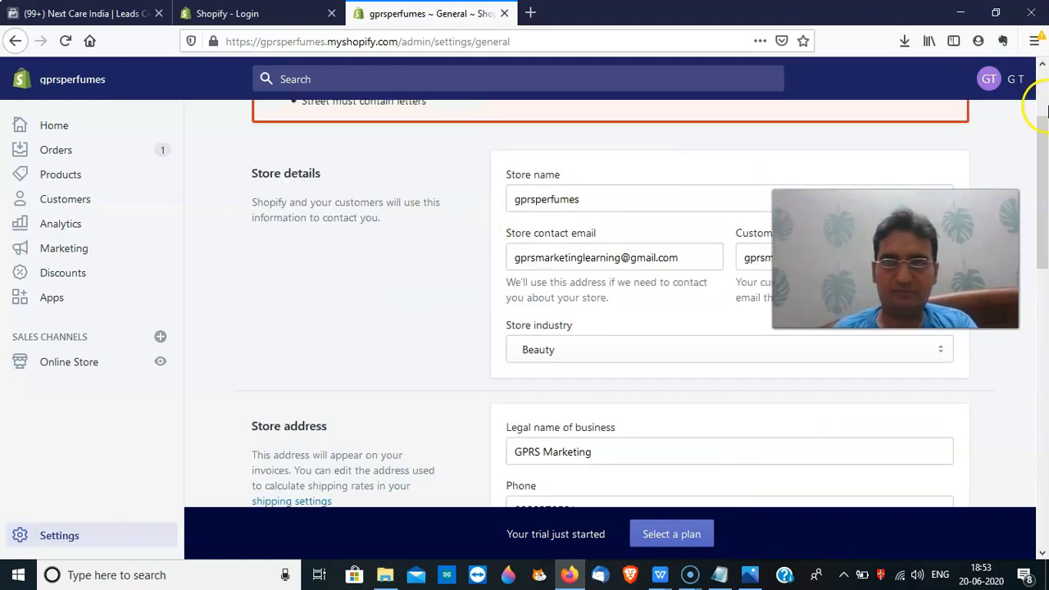
Correct the street address to '312, JJ' and save the general settings
{"action": "left_click_drag", "start_coordinate": [1044, 129], "coordinate": [1045, 193]}
{"action": "left_click", "coordinate": [601, 377]}
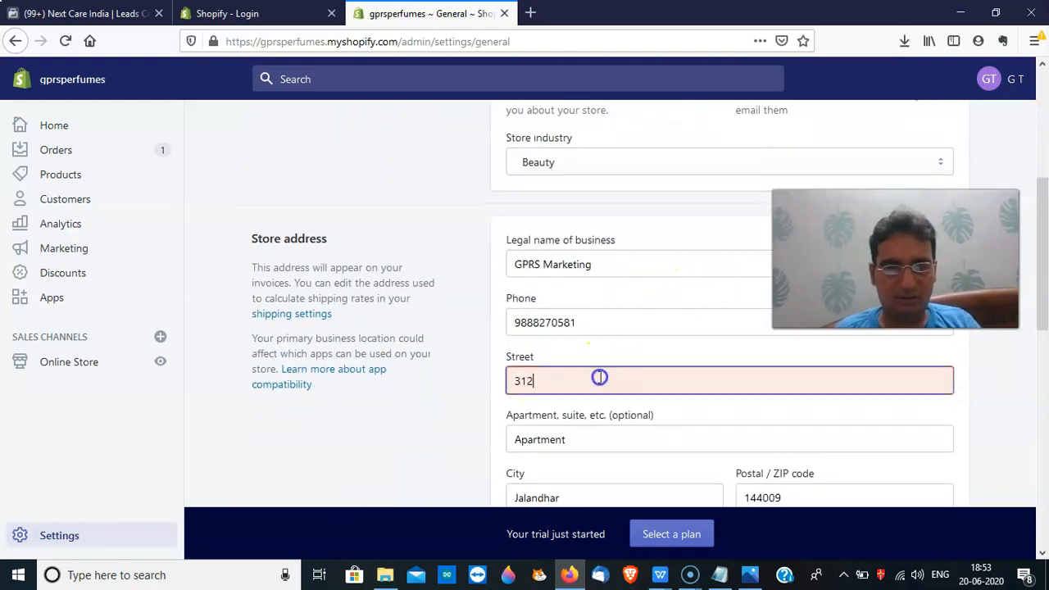
{"action": "type", "text": "dj"}
{"action": "key", "text": "BackSpace"}
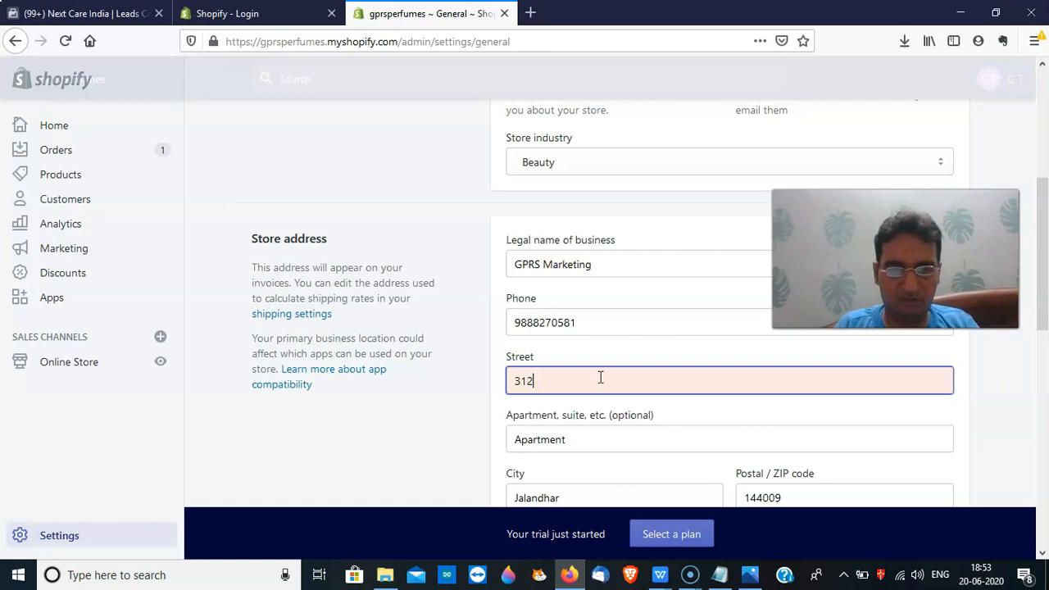
{"action": "type", "text": ", JJ"}
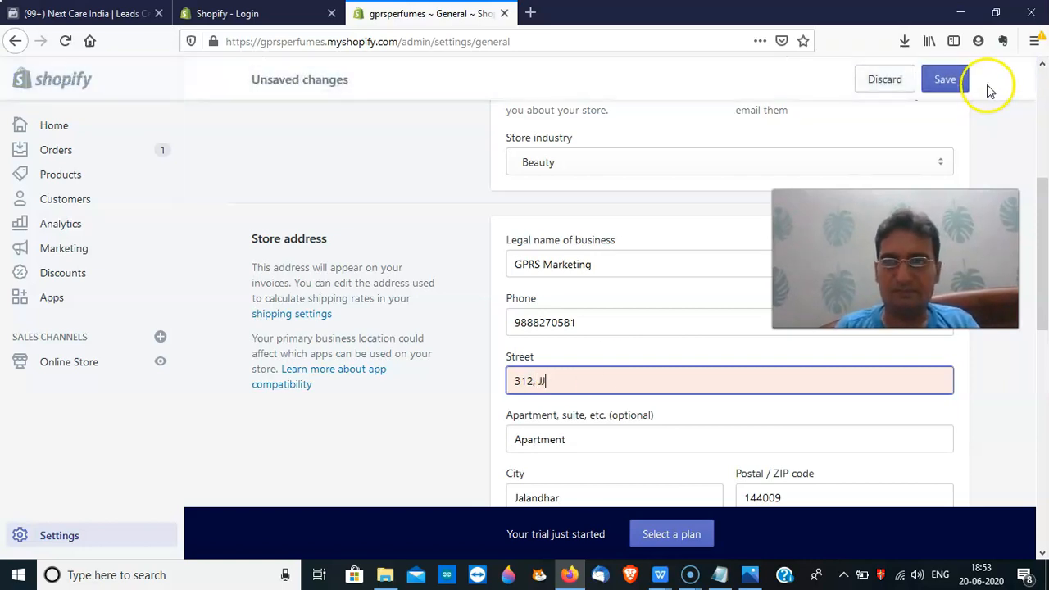
{"action": "left_click", "coordinate": [945, 79]}
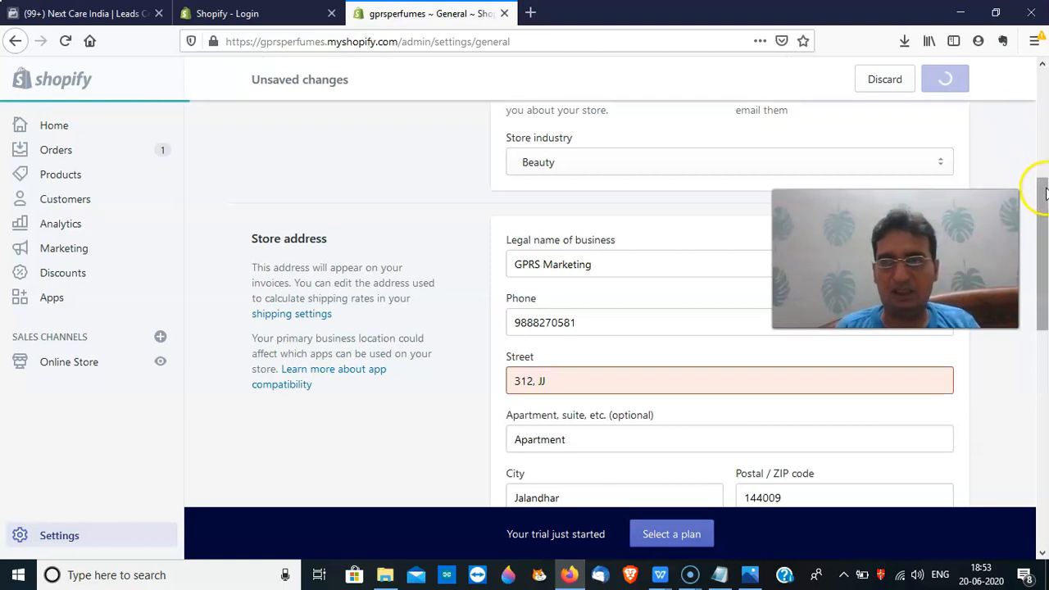
{"action": "left_click_drag", "start_coordinate": [1045, 194], "coordinate": [1039, 72]}
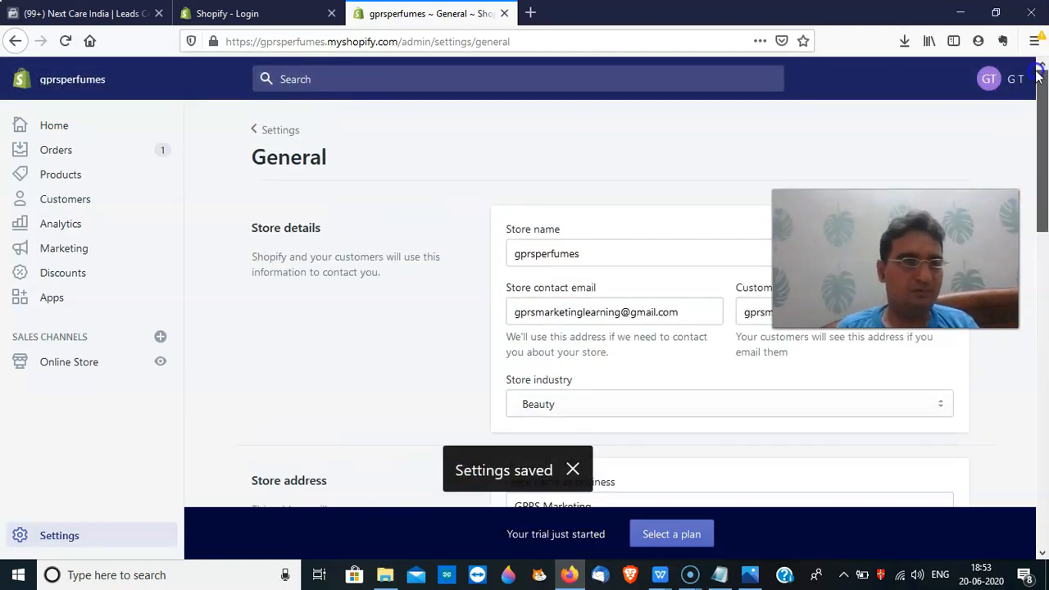
Open Settings > Payments and bring up third-party providers such as Bogus Gateway, Cashfree and PayU Money
{"action": "left_click", "coordinate": [257, 133]}
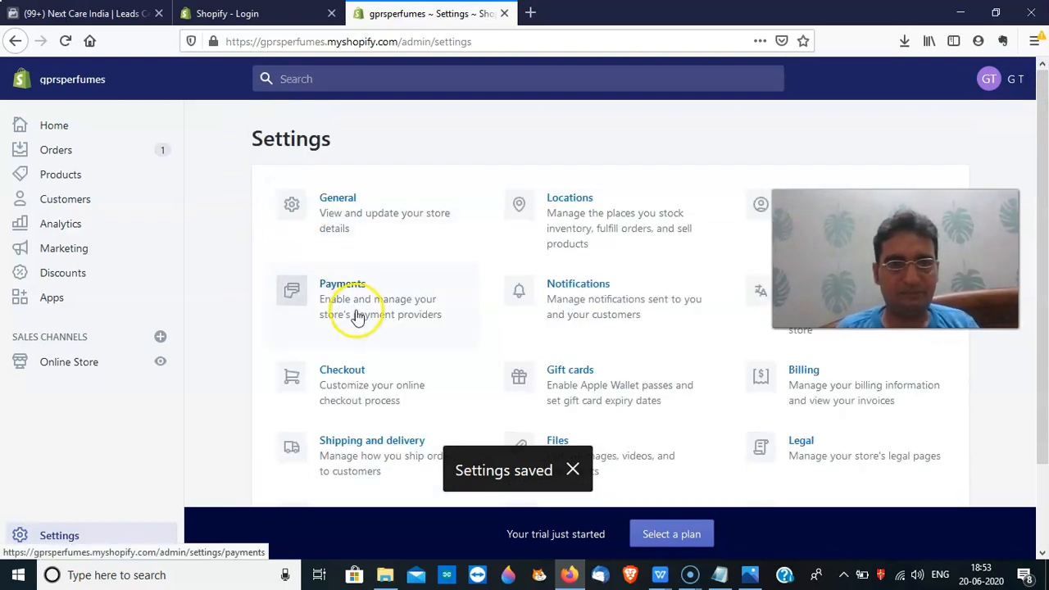
{"action": "left_click", "coordinate": [353, 305]}
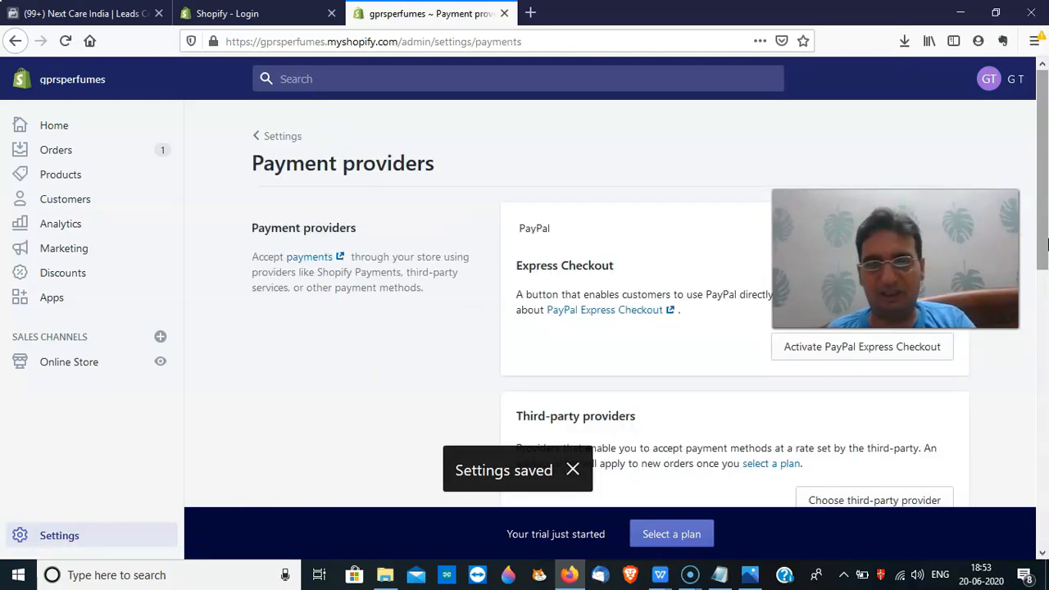
{"action": "left_click", "coordinate": [1045, 215]}
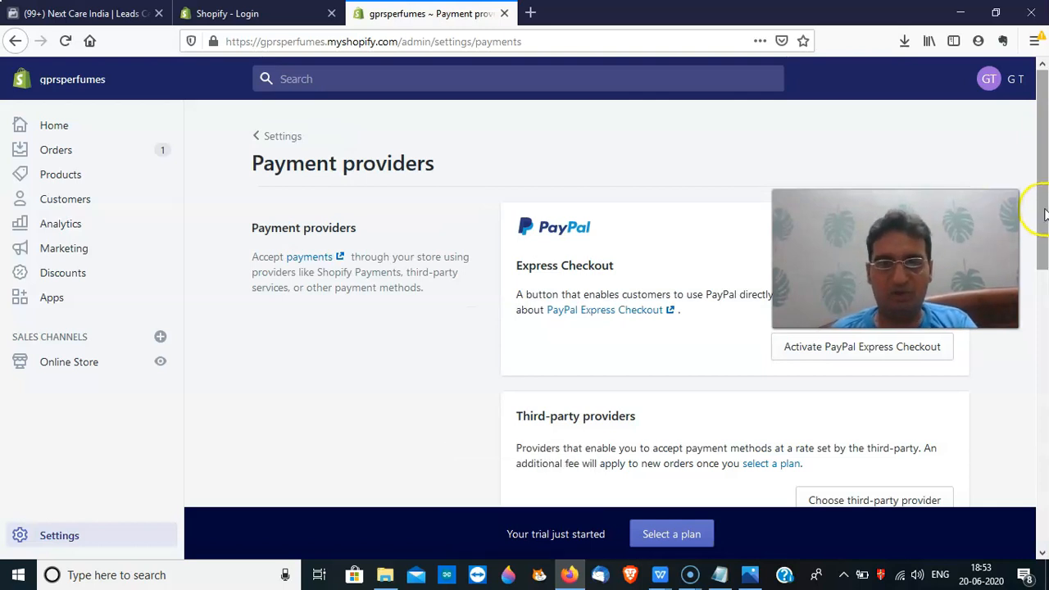
{"action": "scroll", "coordinate": [1043, 211], "scroll_direction": "down", "scroll_amount": 2}
{"action": "scroll", "coordinate": [1041, 210], "scroll_direction": "up", "scroll_amount": 2}
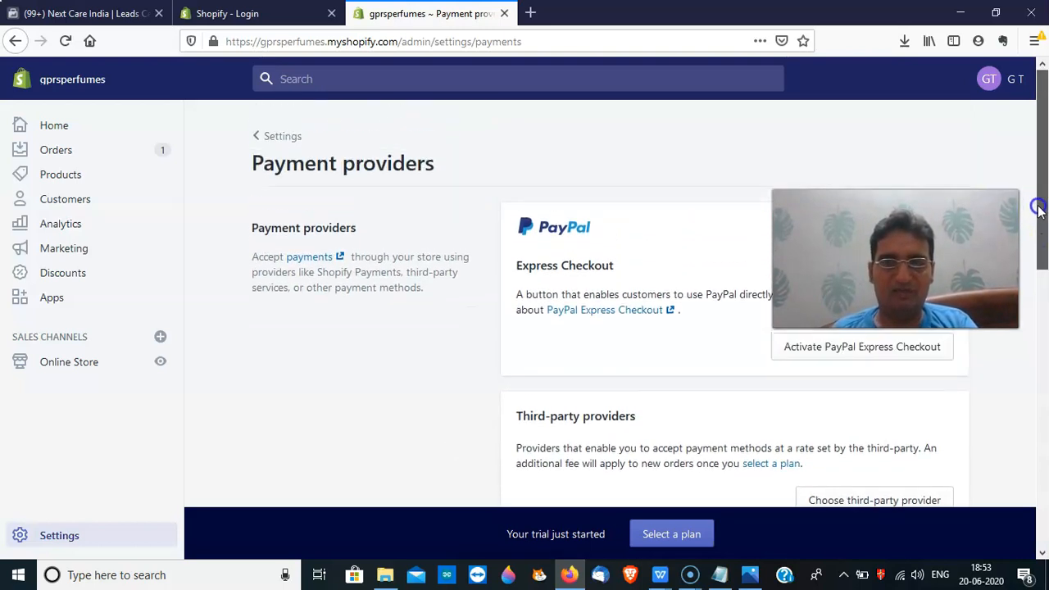
{"action": "left_click_drag", "start_coordinate": [1037, 204], "coordinate": [1044, 407]}
{"action": "left_click_drag", "start_coordinate": [1041, 361], "coordinate": [1023, 283]}
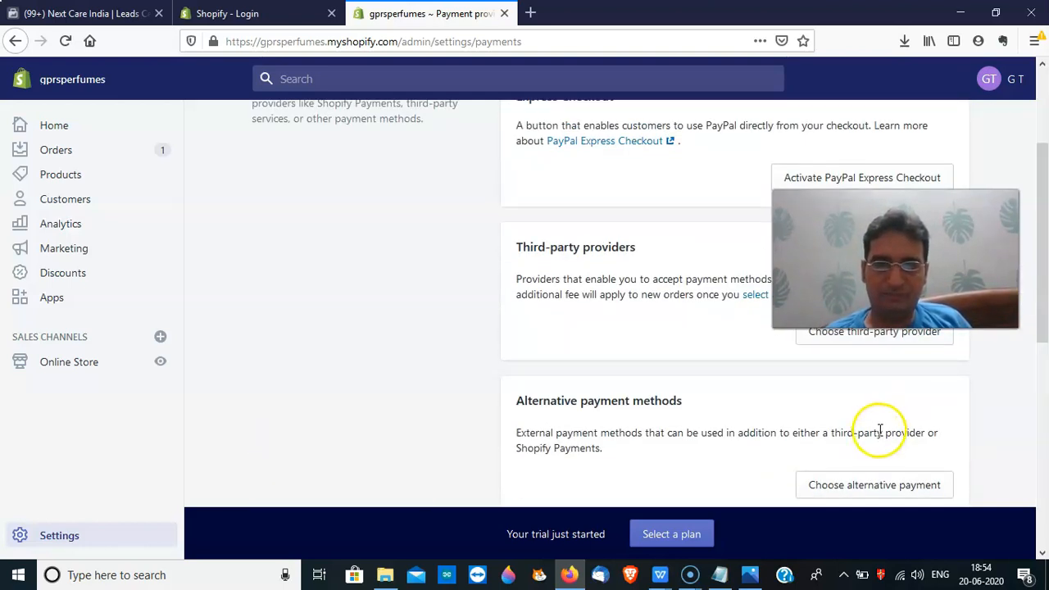
{"action": "left_click_drag", "start_coordinate": [951, 287], "coordinate": [934, 213]}
{"action": "left_click", "coordinate": [869, 331]}
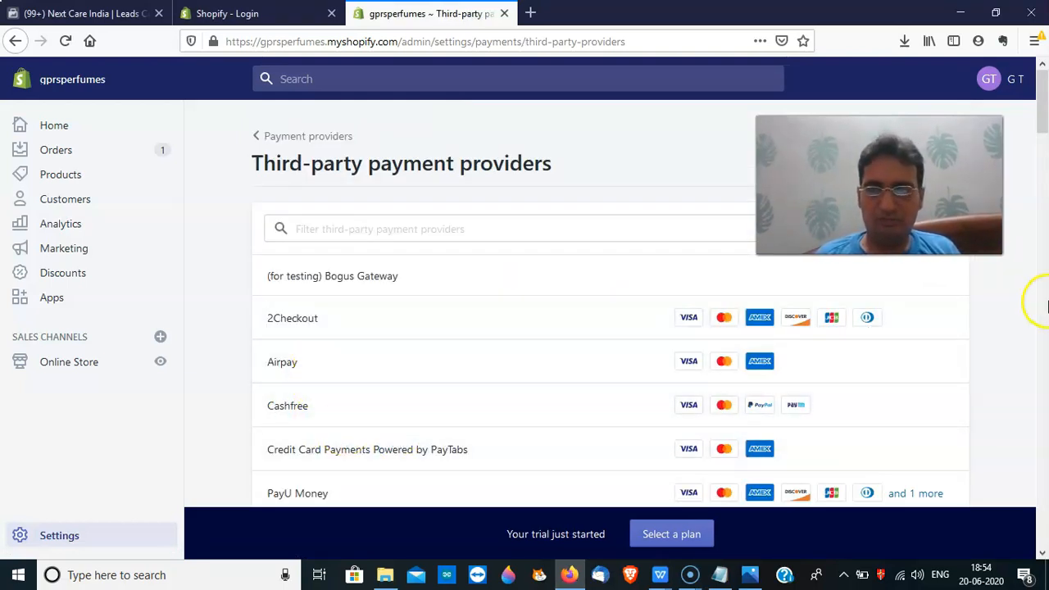
Inspect the PayU Money settings with its Merchant Key and Salt fields, then return to the provider list
{"action": "left_click_drag", "start_coordinate": [1041, 123], "coordinate": [1040, 153]}
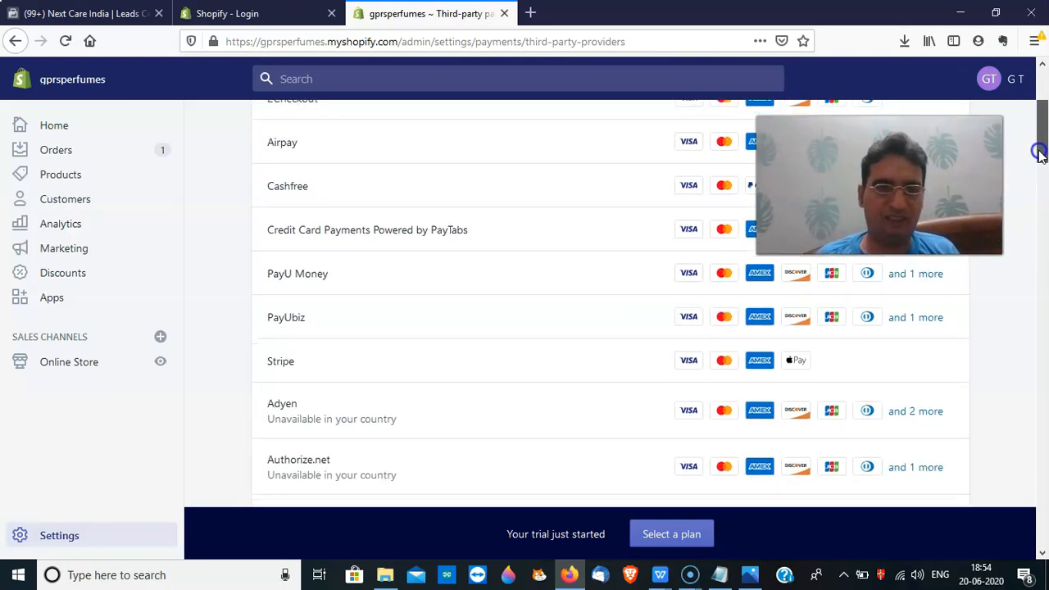
{"action": "left_click", "coordinate": [301, 275]}
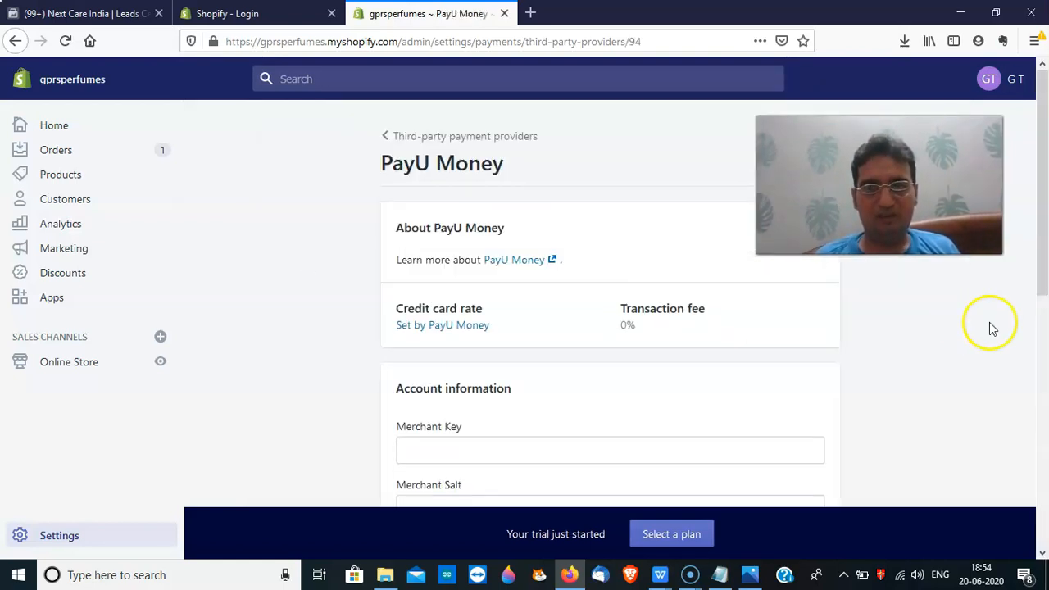
{"action": "scroll", "coordinate": [1046, 272], "scroll_direction": "down", "scroll_amount": 1}
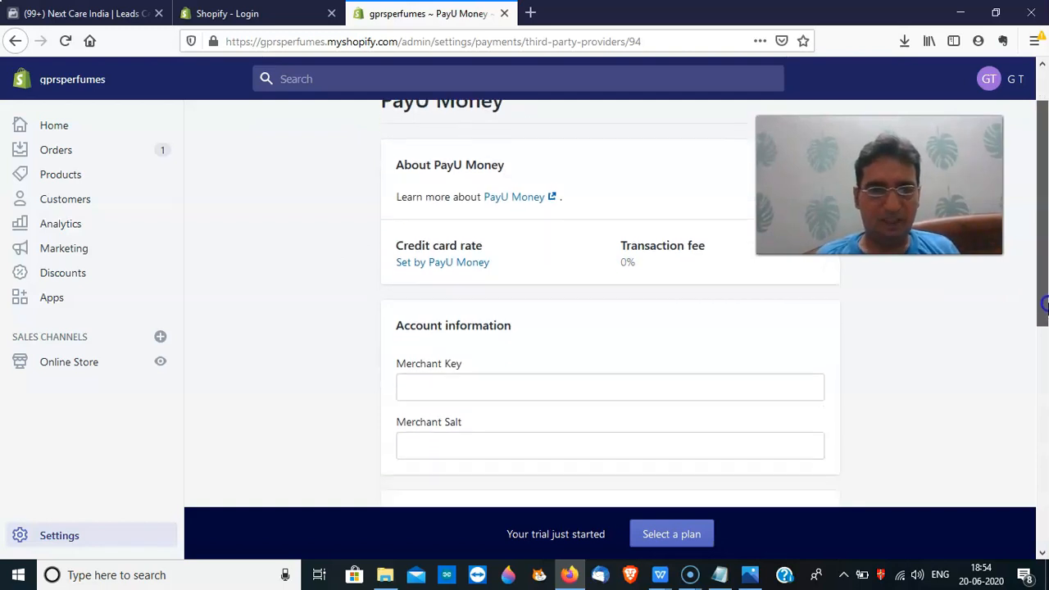
{"action": "left_click_drag", "start_coordinate": [1046, 264], "coordinate": [1044, 504]}
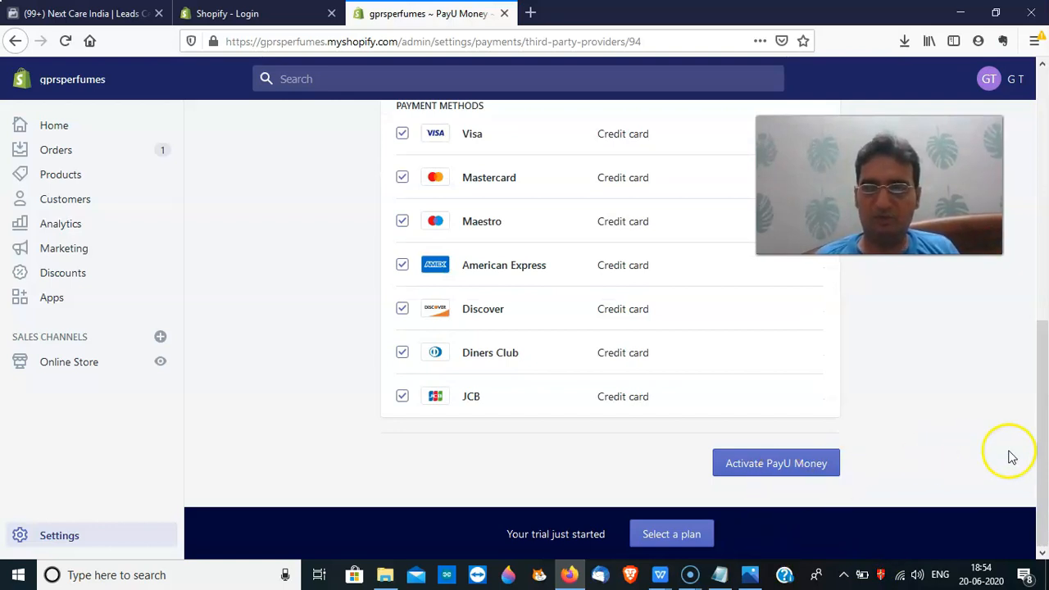
{"action": "left_click_drag", "start_coordinate": [1044, 443], "coordinate": [1045, 412]}
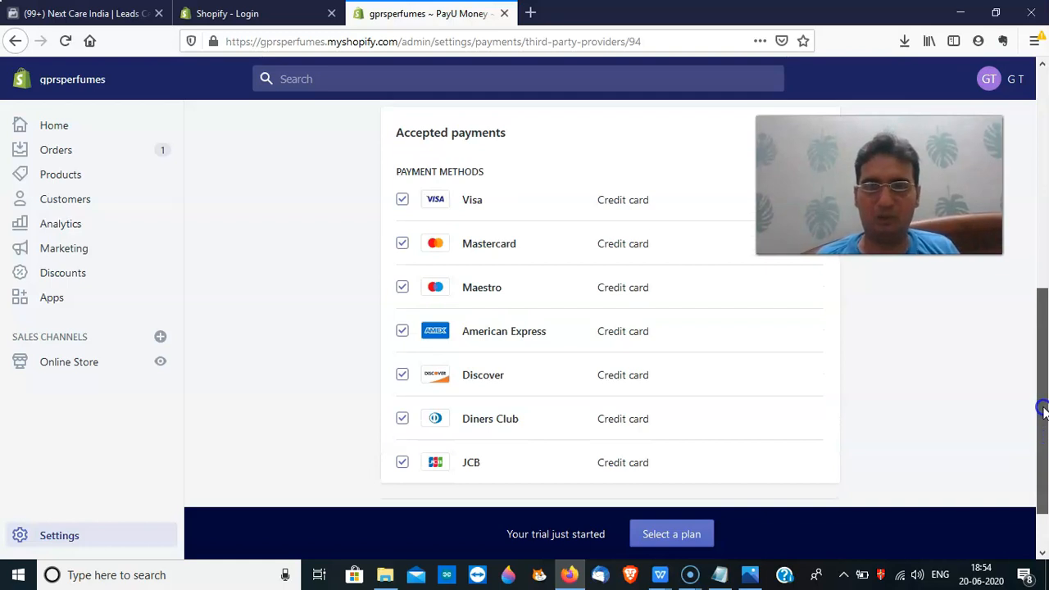
{"action": "left_click_drag", "start_coordinate": [1044, 412], "coordinate": [1034, 212]}
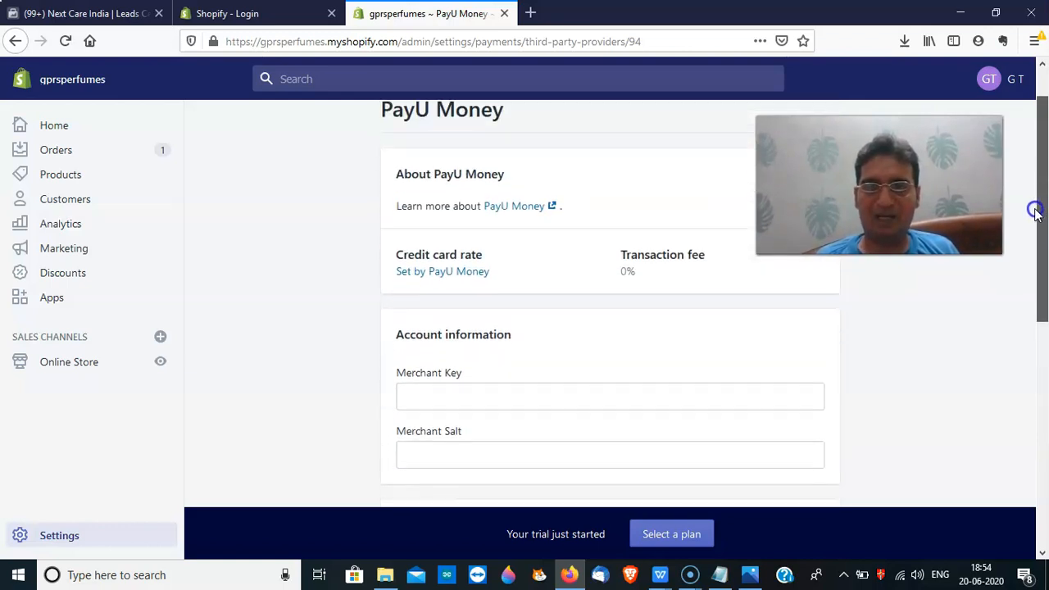
{"action": "scroll", "coordinate": [1035, 211], "scroll_direction": "up", "scroll_amount": 1}
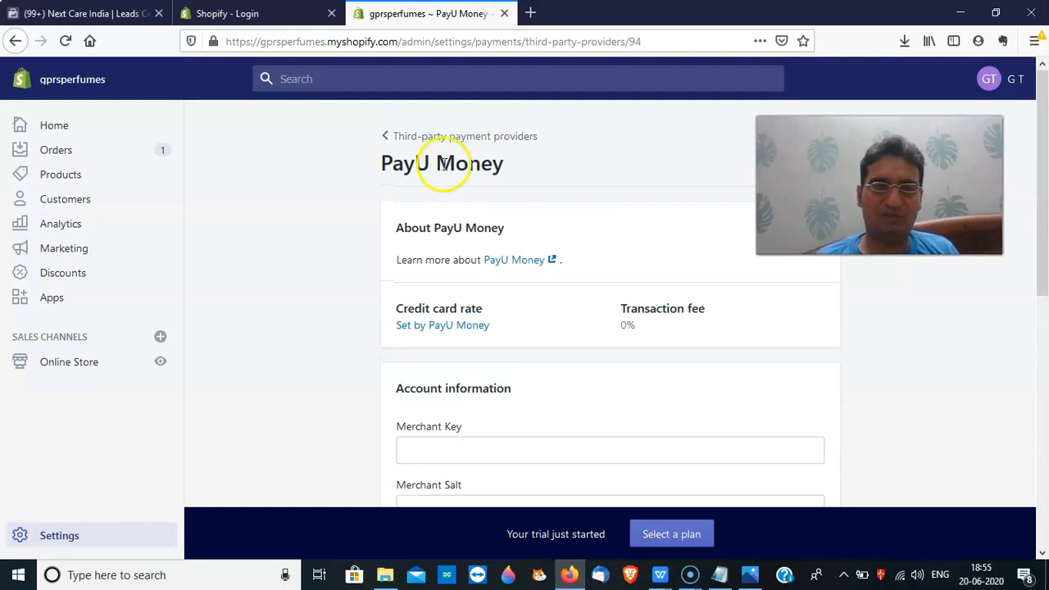
{"action": "left_click", "coordinate": [390, 139]}
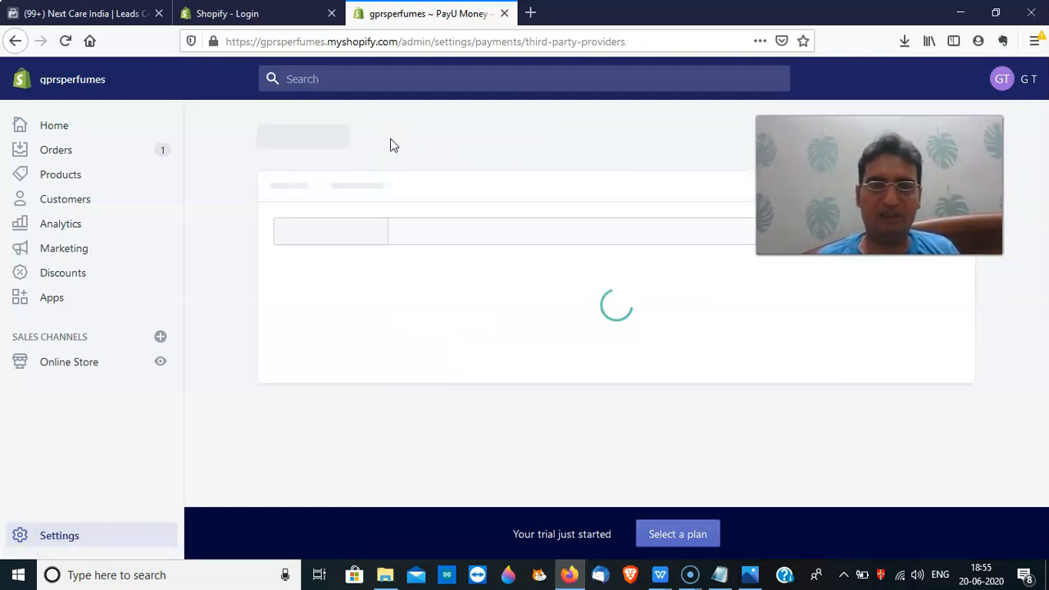
Browse alternative providers like PayTM and Razorpay, then return to the Manual payment methods section
{"action": "left_click", "coordinate": [291, 138]}
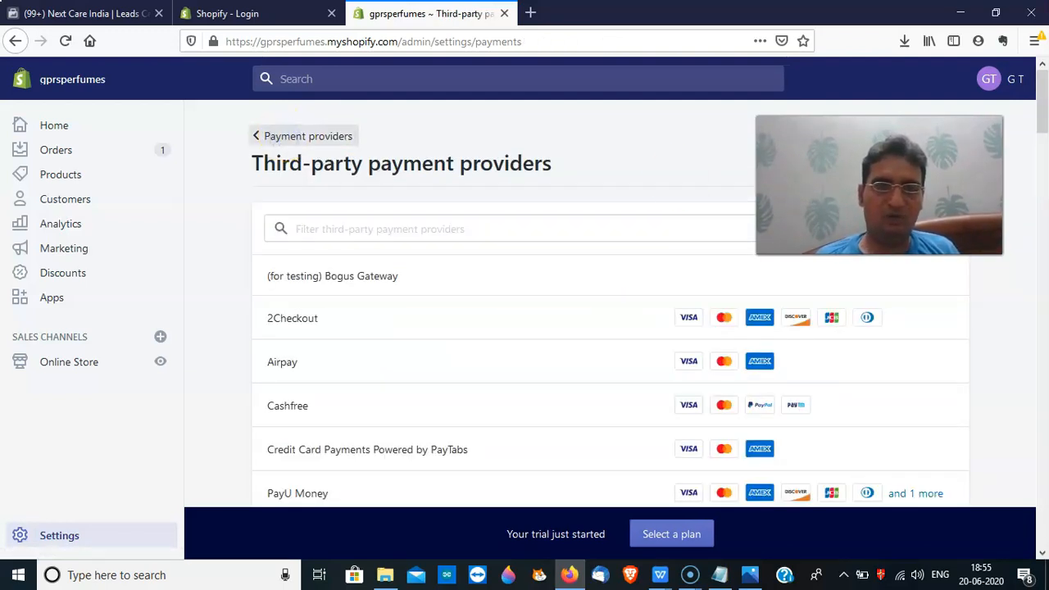
{"action": "left_click_drag", "start_coordinate": [1041, 199], "coordinate": [1033, 301]}
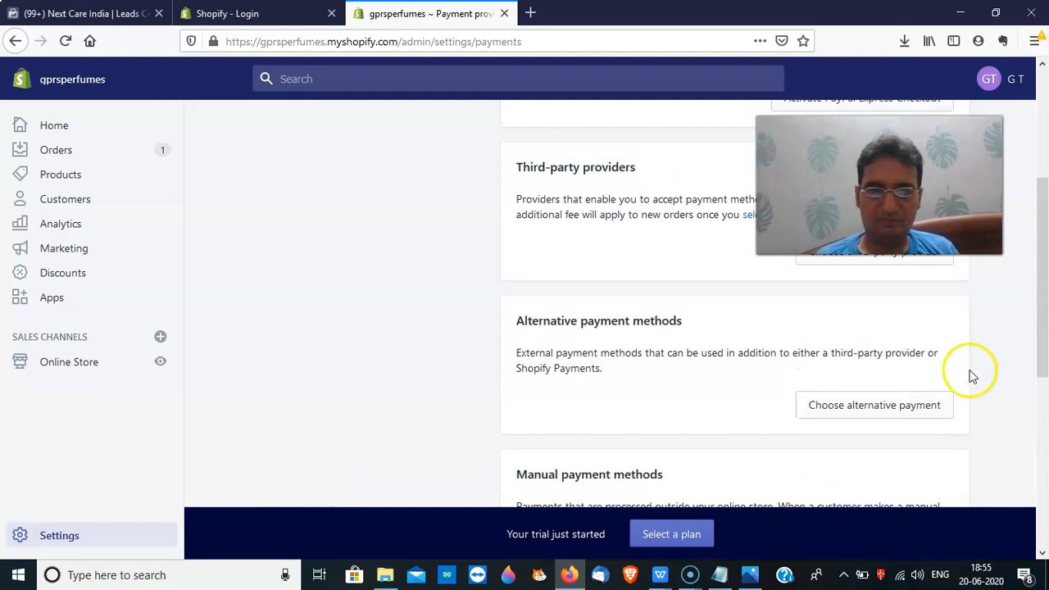
{"action": "scroll", "coordinate": [1046, 336], "scroll_direction": "down", "scroll_amount": 2}
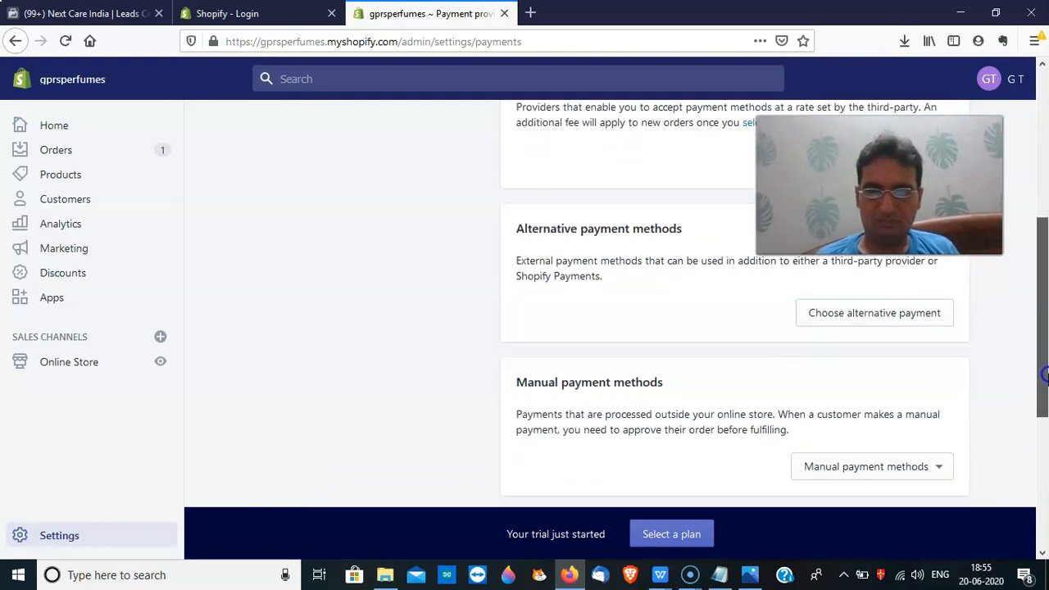
{"action": "left_click", "coordinate": [858, 313]}
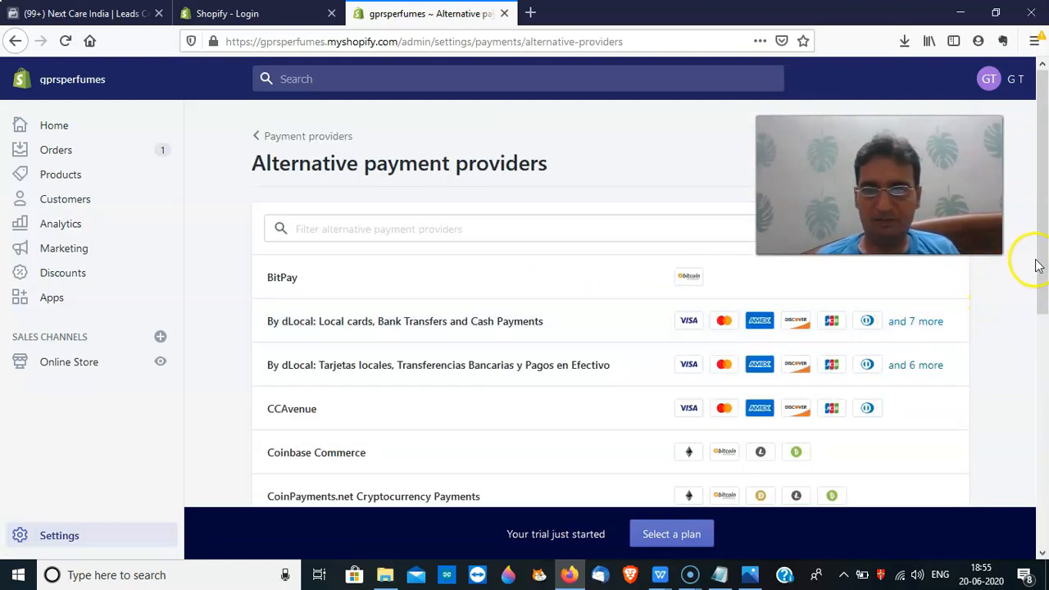
{"action": "left_click_drag", "start_coordinate": [1042, 271], "coordinate": [1011, 243]}
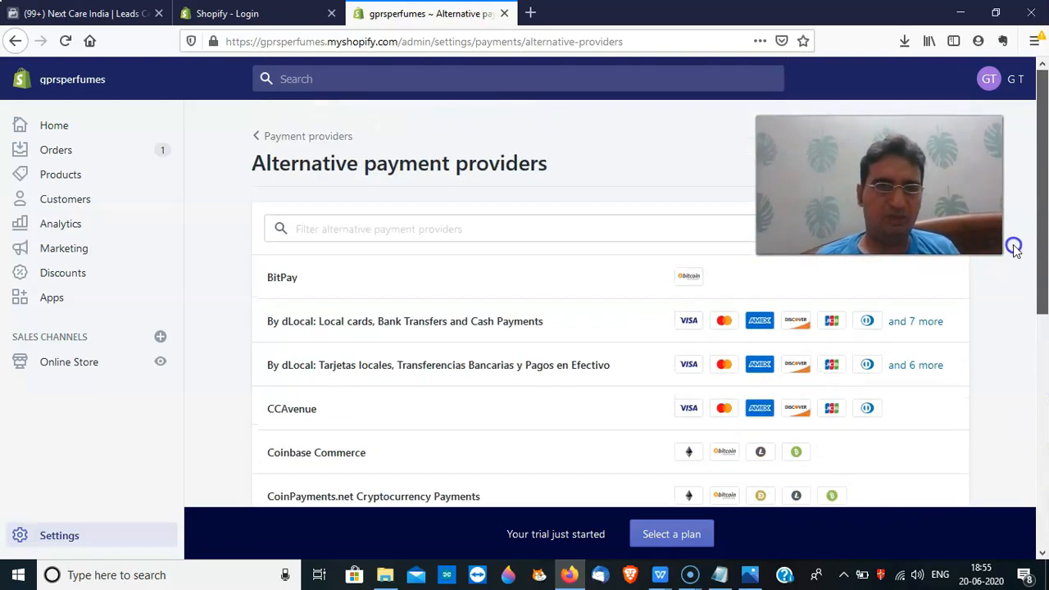
{"action": "left_click", "coordinate": [256, 136]}
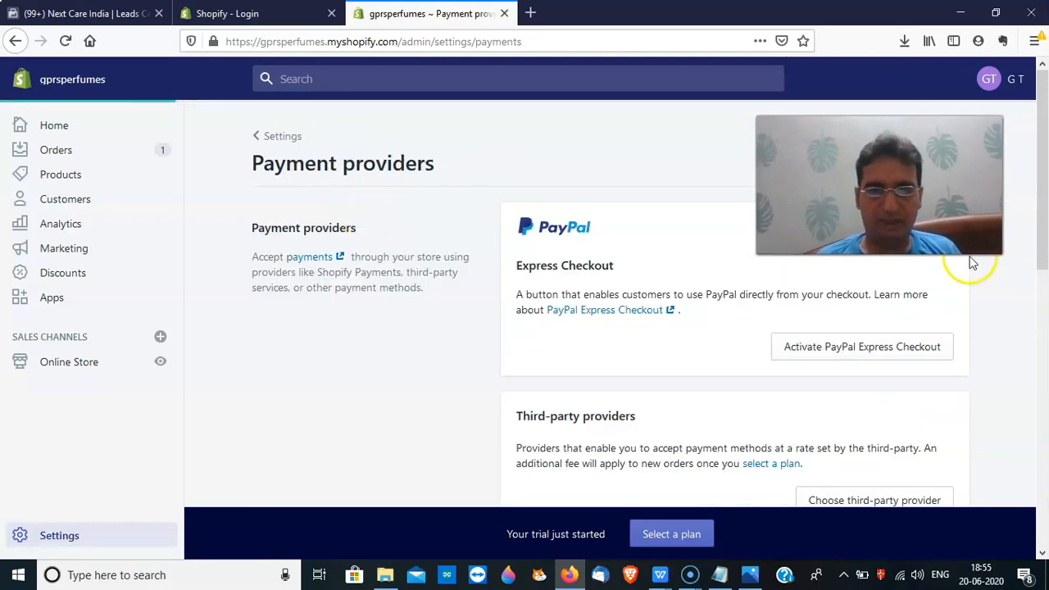
{"action": "left_click_drag", "start_coordinate": [1046, 219], "coordinate": [1046, 381]}
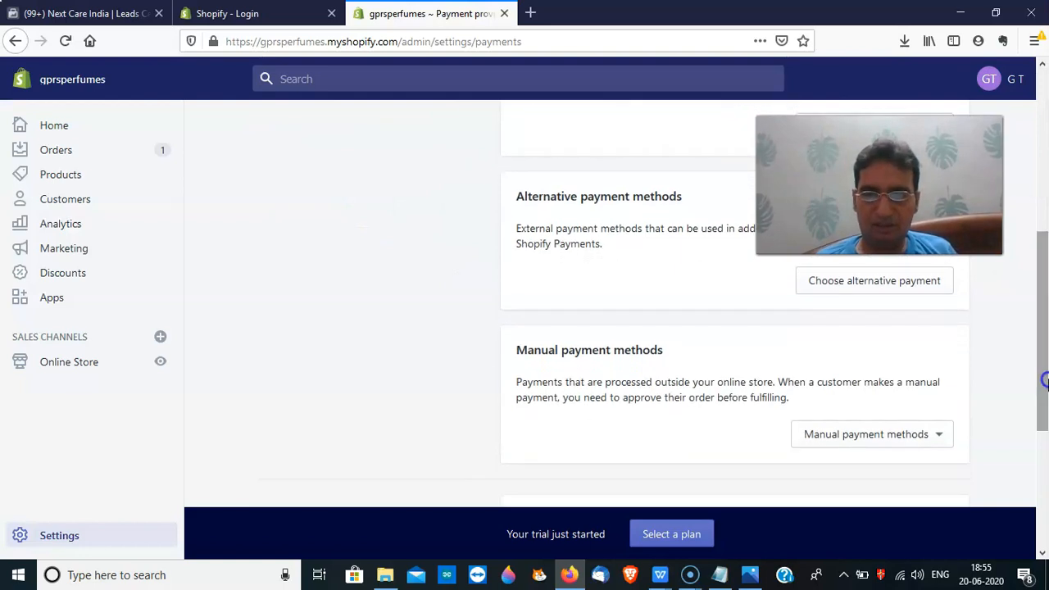
Activate Cash on Delivery (COD) with pay-on-delivery instructions and the note 'Please confirm your order on call'
{"action": "left_click", "coordinate": [892, 441]}
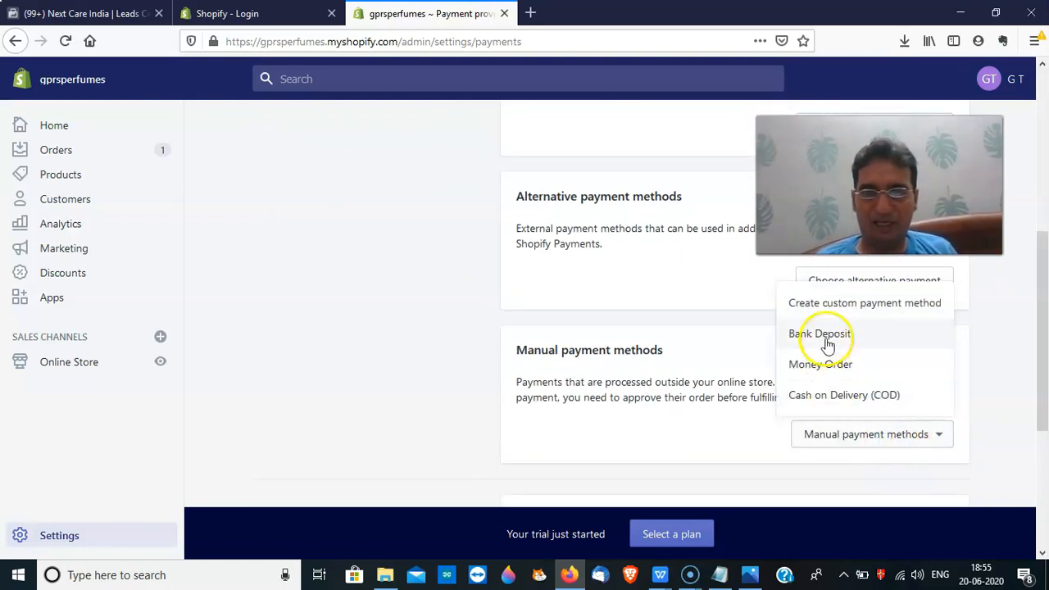
{"action": "left_click", "coordinate": [842, 400]}
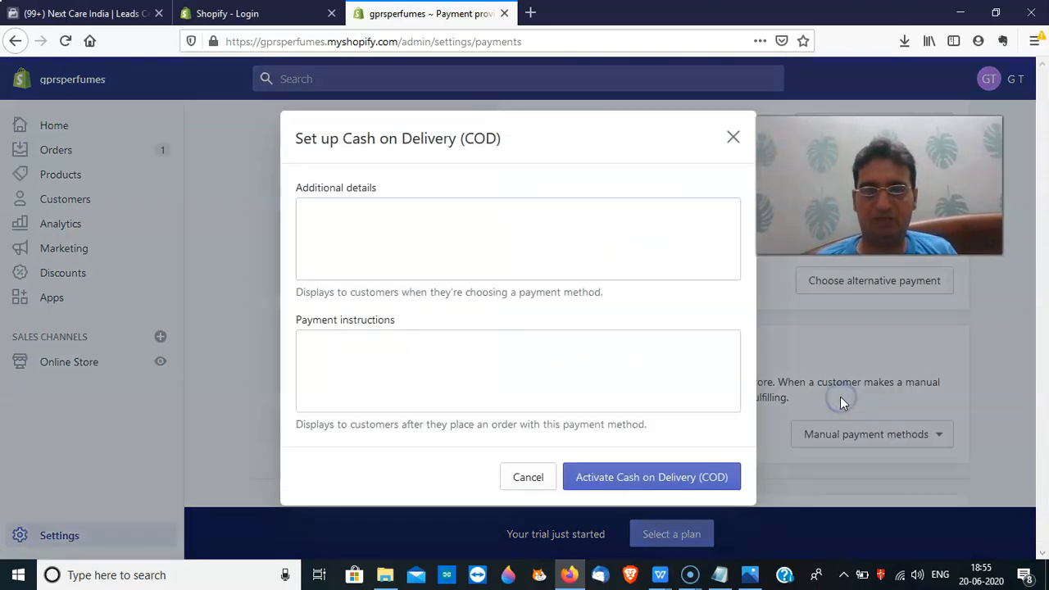
{"action": "left_click", "coordinate": [519, 251]}
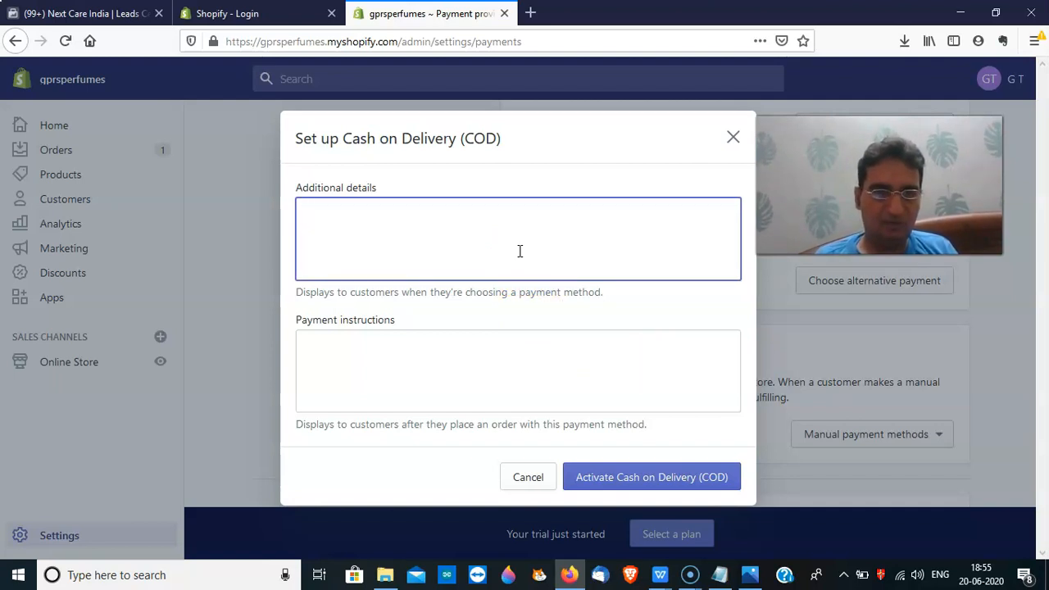
{"action": "left_click", "coordinate": [454, 364]}
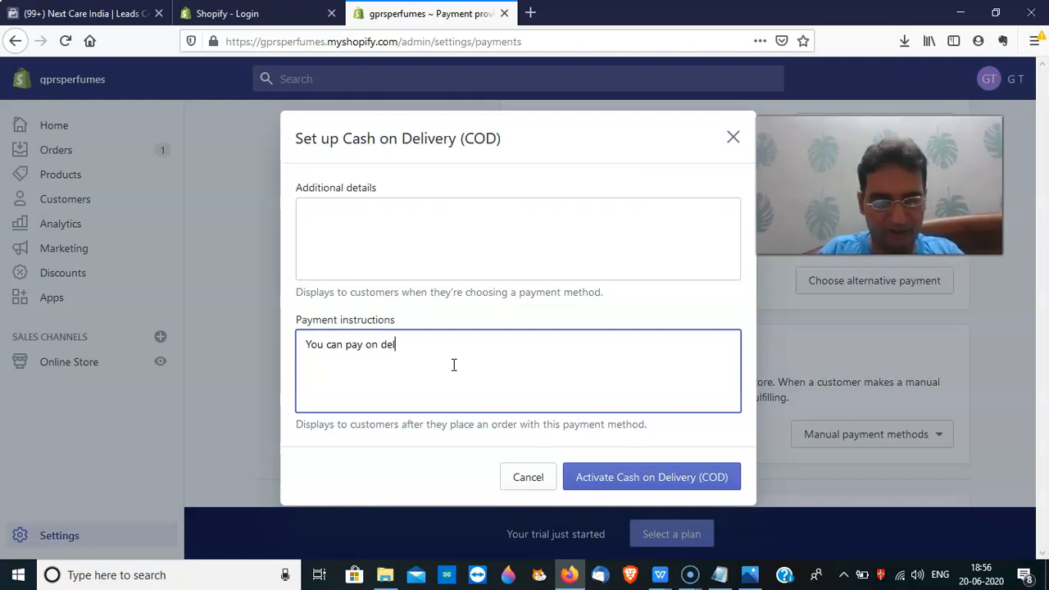
{"action": "left_click", "coordinate": [471, 258]}
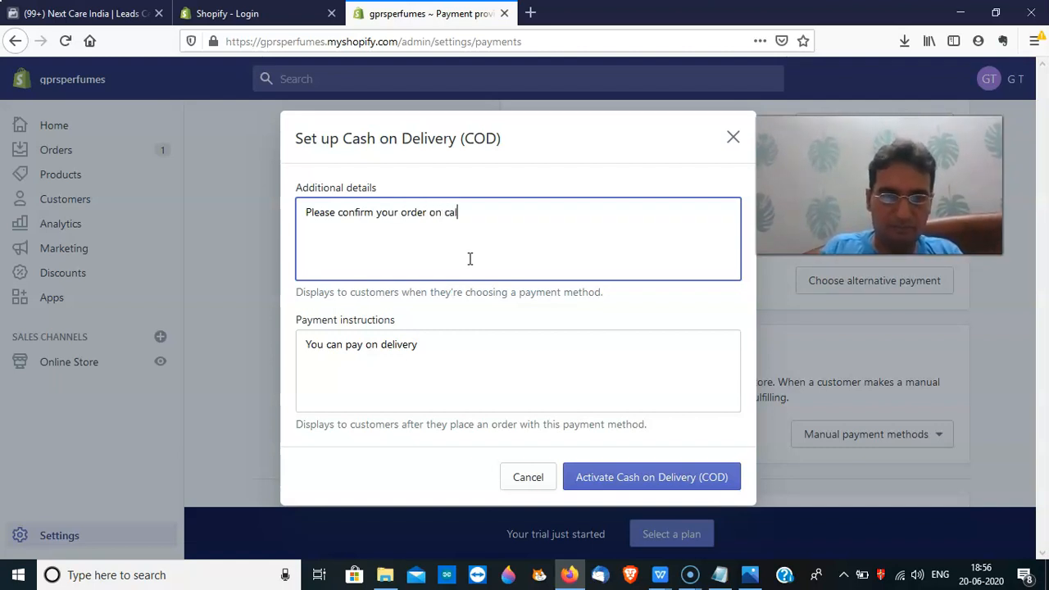
{"action": "left_click", "coordinate": [681, 483]}
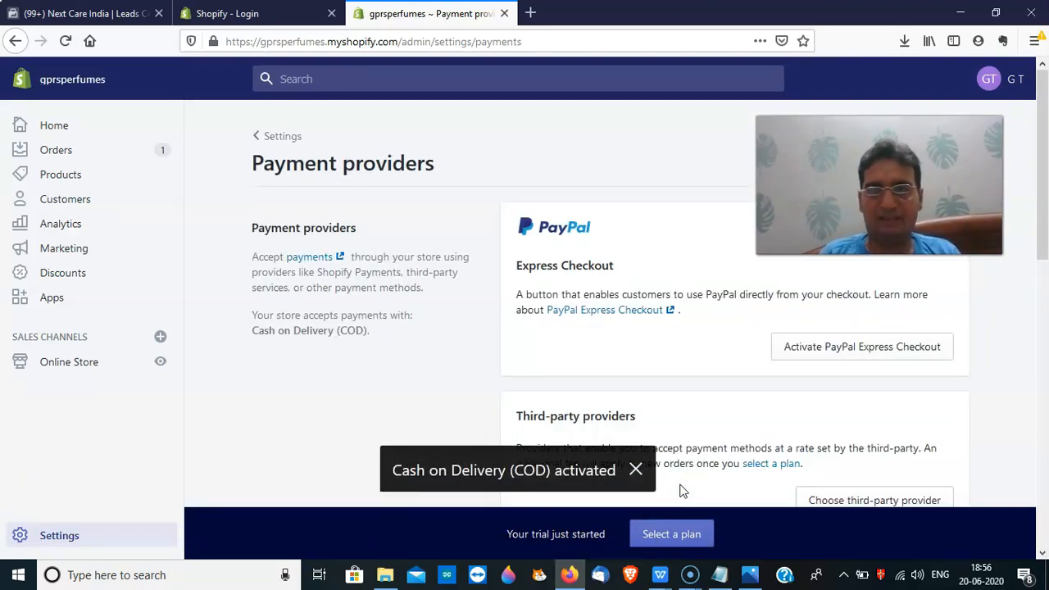
In Checkout settings, make customer accounts optional and require first and last name
{"action": "left_click_drag", "start_coordinate": [1044, 234], "coordinate": [1032, 168]}
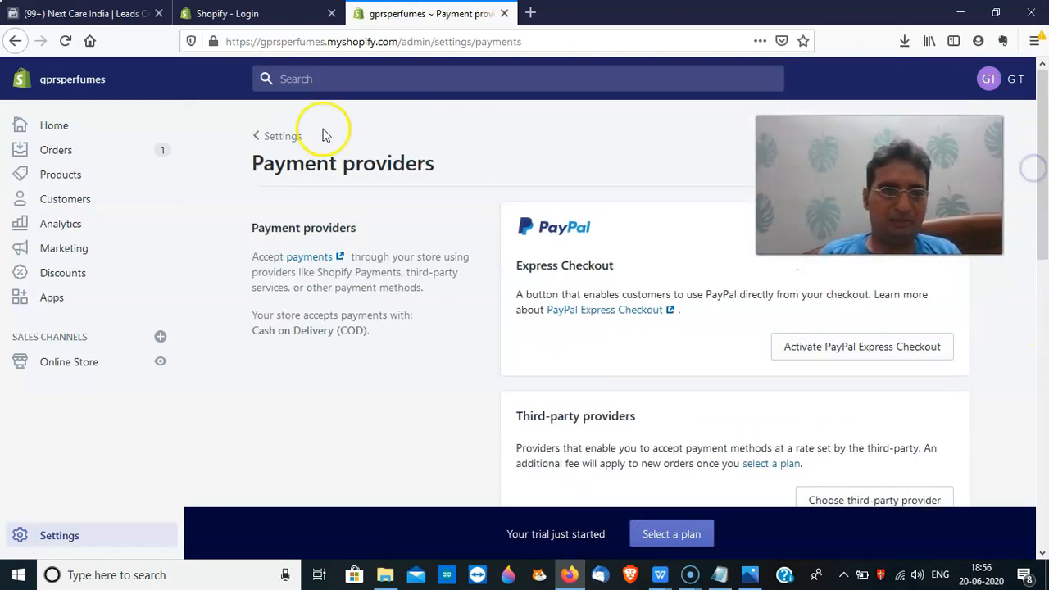
{"action": "left_click", "coordinate": [276, 138]}
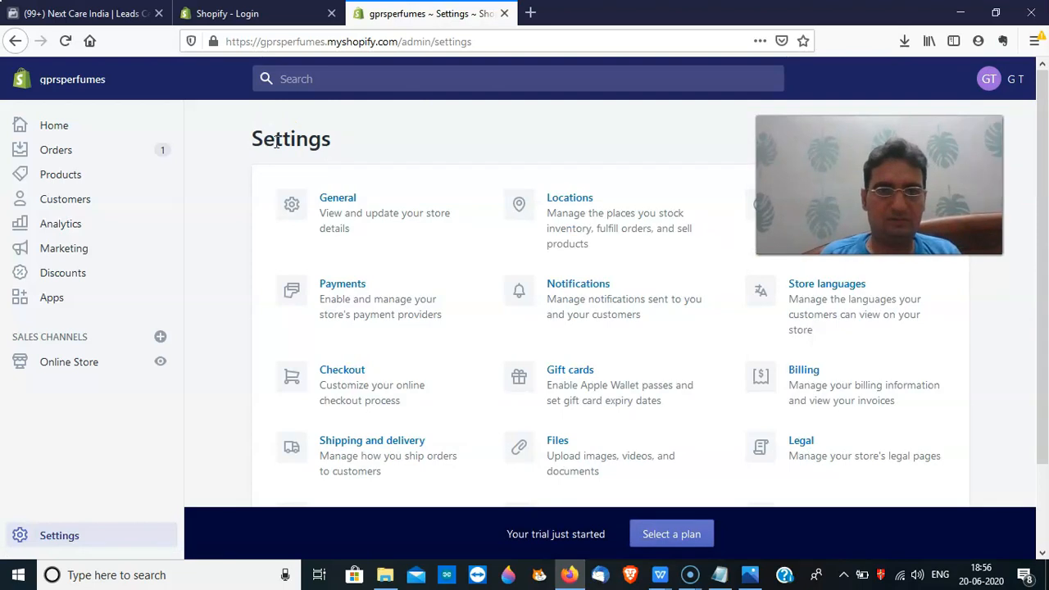
{"action": "left_click", "coordinate": [359, 383]}
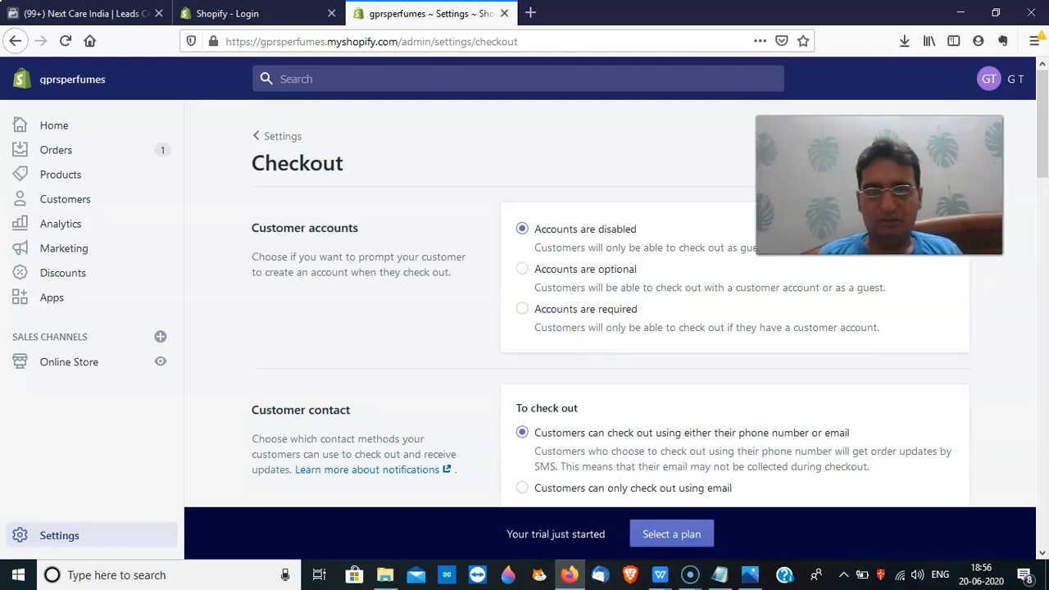
{"action": "mouse_move", "coordinate": [1043, 162]}
{"action": "left_mouse_down"}
{"action": "mouse_move", "coordinate": [1045, 177]}
{"action": "mouse_move", "coordinate": [1043, 150]}
{"action": "left_mouse_up"}
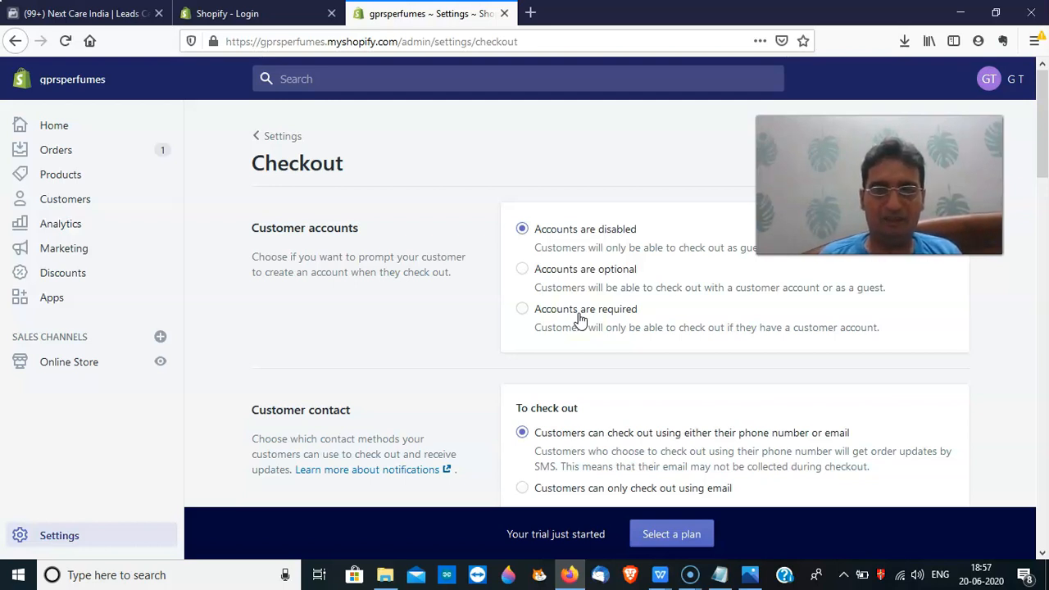
{"action": "left_click", "coordinate": [525, 268]}
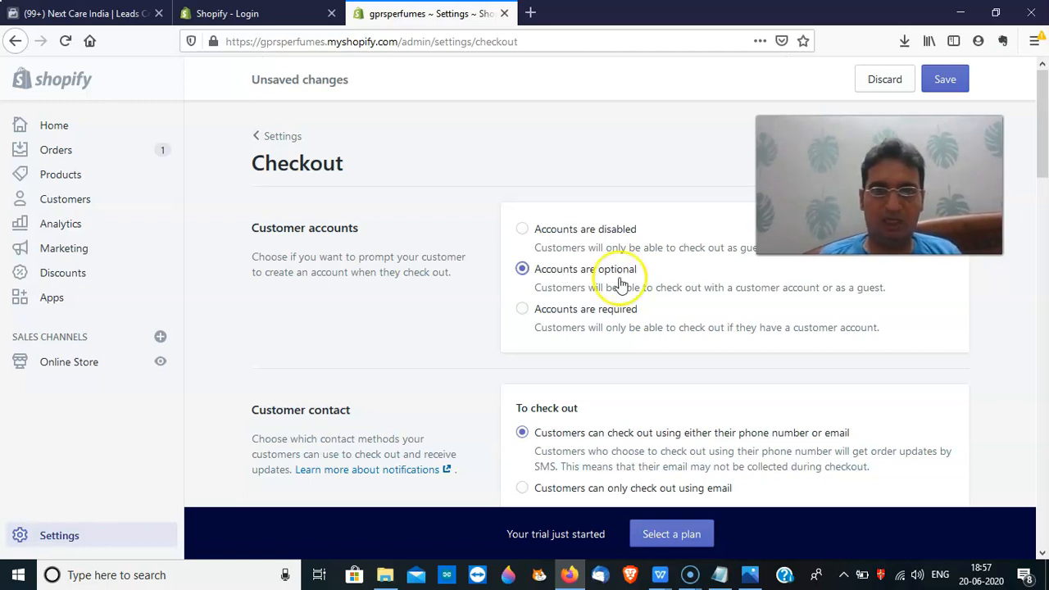
{"action": "left_click_drag", "start_coordinate": [1044, 151], "coordinate": [1044, 229]}
{"action": "left_click", "coordinate": [525, 356]}
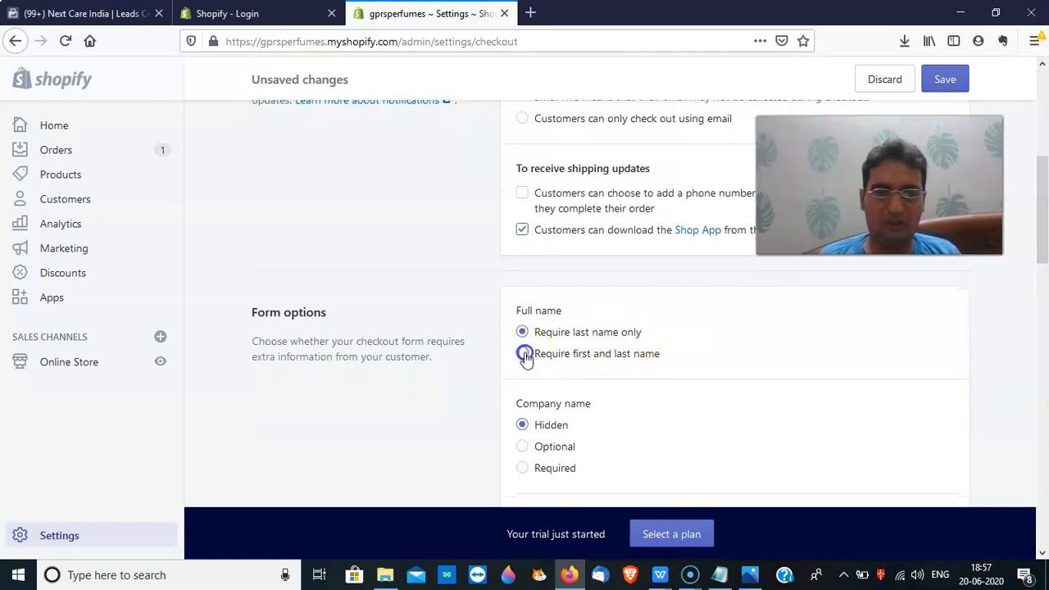
Make the shipping phone number required, save the checkout settings, and return to Settings
{"action": "left_click_drag", "start_coordinate": [1047, 243], "coordinate": [1046, 351]}
{"action": "left_click", "coordinate": [526, 229]}
{"action": "mouse_move", "coordinate": [1046, 348]}
{"action": "left_mouse_down"}
{"action": "mouse_move", "coordinate": [1045, 358]}
{"action": "mouse_move", "coordinate": [1045, 346]}
{"action": "left_mouse_up"}
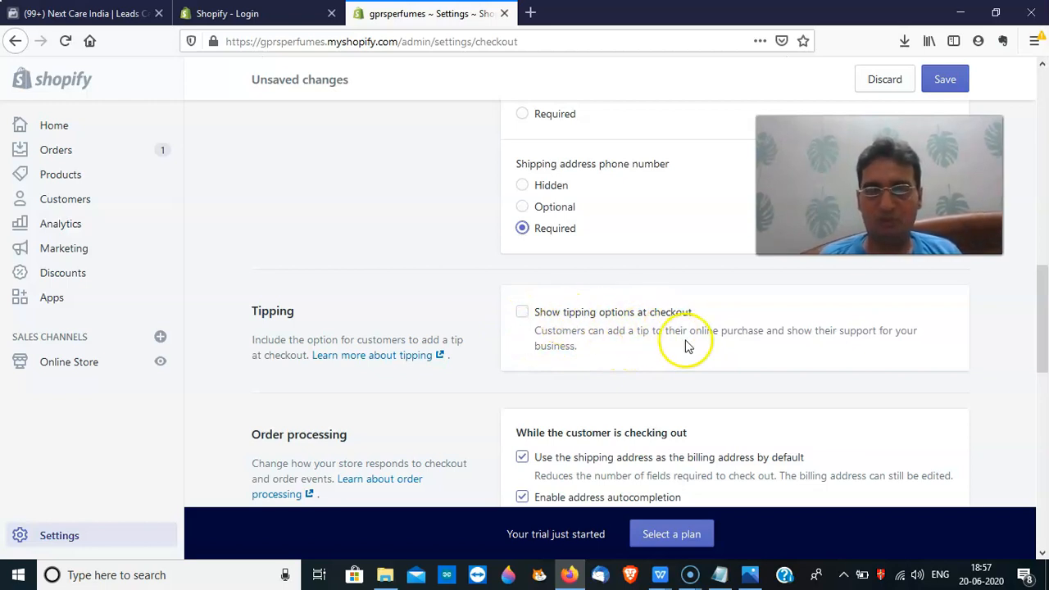
{"action": "left_click_drag", "start_coordinate": [1045, 338], "coordinate": [1044, 398]}
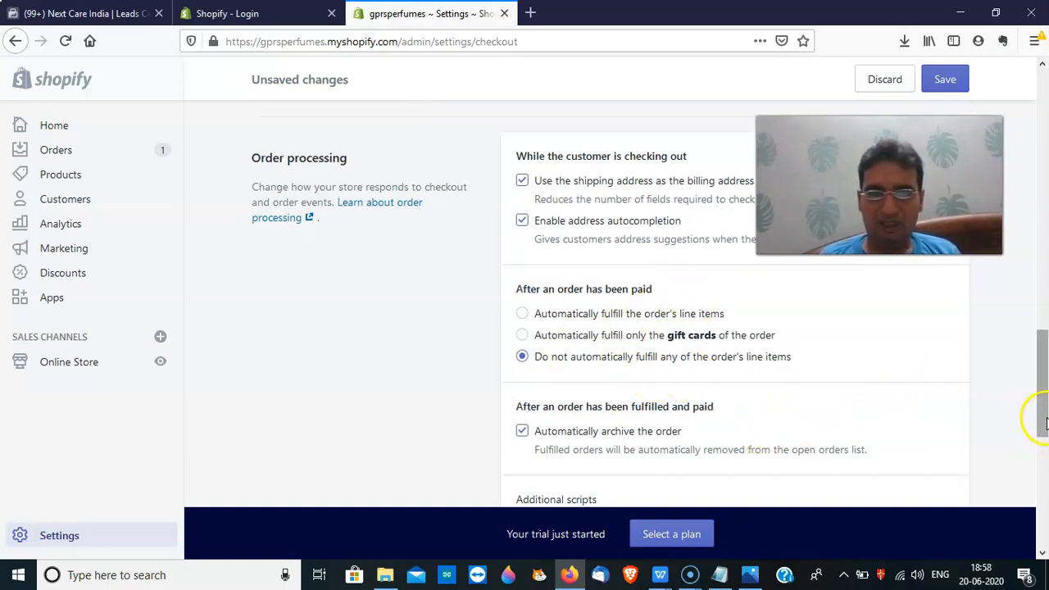
{"action": "left_click_drag", "start_coordinate": [1046, 422], "coordinate": [1045, 526]}
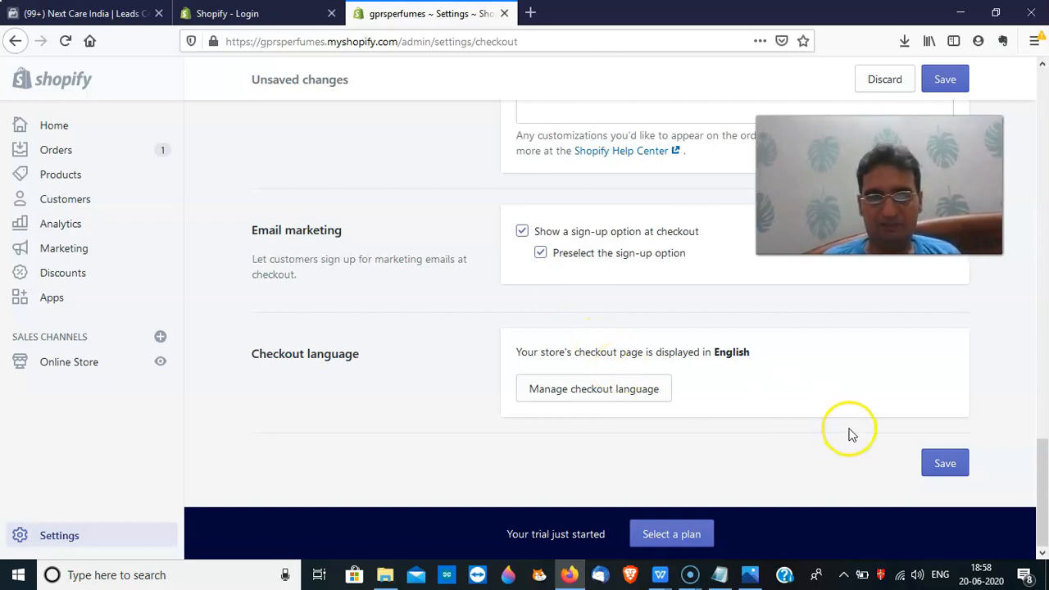
{"action": "left_click", "coordinate": [950, 80]}
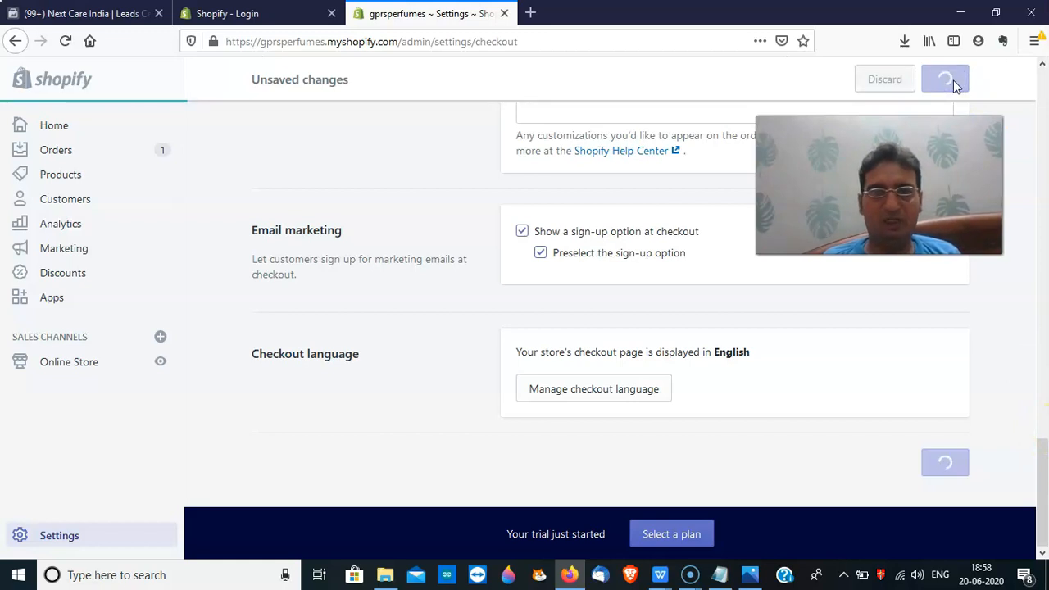
{"action": "left_click_drag", "start_coordinate": [1044, 451], "coordinate": [1034, 86]}
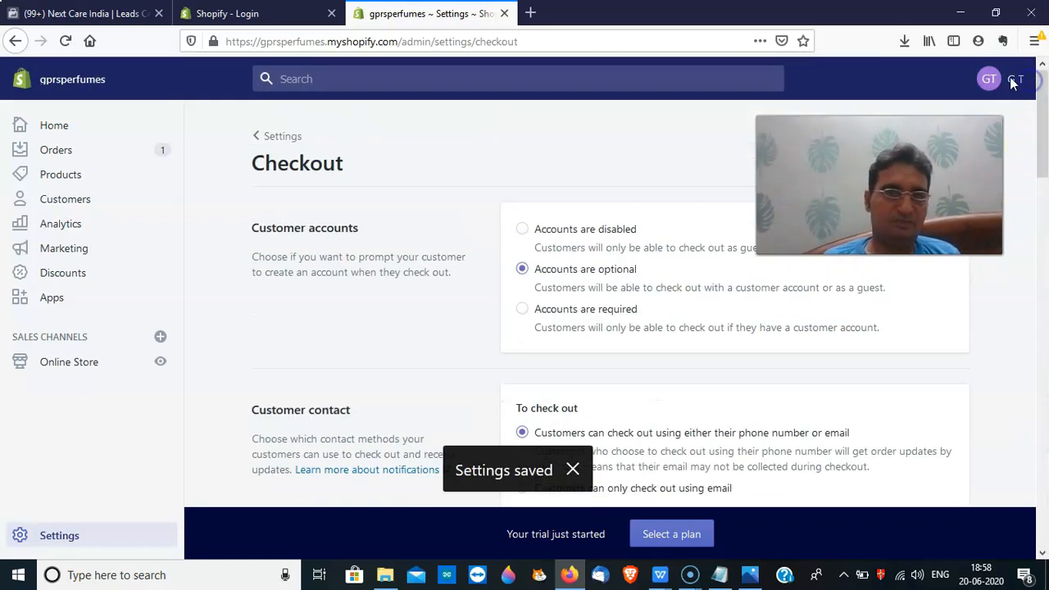
{"action": "left_click", "coordinate": [293, 137]}
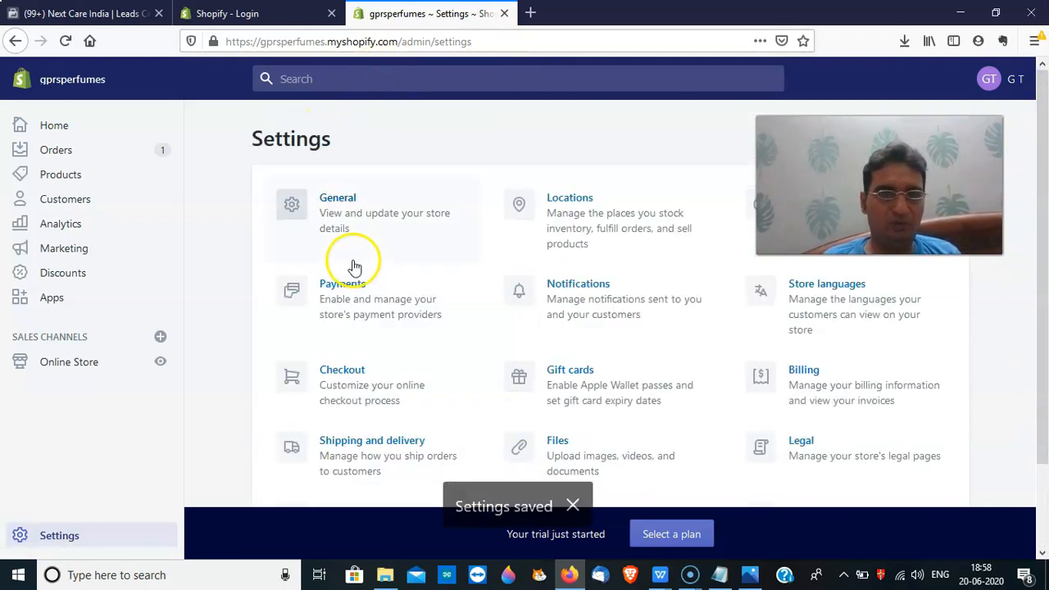
Open Shipping and delivery, glance at a new shipping profile, and return to the Domestic and Rest of World rates
{"action": "left_click", "coordinate": [390, 442]}
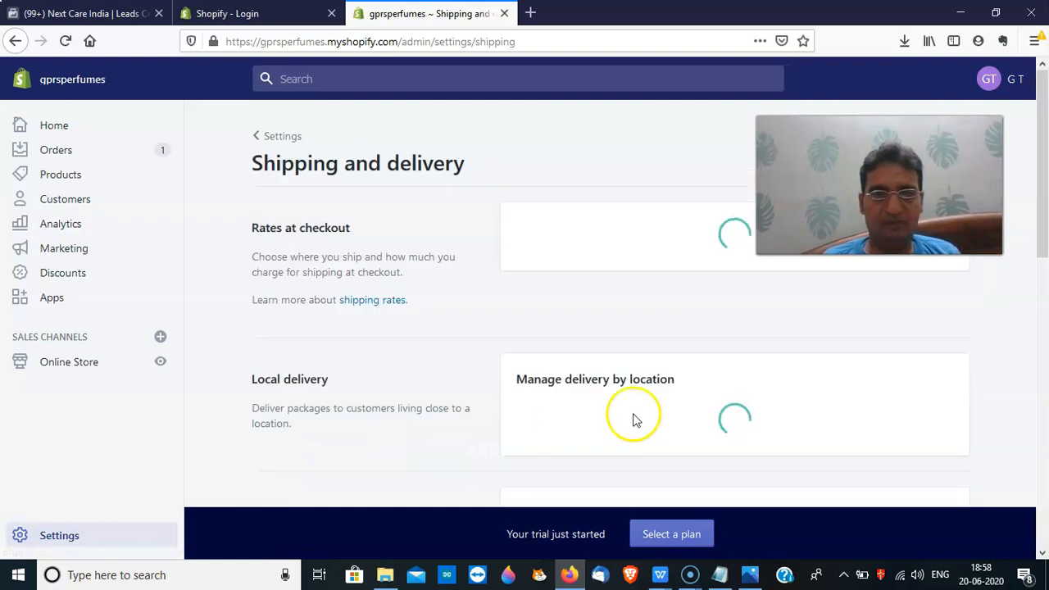
{"action": "left_click_drag", "start_coordinate": [1045, 233], "coordinate": [1015, 220]}
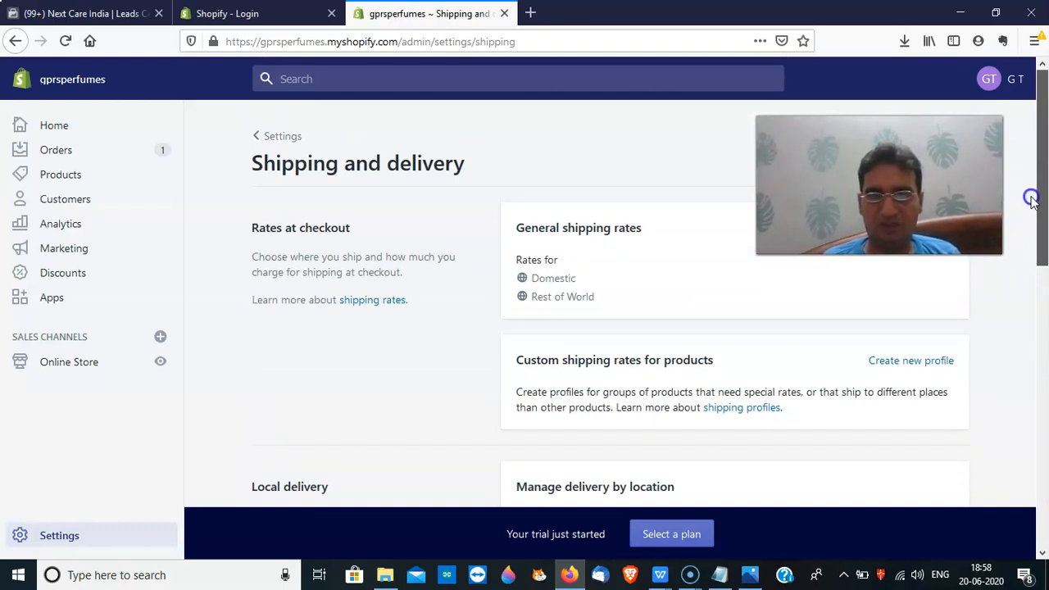
{"action": "left_click_drag", "start_coordinate": [1035, 210], "coordinate": [1041, 233]}
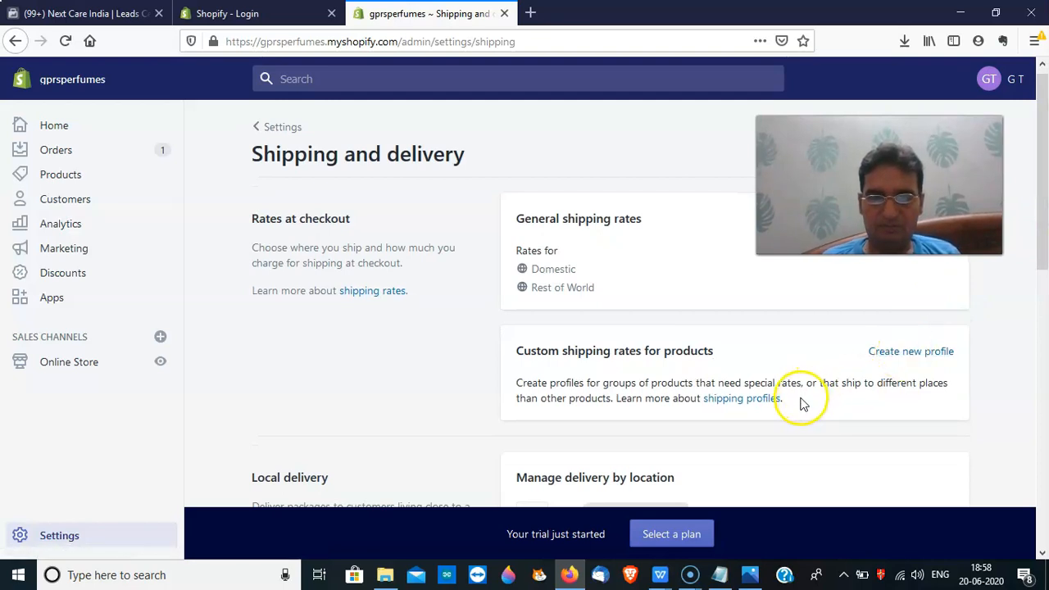
{"action": "scroll", "coordinate": [1043, 267], "scroll_direction": "down", "scroll_amount": 1}
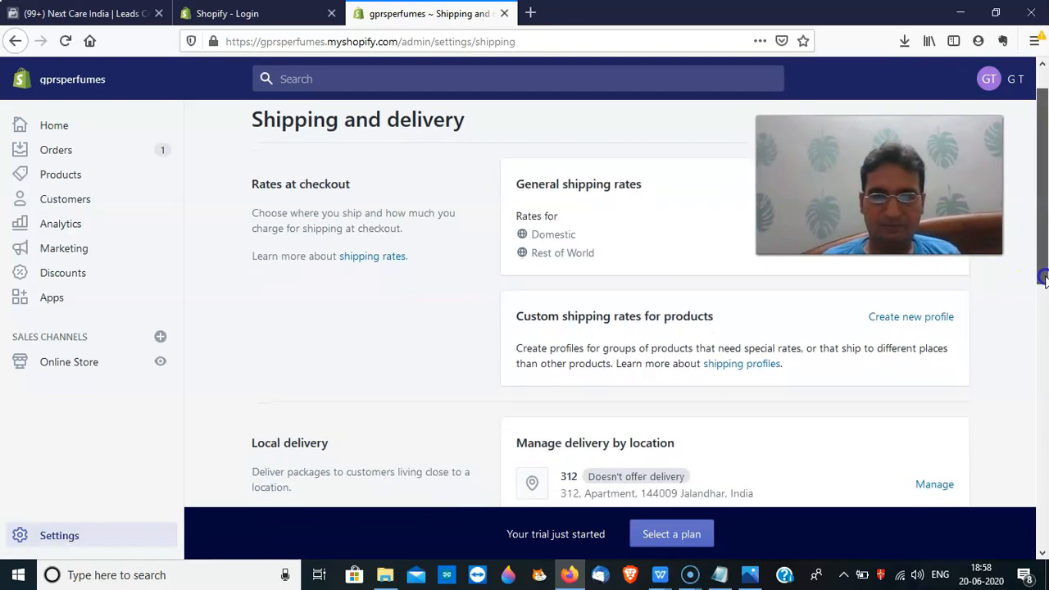
{"action": "left_click", "coordinate": [920, 323]}
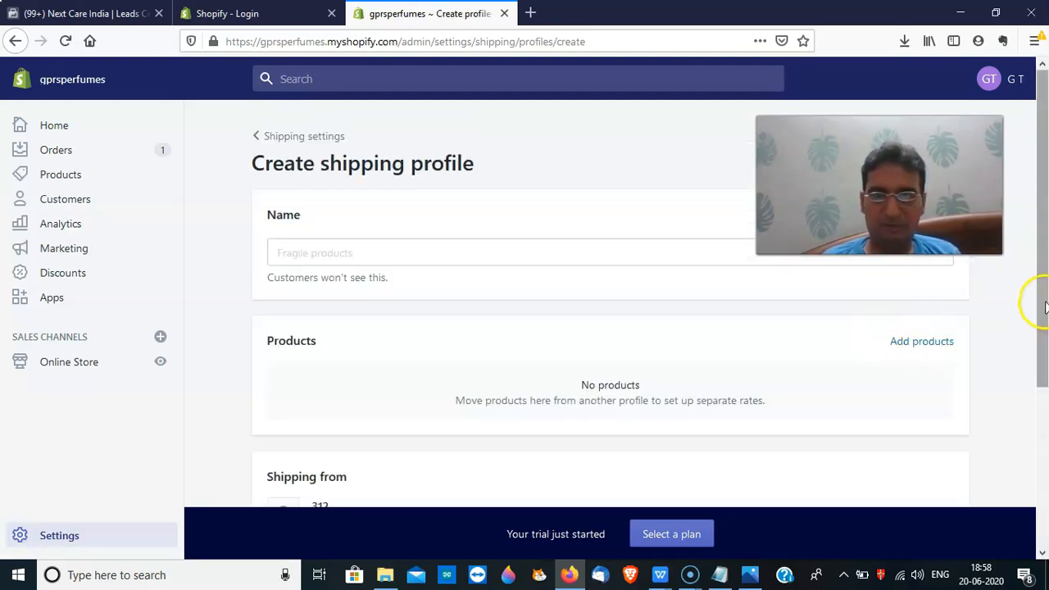
{"action": "left_click", "coordinate": [305, 137]}
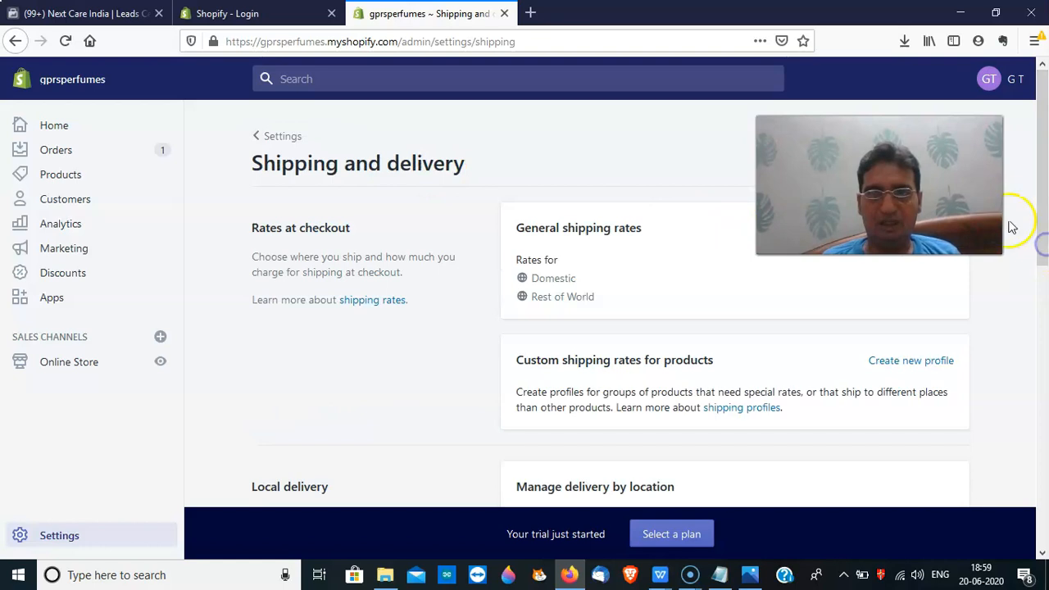
{"action": "key", "text": "alt+p"}
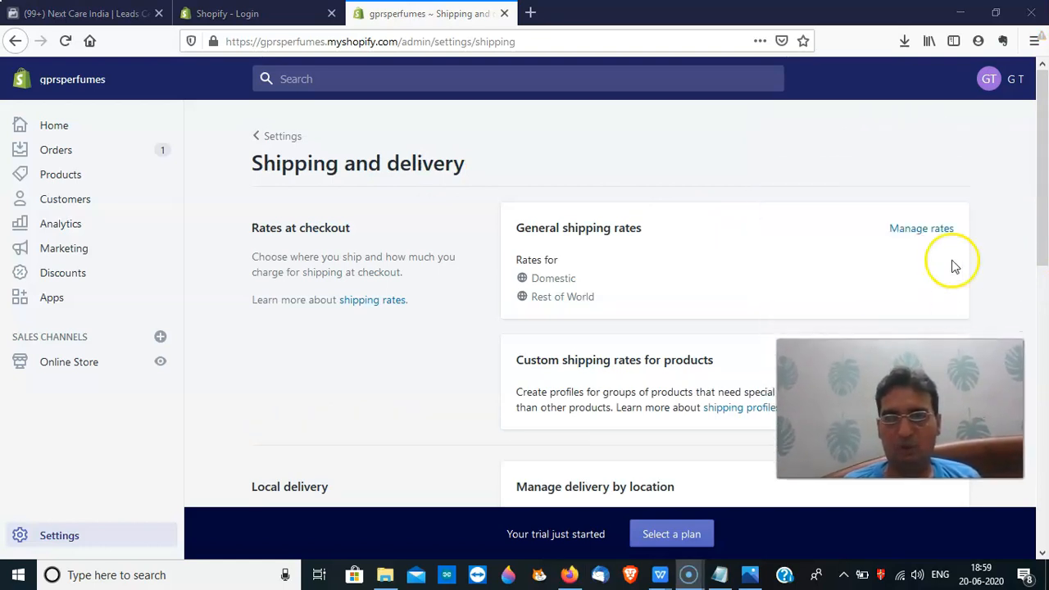
Open the general profile's shipping rates for editing and dismiss an unneeded new-rate form
{"action": "left_click", "coordinate": [930, 241]}
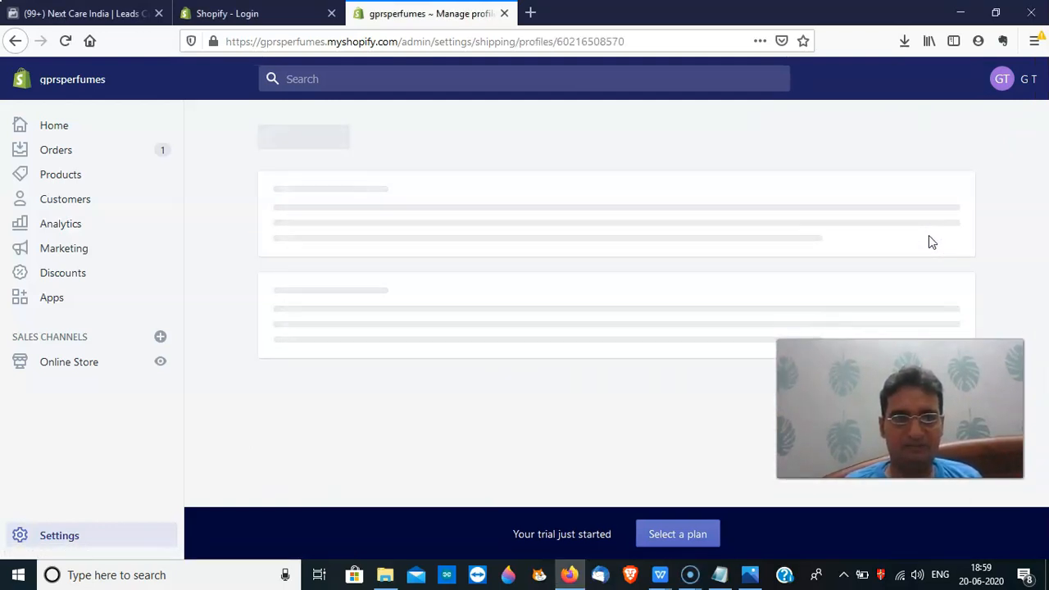
{"action": "left_click_drag", "start_coordinate": [1037, 197], "coordinate": [1037, 409]}
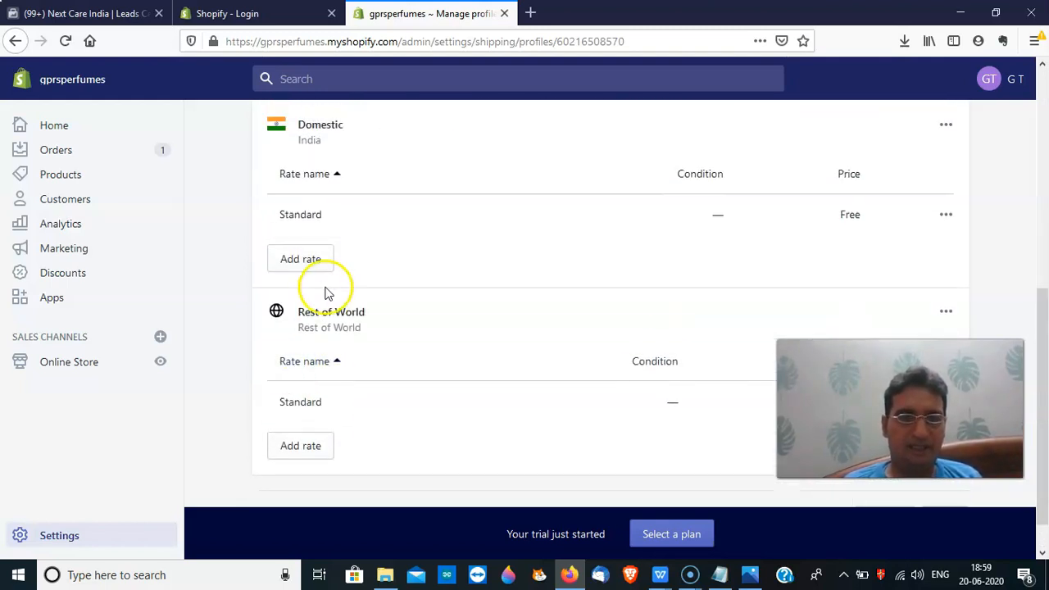
{"action": "left_click", "coordinate": [309, 260]}
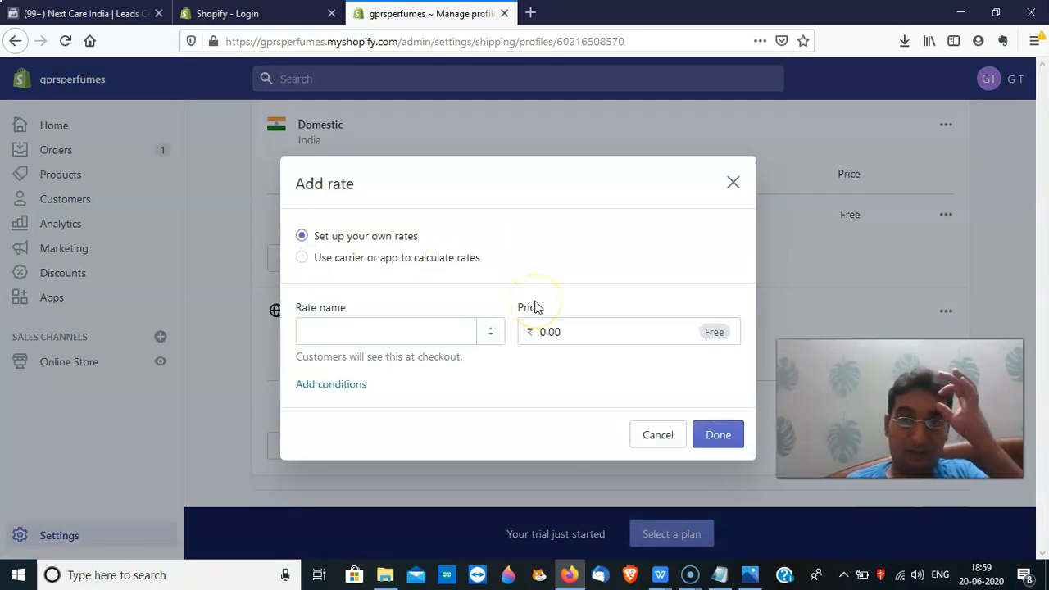
{"action": "left_click", "coordinate": [731, 183]}
Change the Domestic Standard rate's price from Free to ₹50.00
{"action": "left_click", "coordinate": [943, 216]}
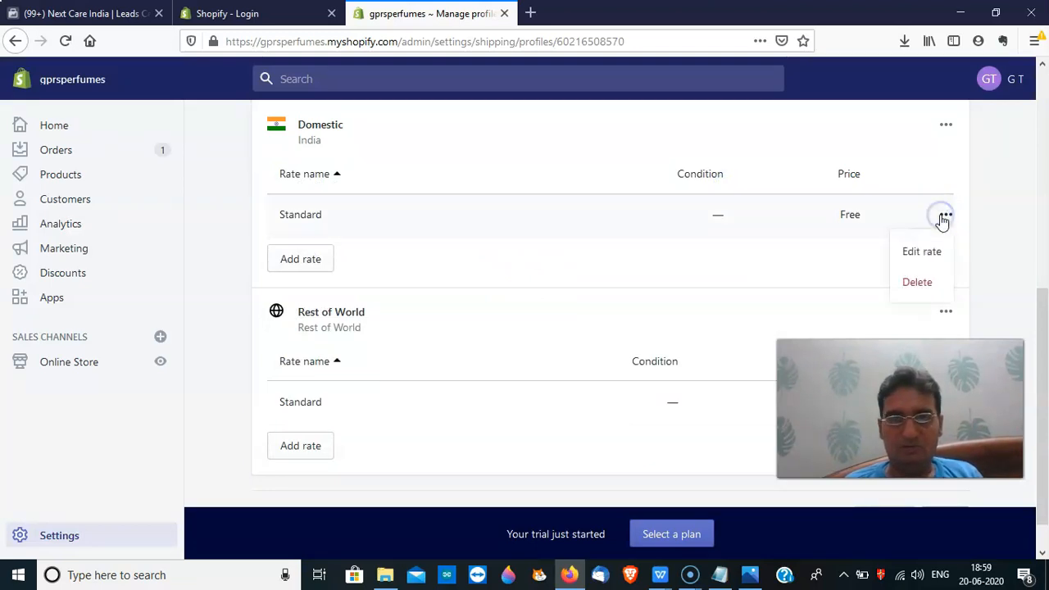
{"action": "left_click", "coordinate": [926, 252]}
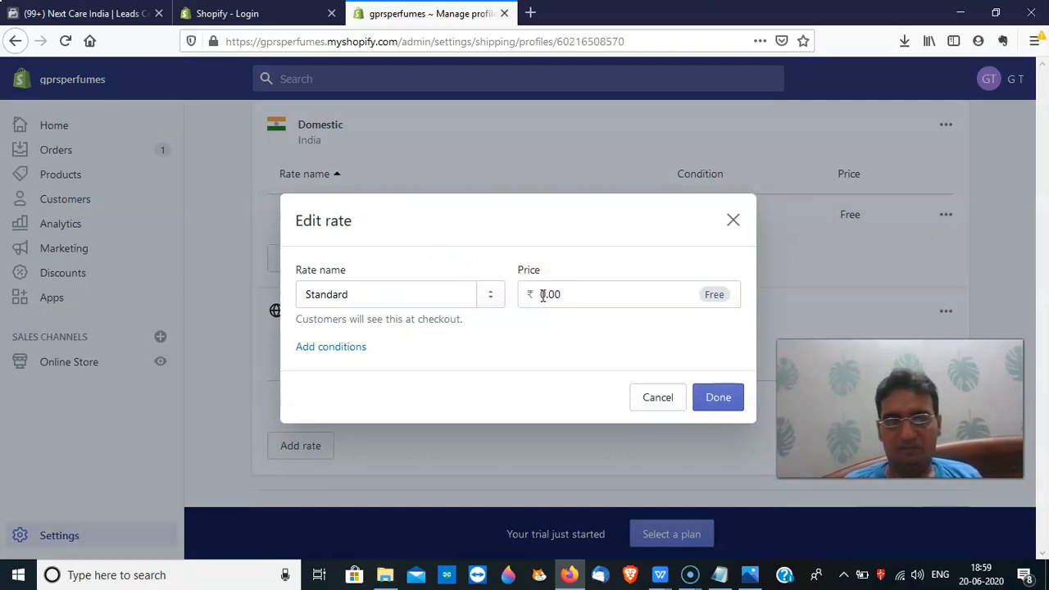
{"action": "left_click", "coordinate": [544, 296]}
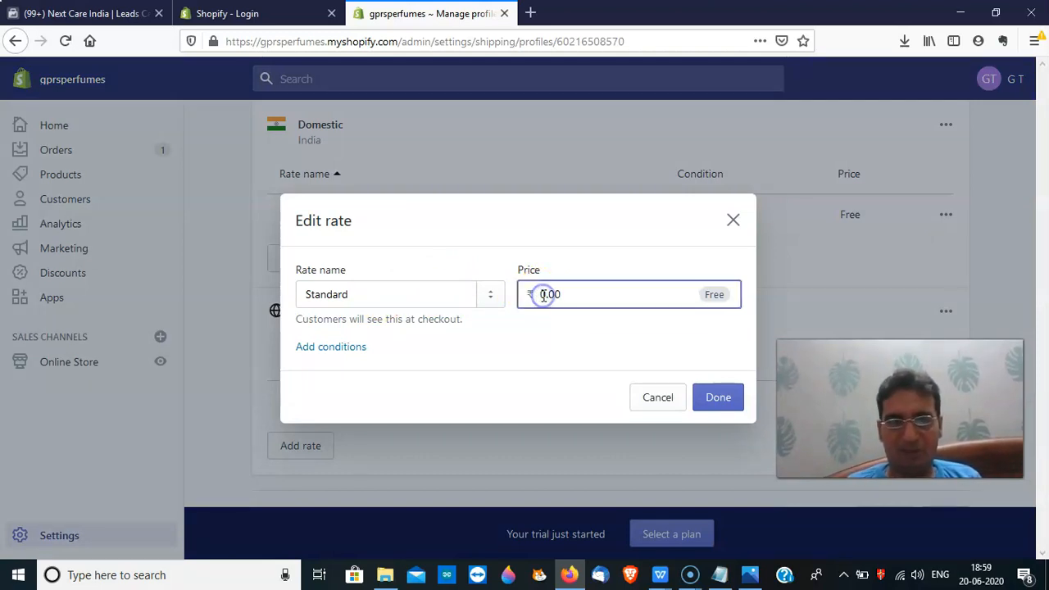
{"action": "type", "text": "5"}
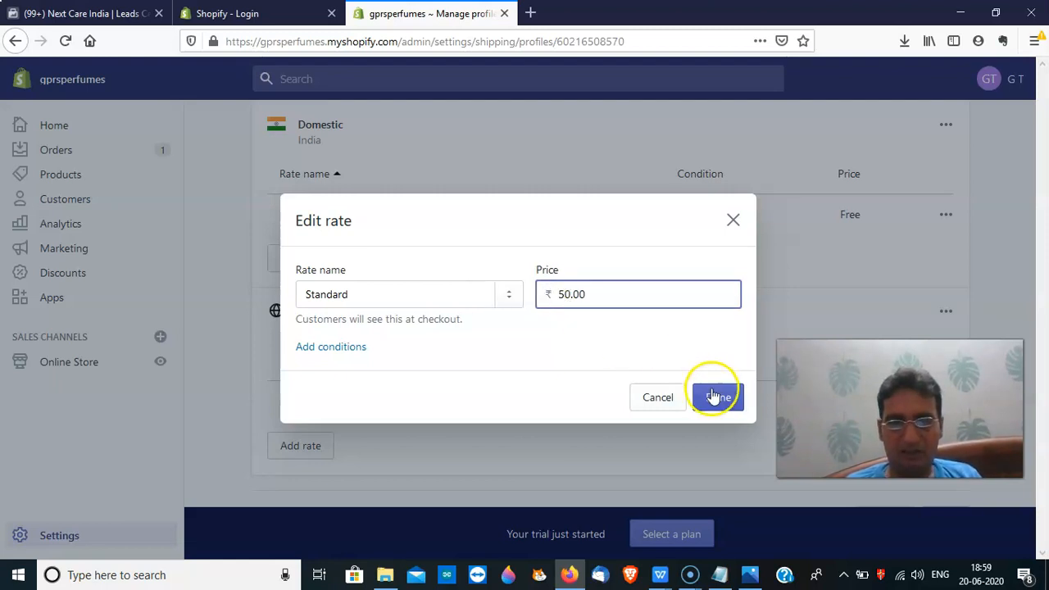
{"action": "left_click", "coordinate": [715, 397]}
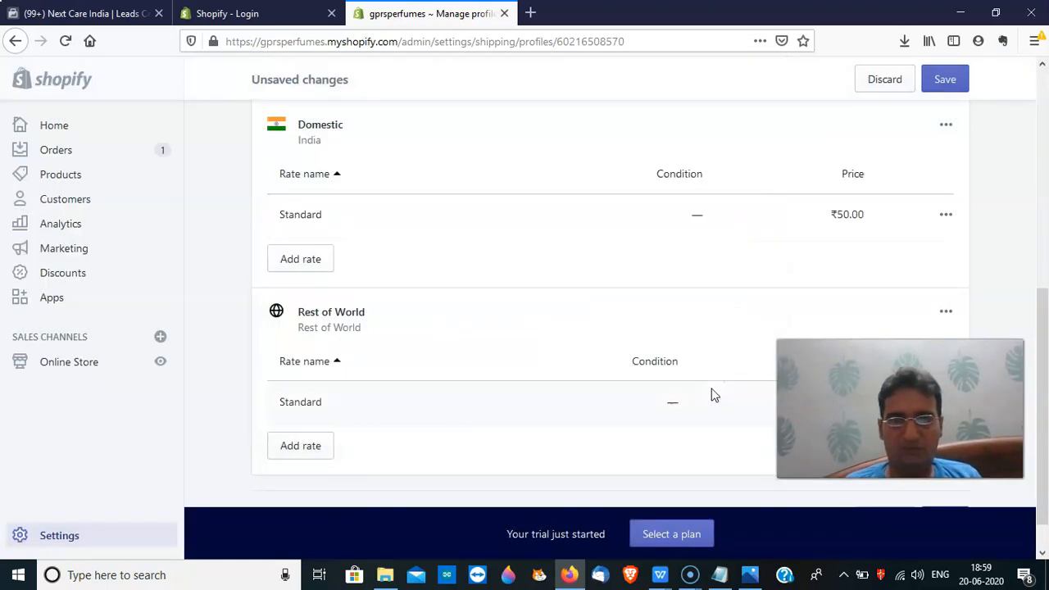
Add a Domestic shipping rate named Express priced at ₹100.00
{"action": "left_click", "coordinate": [312, 262]}
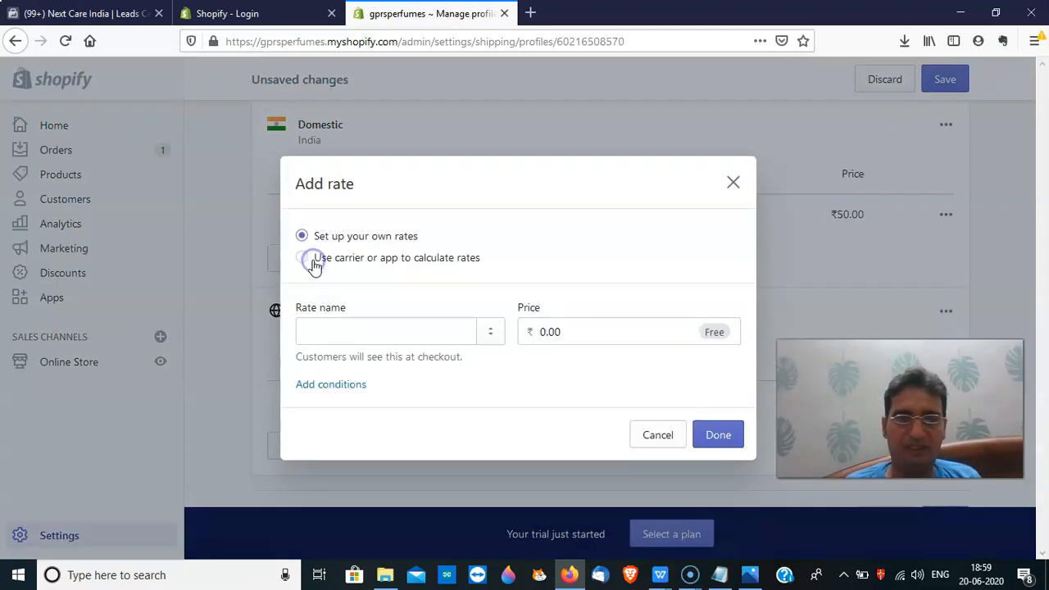
{"action": "left_click", "coordinate": [375, 321]}
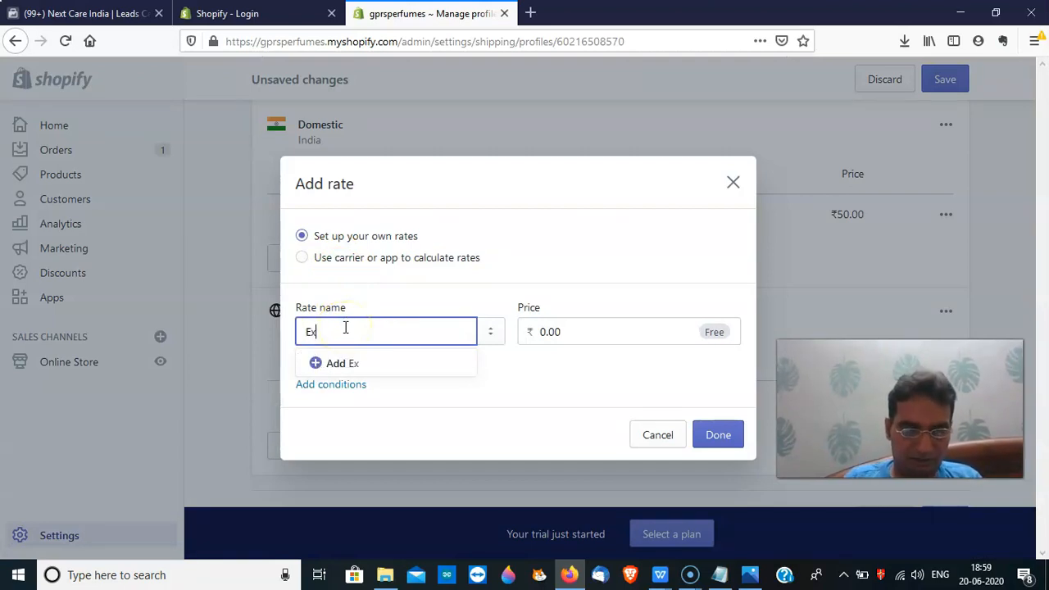
{"action": "left_click", "coordinate": [590, 334]}
{"action": "key", "text": "BackSpace"}
{"action": "type", "text": "100"}
{"action": "left_click", "coordinate": [718, 438]}
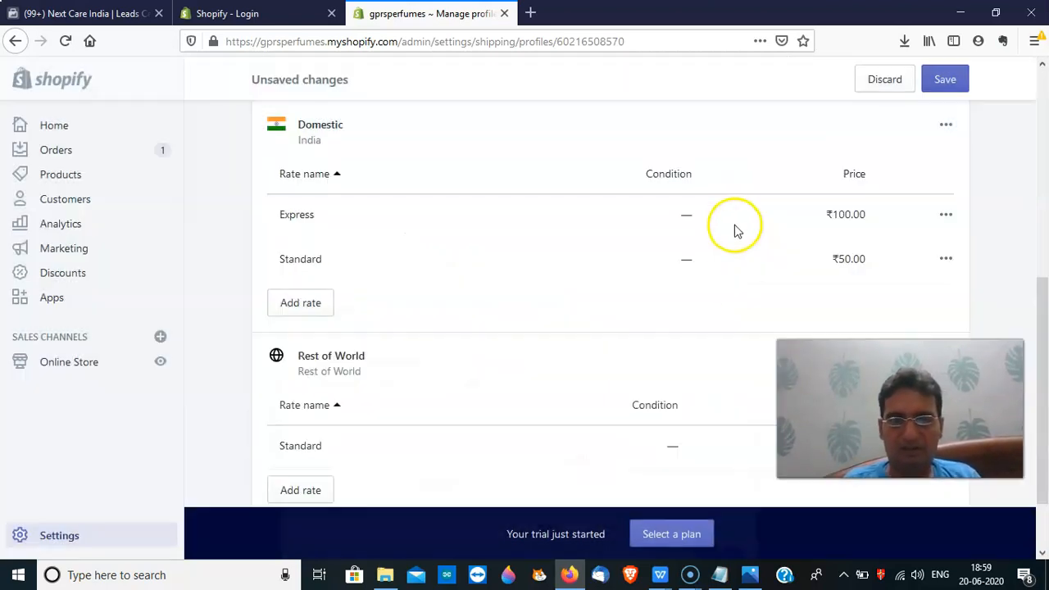
Save the shipping profile and return to the Shipping and delivery page
{"action": "left_click_drag", "start_coordinate": [1047, 313], "coordinate": [1038, 158]}
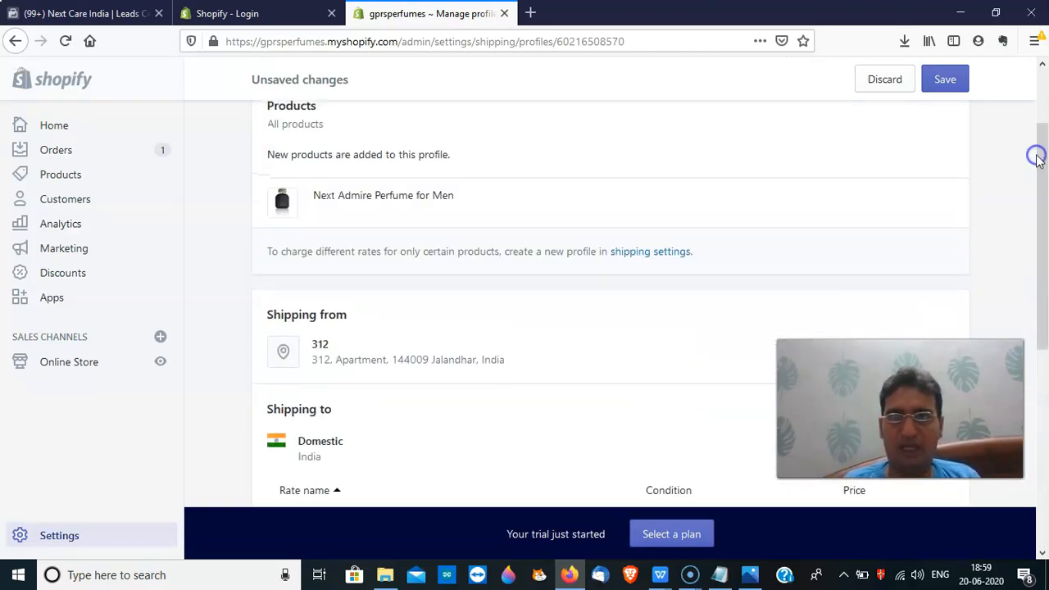
{"action": "left_click", "coordinate": [949, 81]}
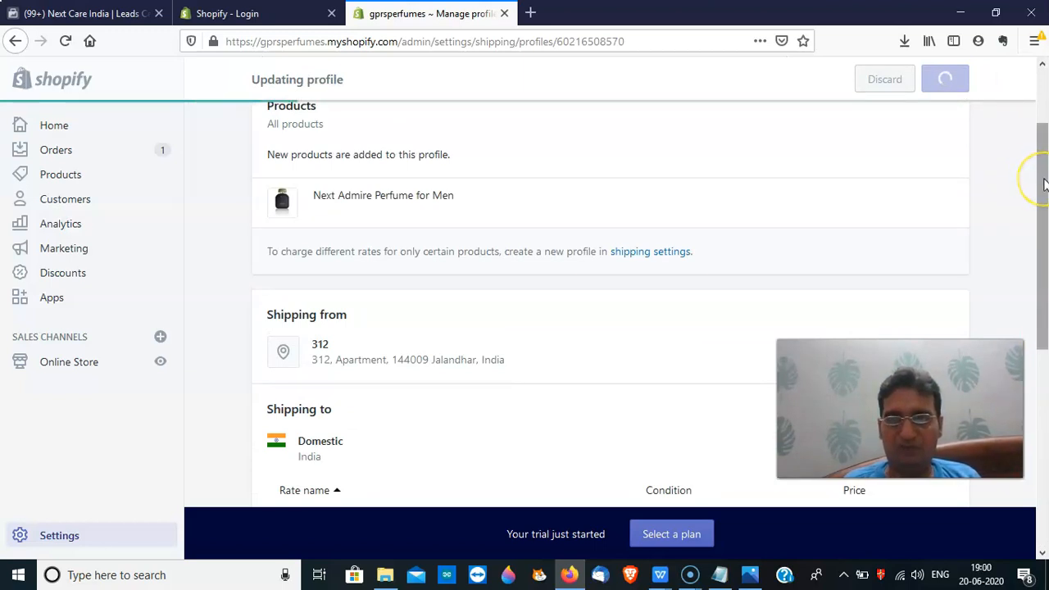
{"action": "left_click_drag", "start_coordinate": [1044, 184], "coordinate": [1009, 117]}
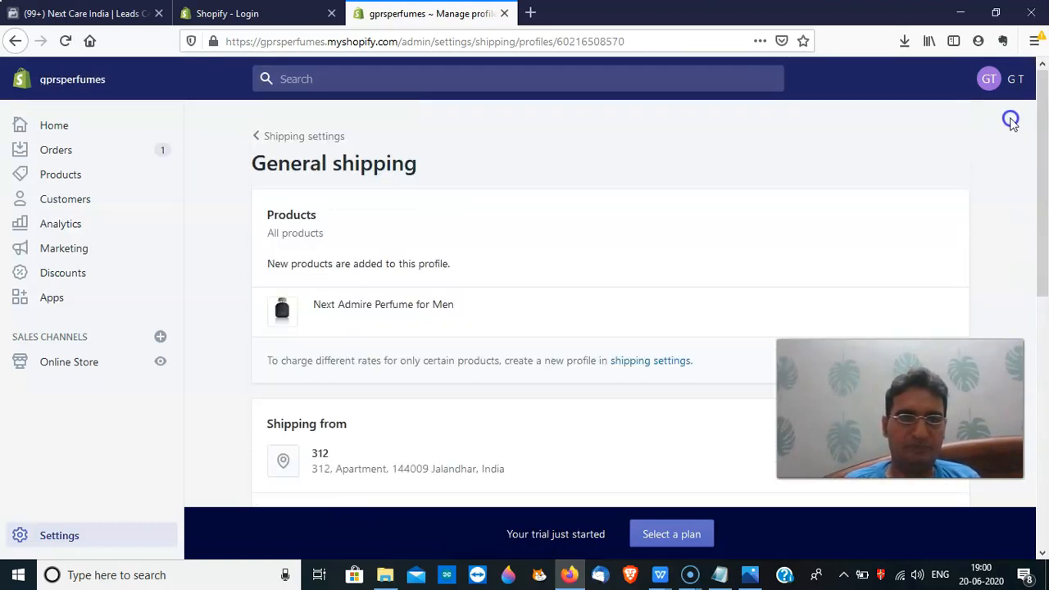
{"action": "left_click", "coordinate": [271, 137]}
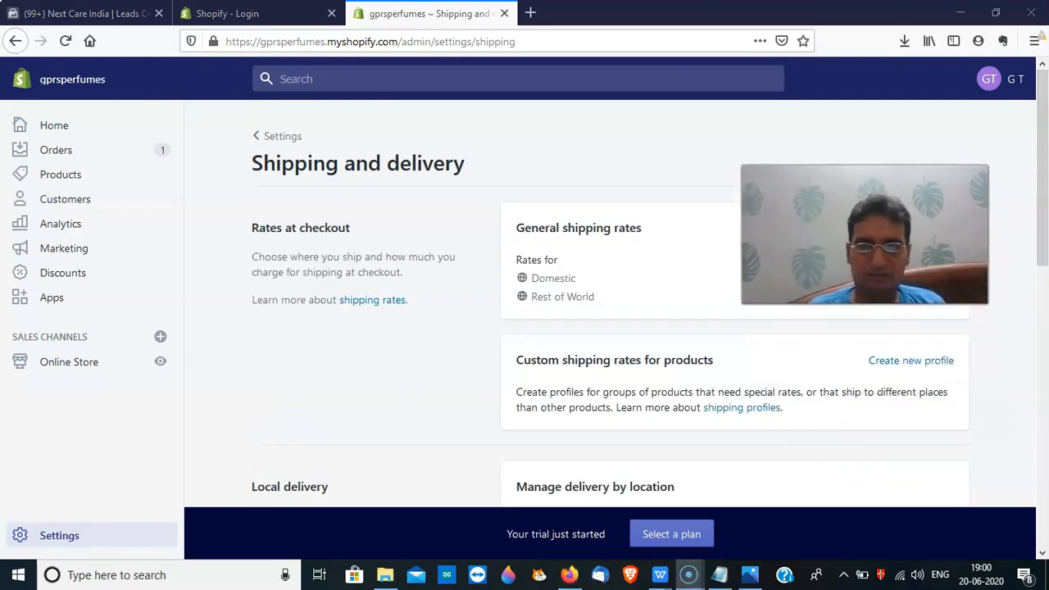
Scroll down Shipping and delivery and open the Packing slip template for editing
{"action": "left_click_drag", "start_coordinate": [1044, 205], "coordinate": [1045, 302]}
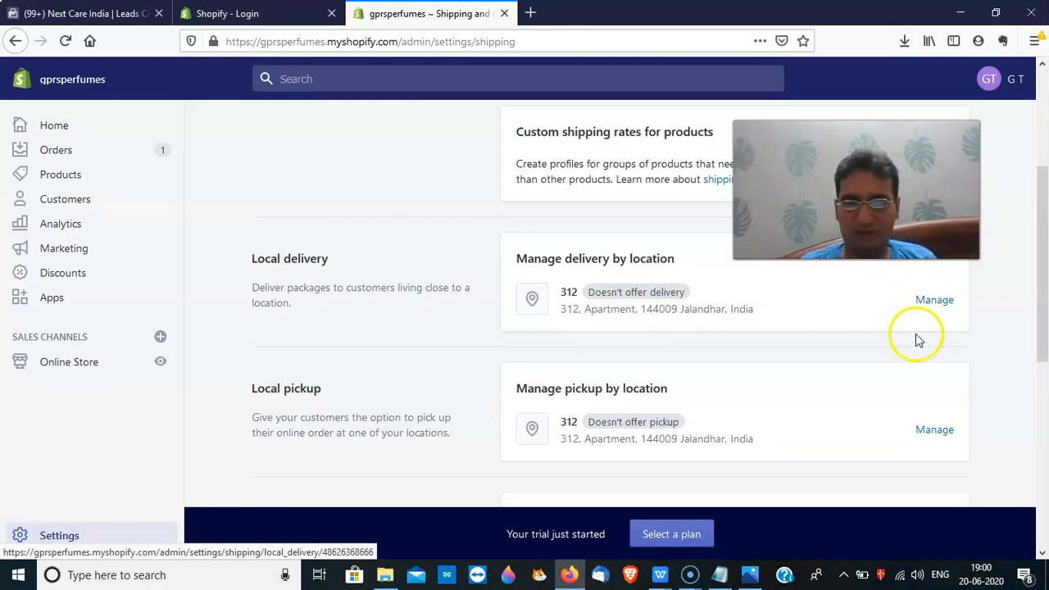
{"action": "left_click_drag", "start_coordinate": [1044, 343], "coordinate": [1043, 411]}
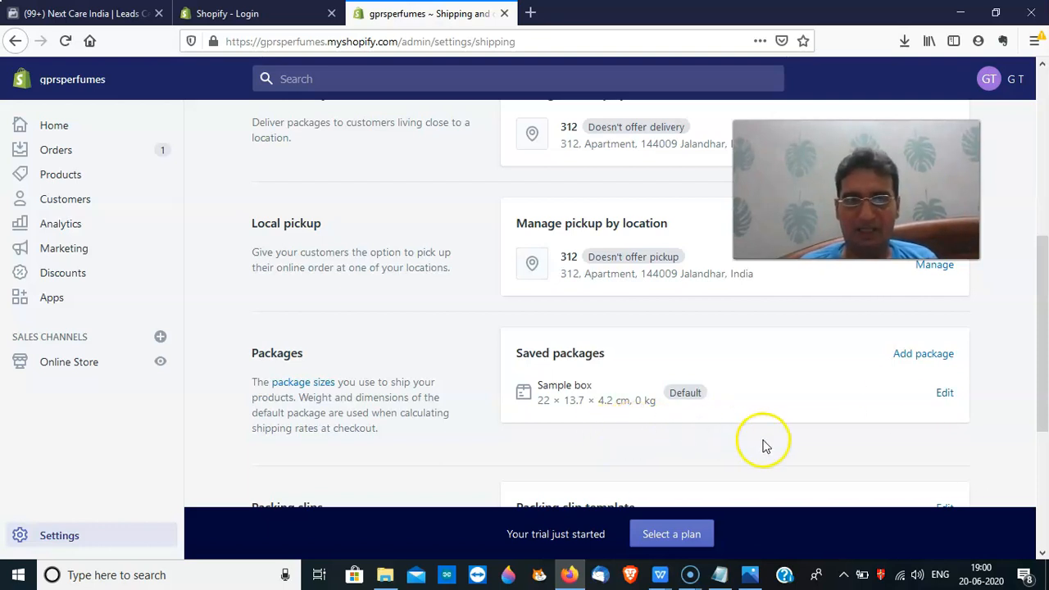
{"action": "left_click_drag", "start_coordinate": [1043, 423], "coordinate": [1045, 487]}
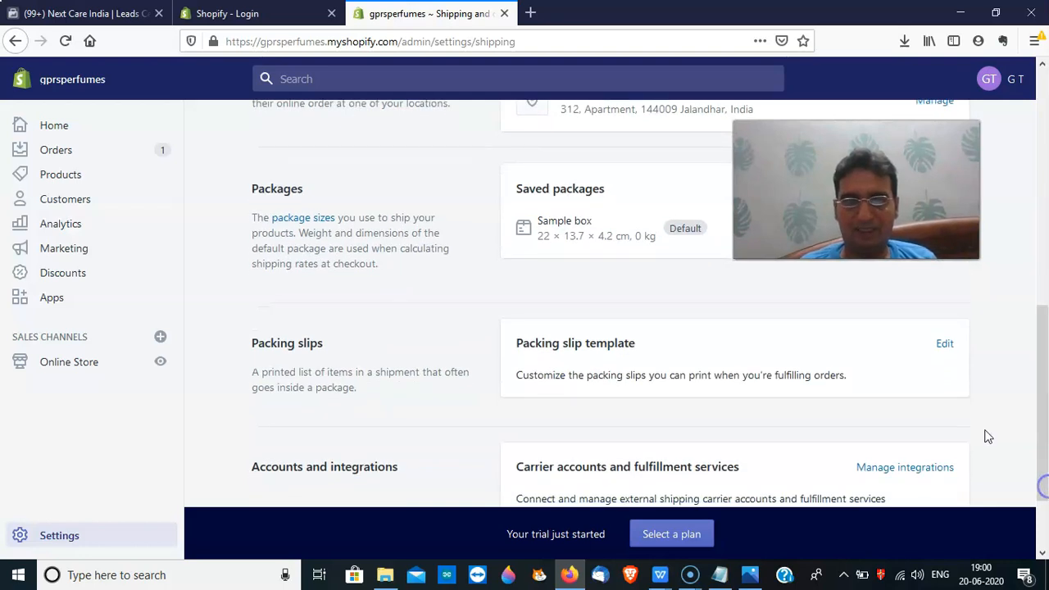
{"action": "left_click", "coordinate": [948, 345]}
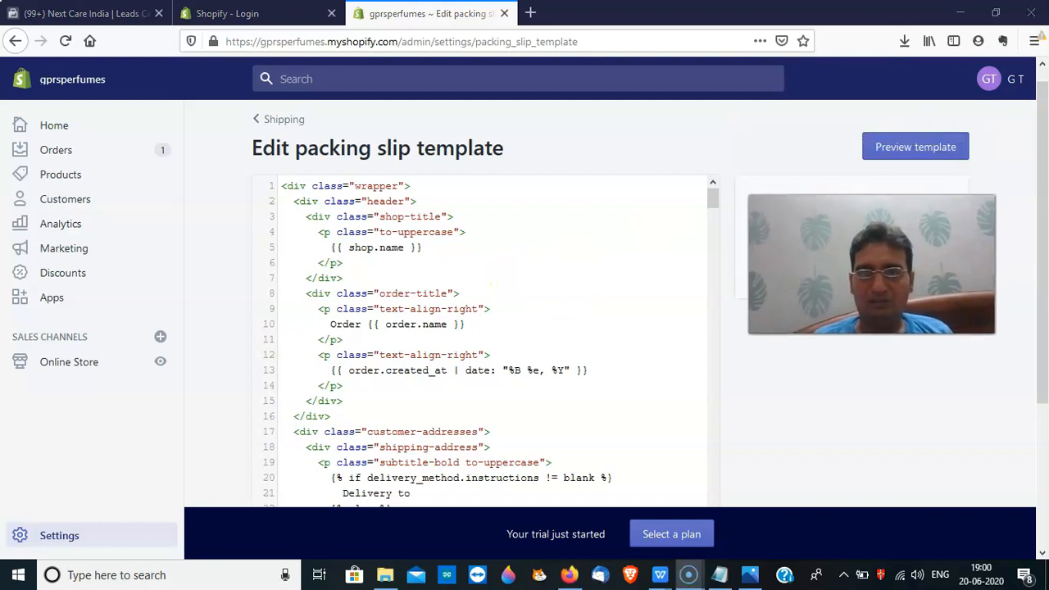
Preview the packing slip PDF, then scroll back to Packing slips on Shipping and delivery
{"action": "left_click", "coordinate": [902, 148]}
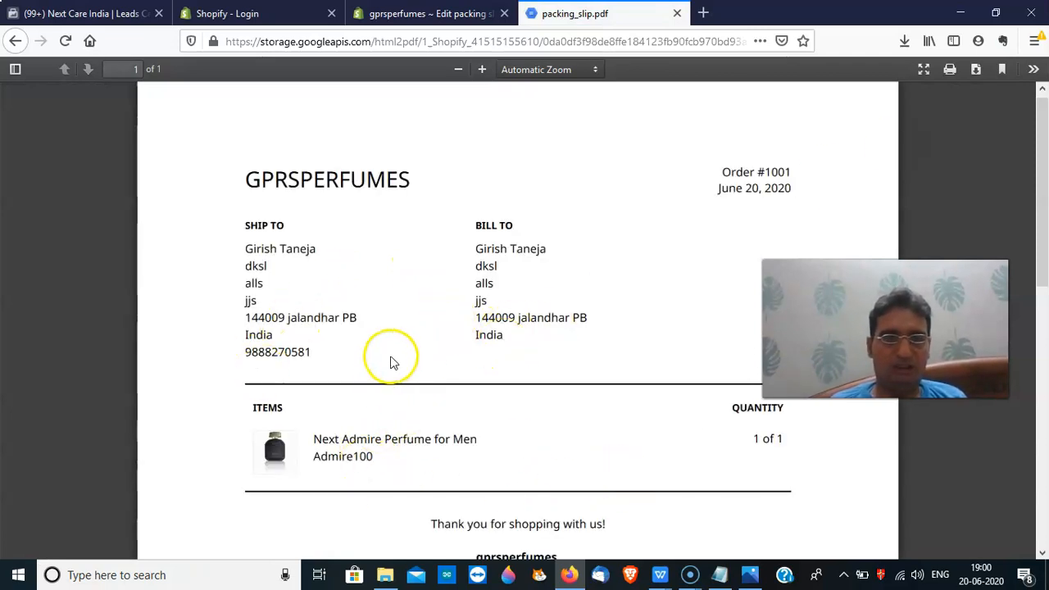
{"action": "left_click", "coordinate": [434, 16]}
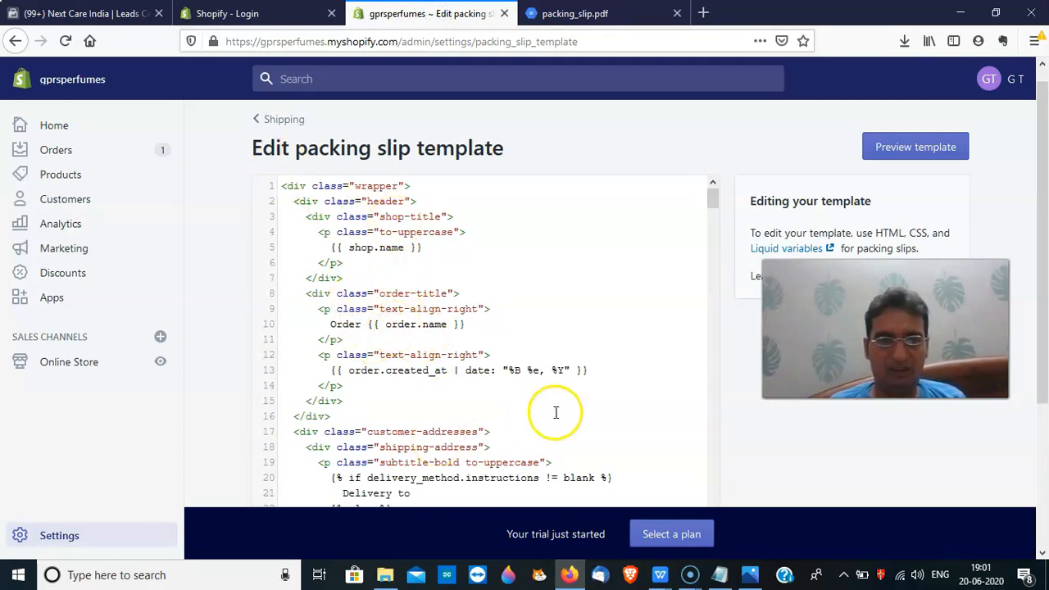
{"action": "left_click", "coordinate": [258, 121]}
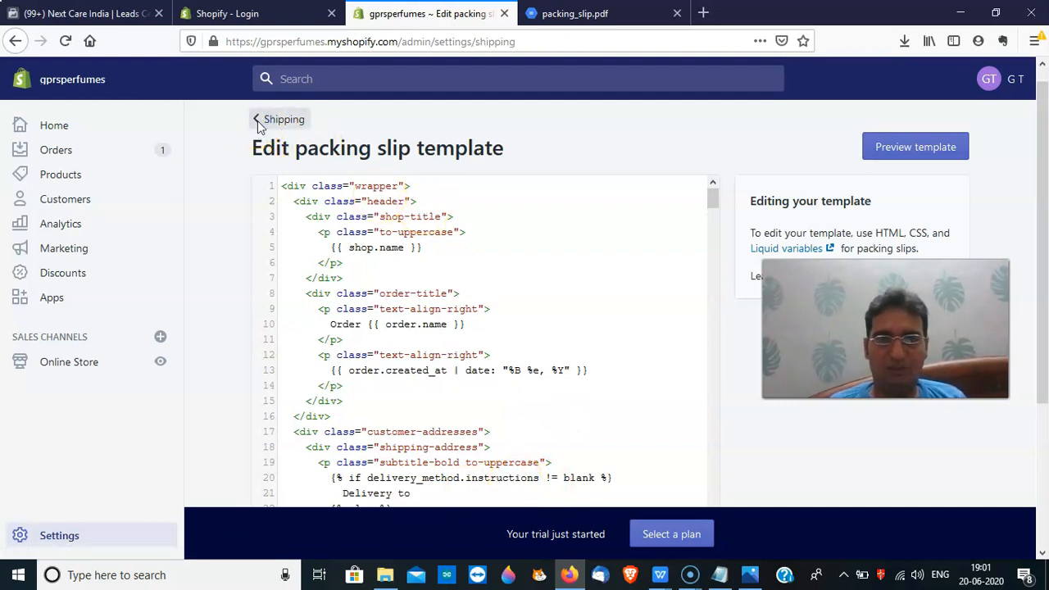
{"action": "left_click_drag", "start_coordinate": [1039, 202], "coordinate": [1045, 509]}
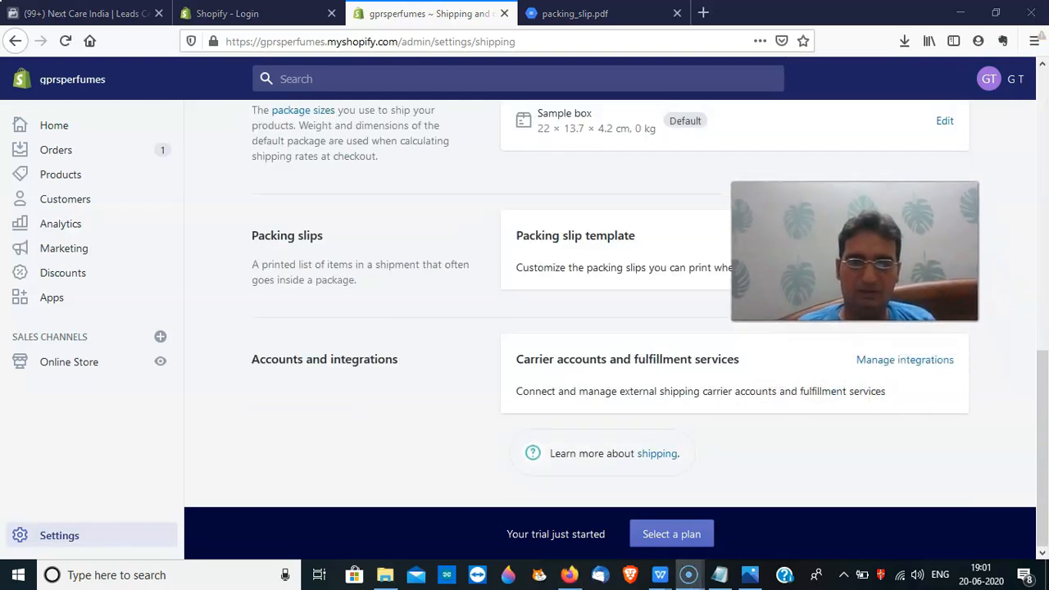
View the Accounts and integrations page for carriers, then go back to Settings
{"action": "left_click", "coordinate": [881, 364]}
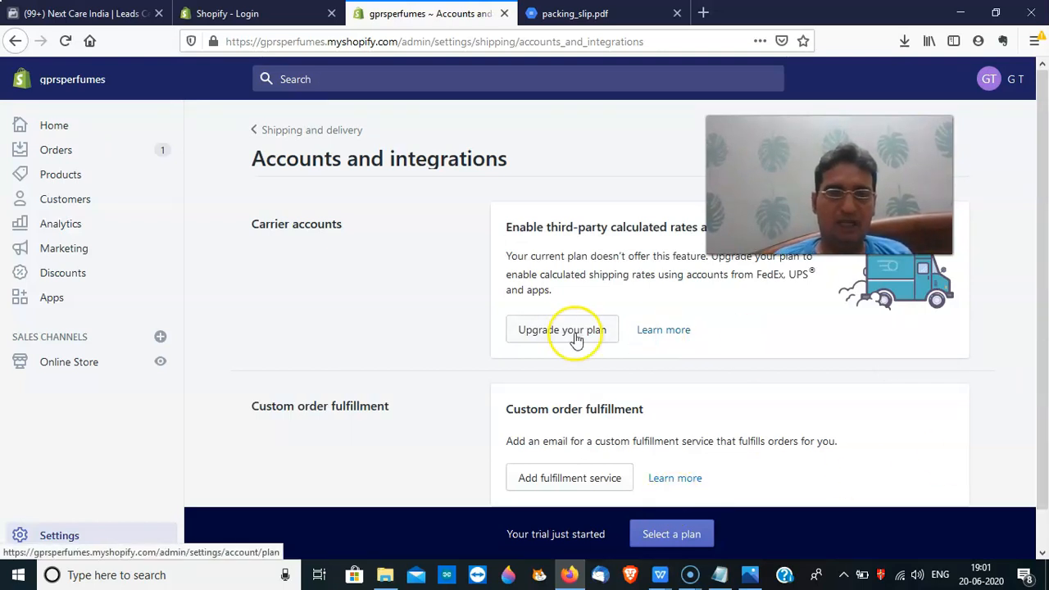
{"action": "left_click", "coordinate": [259, 136]}
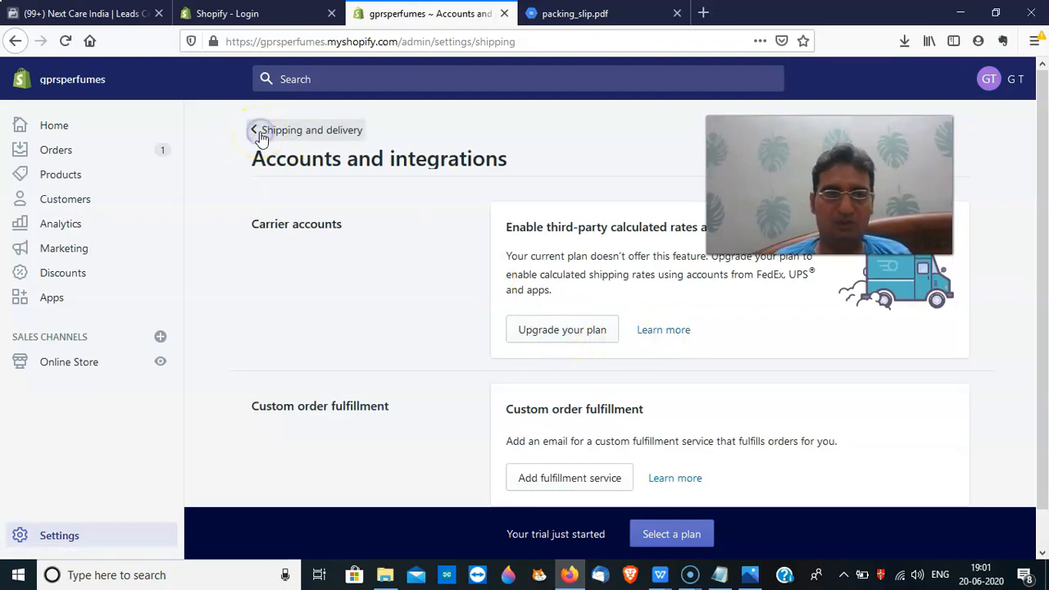
{"action": "left_click", "coordinate": [278, 139]}
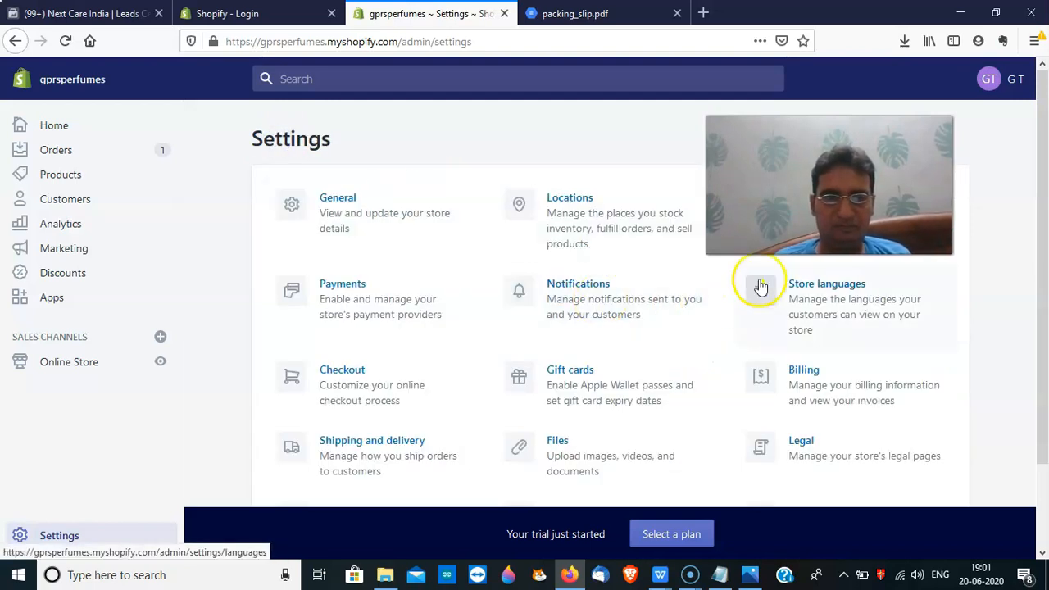
{"action": "left_click_drag", "start_coordinate": [820, 197], "coordinate": [838, 171]}
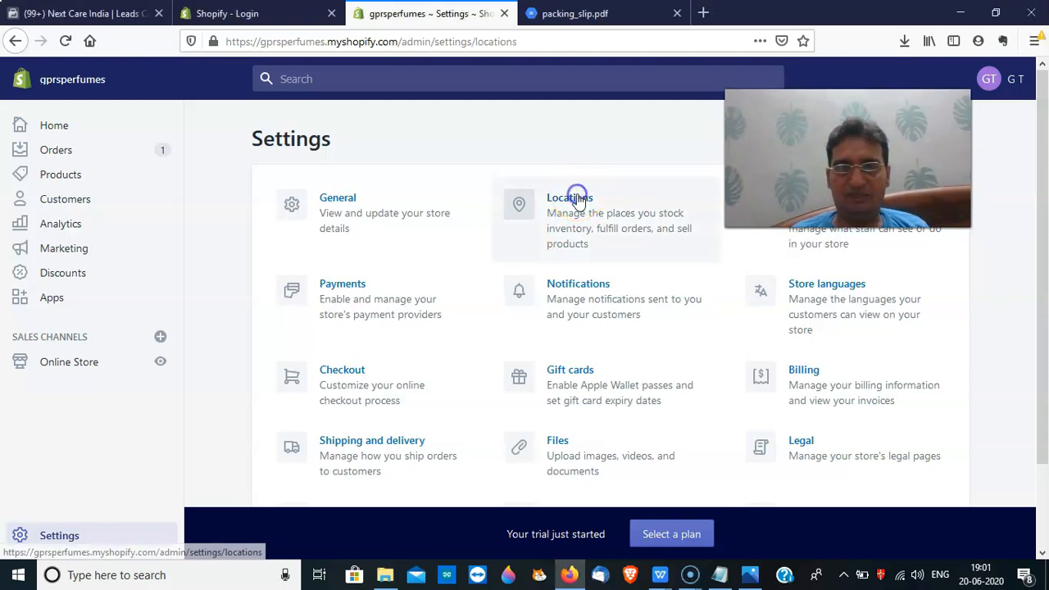
Check Locations showing the single default location, then return to Settings
{"action": "left_click", "coordinate": [577, 199]}
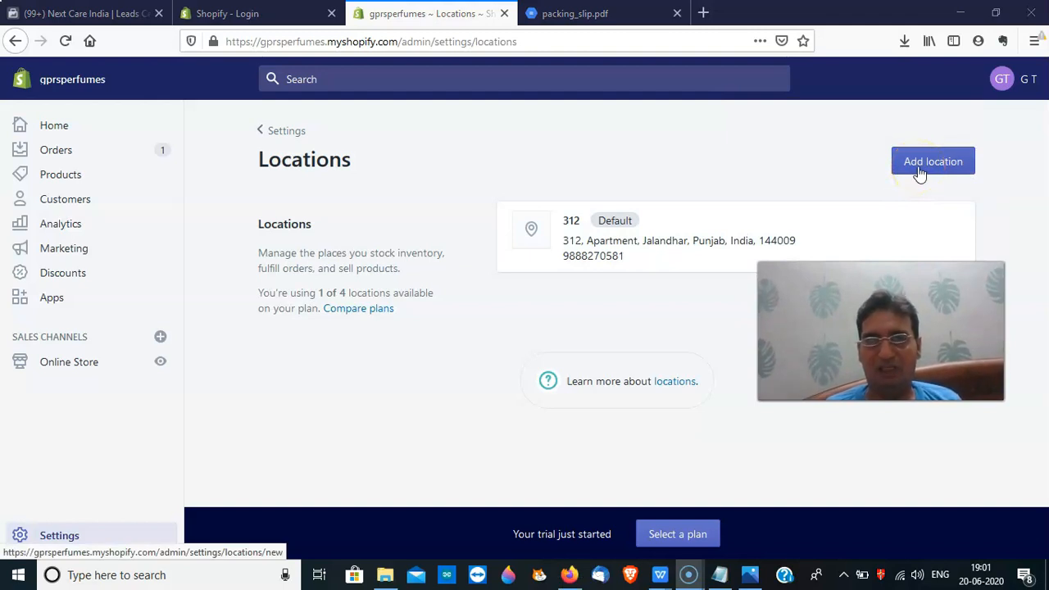
{"action": "left_click", "coordinate": [279, 133]}
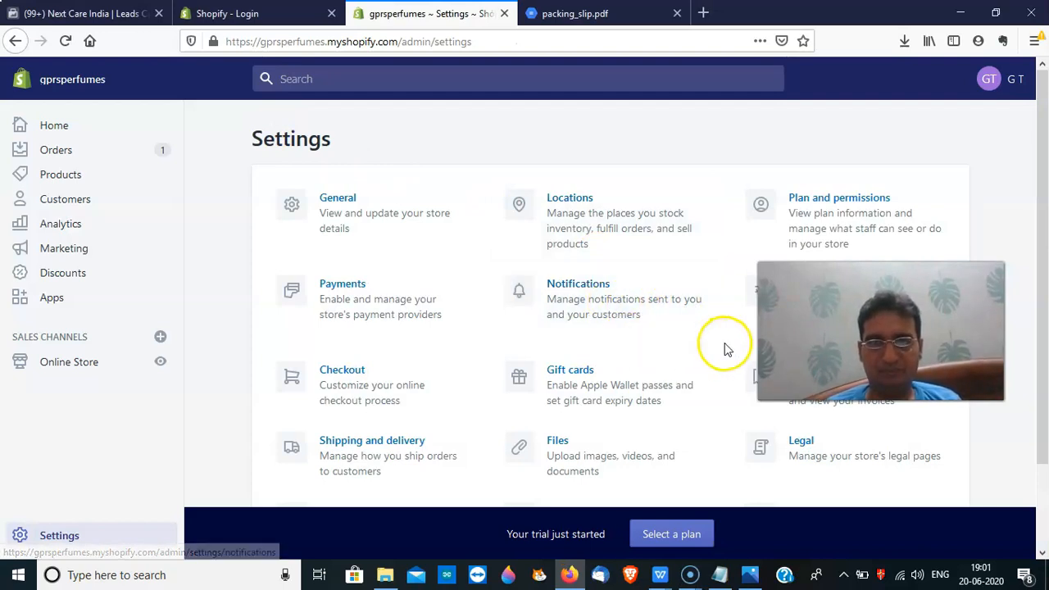
{"action": "left_click", "coordinate": [572, 282]}
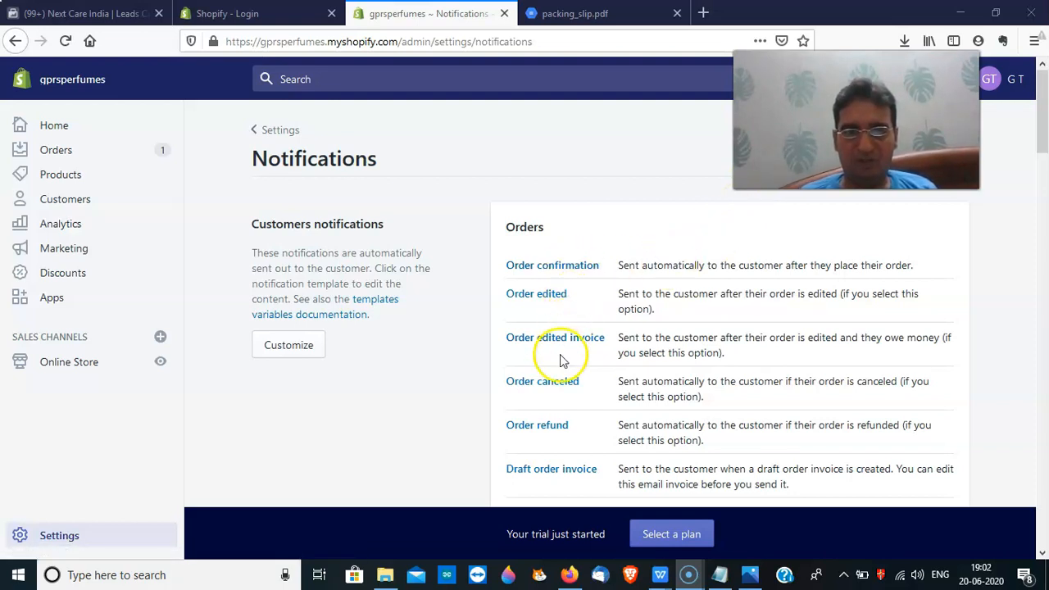
{"action": "left_click", "coordinate": [568, 269]}
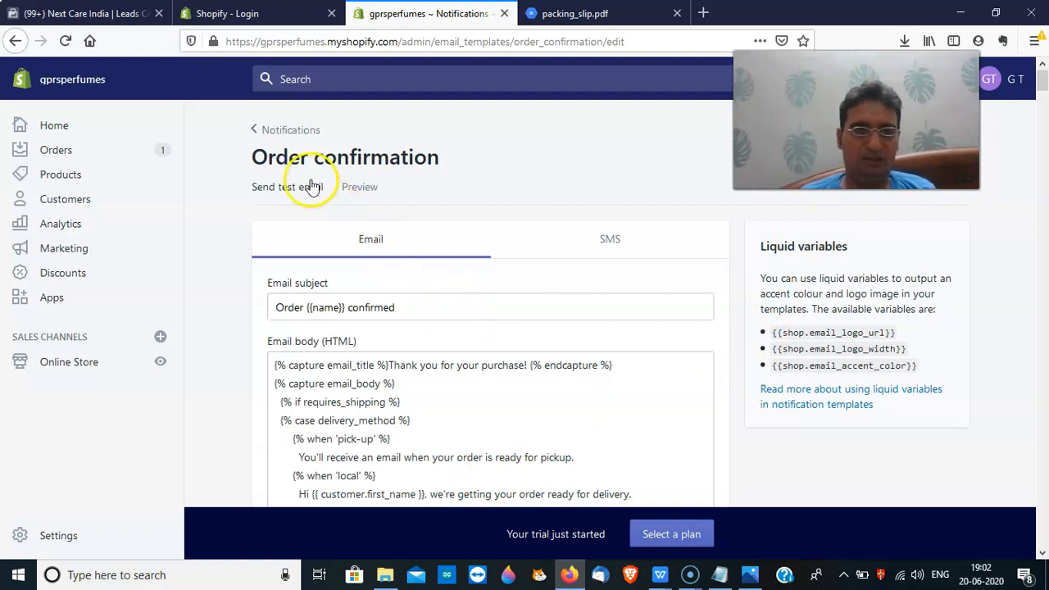
{"action": "left_click", "coordinate": [362, 188]}
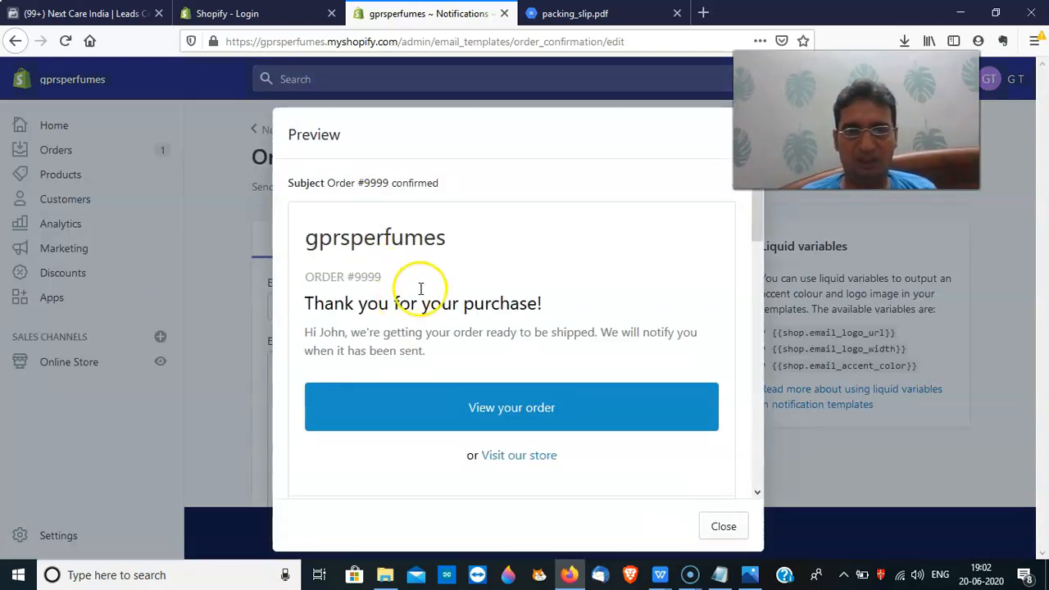
{"action": "left_click_drag", "start_coordinate": [287, 183], "coordinate": [429, 172]}
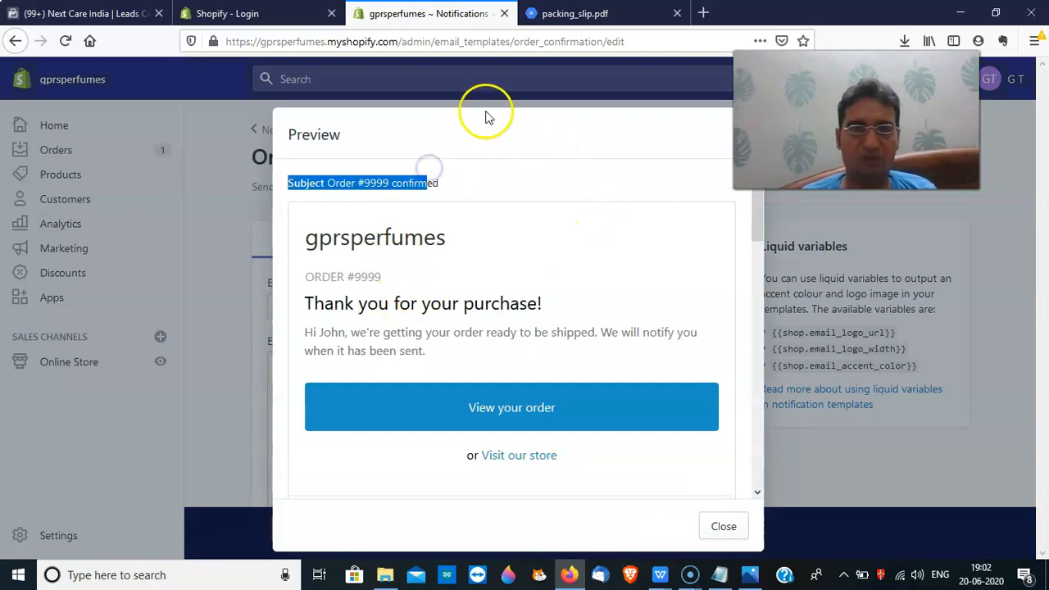
{"action": "left_click", "coordinate": [434, 148]}
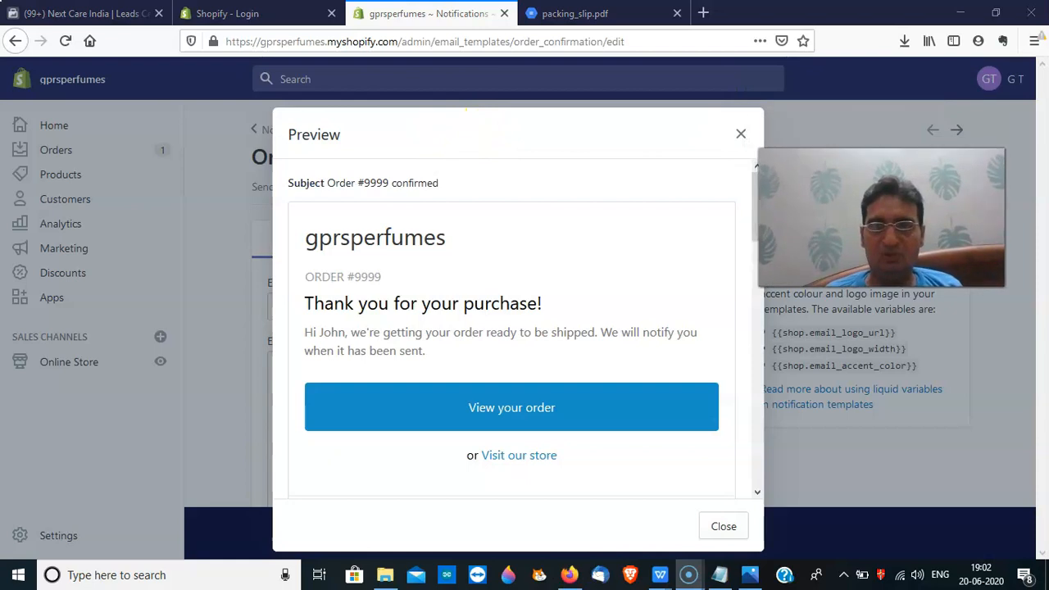
{"action": "left_click", "coordinate": [740, 134]}
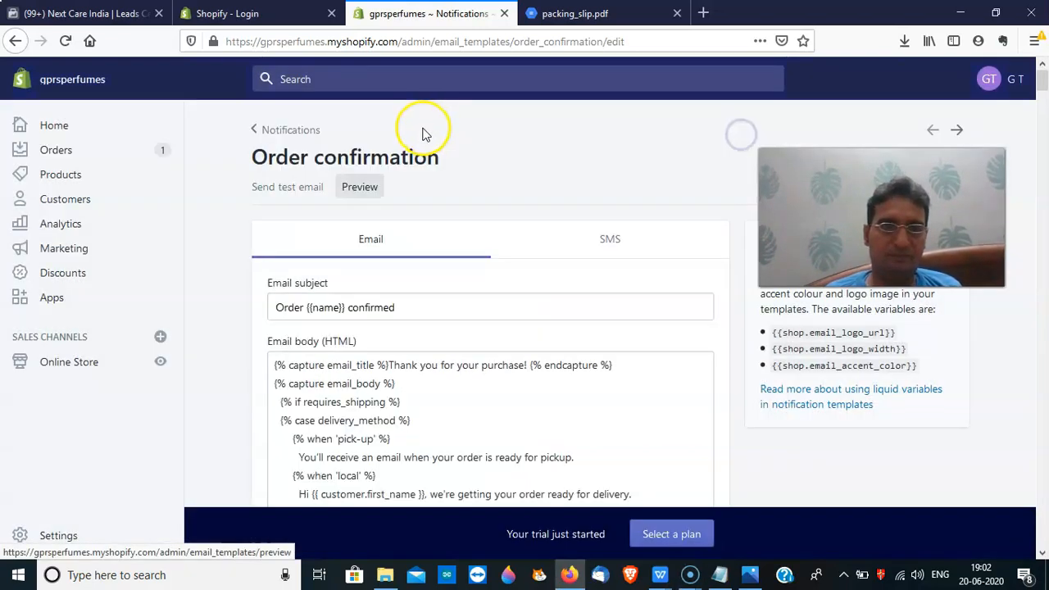
{"action": "left_click", "coordinate": [256, 131]}
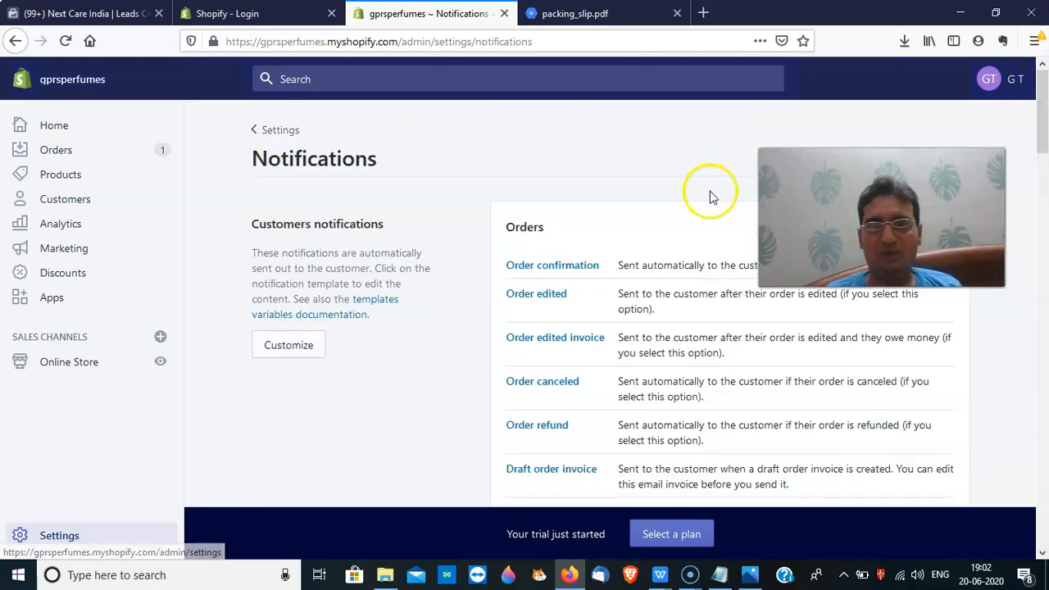
{"action": "left_click_drag", "start_coordinate": [1044, 143], "coordinate": [1045, 209]}
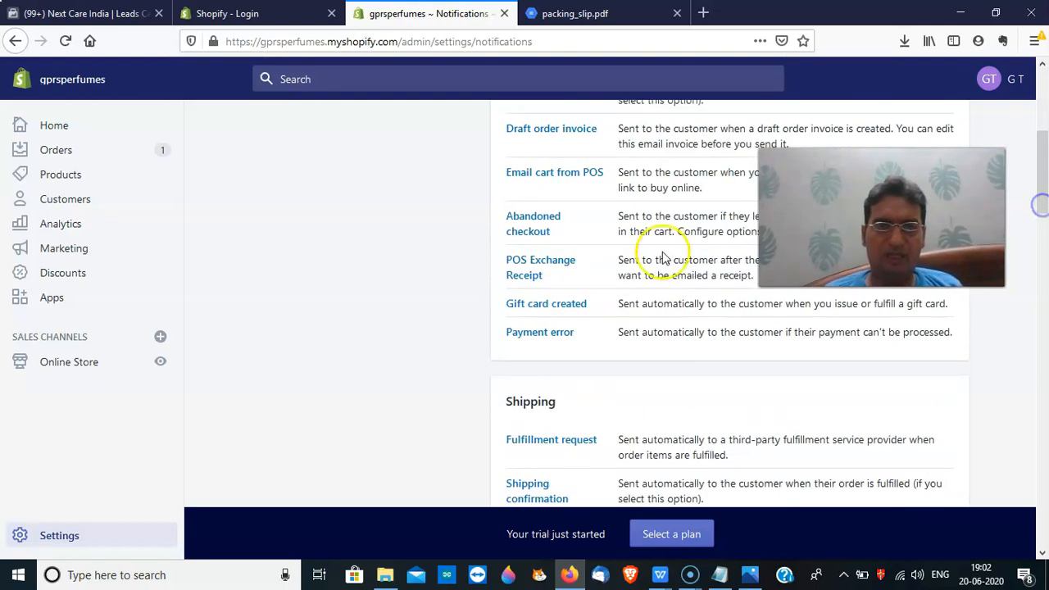
Preview the Abandoned checkout email template, then return through Notifications to Settings
{"action": "left_click", "coordinate": [530, 227]}
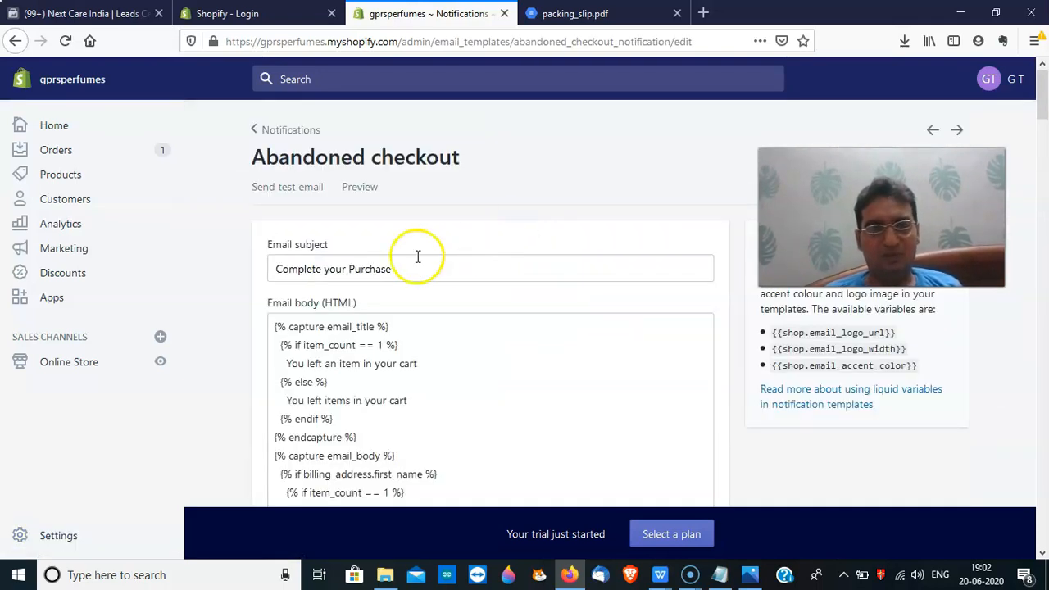
{"action": "left_click", "coordinate": [374, 195]}
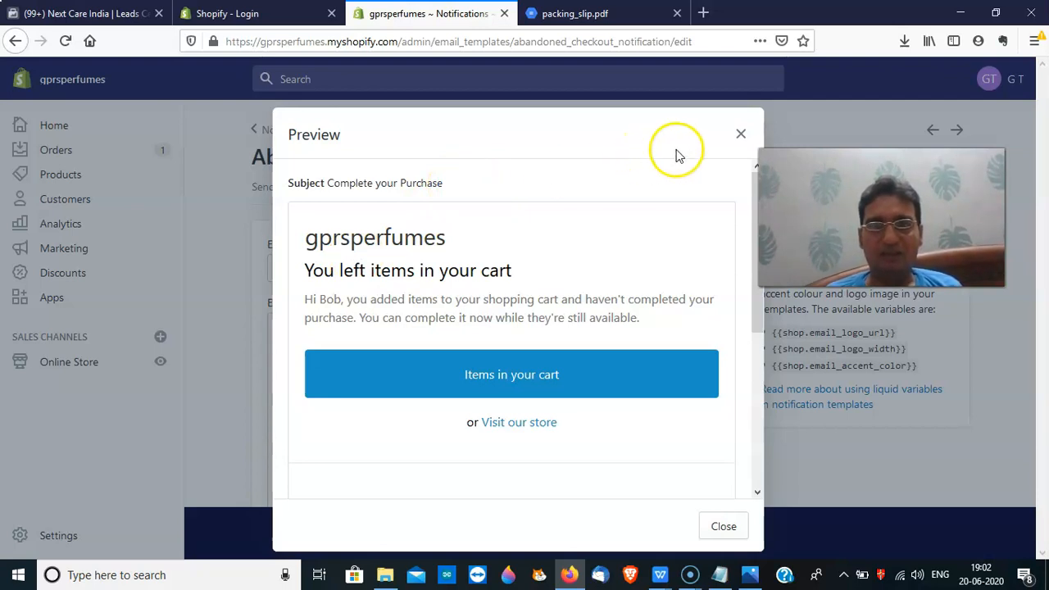
{"action": "left_click", "coordinate": [741, 135]}
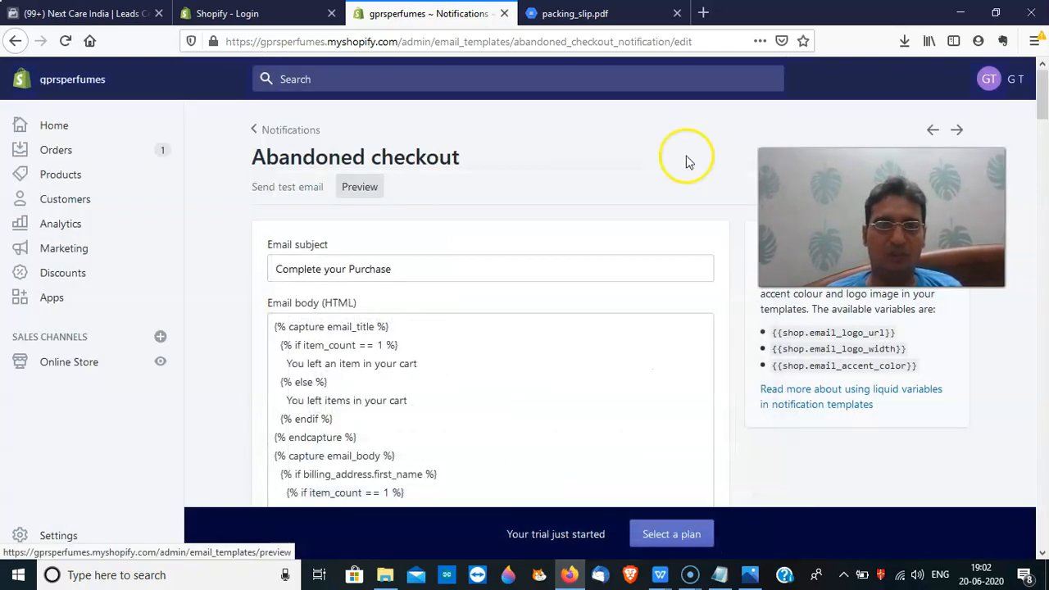
{"action": "left_click", "coordinate": [259, 131]}
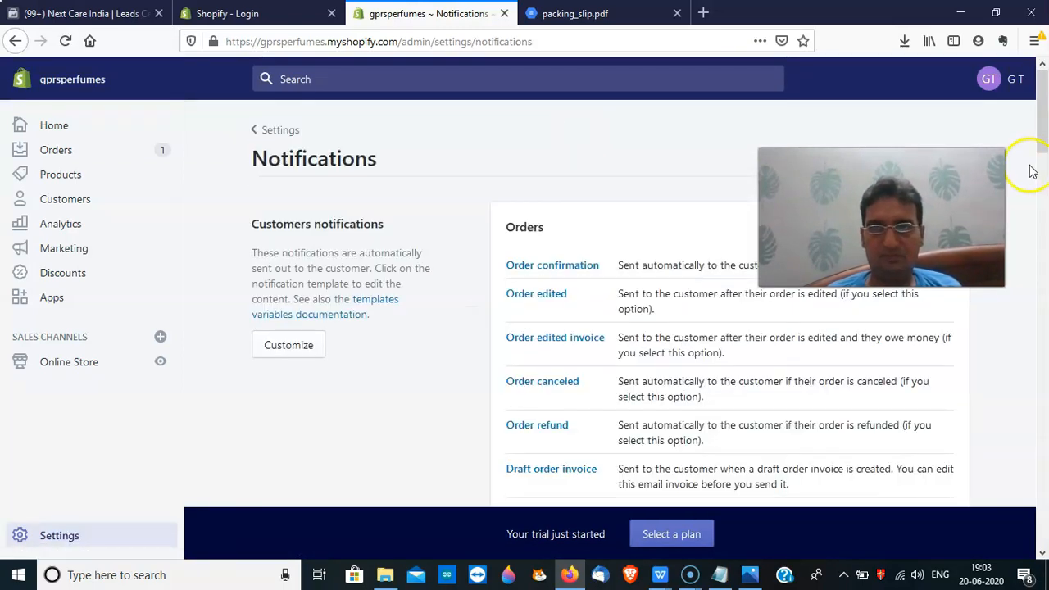
{"action": "mouse_move", "coordinate": [1042, 144]}
{"action": "left_mouse_down"}
{"action": "mouse_move", "coordinate": [1044, 238]}
{"action": "mouse_move", "coordinate": [1043, 135]}
{"action": "left_mouse_up"}
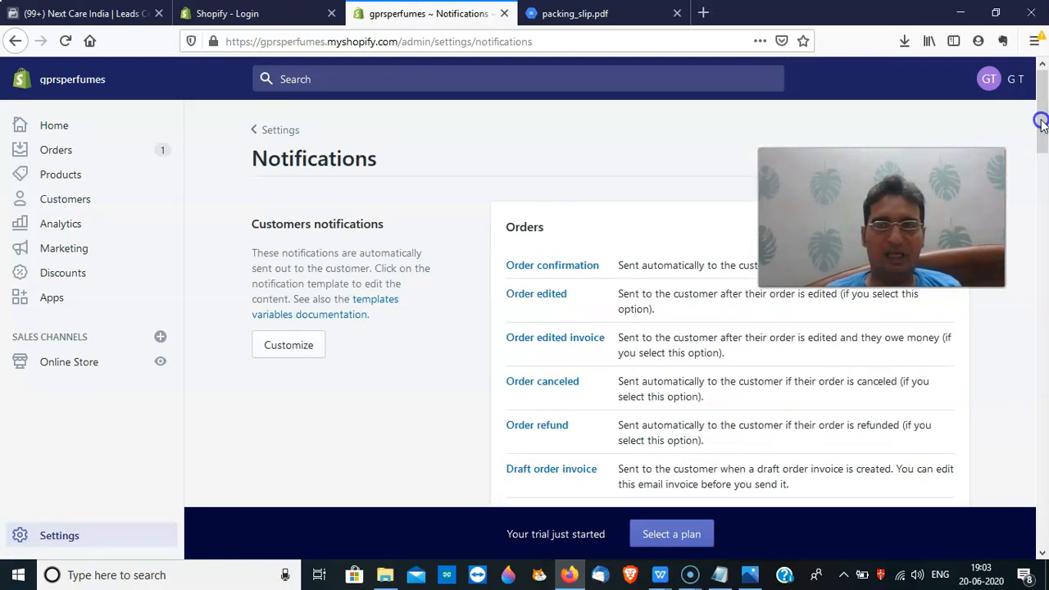
{"action": "left_click", "coordinate": [253, 129]}
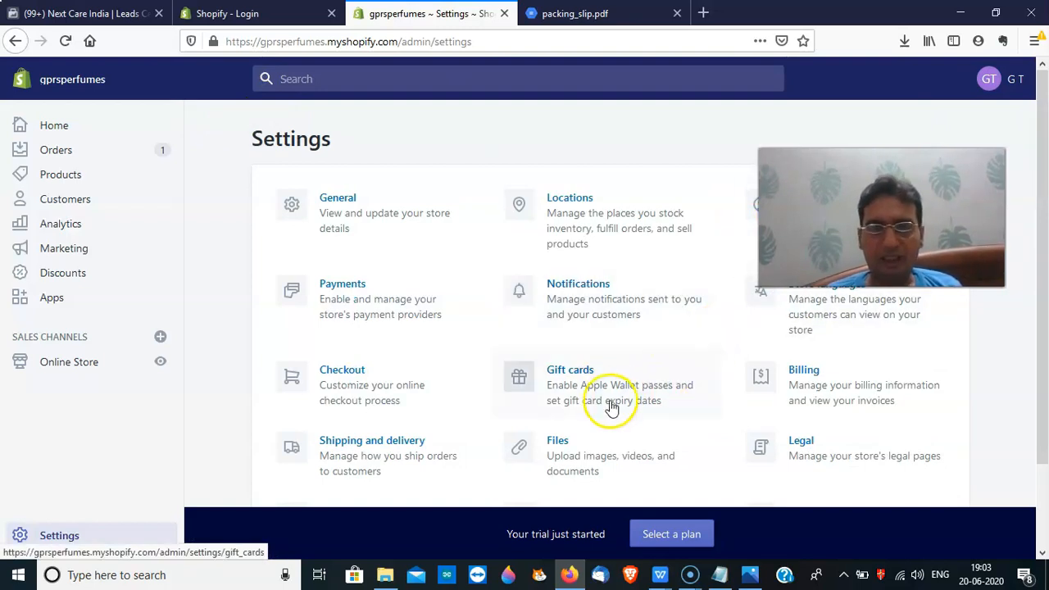
{"action": "left_click", "coordinate": [574, 459]}
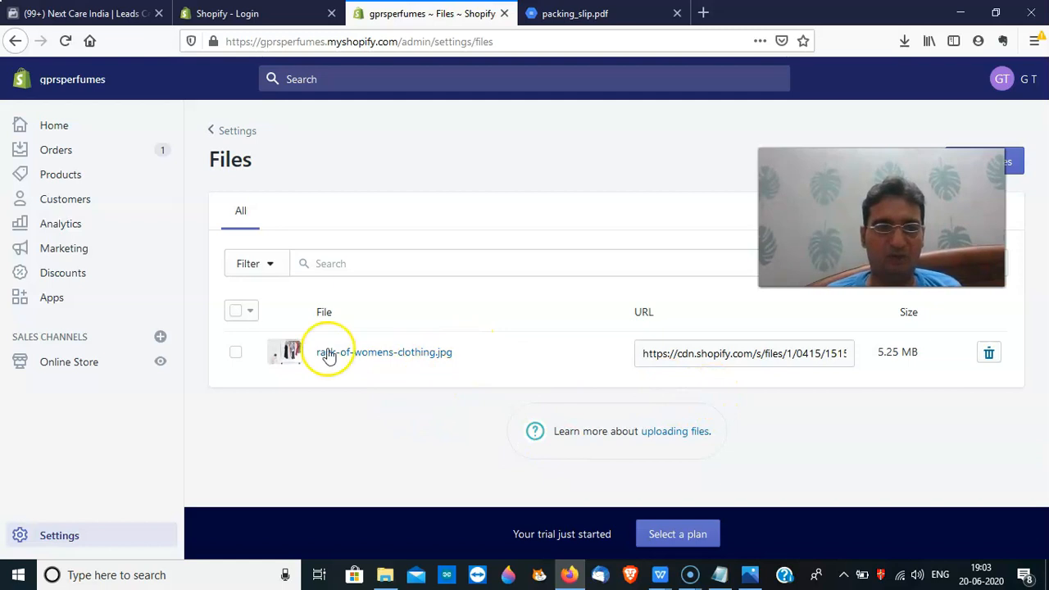
{"action": "left_click_drag", "start_coordinate": [860, 237], "coordinate": [713, 185]}
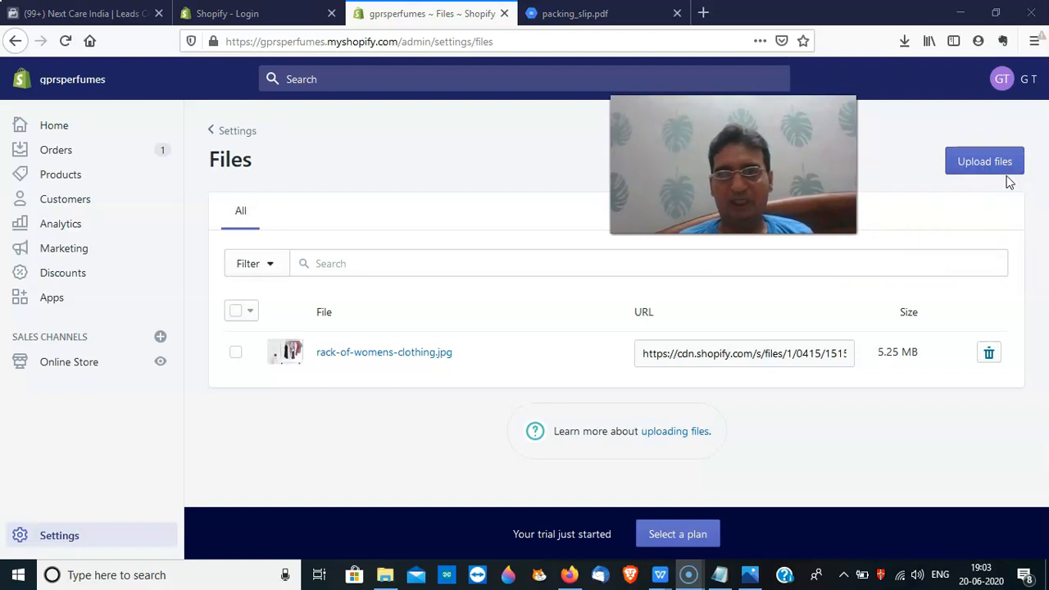
{"action": "left_click", "coordinate": [227, 131]}
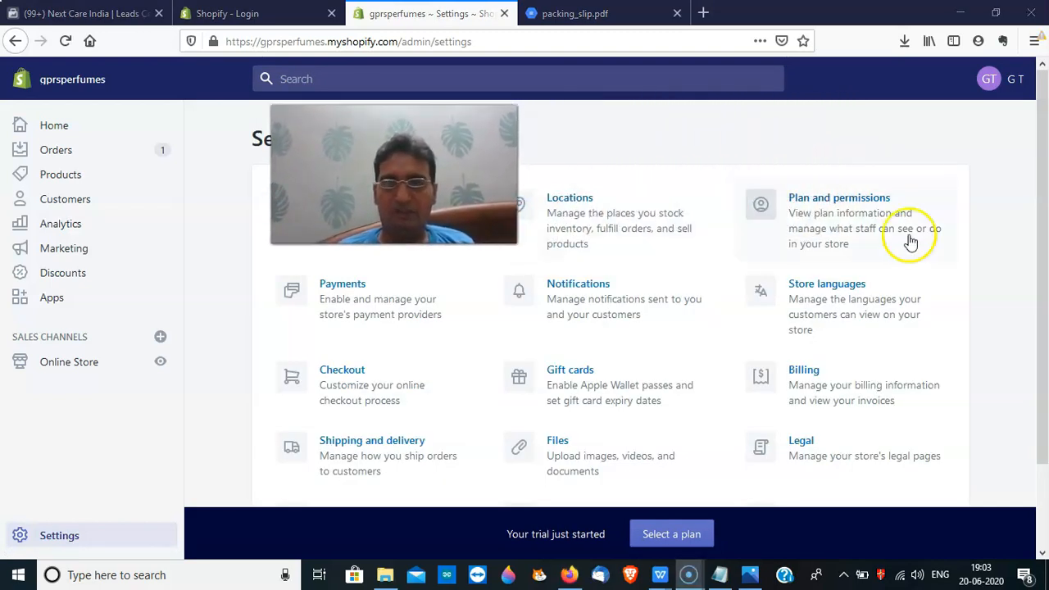
Open Plan and permissions and start adding a staff account from Staff accounts
{"action": "left_click", "coordinate": [864, 205]}
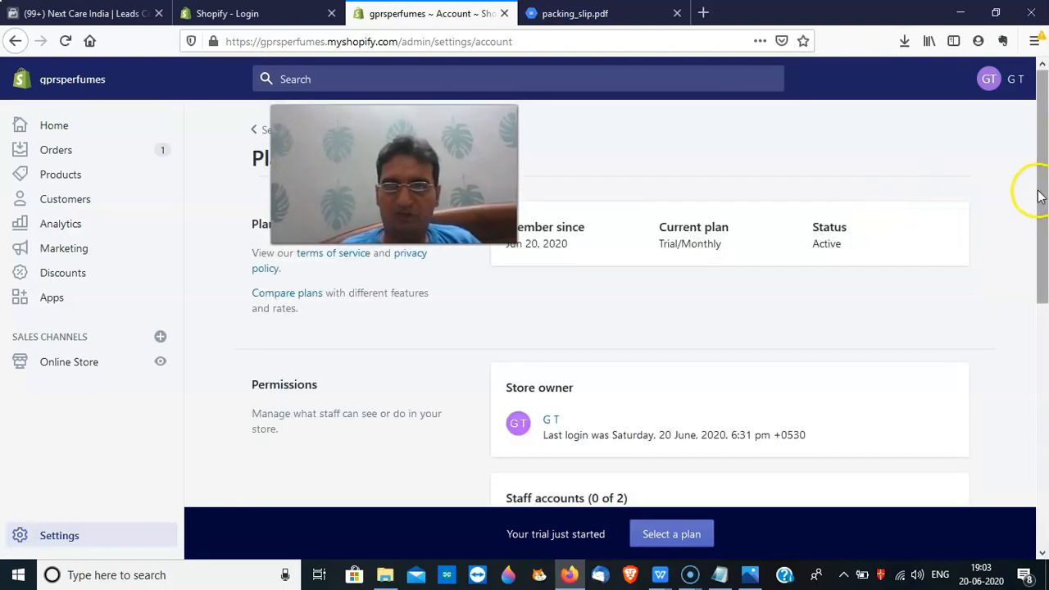
{"action": "left_click_drag", "start_coordinate": [1039, 190], "coordinate": [1039, 247]}
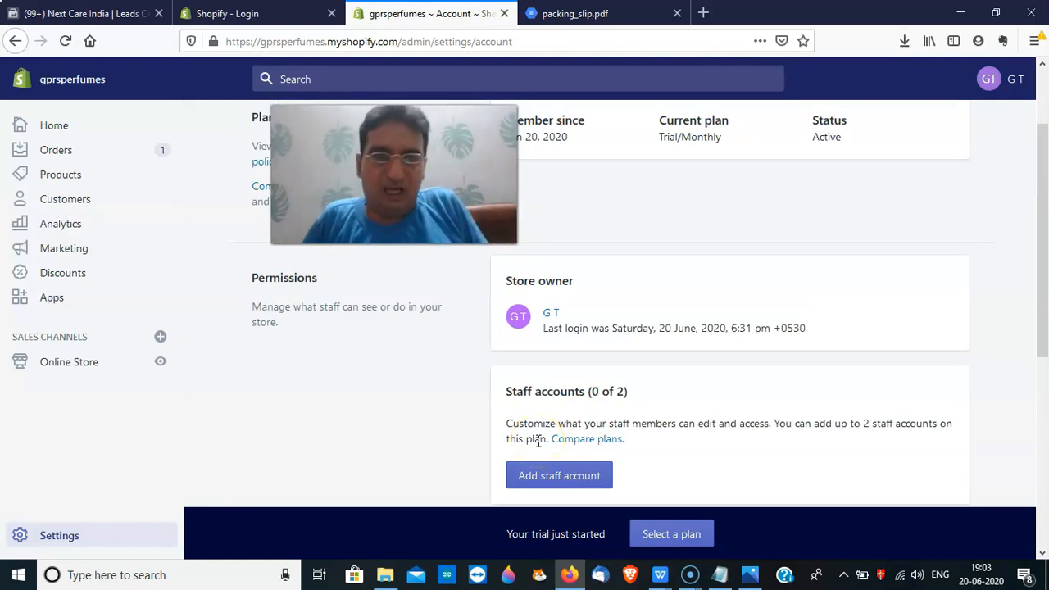
{"action": "left_click", "coordinate": [546, 480]}
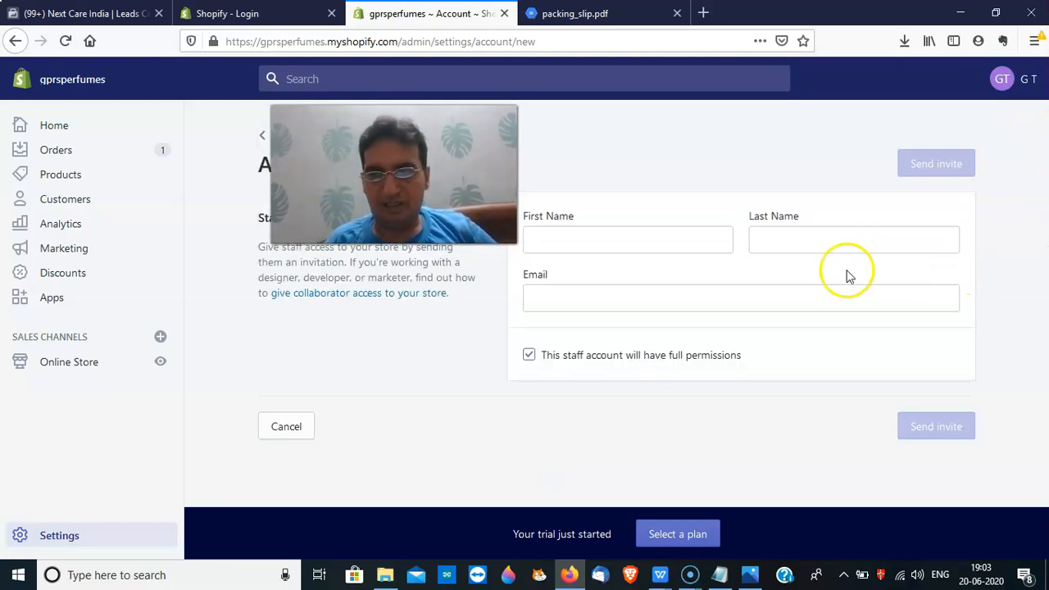
Move through the staff form's first name, last name and email fields, leaving them blank
{"action": "left_click", "coordinate": [833, 242]}
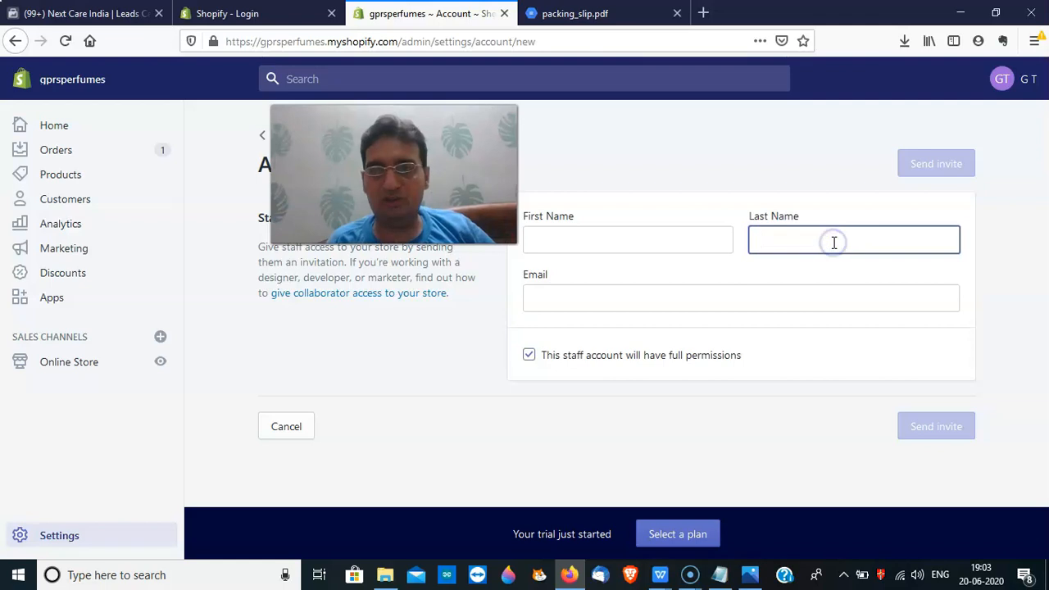
{"action": "left_click", "coordinate": [684, 249]}
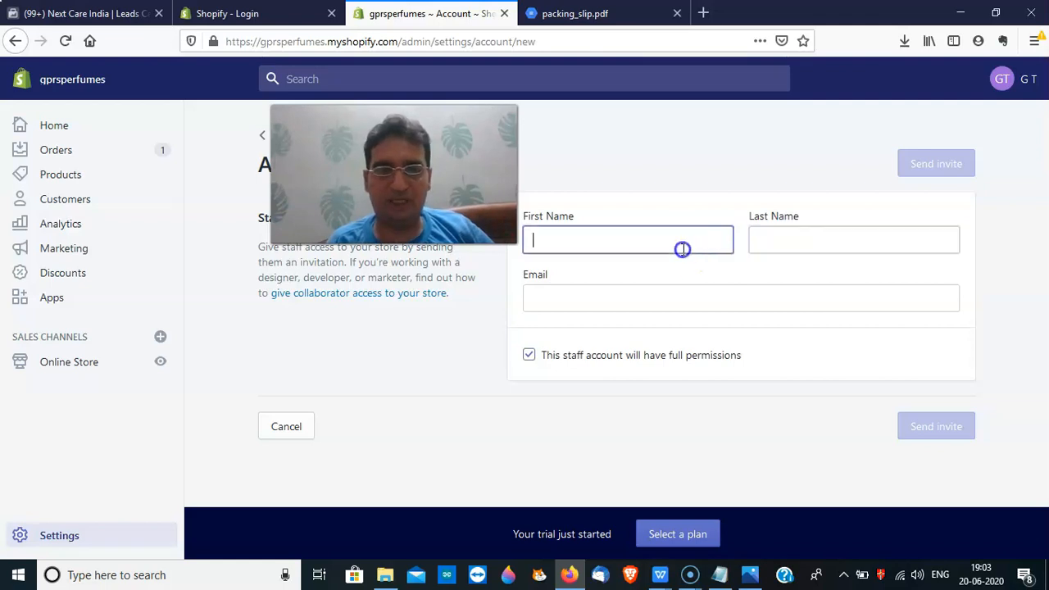
{"action": "left_click", "coordinate": [675, 295]}
{"action": "left_click", "coordinate": [678, 245]}
{"action": "left_click", "coordinate": [788, 243]}
{"action": "left_click", "coordinate": [695, 292]}
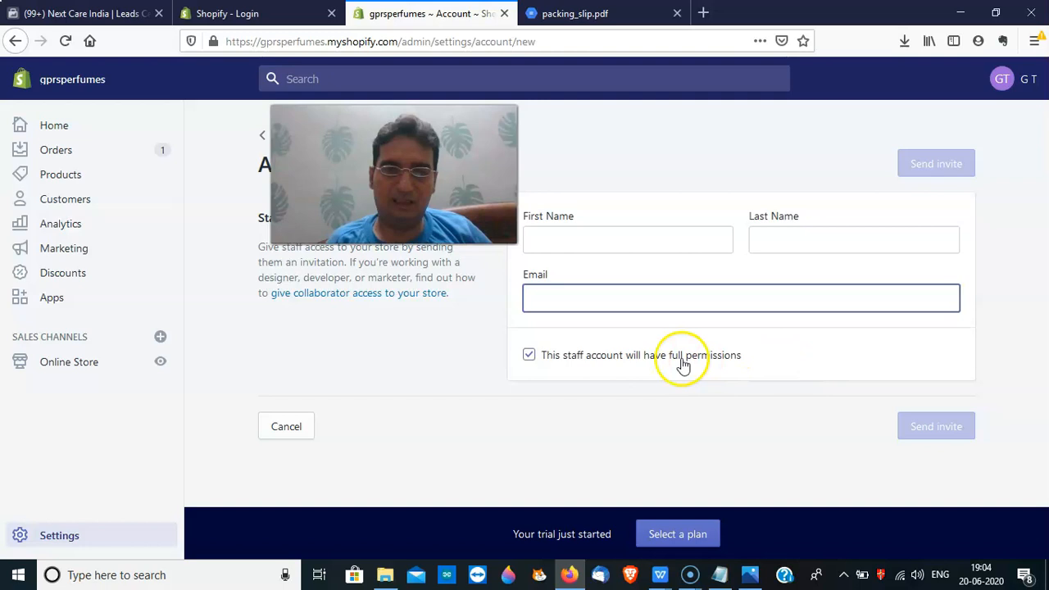
Switch off full permissions and grant selected permissions, including Customers
{"action": "left_click", "coordinate": [531, 356]}
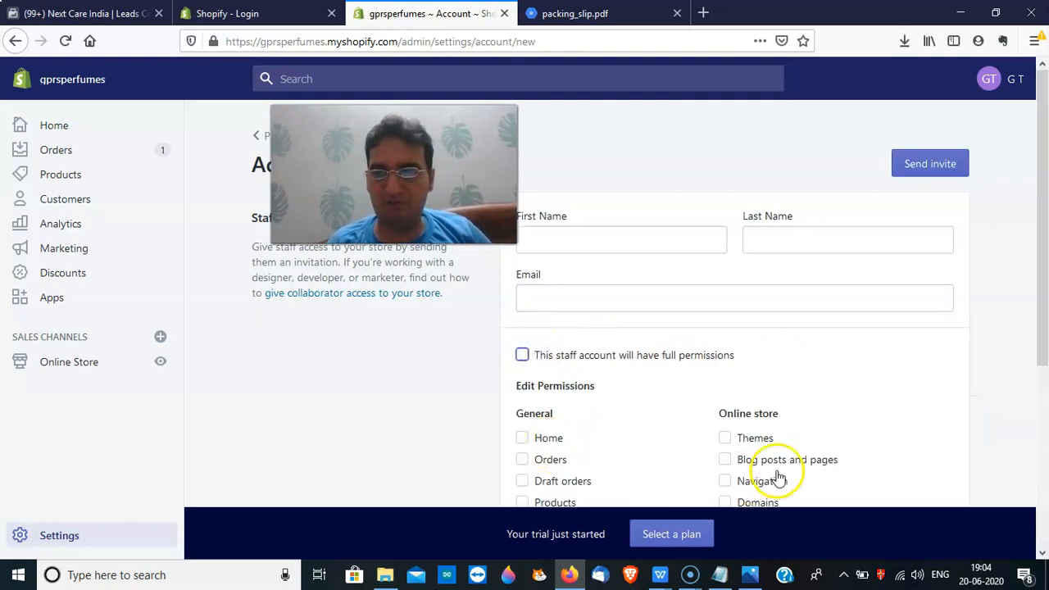
{"action": "left_click_drag", "start_coordinate": [1041, 279], "coordinate": [1045, 362]}
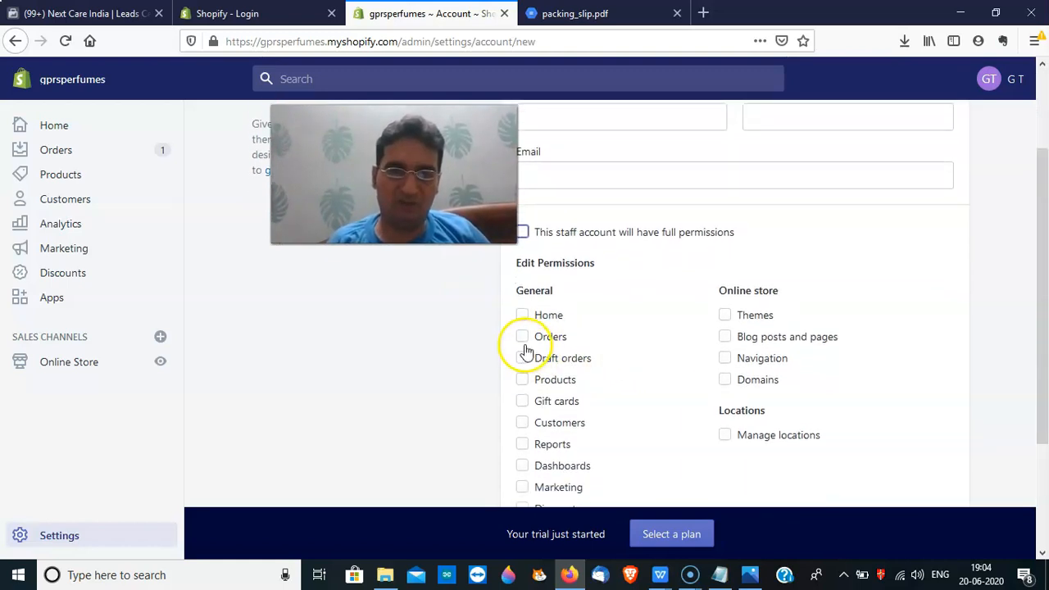
{"action": "left_click", "coordinate": [543, 424]}
{"action": "left_click_drag", "start_coordinate": [1045, 299], "coordinate": [1045, 194]}
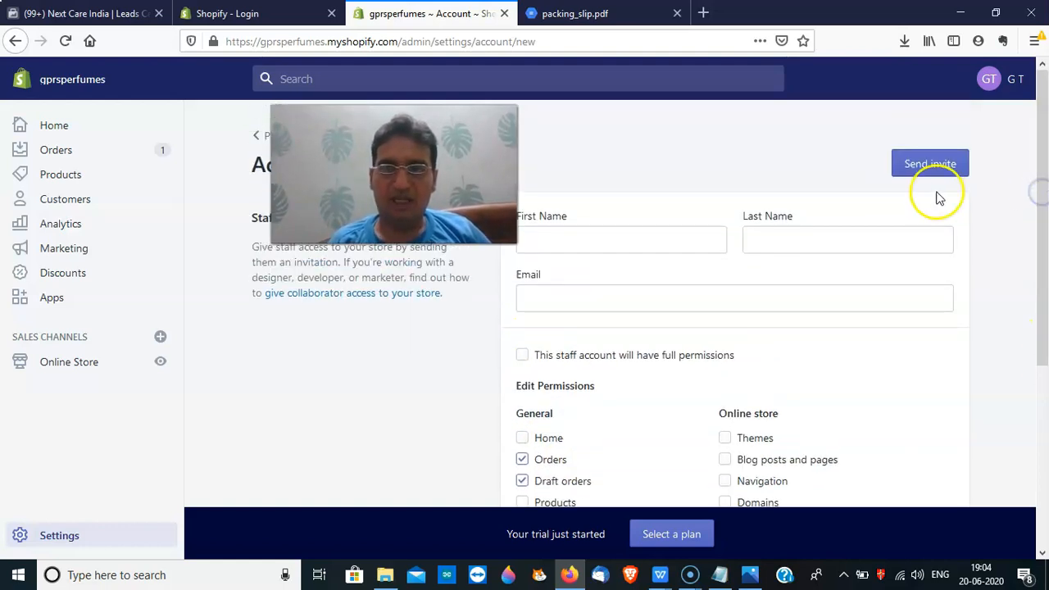
{"action": "left_click_drag", "start_coordinate": [394, 174], "coordinate": [671, 164]}
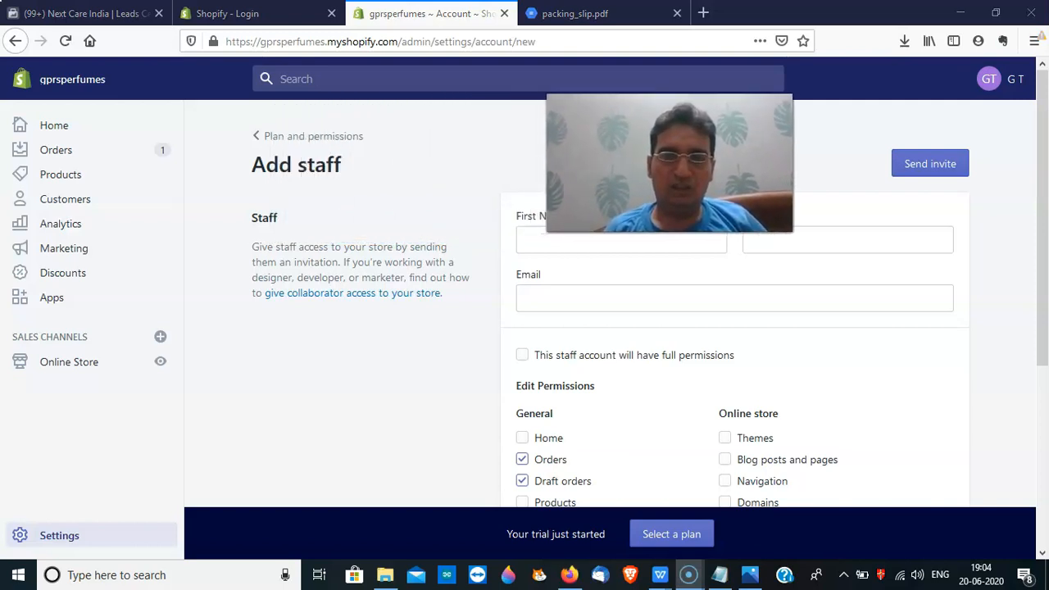
Leave the staff form, scroll Plan and permissions, and return to Settings
{"action": "left_click", "coordinate": [269, 137]}
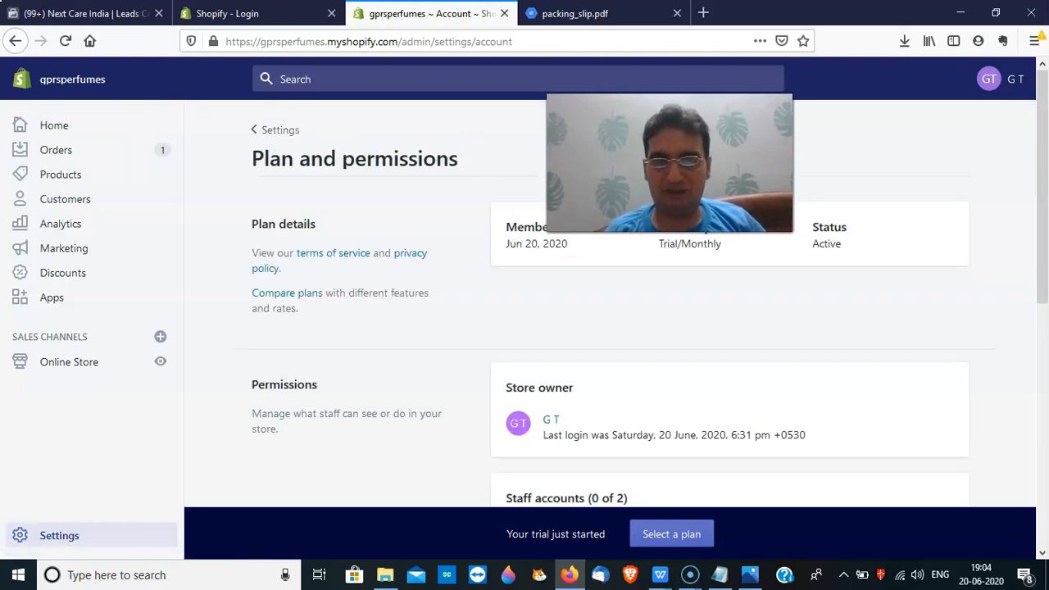
{"action": "left_click_drag", "start_coordinate": [1037, 197], "coordinate": [1045, 456]}
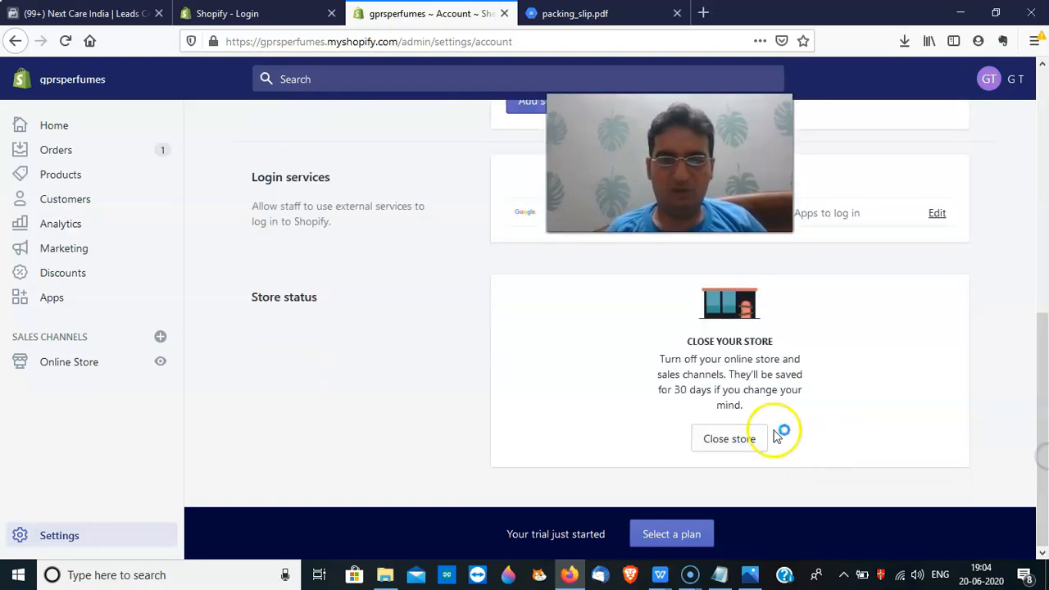
{"action": "left_click_drag", "start_coordinate": [1043, 361], "coordinate": [1043, 76]}
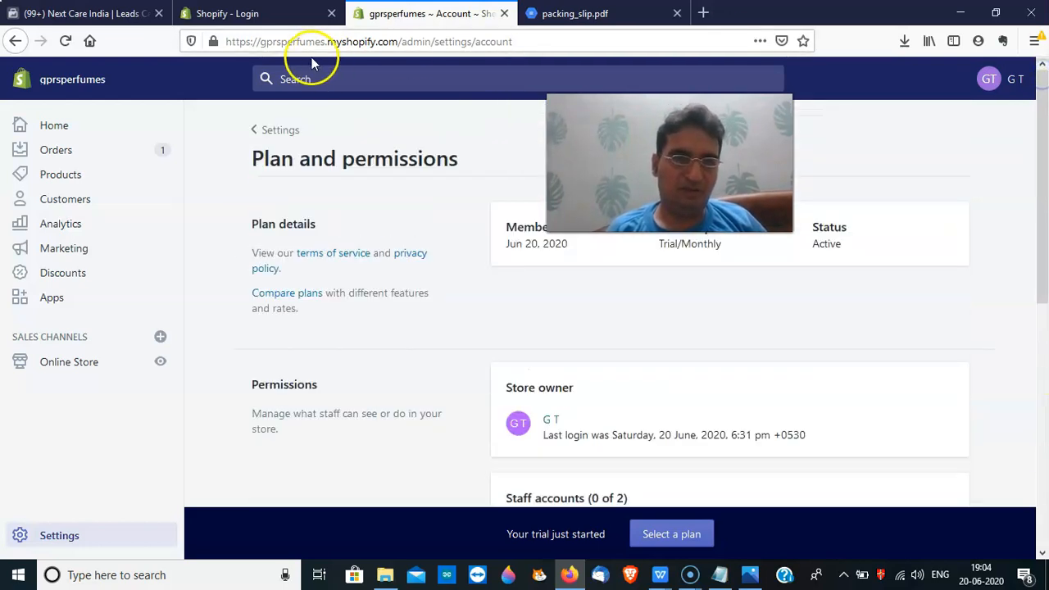
{"action": "left_click", "coordinate": [258, 130]}
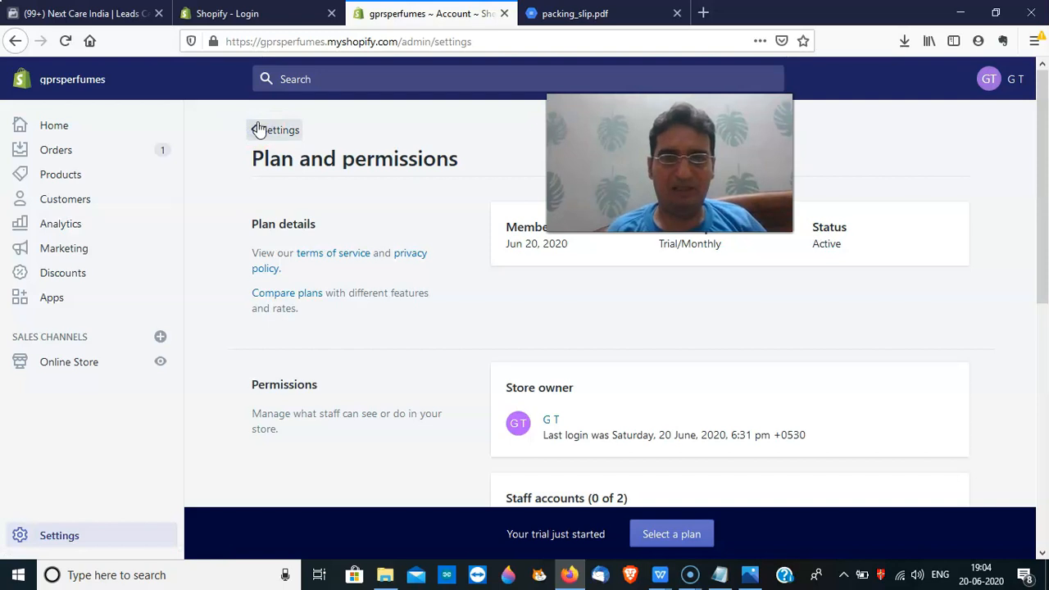
Open Store languages from the Settings overview
{"action": "key", "text": "alt+p"}
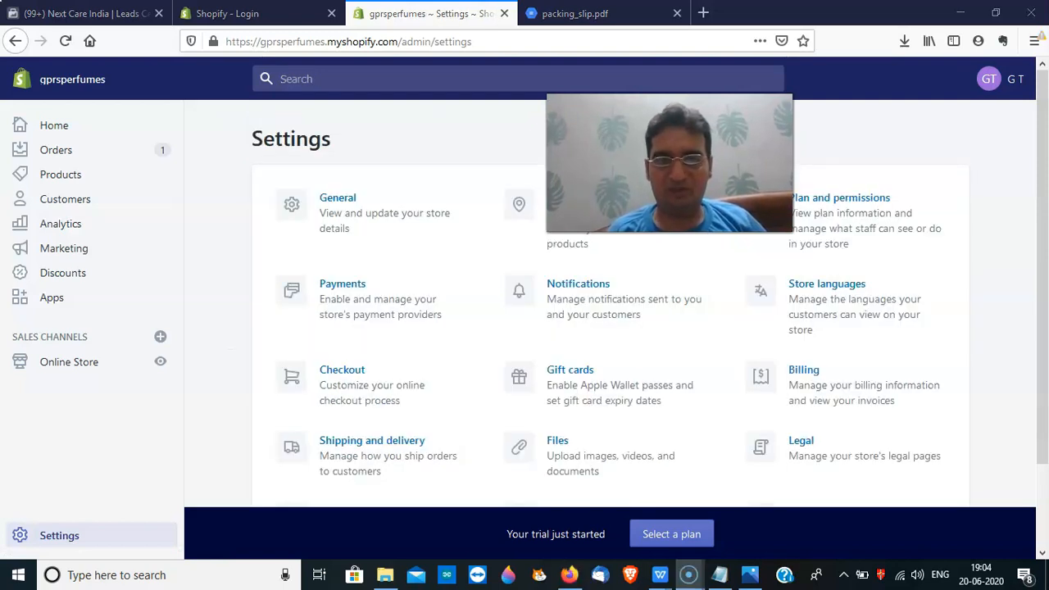
{"action": "left_click_drag", "start_coordinate": [670, 163], "coordinate": [497, 185]}
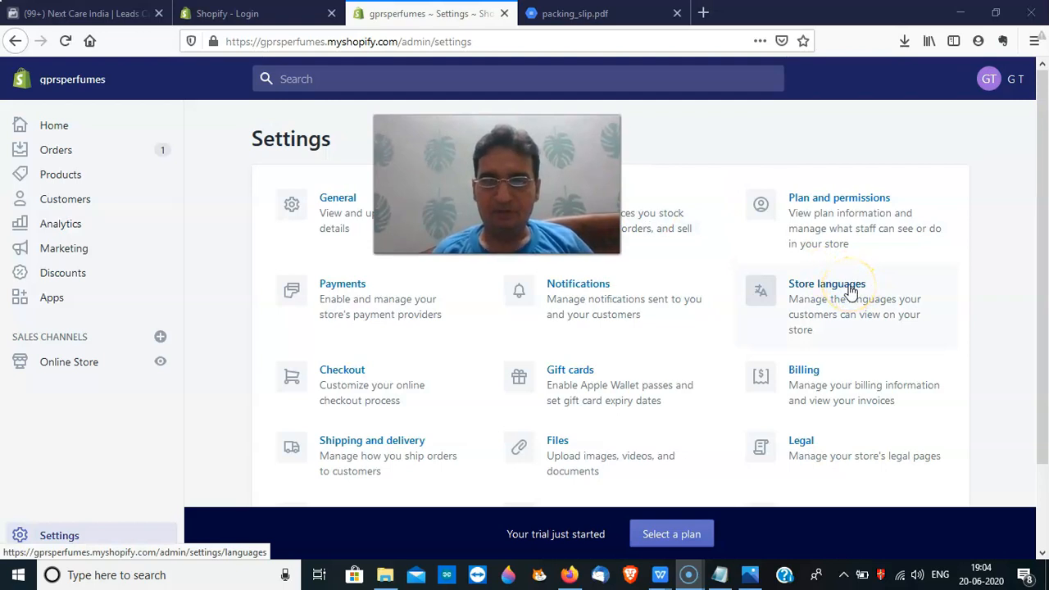
{"action": "left_click", "coordinate": [850, 291]}
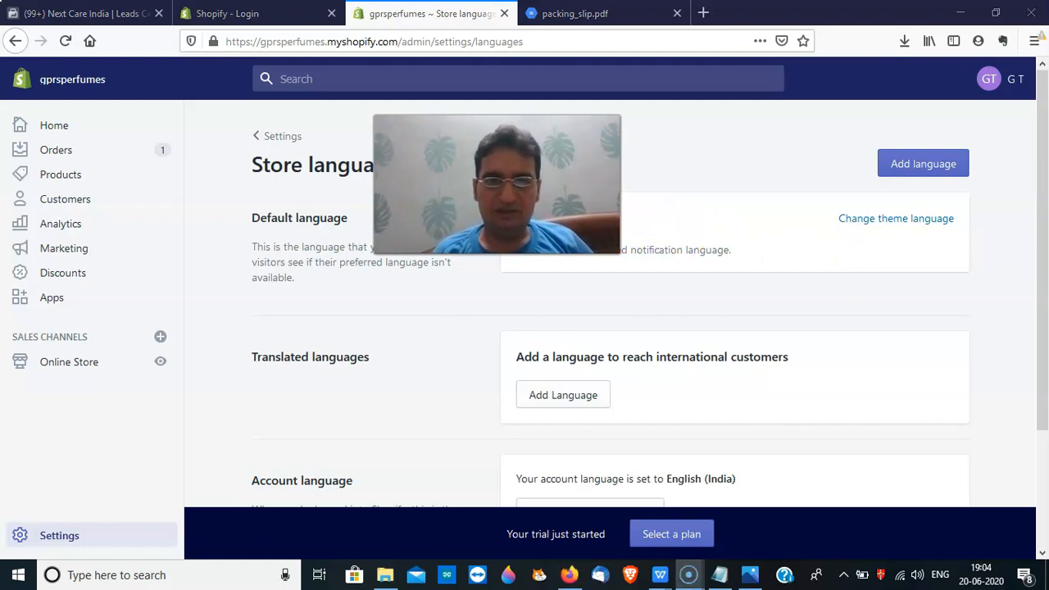
Browse the available theme languages, keep English, and return to the Debut theme
{"action": "left_click", "coordinate": [877, 226]}
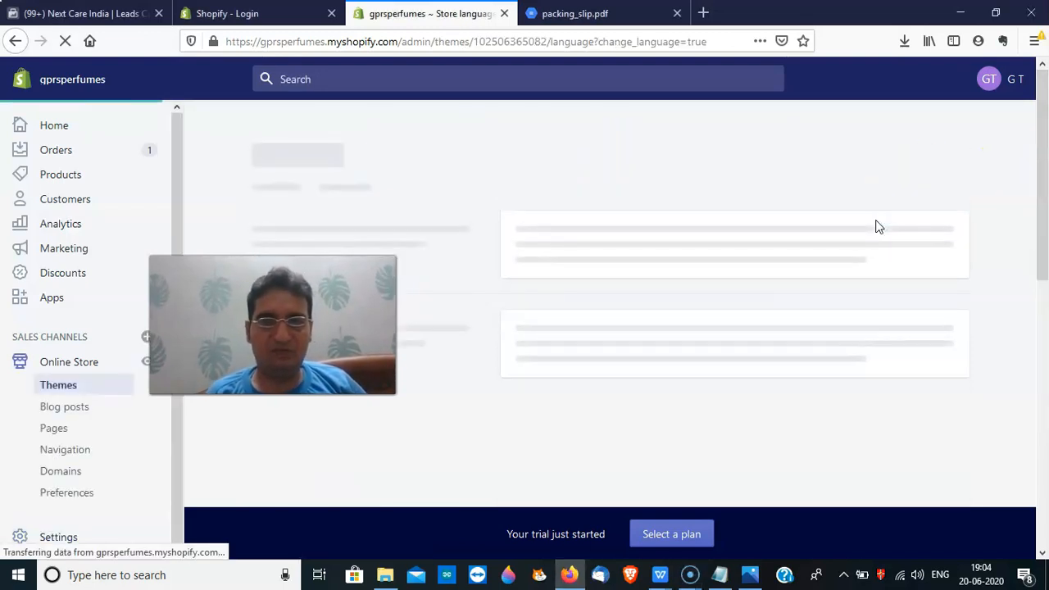
{"action": "left_click", "coordinate": [940, 236]}
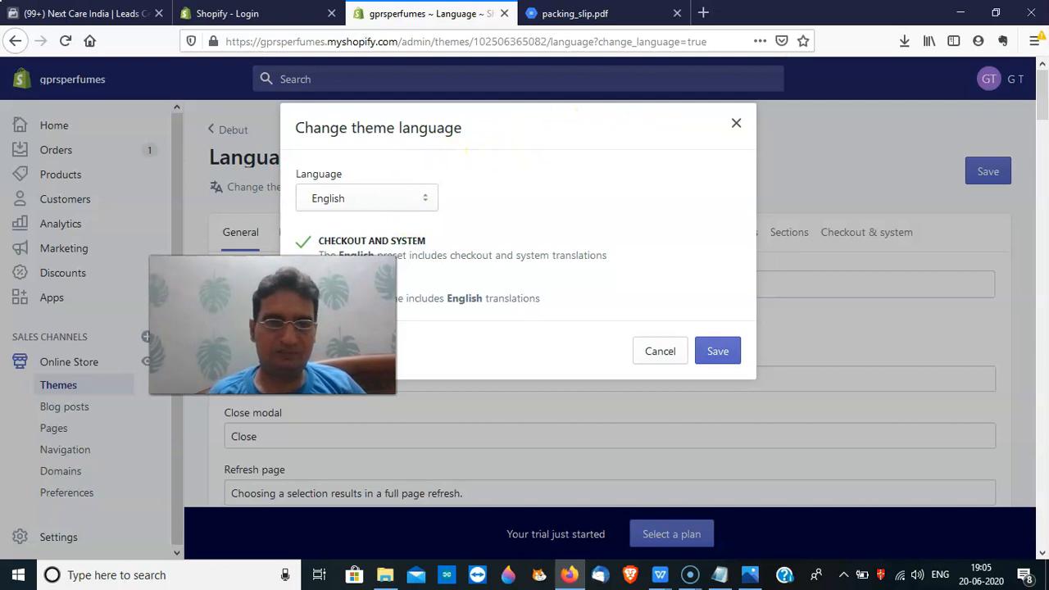
{"action": "left_click", "coordinate": [373, 205]}
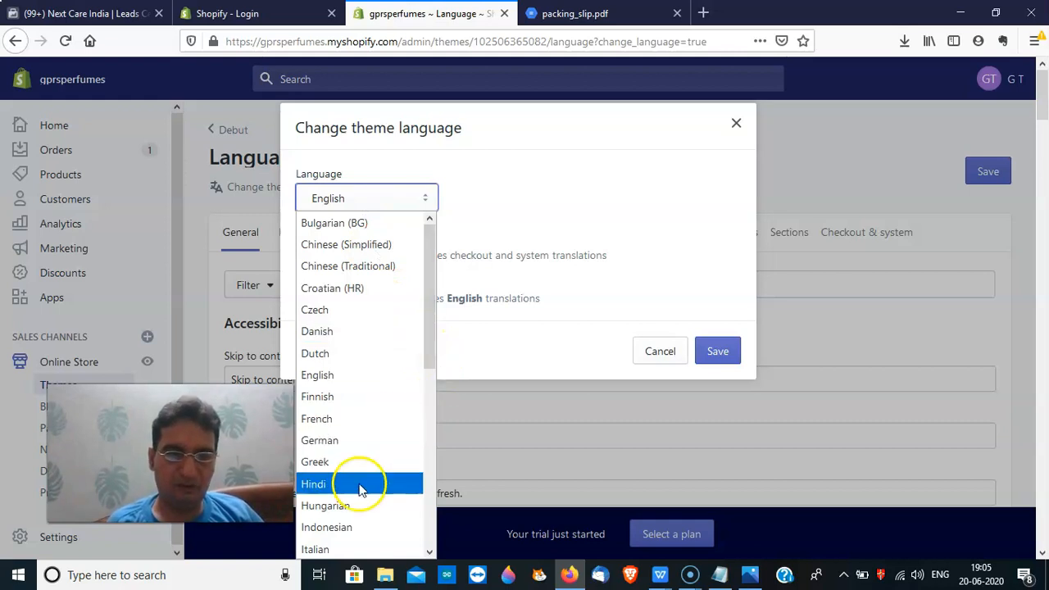
{"action": "left_click_drag", "start_coordinate": [429, 352], "coordinate": [447, 534]}
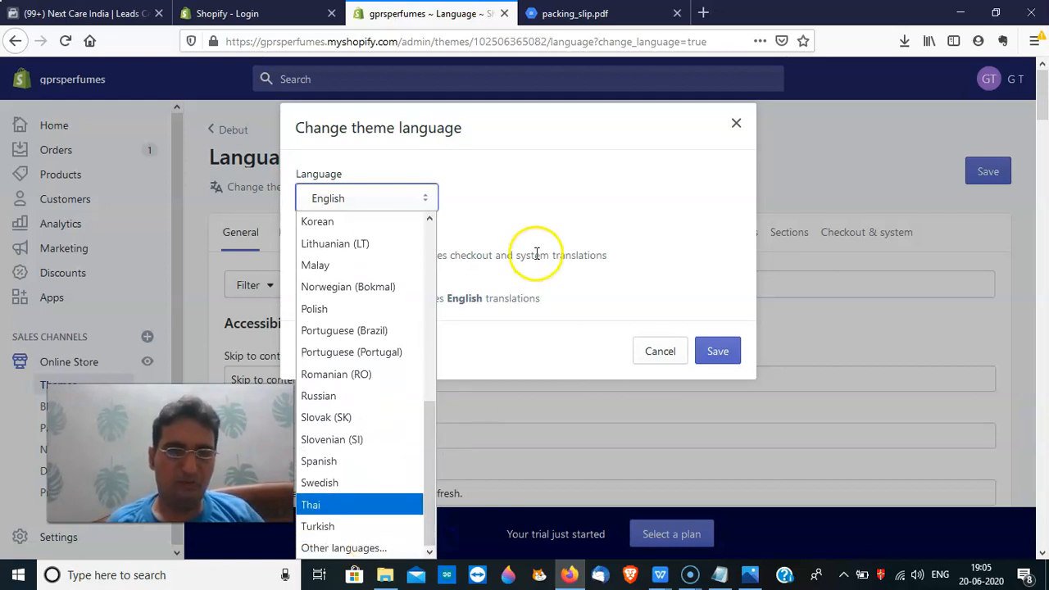
{"action": "left_click", "coordinate": [738, 125]}
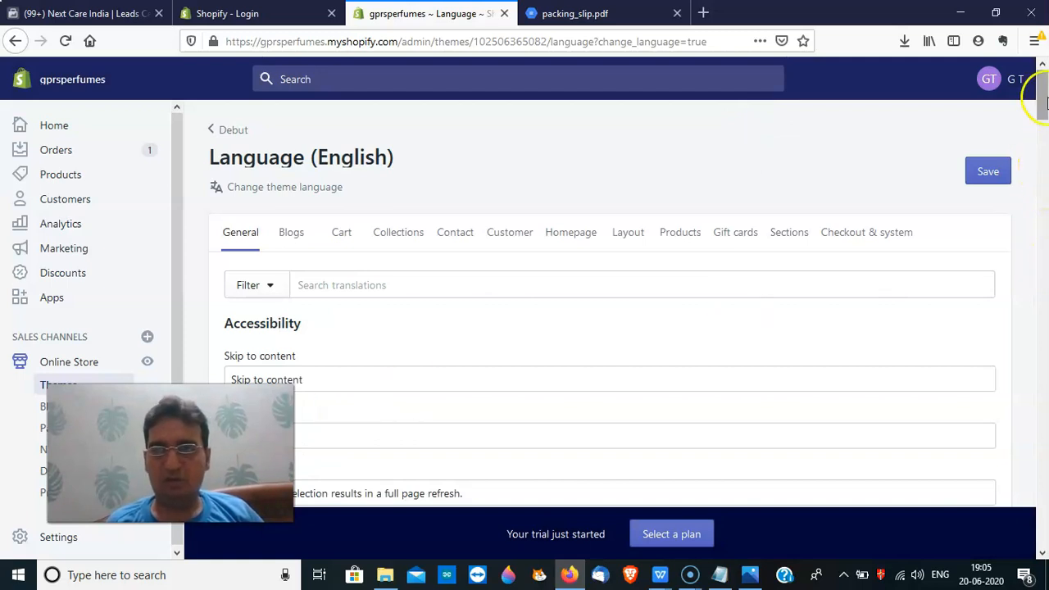
{"action": "mouse_move", "coordinate": [1046, 100]}
{"action": "left_mouse_down"}
{"action": "mouse_move", "coordinate": [1046, 151]}
{"action": "mouse_move", "coordinate": [1044, 83]}
{"action": "left_mouse_up"}
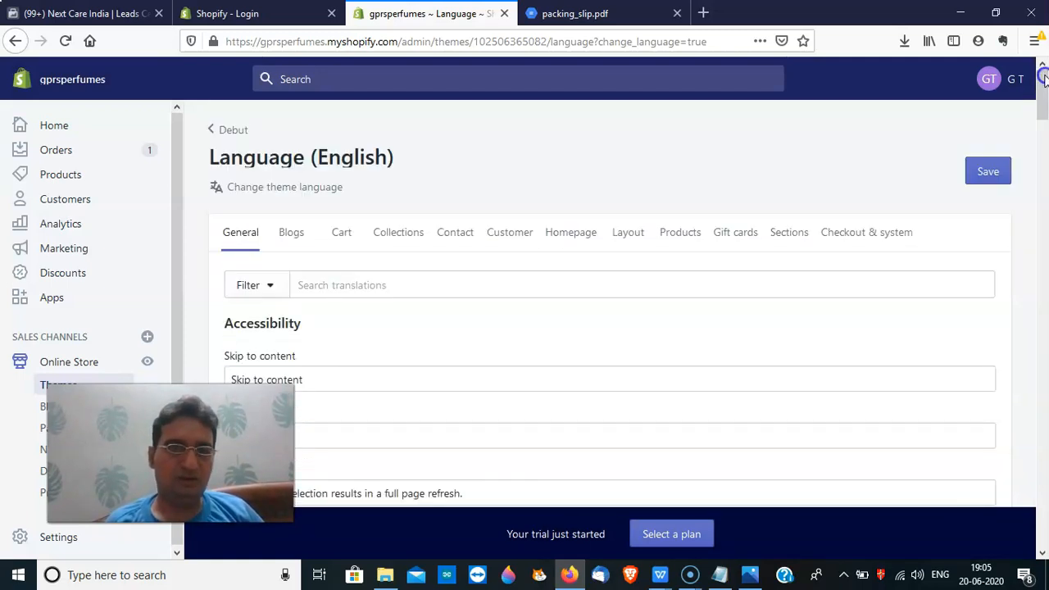
{"action": "left_click", "coordinate": [223, 130]}
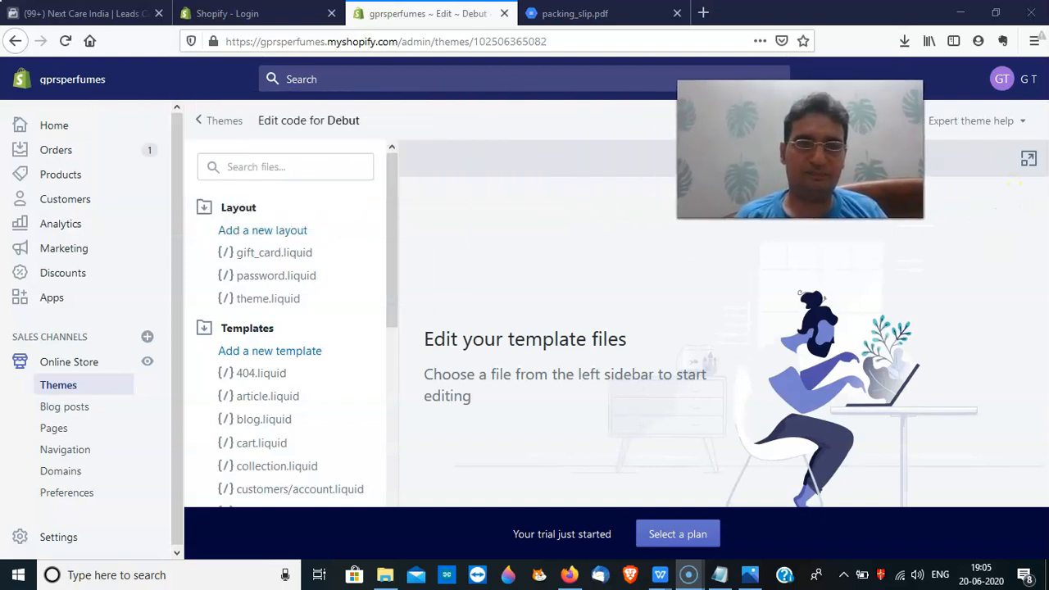
Go back to the Themes overview, then to the main store Settings page
{"action": "left_click", "coordinate": [201, 121]}
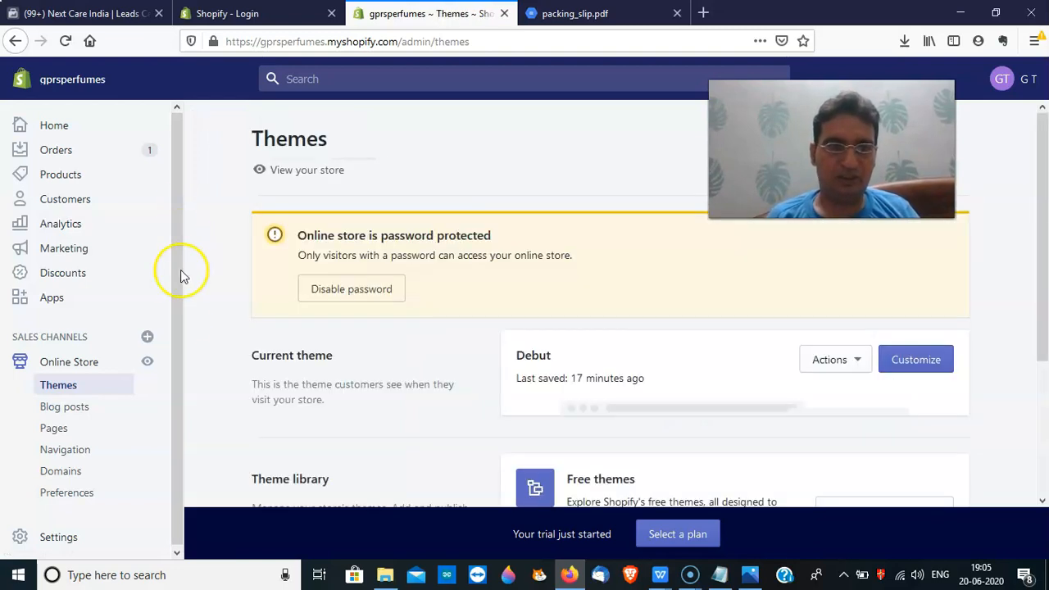
{"action": "left_click", "coordinate": [66, 541]}
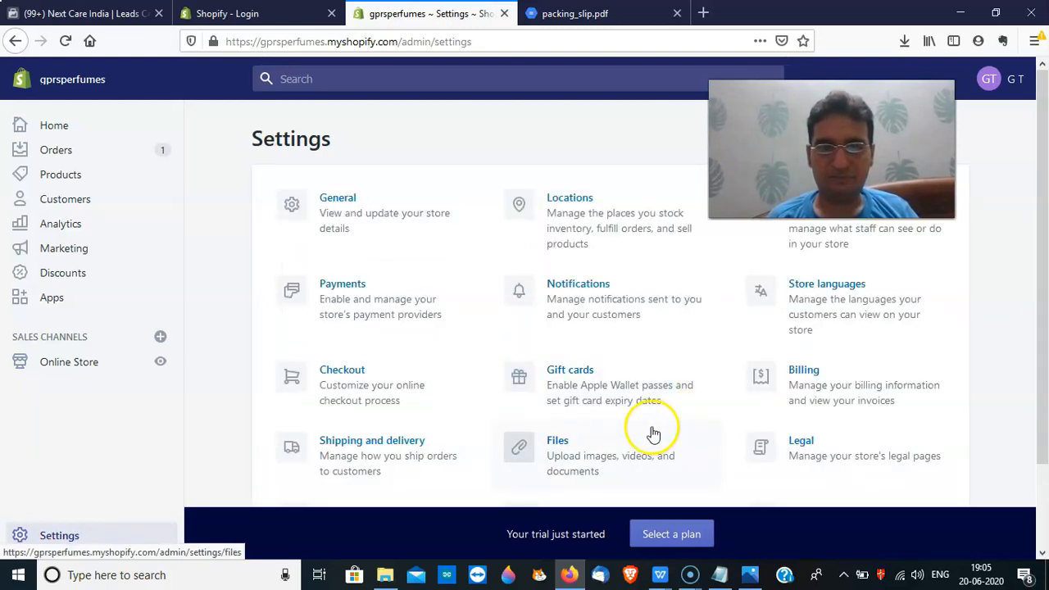
Check the Billing page showing no charges, then go to the Legal policy settings
{"action": "left_click", "coordinate": [797, 382]}
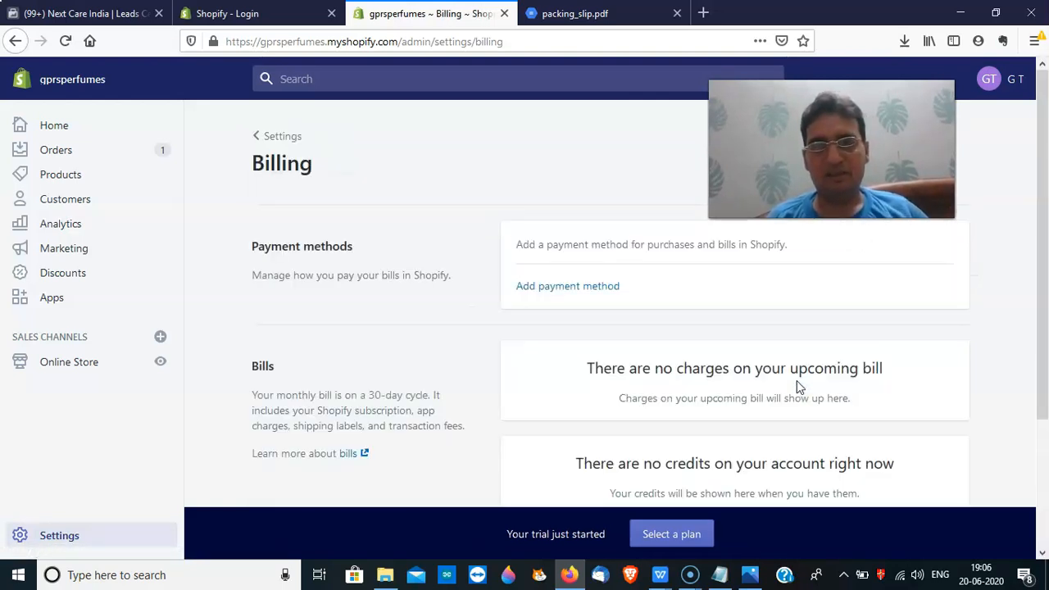
{"action": "left_click", "coordinate": [1045, 230]}
{"action": "mouse_move", "coordinate": [1039, 220]}
{"action": "left_mouse_down"}
{"action": "mouse_move", "coordinate": [1046, 288]}
{"action": "mouse_move", "coordinate": [1041, 232]}
{"action": "left_mouse_up"}
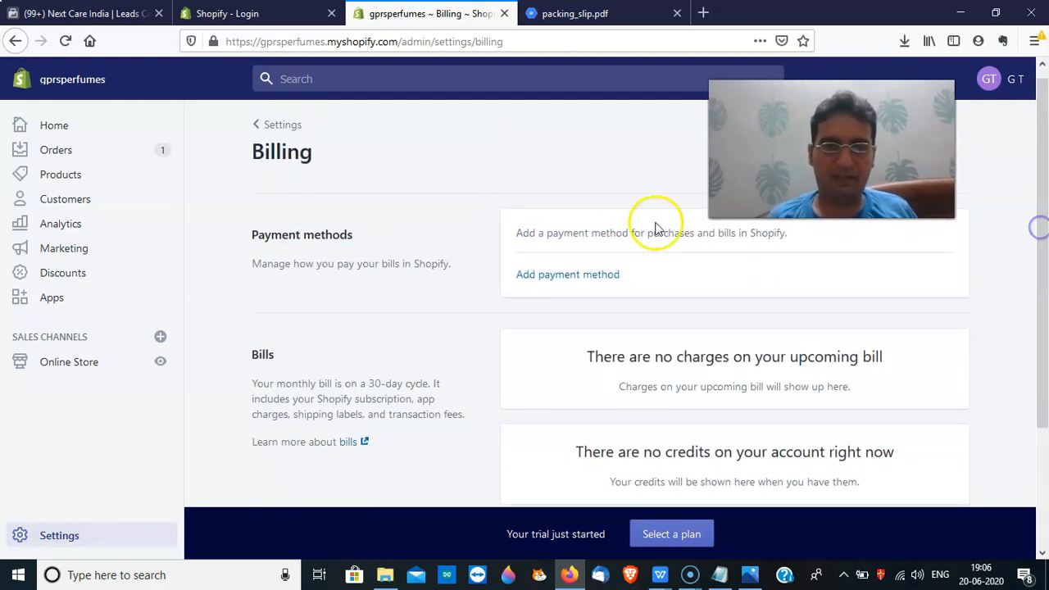
{"action": "left_click", "coordinate": [263, 133]}
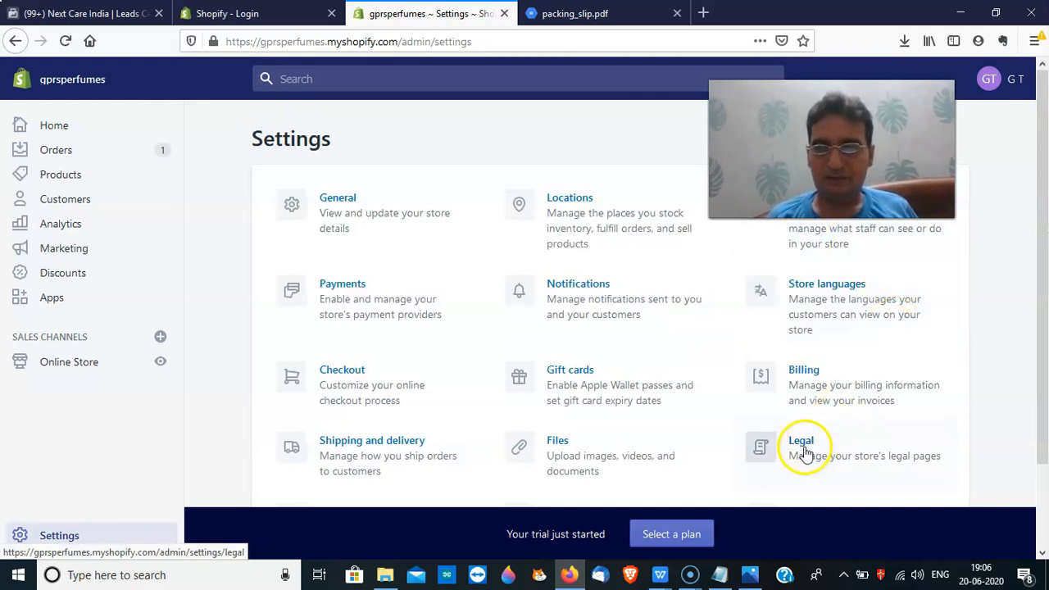
{"action": "left_click", "coordinate": [800, 442]}
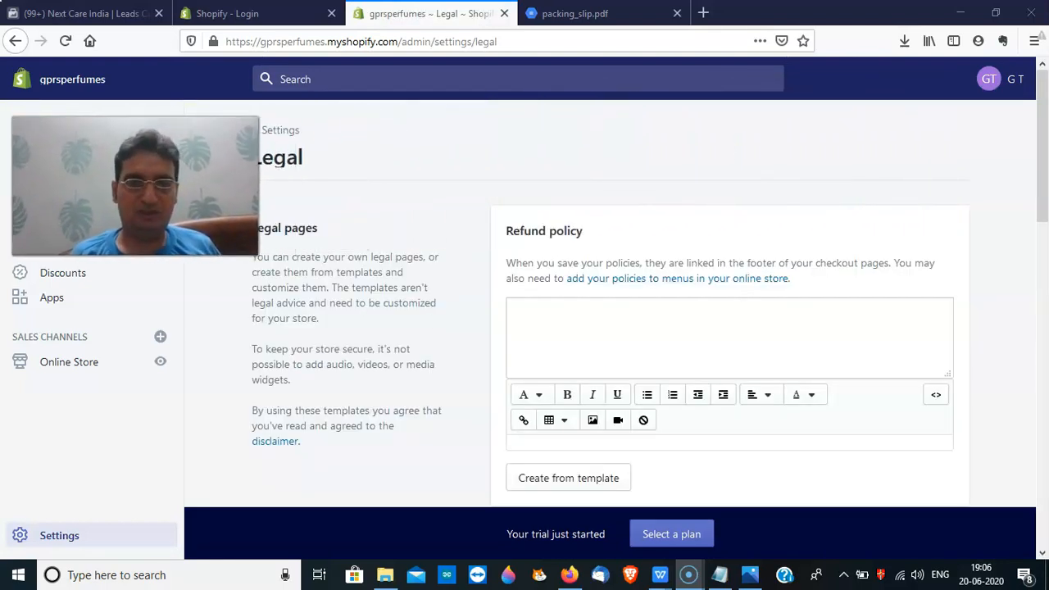
Fill the Refund policy from the template, noting its 30-day return period
{"action": "left_click", "coordinate": [614, 330]}
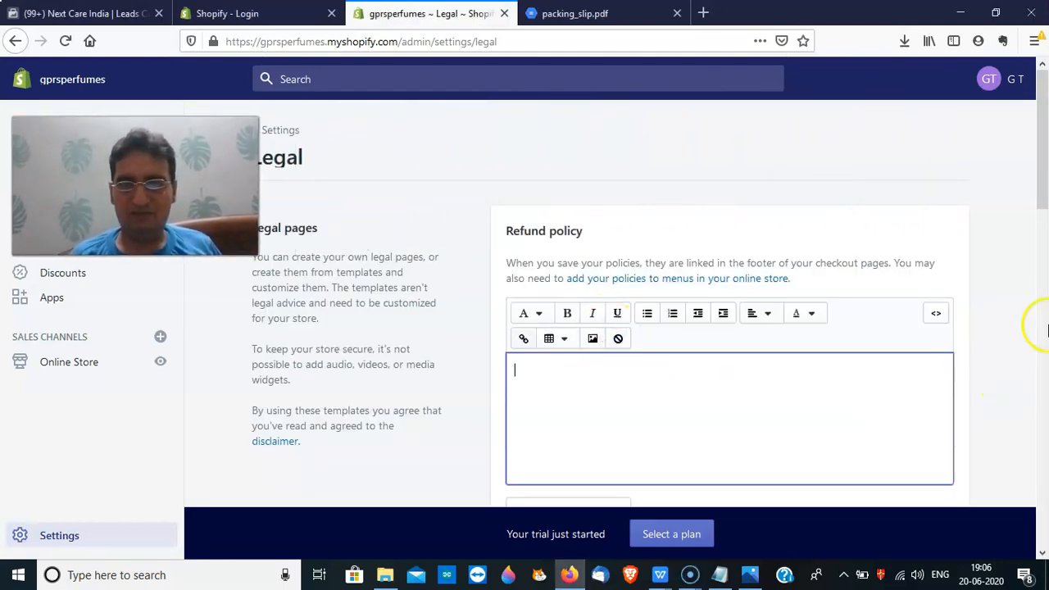
{"action": "left_click_drag", "start_coordinate": [1041, 194], "coordinate": [1041, 238]}
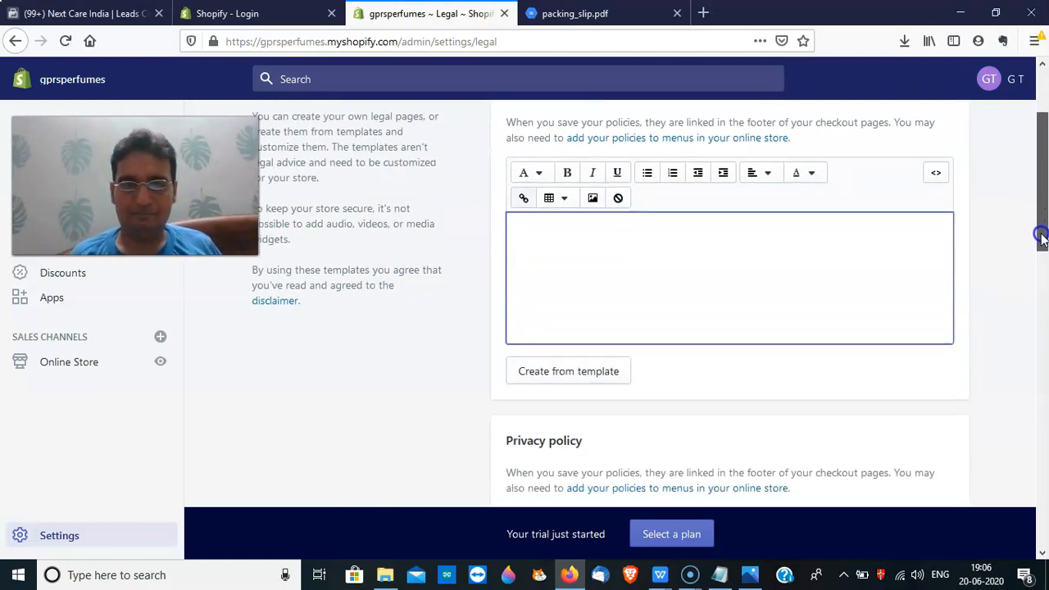
{"action": "left_click", "coordinate": [597, 378]}
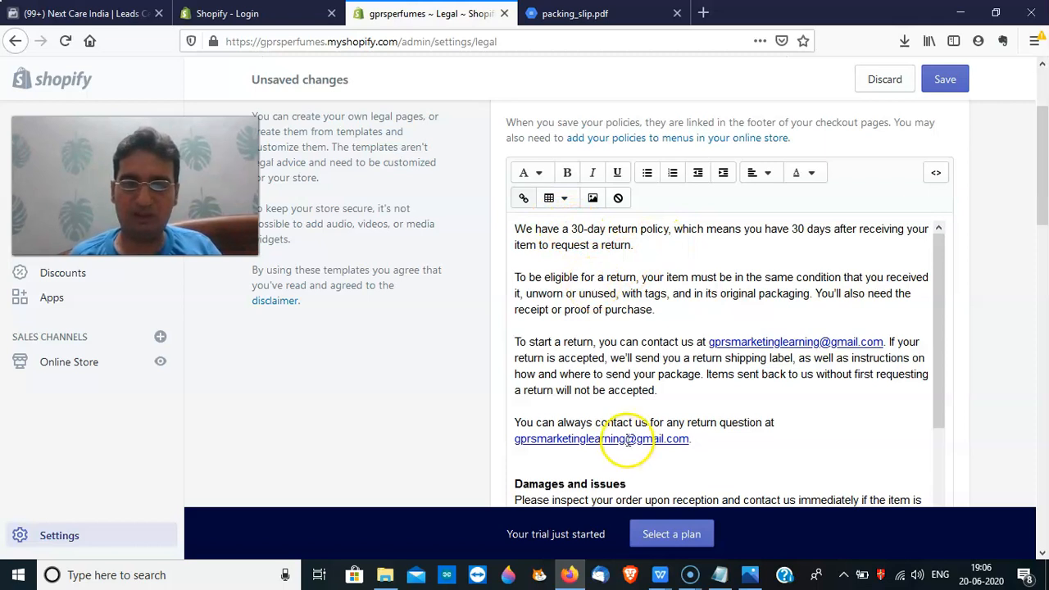
{"action": "left_click_drag", "start_coordinate": [572, 229], "coordinate": [644, 231]}
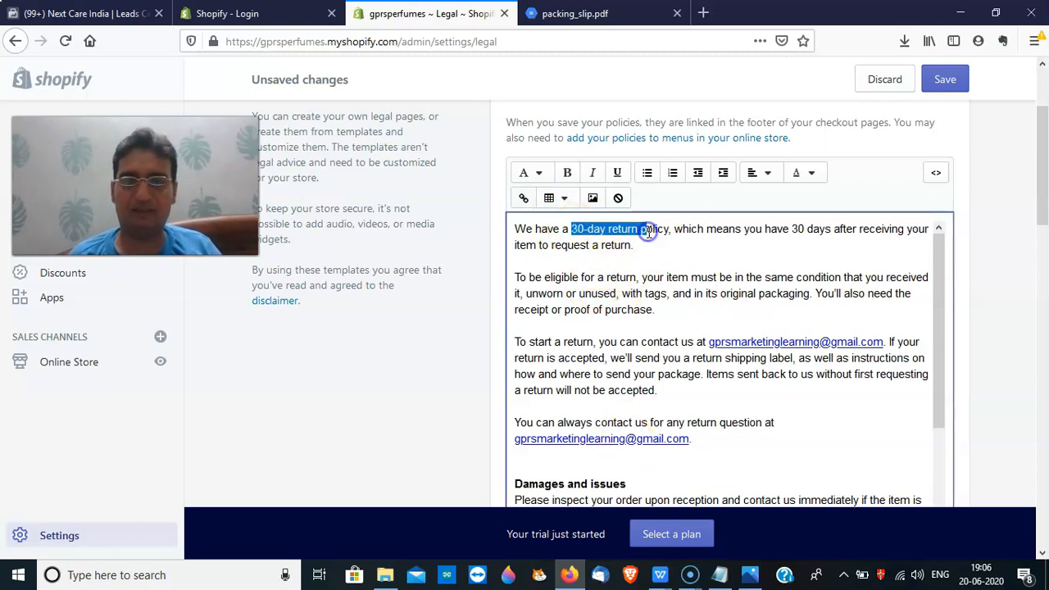
Fill the Privacy policy with the template wording, which includes the store's web address
{"action": "left_click_drag", "start_coordinate": [1041, 182], "coordinate": [1041, 352]}
{"action": "left_click", "coordinate": [556, 316]}
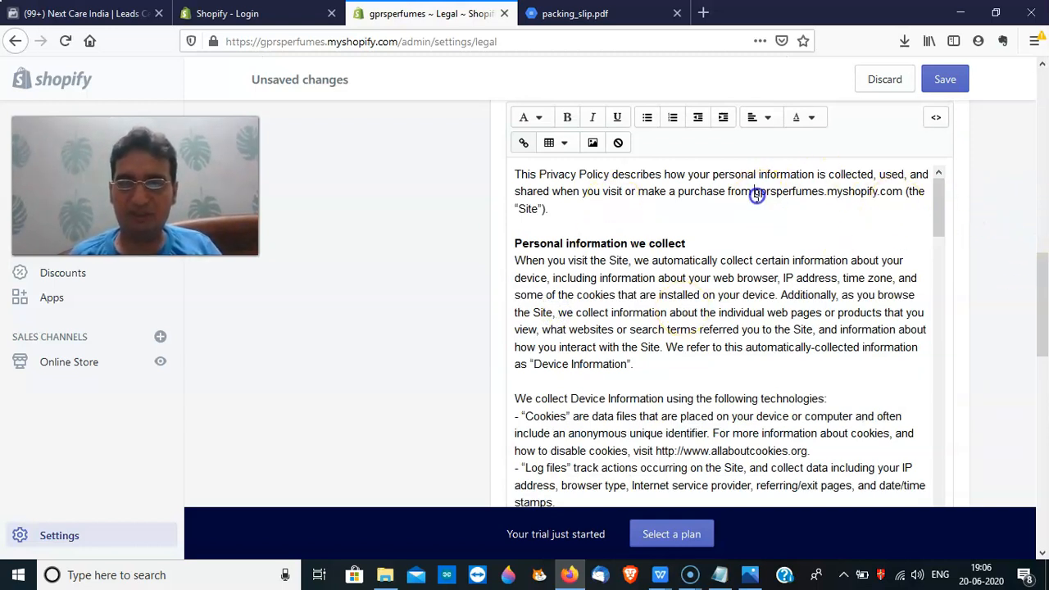
{"action": "left_click_drag", "start_coordinate": [756, 194], "coordinate": [858, 192]}
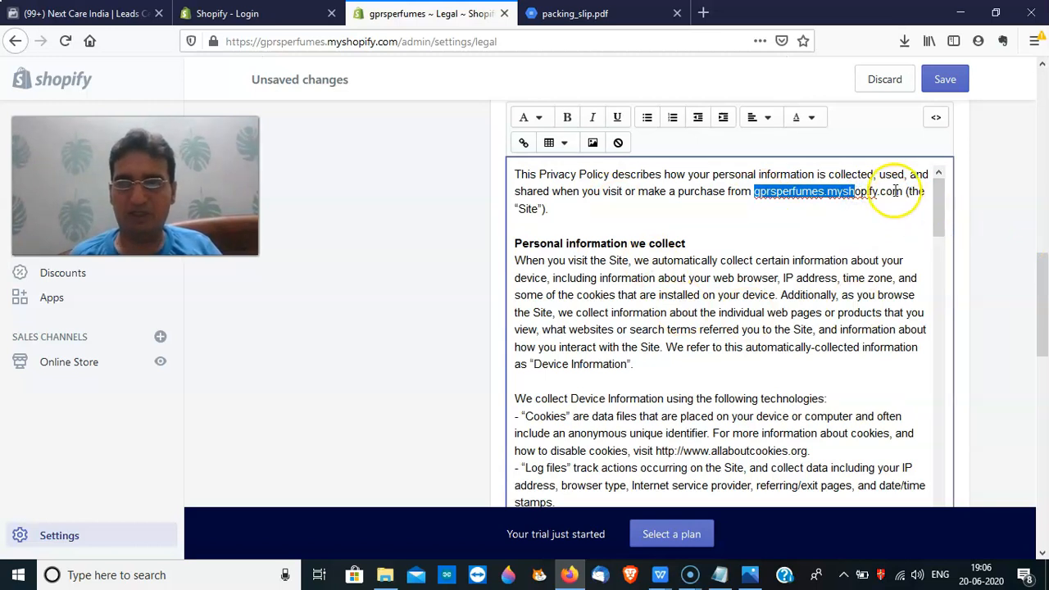
{"action": "left_click", "coordinate": [893, 191]}
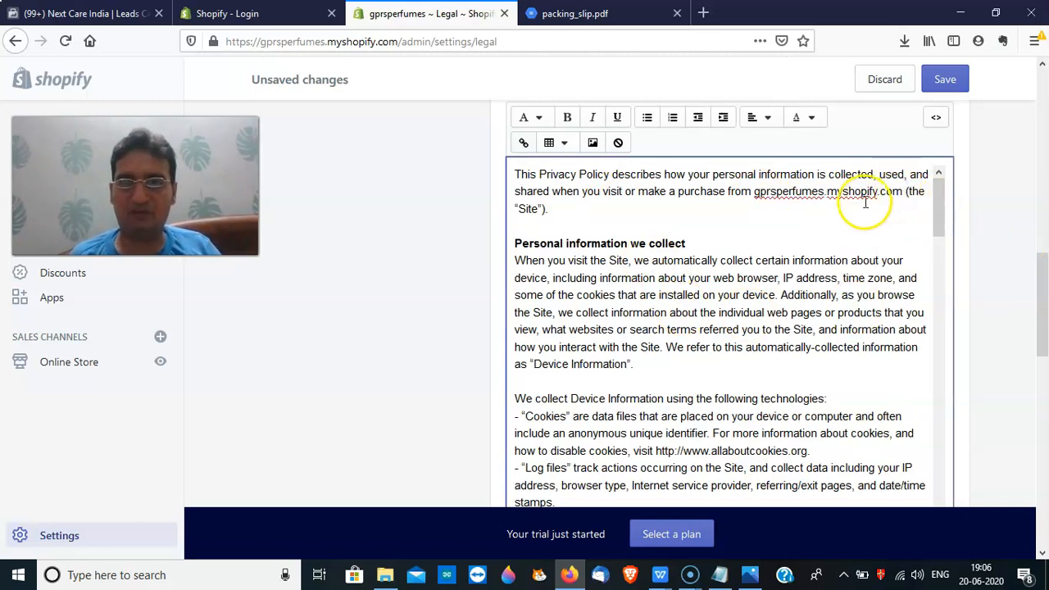
{"action": "left_click_drag", "start_coordinate": [940, 212], "coordinate": [980, 390]}
{"action": "left_click_drag", "start_coordinate": [1040, 330], "coordinate": [1044, 426]}
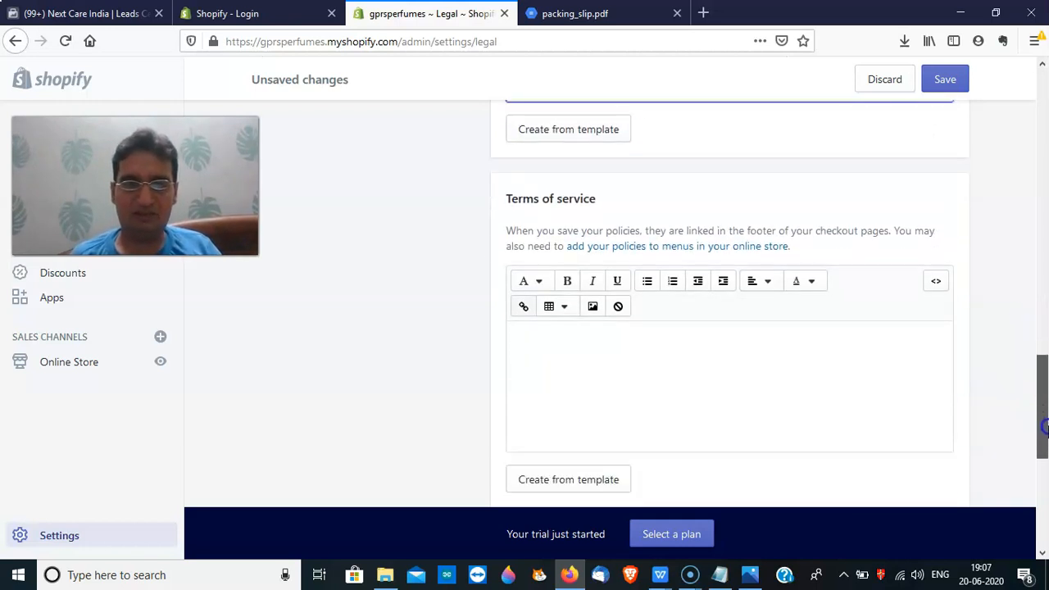
{"action": "left_click_drag", "start_coordinate": [1034, 369], "coordinate": [1042, 428]}
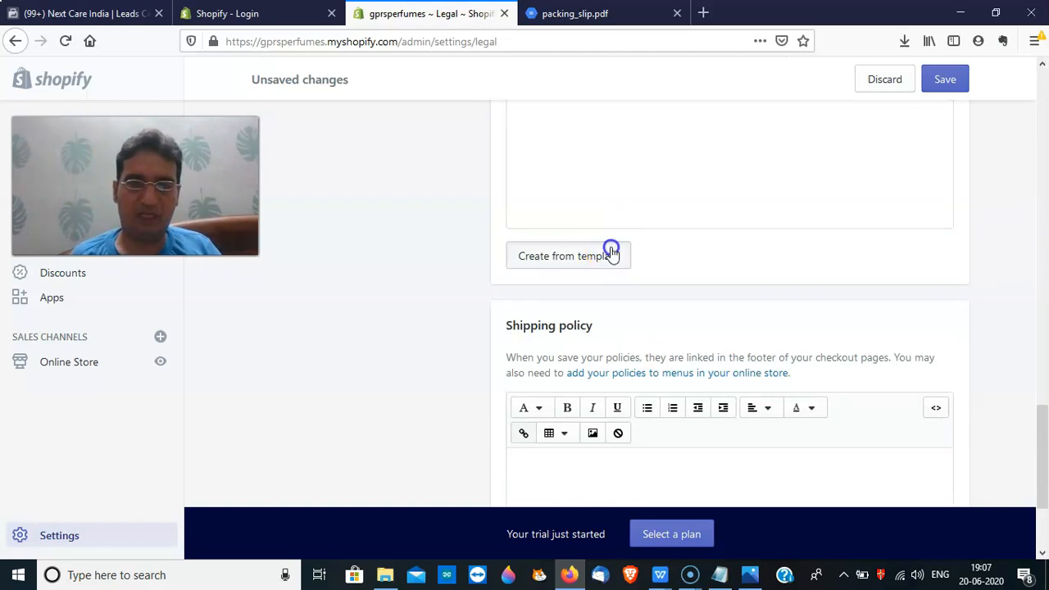
Fill the Terms of service with the template wording, then move to the Shipping policy editor
{"action": "left_click", "coordinate": [612, 254]}
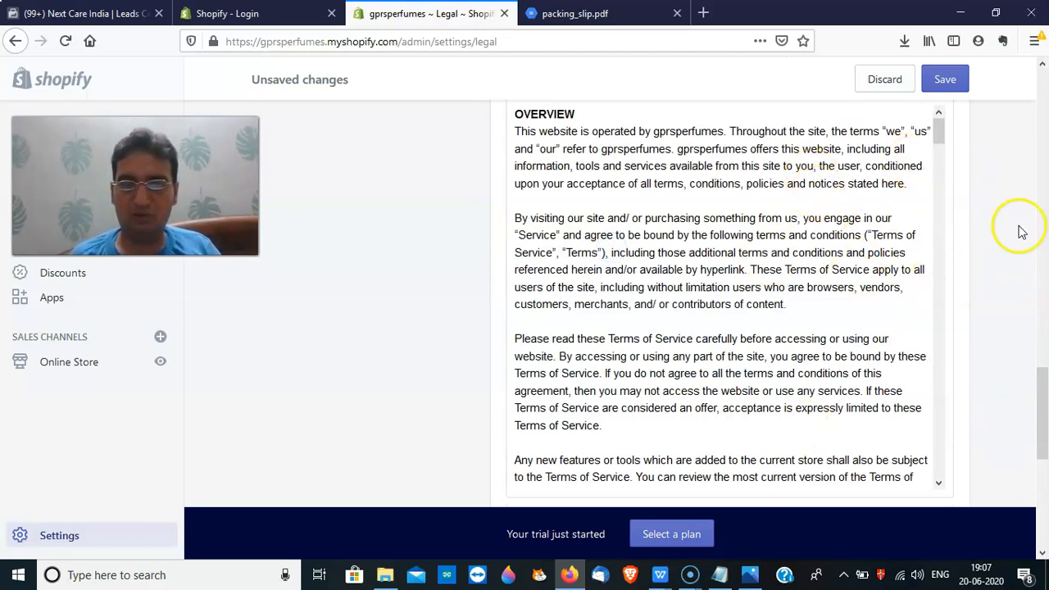
{"action": "left_click_drag", "start_coordinate": [1038, 390], "coordinate": [1046, 488]}
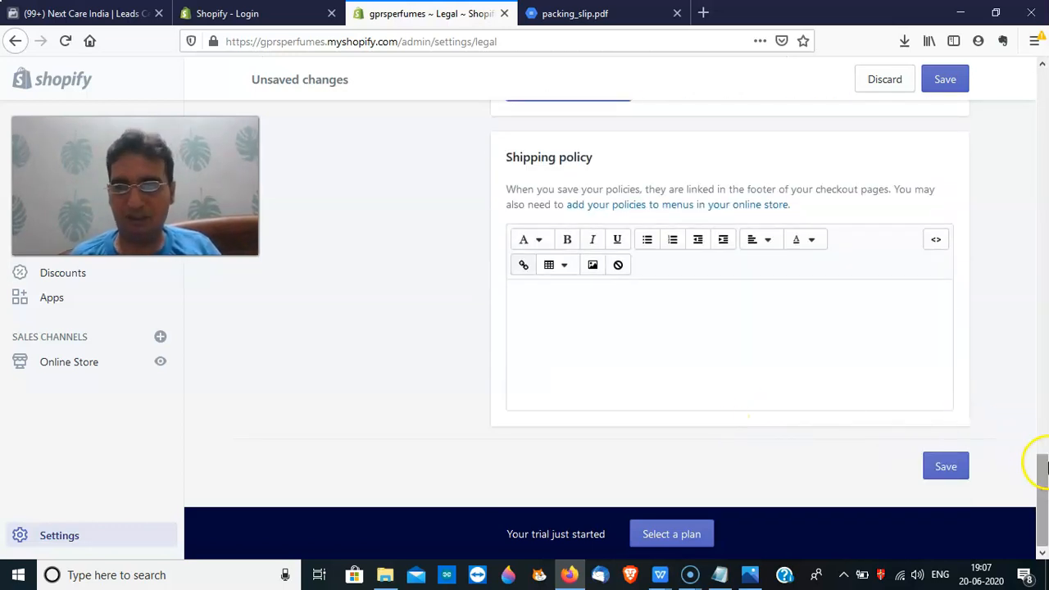
{"action": "left_click", "coordinate": [631, 373]}
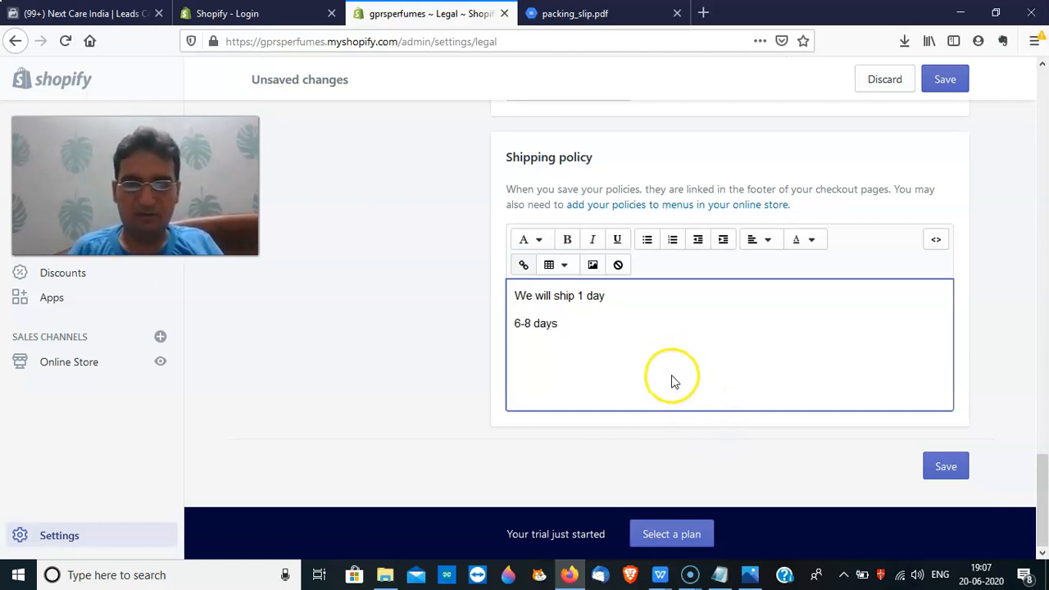
Add an 'exceptional circumstances' line after '6-8 days' in the Shipping policy and save all policies
{"action": "left_click", "coordinate": [663, 358]}
{"action": "key", "text": "Return"}
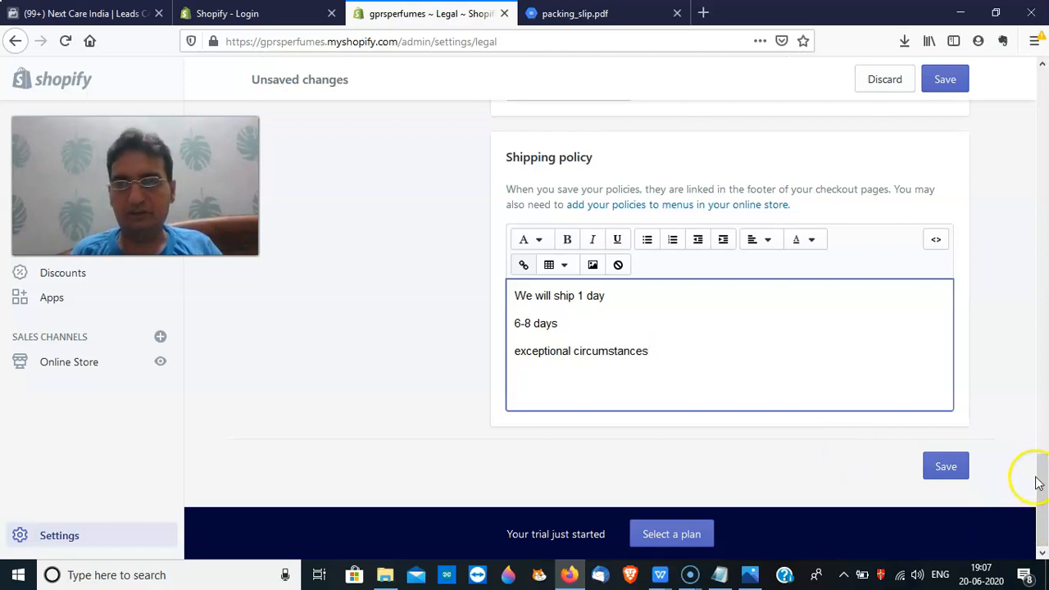
{"action": "left_click_drag", "start_coordinate": [1037, 475], "coordinate": [1011, 124]}
{"action": "left_click", "coordinate": [942, 77]}
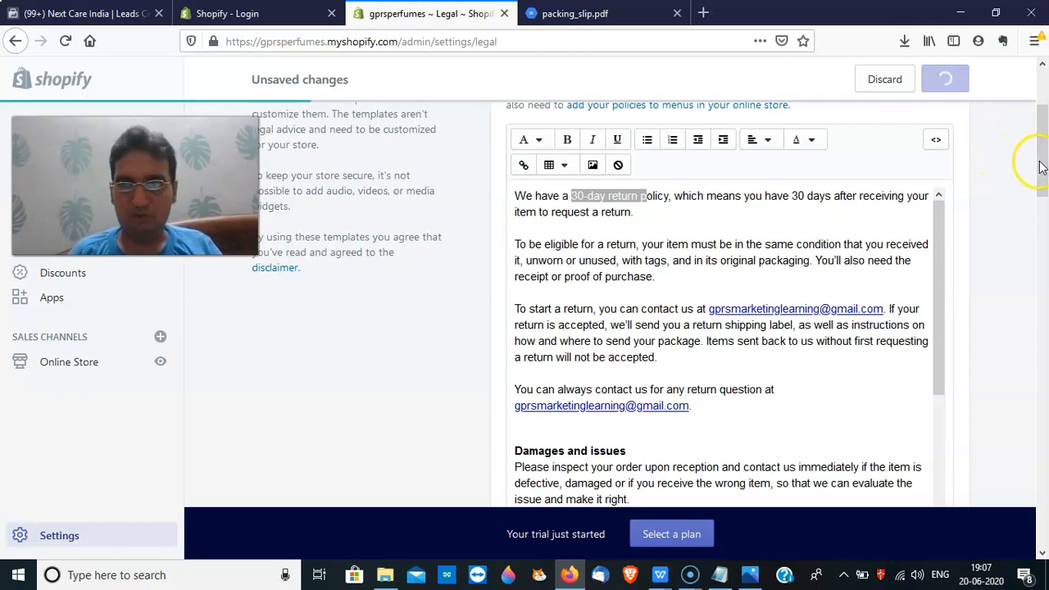
Scroll the Analytics Overview dashboard showing ₹588.82 total sales and 0 online sessions
{"action": "left_click_drag", "start_coordinate": [1041, 167], "coordinate": [1038, 113]}
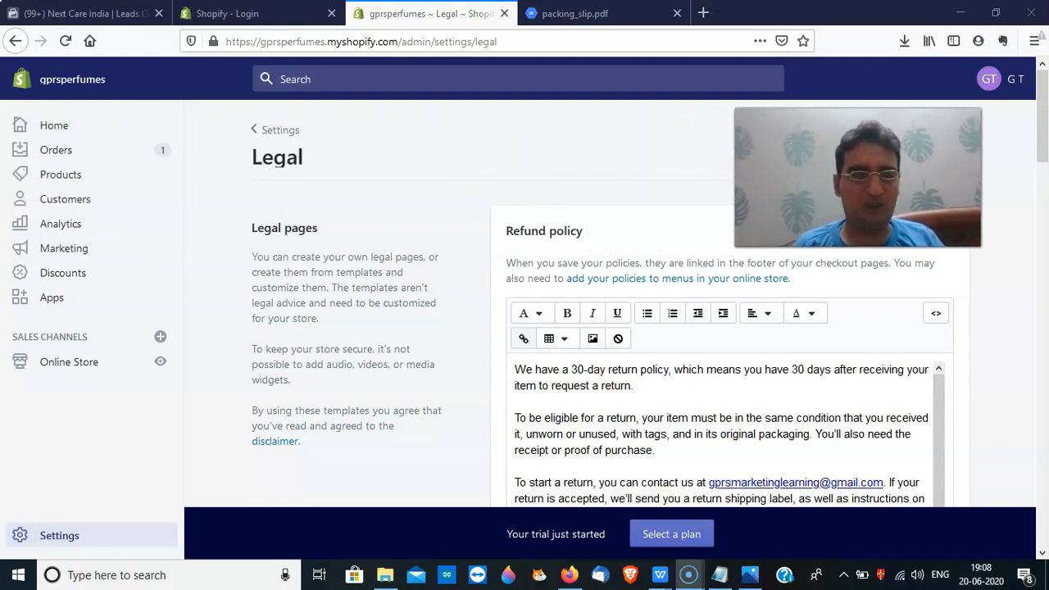
{"action": "left_click_drag", "start_coordinate": [1041, 74], "coordinate": [1044, 350]}
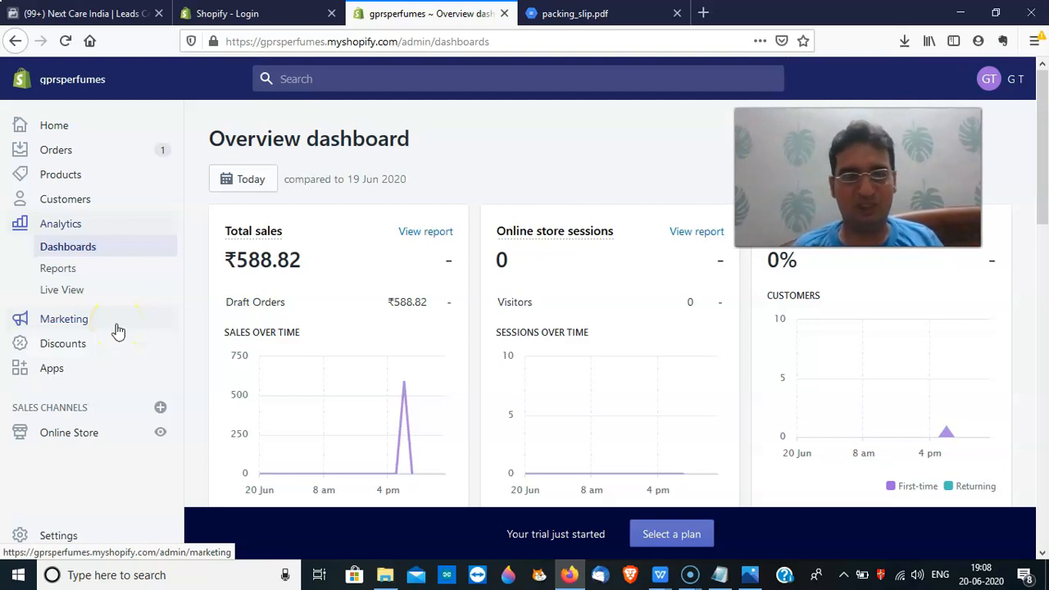
Go from Marketing to Discounts and start a new Percentage discount code
{"action": "left_click", "coordinate": [70, 330]}
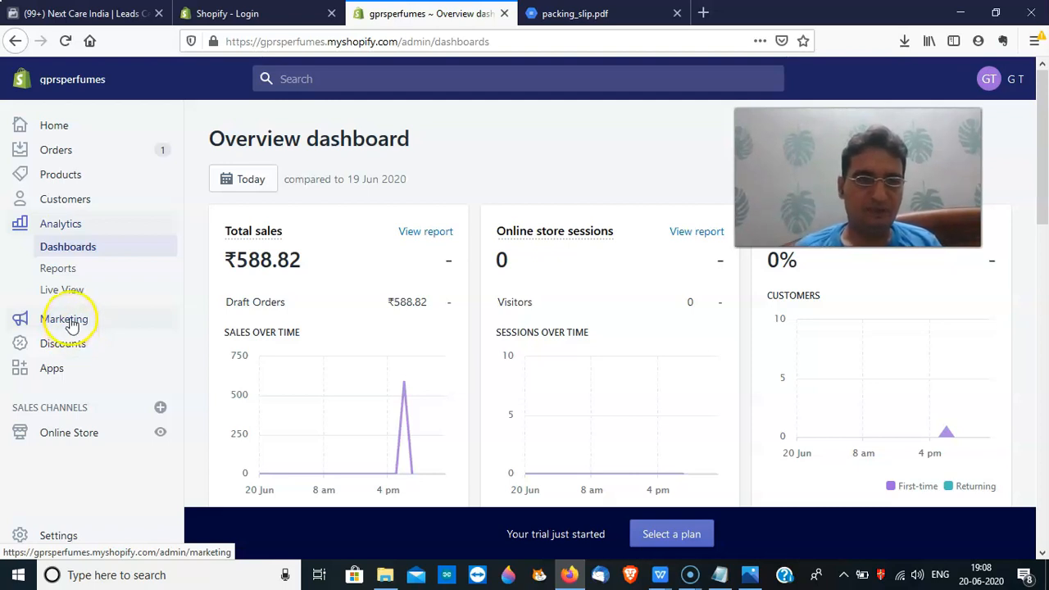
{"action": "left_click", "coordinate": [70, 322]}
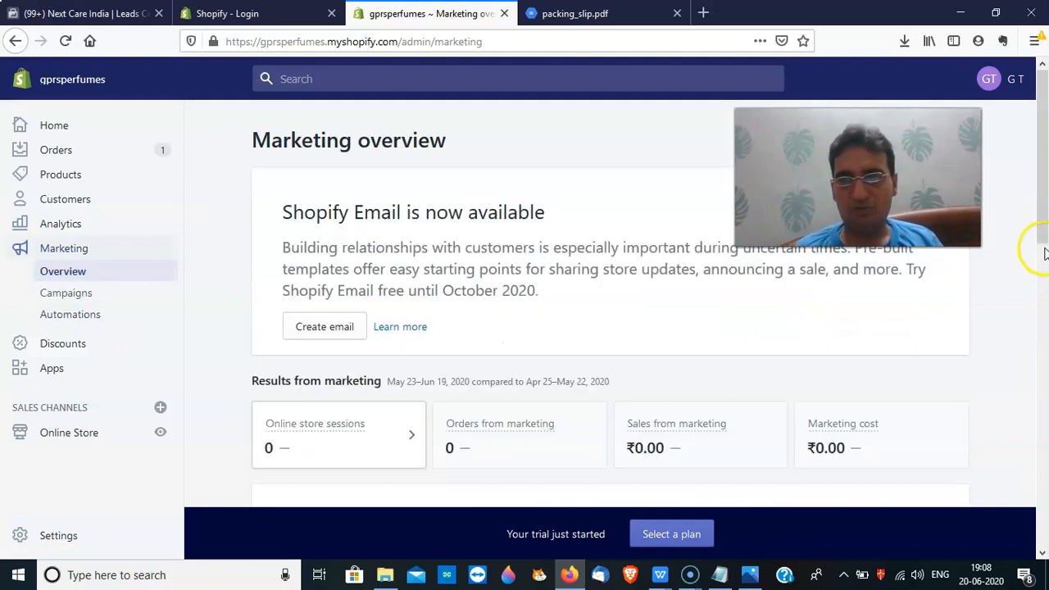
{"action": "left_click_drag", "start_coordinate": [1046, 208], "coordinate": [1042, 374]}
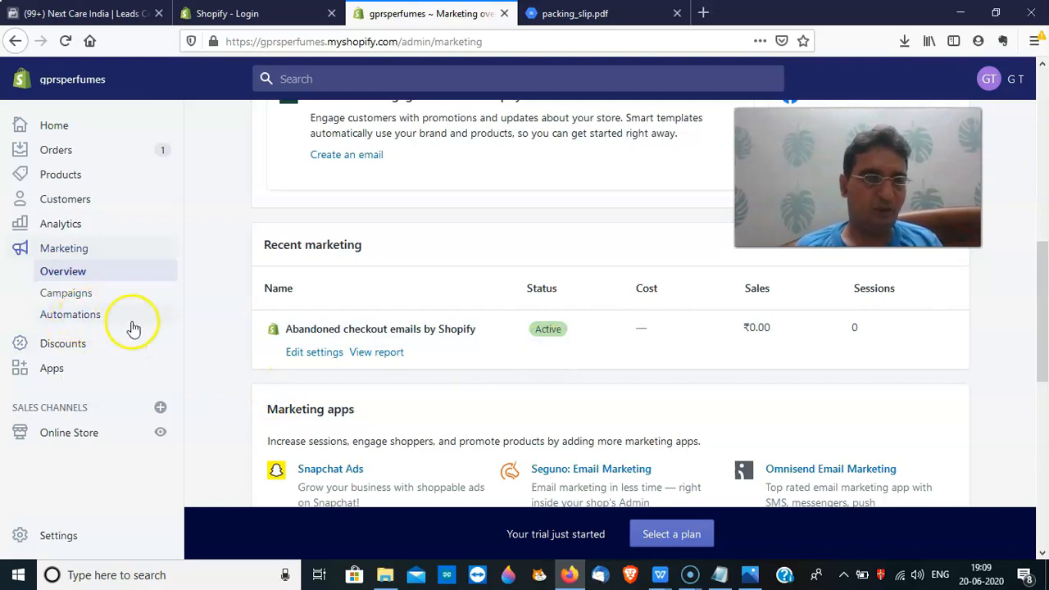
{"action": "left_click", "coordinate": [78, 346]}
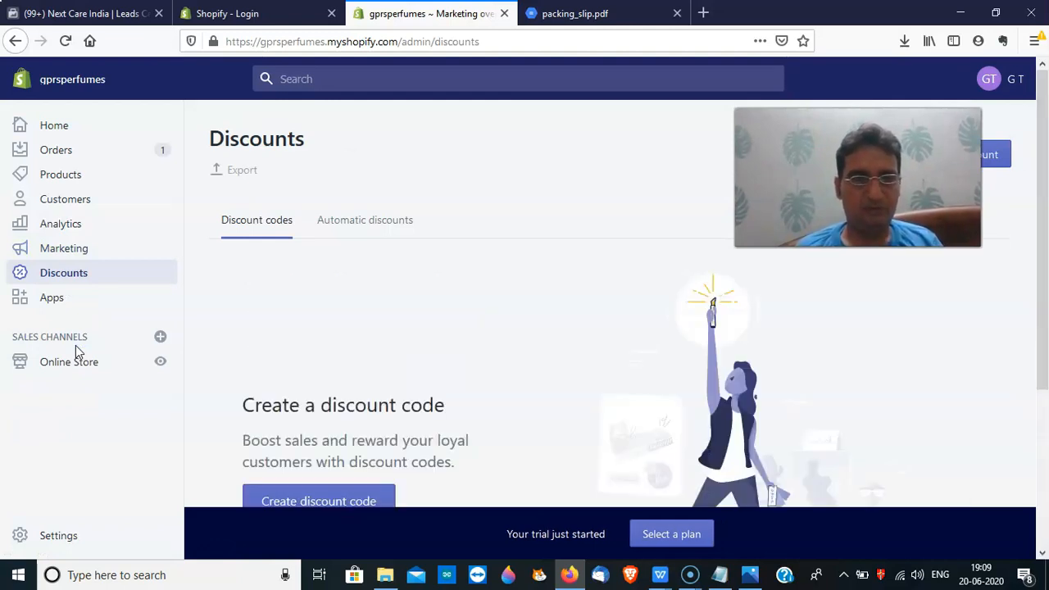
{"action": "left_click_drag", "start_coordinate": [1044, 346], "coordinate": [1045, 446]}
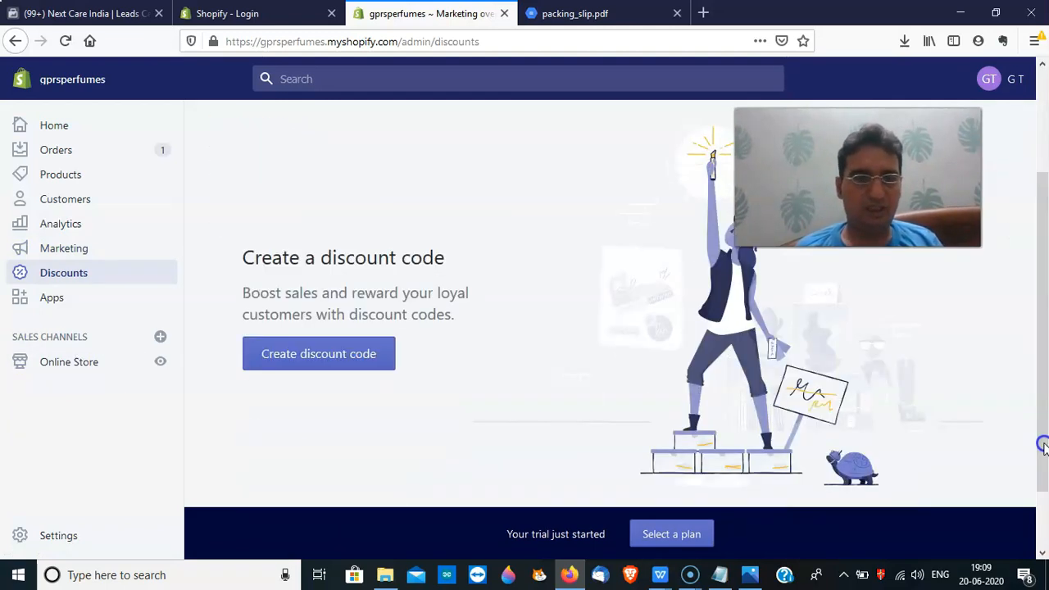
{"action": "mouse_move", "coordinate": [1042, 341]}
{"action": "left_mouse_down"}
{"action": "mouse_move", "coordinate": [1018, 237]}
{"action": "mouse_move", "coordinate": [1034, 336]}
{"action": "left_mouse_up"}
{"action": "left_click", "coordinate": [356, 379]}
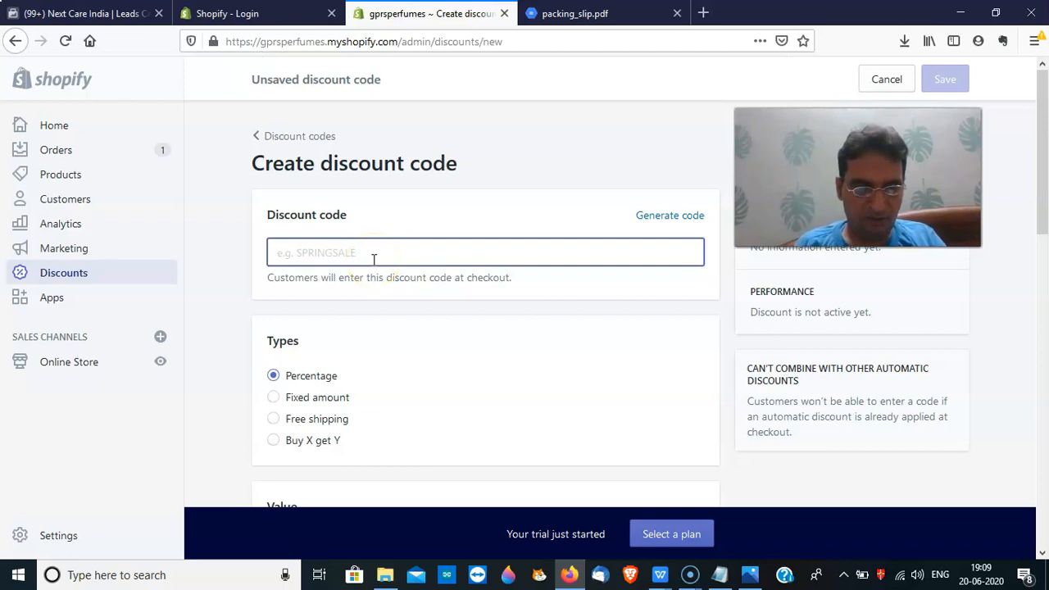
Enter the code WELCOME10 with a 10% discount value
{"action": "type", "text": "WELCOME10"}
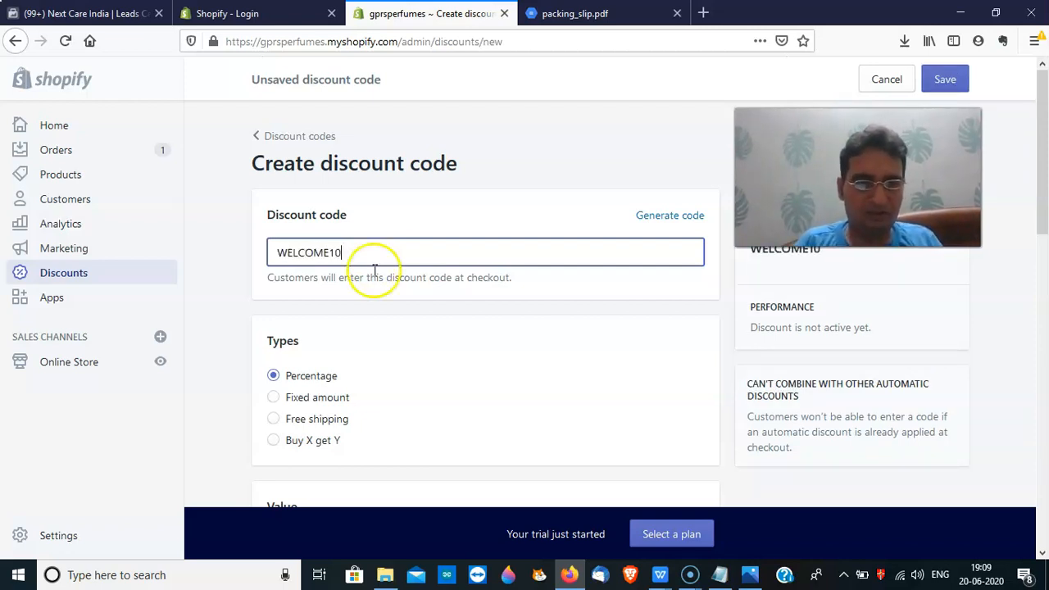
{"action": "scroll", "coordinate": [1042, 217], "scroll_direction": "down", "scroll_amount": 5}
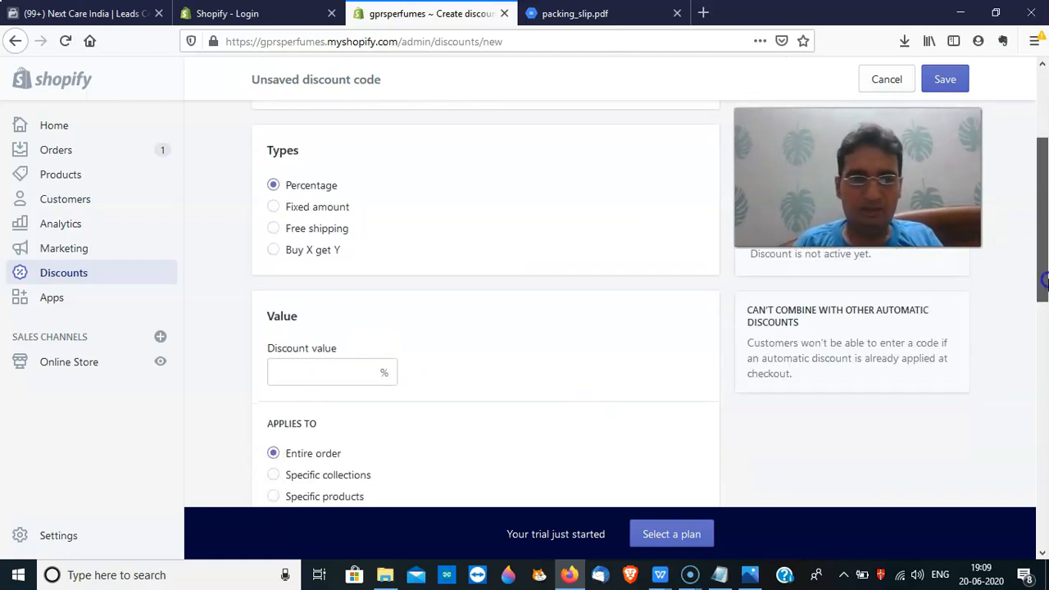
{"action": "left_click", "coordinate": [352, 366]}
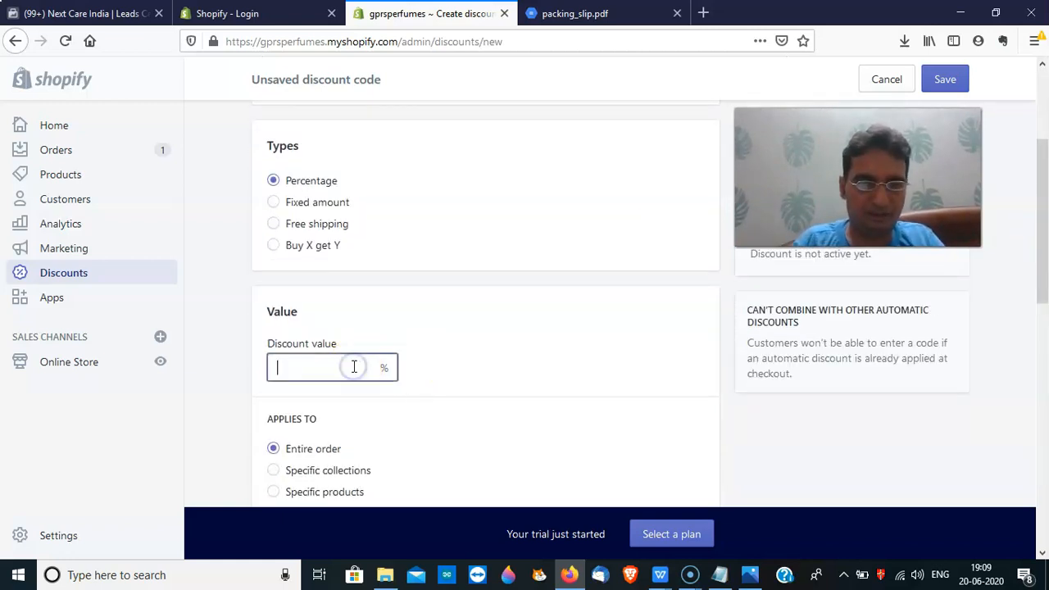
{"action": "type", "text": "10"}
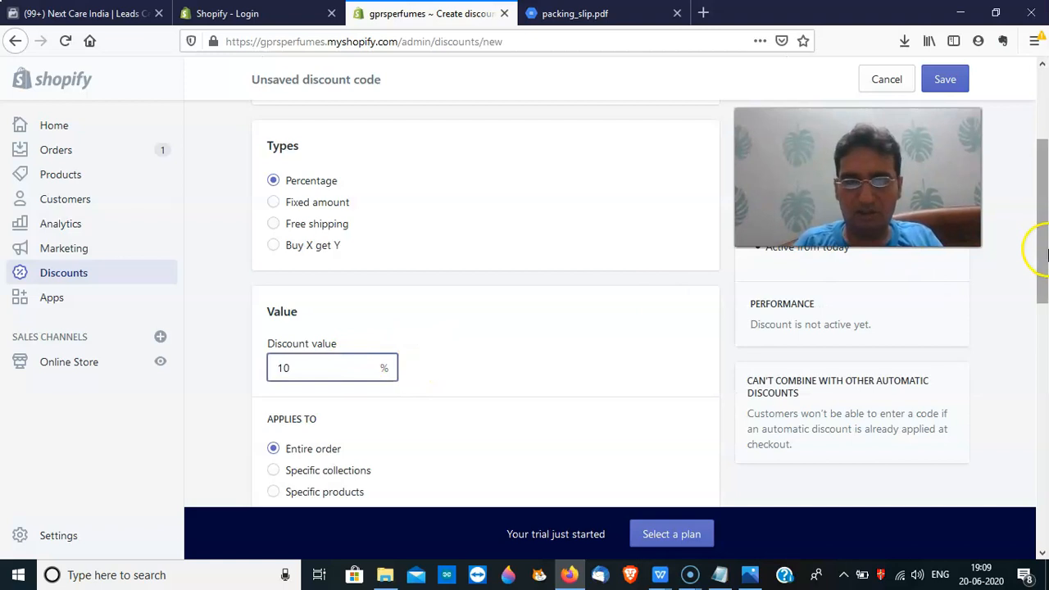
{"action": "scroll", "coordinate": [1034, 254], "scroll_direction": "down", "scroll_amount": 4}
{"action": "left_click_drag", "start_coordinate": [1045, 312], "coordinate": [1045, 377]}
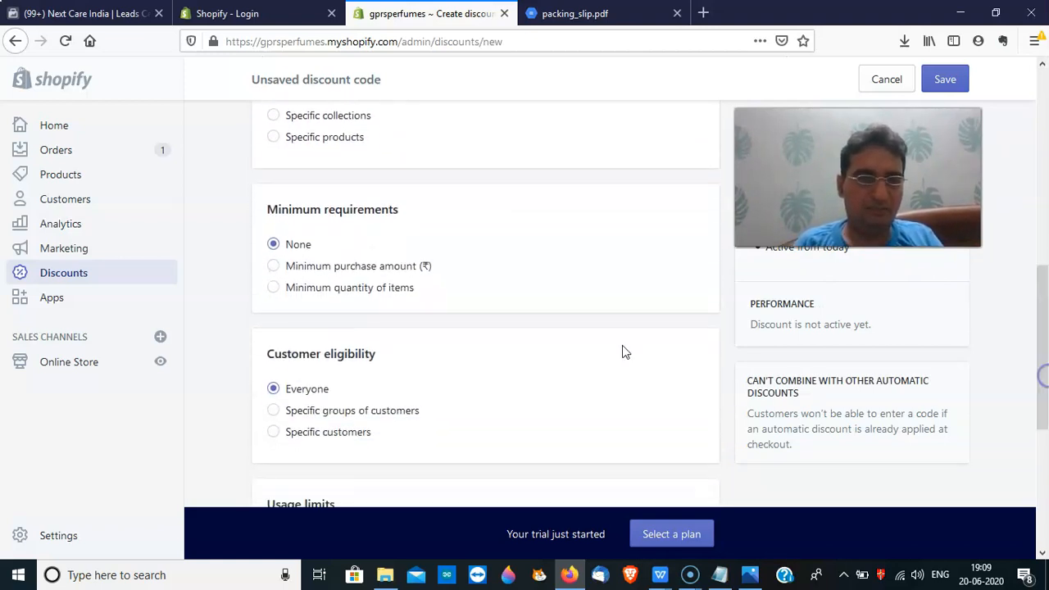
Require a ₹500 minimum purchase, limit it to one use per customer, and save
{"action": "left_click", "coordinate": [273, 266]}
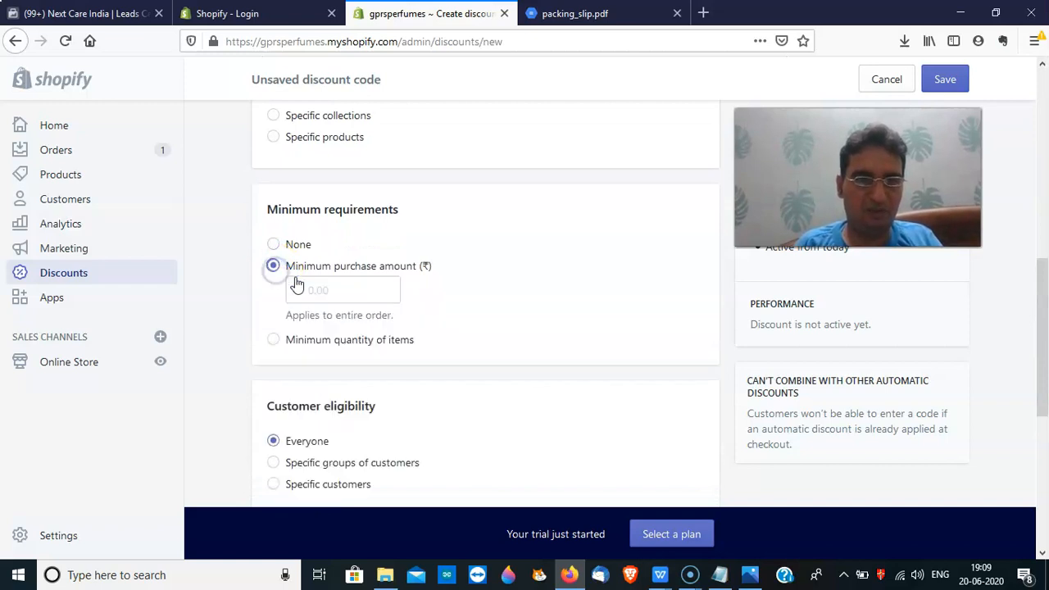
{"action": "left_click", "coordinate": [357, 294]}
{"action": "type", "text": "500"}
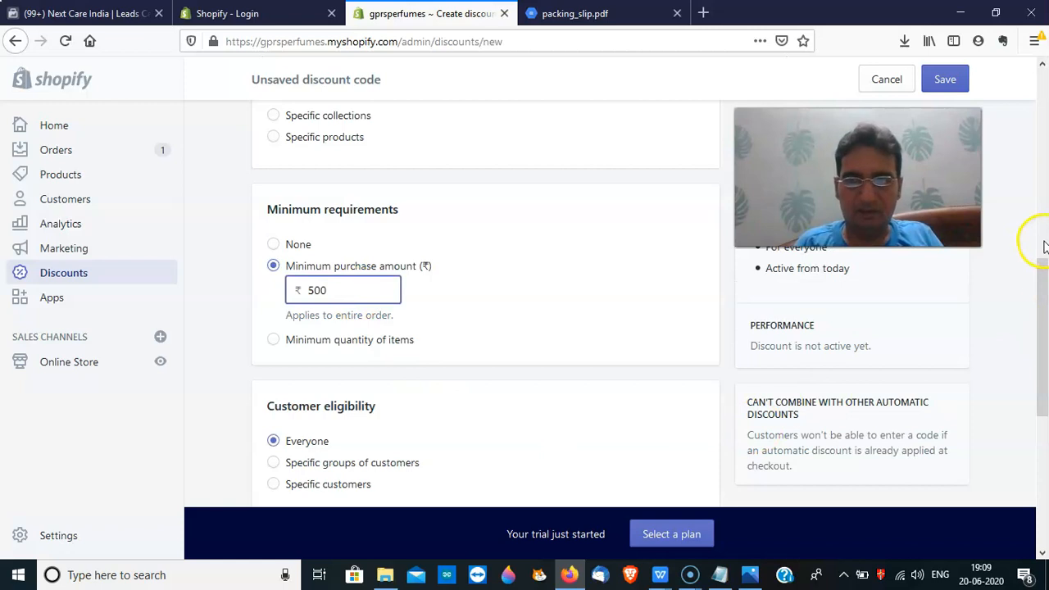
{"action": "left_click_drag", "start_coordinate": [1044, 248], "coordinate": [1044, 354]}
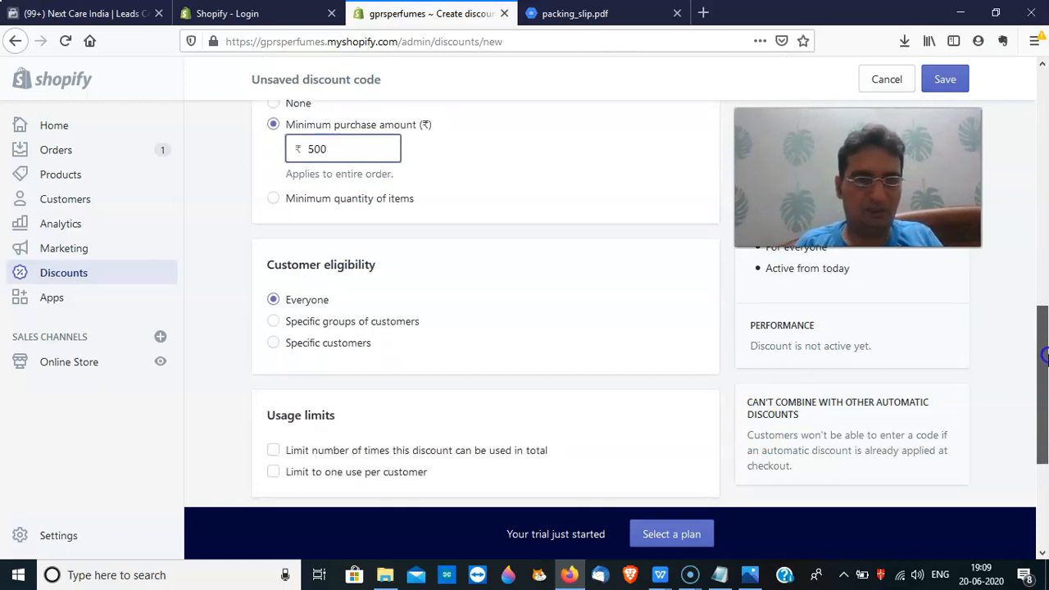
{"action": "scroll", "coordinate": [1045, 355], "scroll_direction": "down", "scroll_amount": 1}
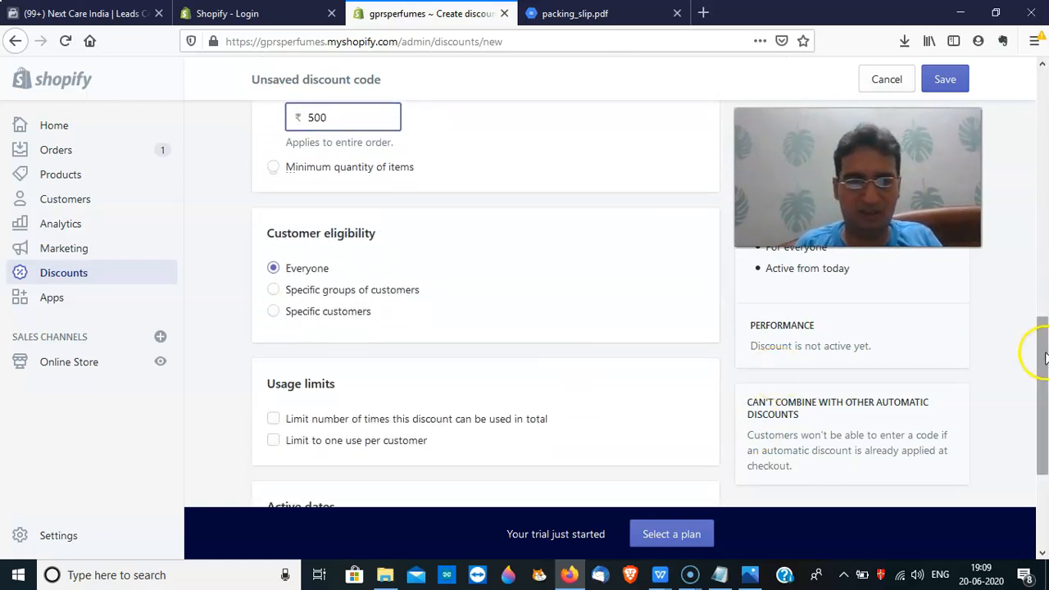
{"action": "scroll", "coordinate": [1044, 354], "scroll_direction": "down", "scroll_amount": 2}
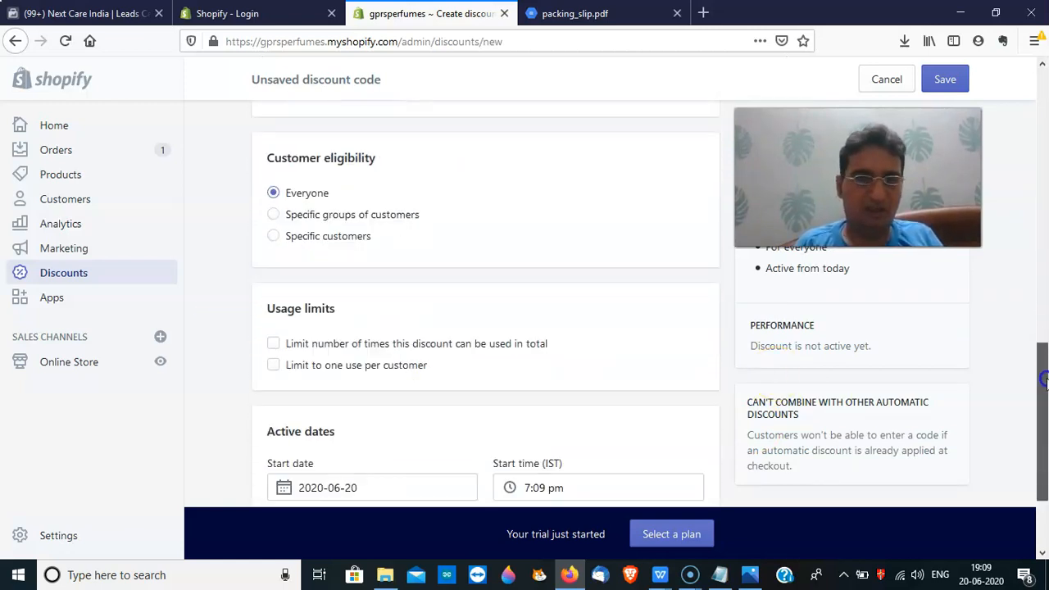
{"action": "left_click", "coordinate": [274, 364]}
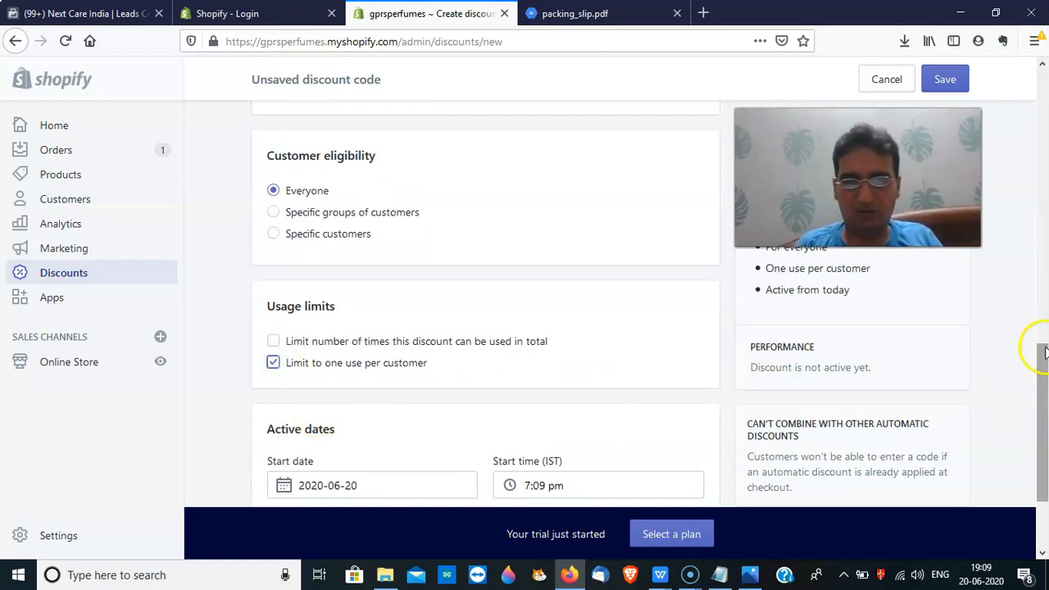
{"action": "scroll", "coordinate": [1044, 353], "scroll_direction": "down", "scroll_amount": 3}
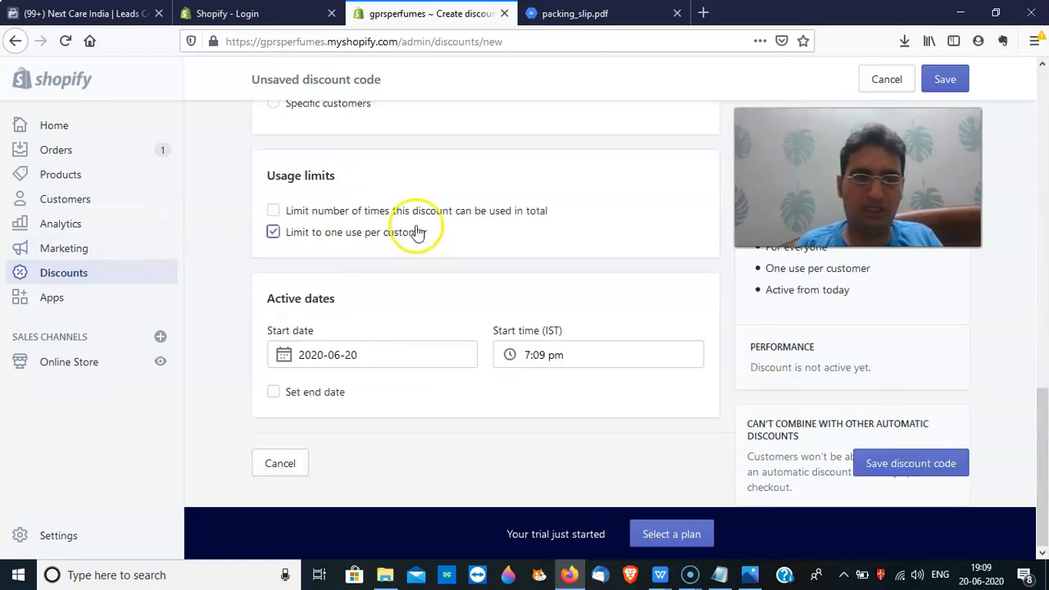
{"action": "left_click", "coordinate": [959, 82]}
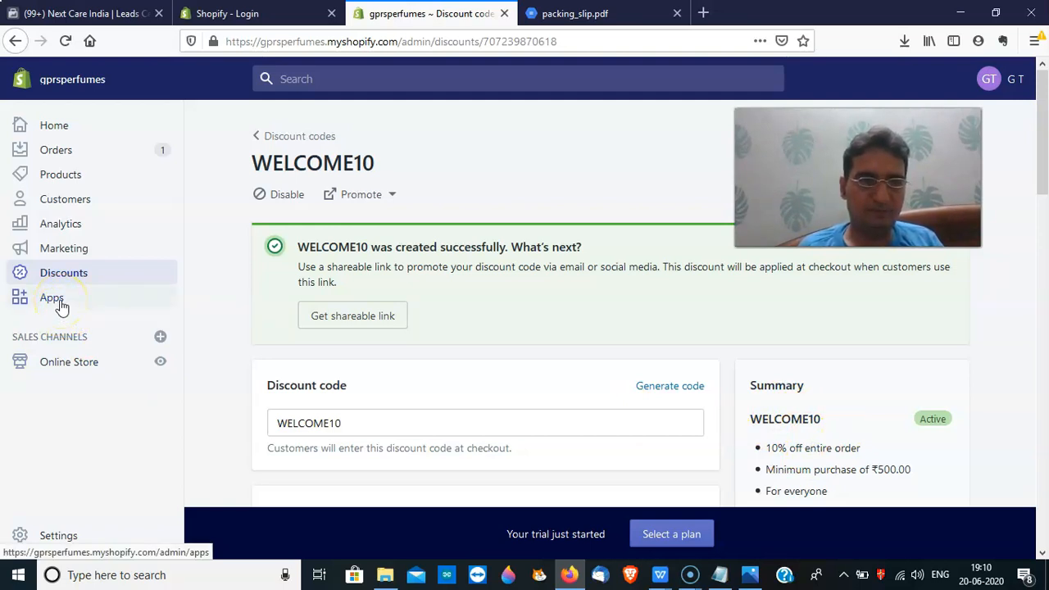
Open the Apps page listing Advanced Cash on Delivery for India
{"action": "left_click", "coordinate": [51, 300]}
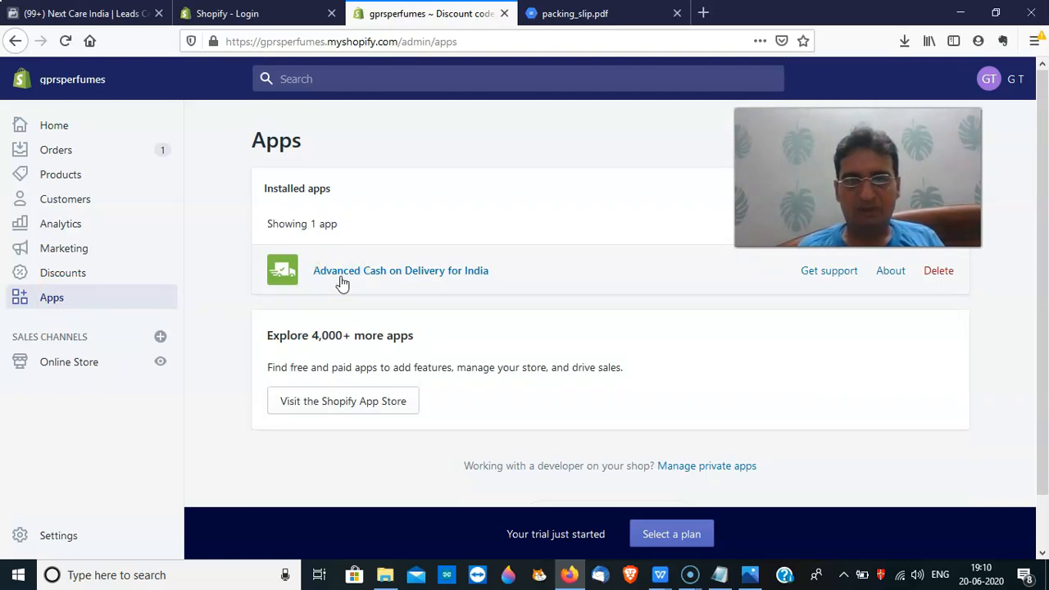
Launch Advanced Cash on Delivery for India and let it authenticate to reach its settings
{"action": "left_click", "coordinate": [341, 275]}
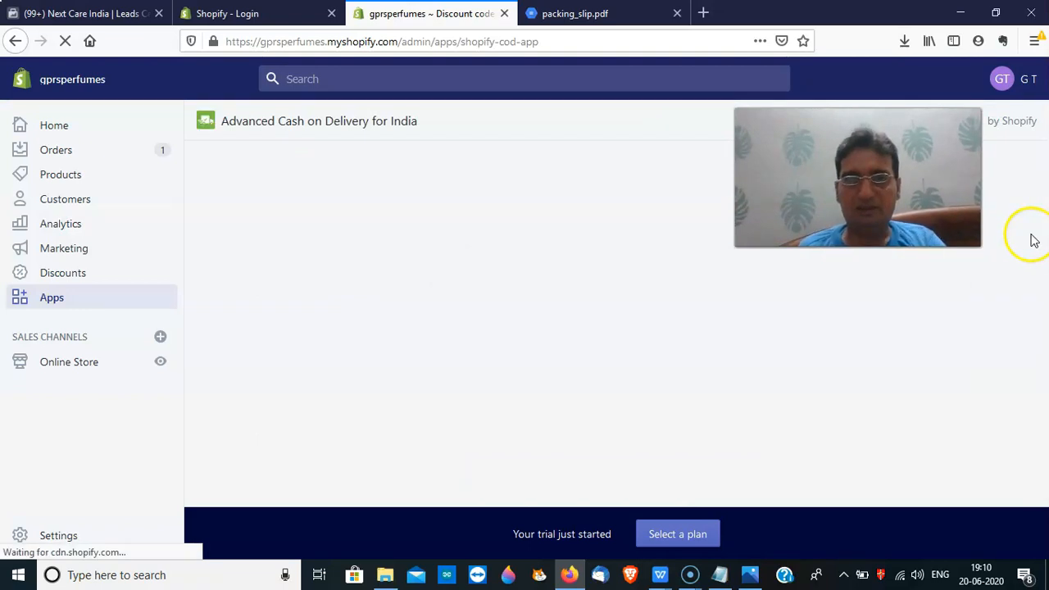
{"action": "key", "text": "alt+p"}
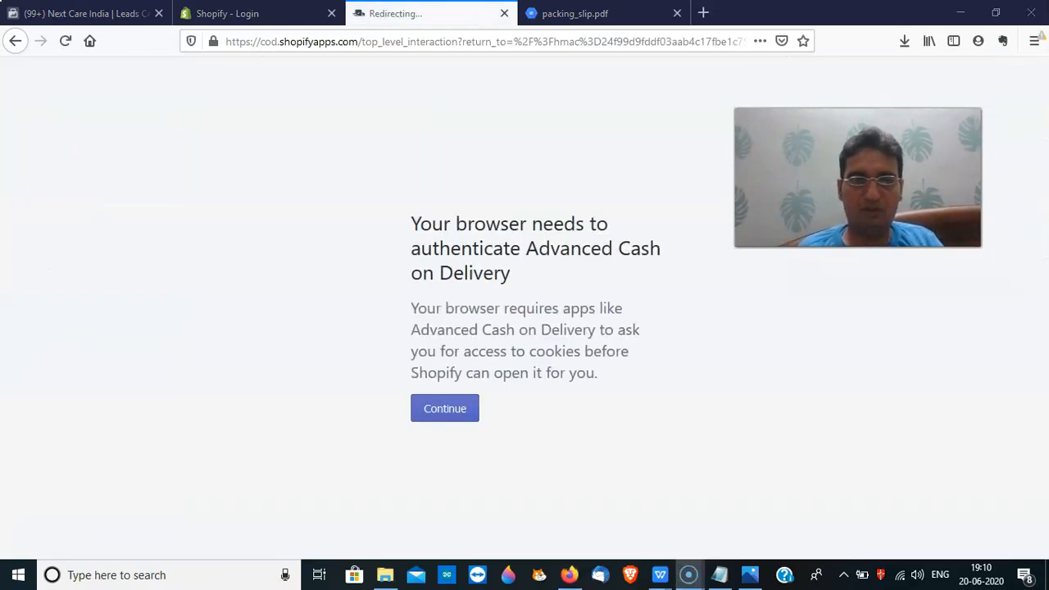
{"action": "left_click", "coordinate": [451, 420]}
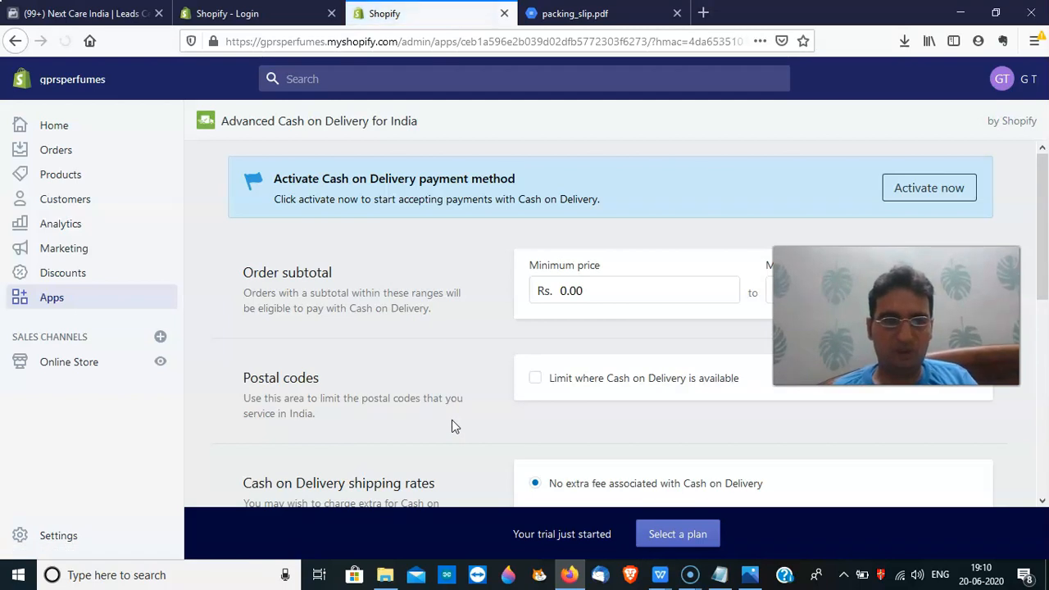
Set the COD minimum subtotal to Rs. 100 and maximum to Rs. 2000, with postal code limits turned off
{"action": "left_click_drag", "start_coordinate": [1045, 239], "coordinate": [1043, 282]}
{"action": "left_click", "coordinate": [588, 231]}
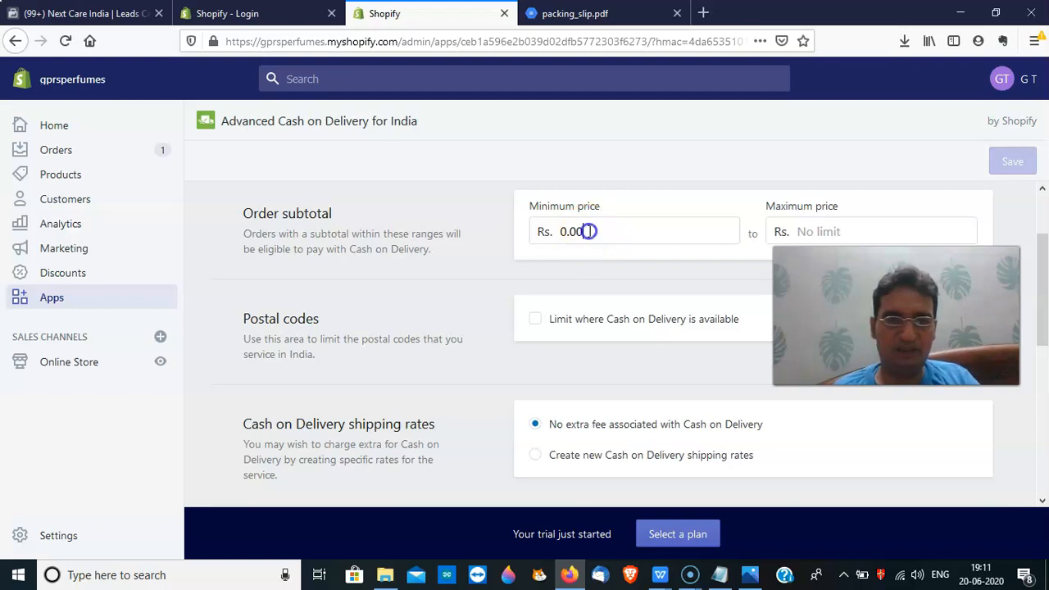
{"action": "key", "text": "BackSpace"}
{"action": "key", "text": "BackSpace"}
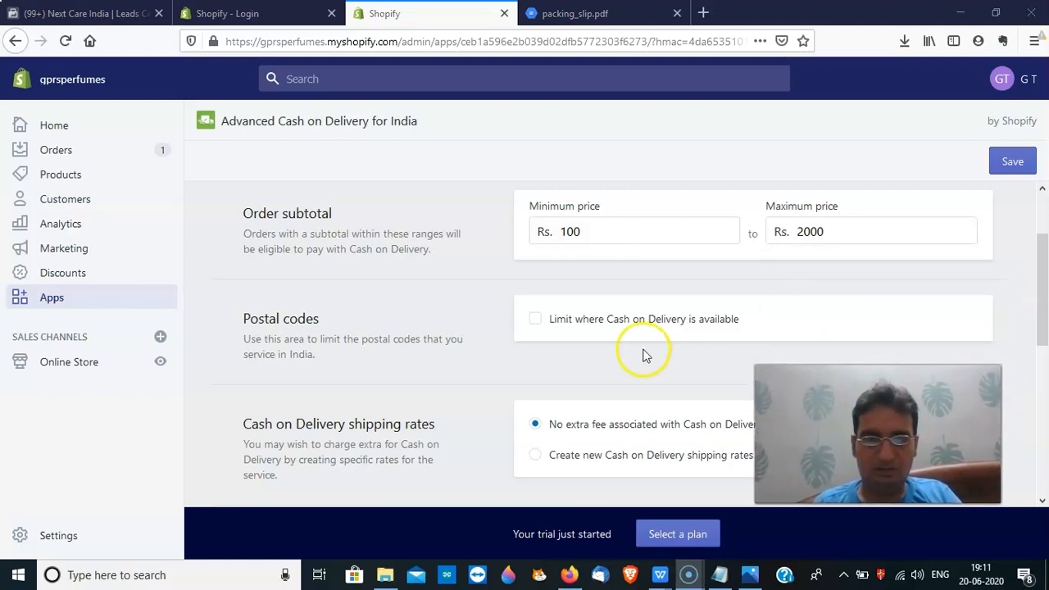
{"action": "left_click", "coordinate": [534, 321]}
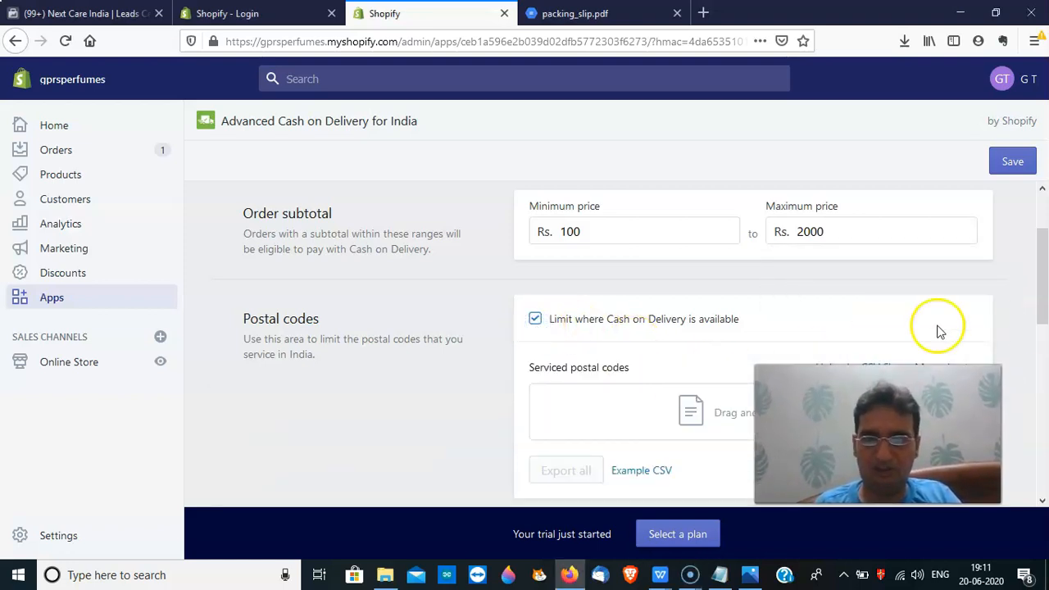
{"action": "left_click_drag", "start_coordinate": [914, 427], "coordinate": [820, 233]}
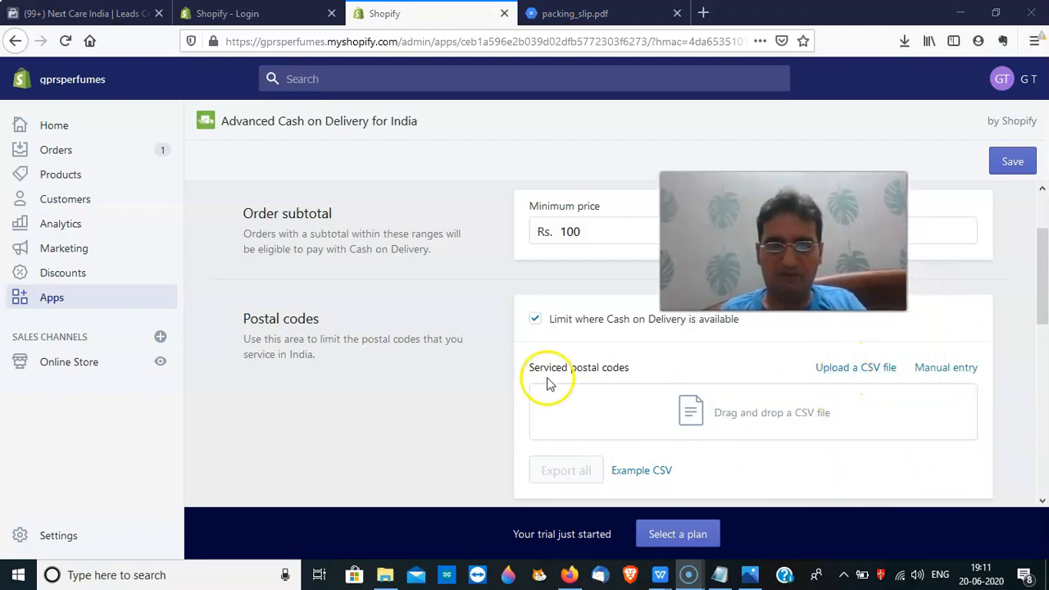
{"action": "left_click_drag", "start_coordinate": [774, 274], "coordinate": [782, 187]}
{"action": "scroll", "coordinate": [1045, 267], "scroll_direction": "down", "scroll_amount": 2}
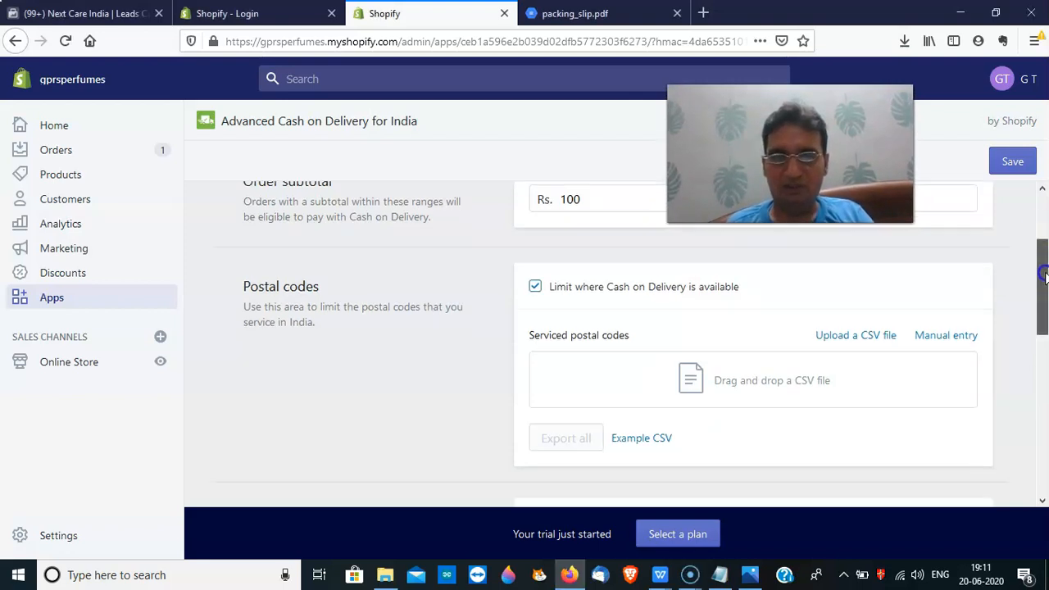
{"action": "left_click", "coordinate": [534, 232]}
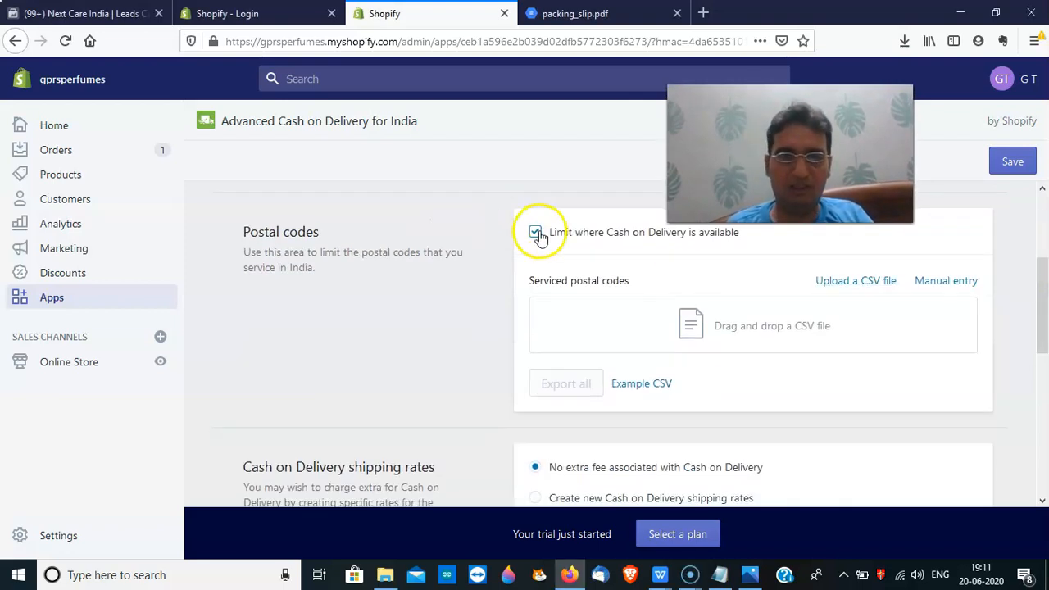
{"action": "left_click_drag", "start_coordinate": [1045, 295], "coordinate": [1045, 309]}
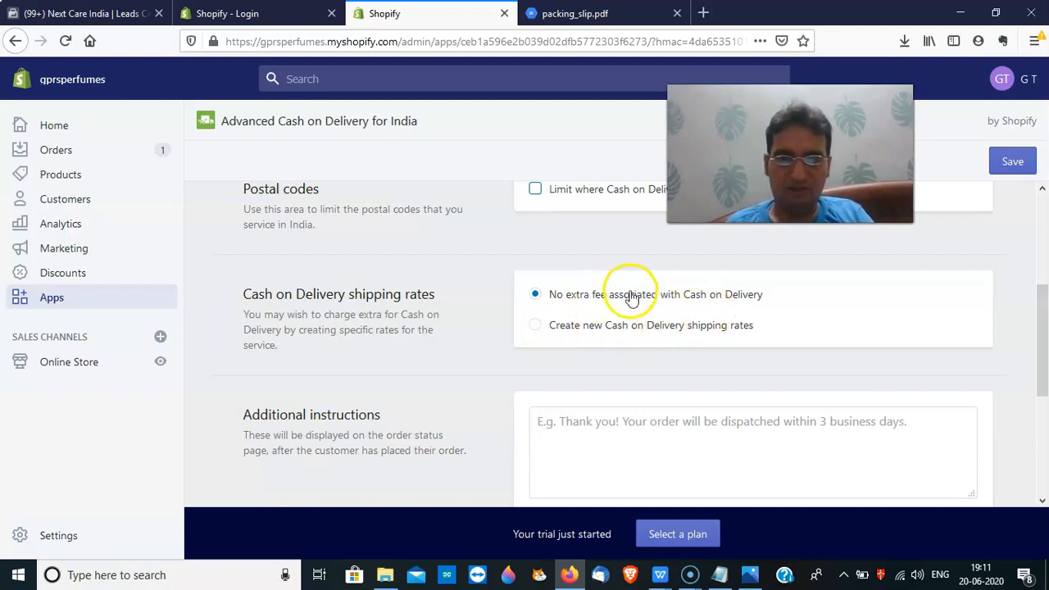
Switch to custom Cash on Delivery shipping rates and set Standard Shipping to Rs. 70
{"action": "left_click", "coordinate": [534, 327]}
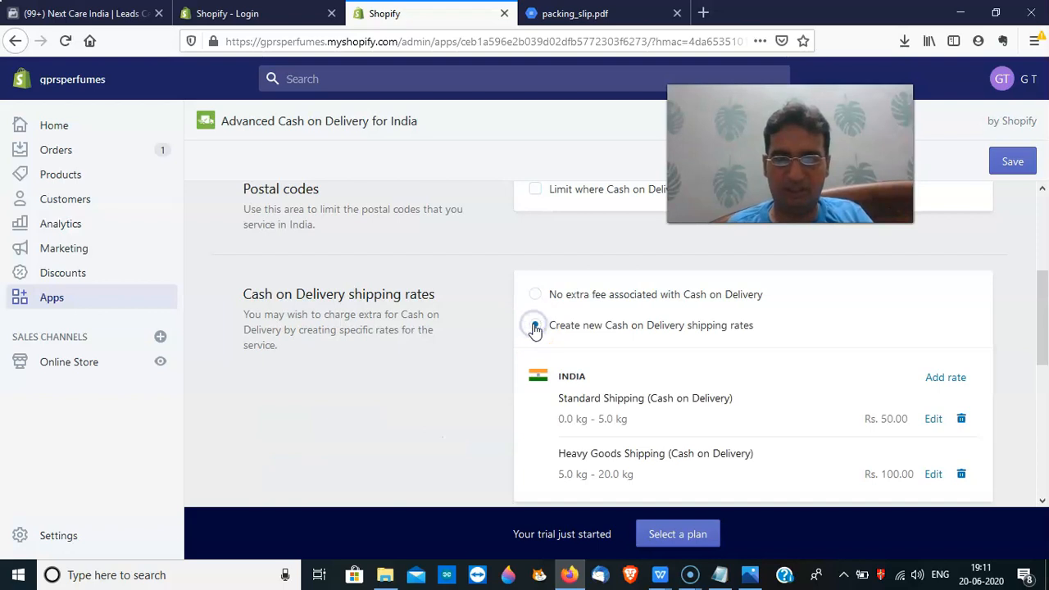
{"action": "scroll", "coordinate": [1043, 353], "scroll_direction": "down", "scroll_amount": 1}
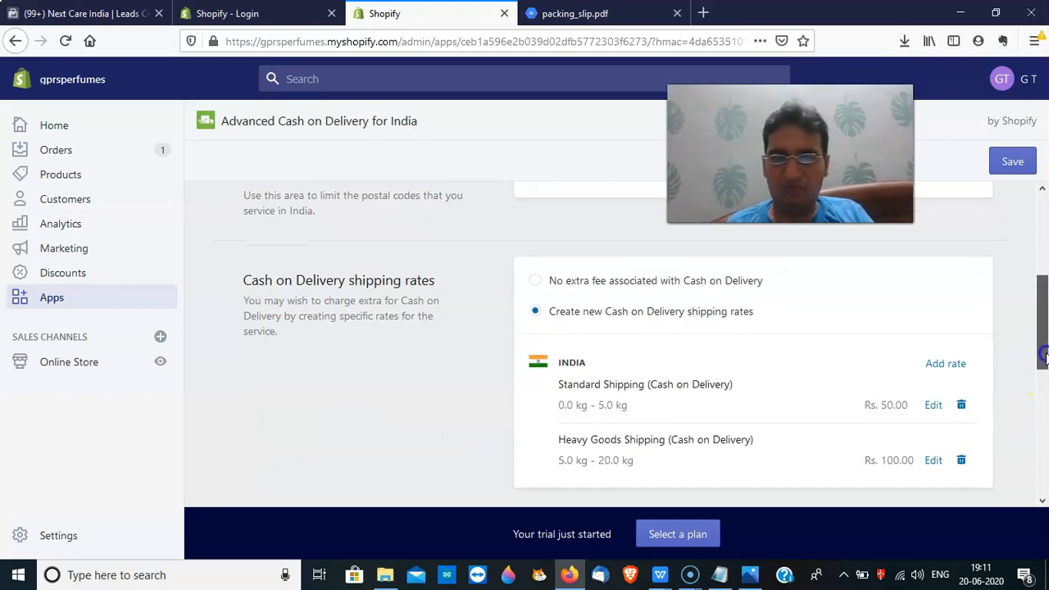
{"action": "left_click", "coordinate": [936, 399]}
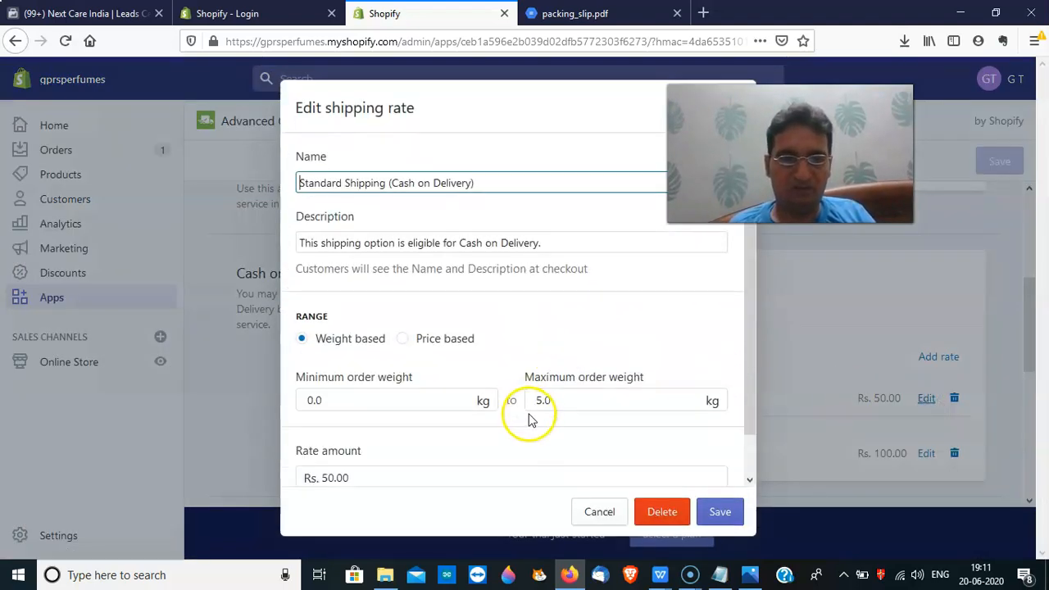
{"action": "left_click_drag", "start_coordinate": [748, 420], "coordinate": [747, 445]}
{"action": "left_click", "coordinate": [333, 442]}
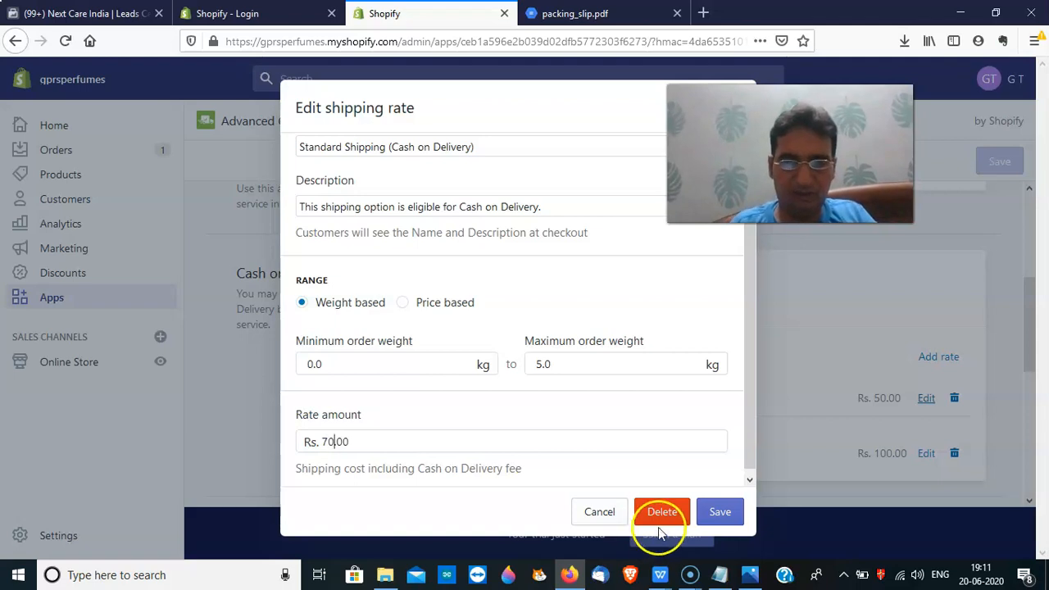
{"action": "left_click", "coordinate": [722, 517]}
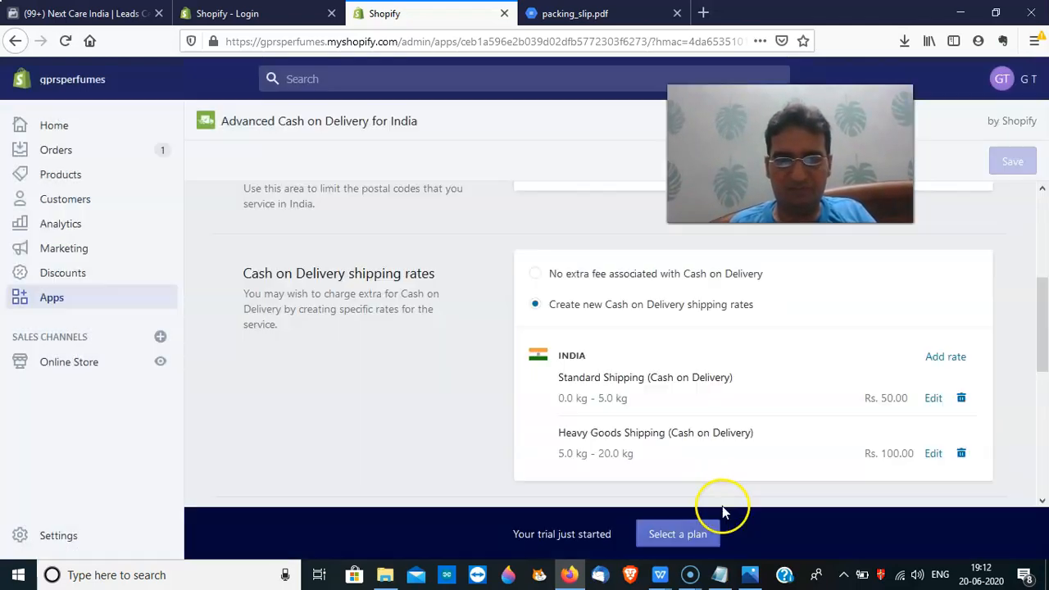
Change the Heavy Goods Shipping rate amount to Rs. 120 and save it
{"action": "left_click", "coordinate": [932, 455]}
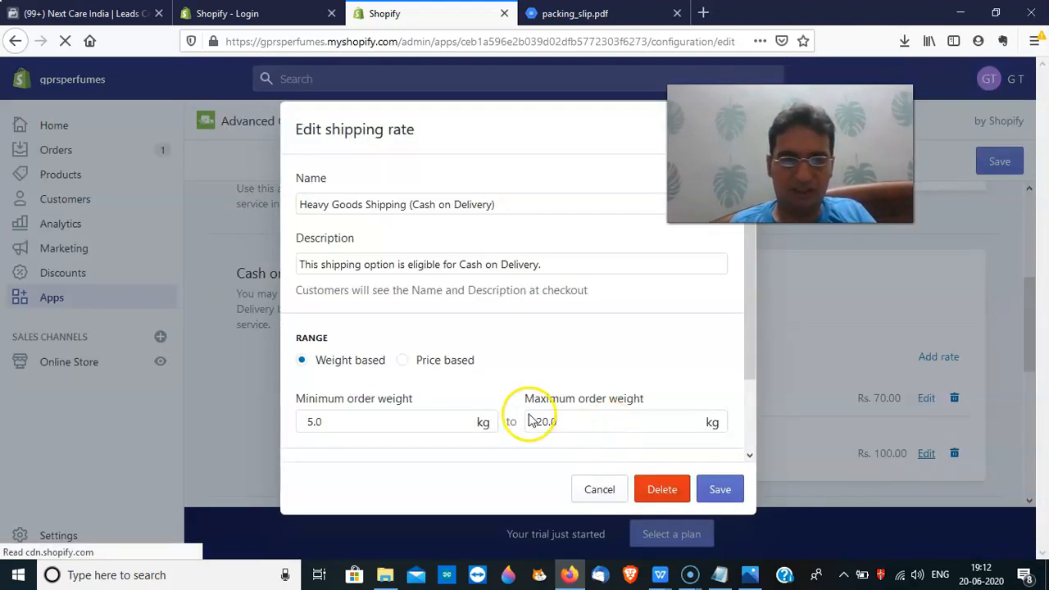
{"action": "left_click", "coordinate": [745, 441]}
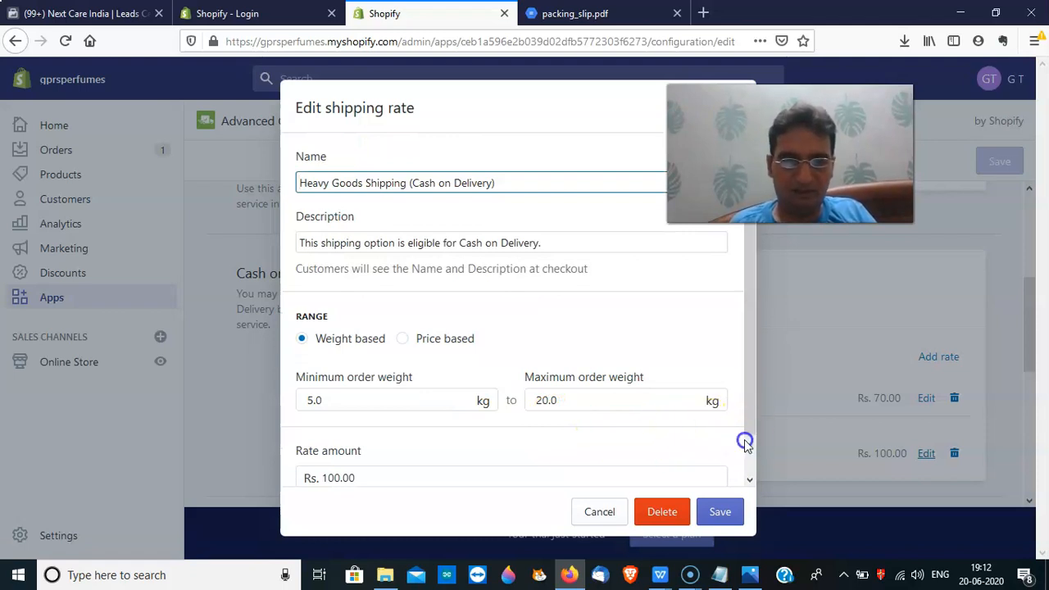
{"action": "left_click", "coordinate": [349, 472]}
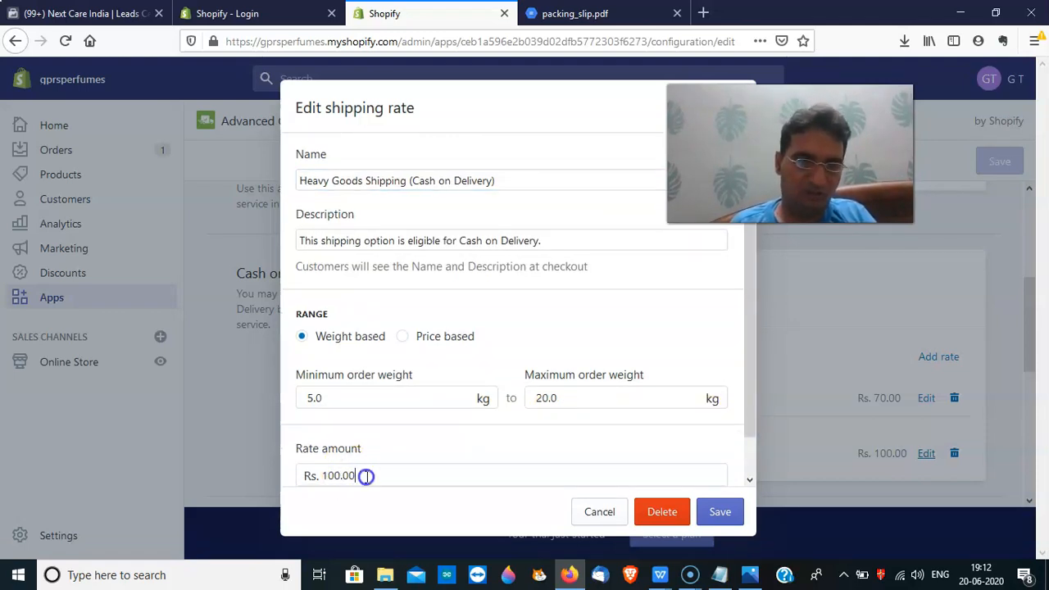
{"action": "type", "text": "0"}
{"action": "left_click", "coordinate": [706, 516]}
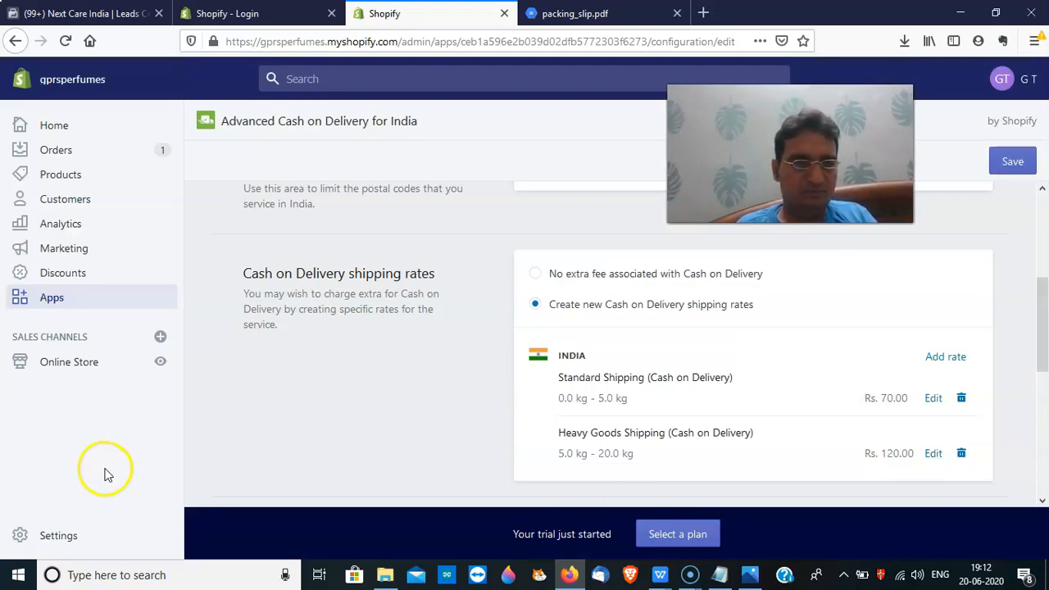
{"action": "left_click_drag", "start_coordinate": [1045, 328], "coordinate": [1033, 220]}
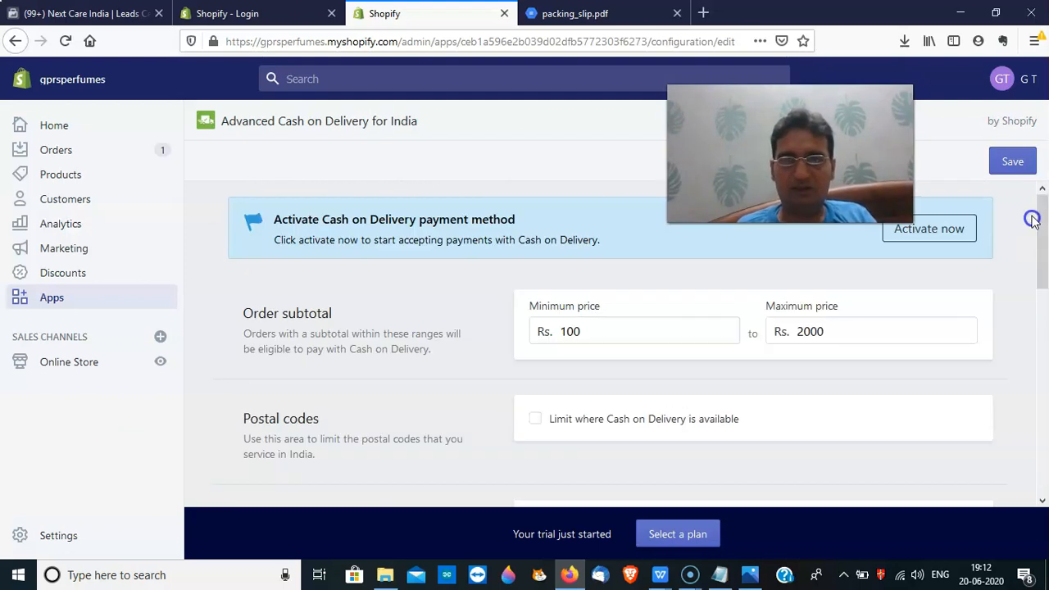
Activate Advanced Cash on Delivery from the banner and install it as a payment provider
{"action": "left_click_drag", "start_coordinate": [791, 154], "coordinate": [861, 372]}
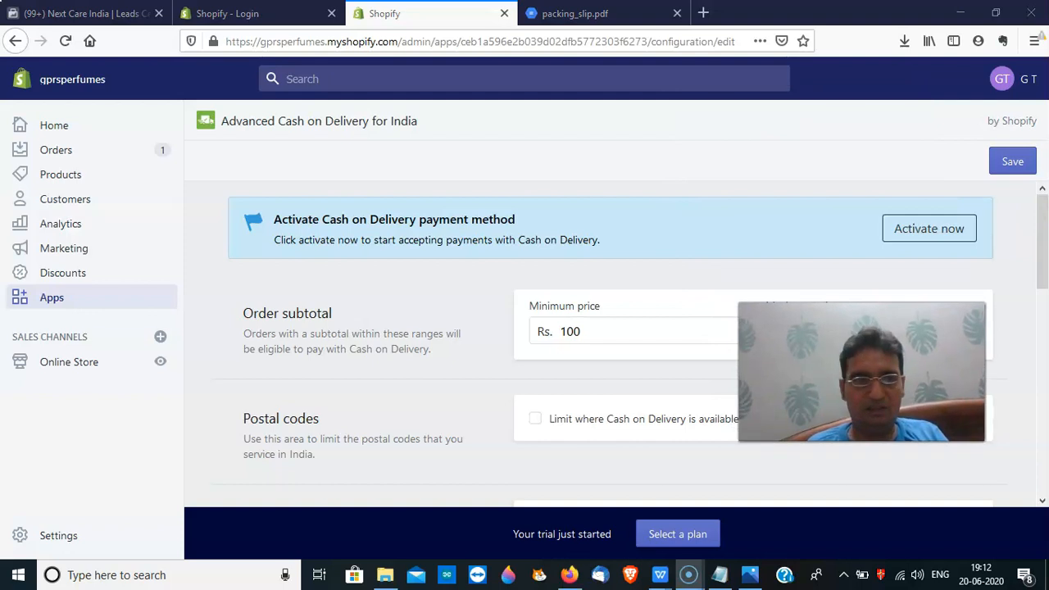
{"action": "left_click", "coordinate": [955, 229]}
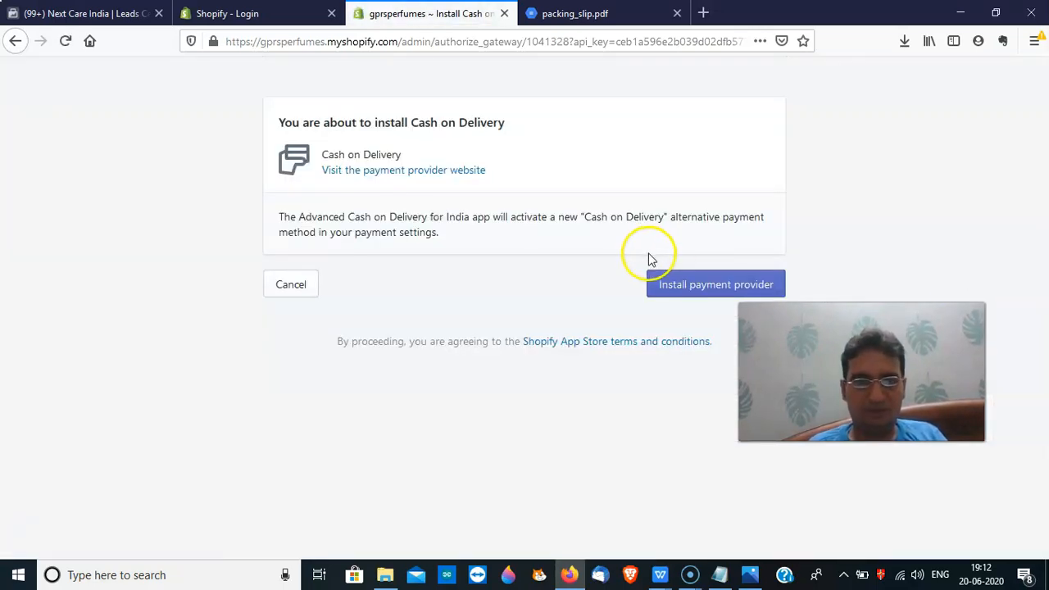
{"action": "left_click", "coordinate": [665, 282]}
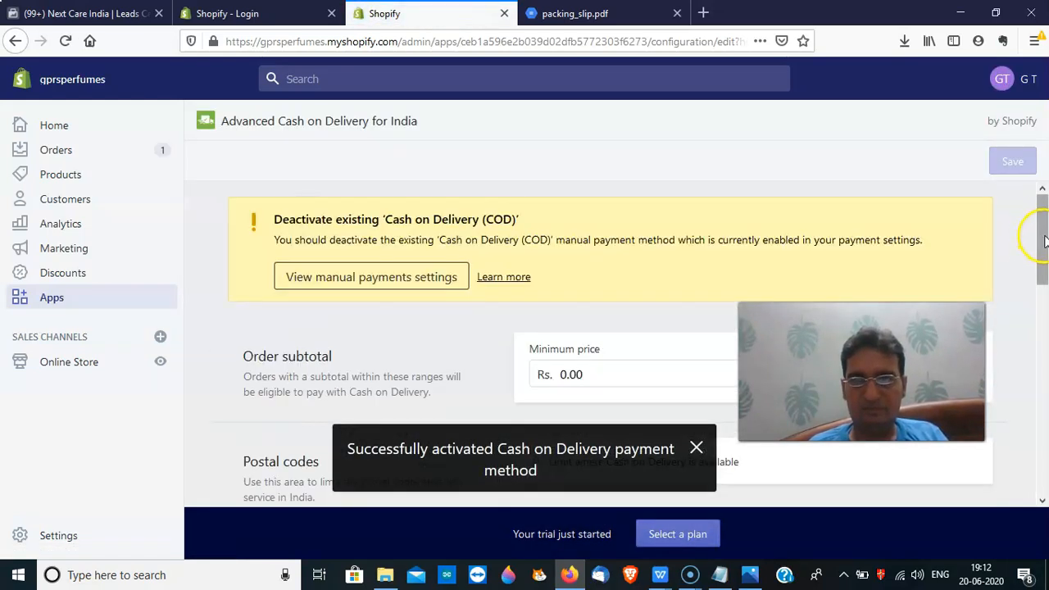
{"action": "mouse_move", "coordinate": [1044, 240]}
{"action": "left_mouse_down"}
{"action": "mouse_move", "coordinate": [1044, 259]}
{"action": "mouse_move", "coordinate": [1043, 236]}
{"action": "left_mouse_up"}
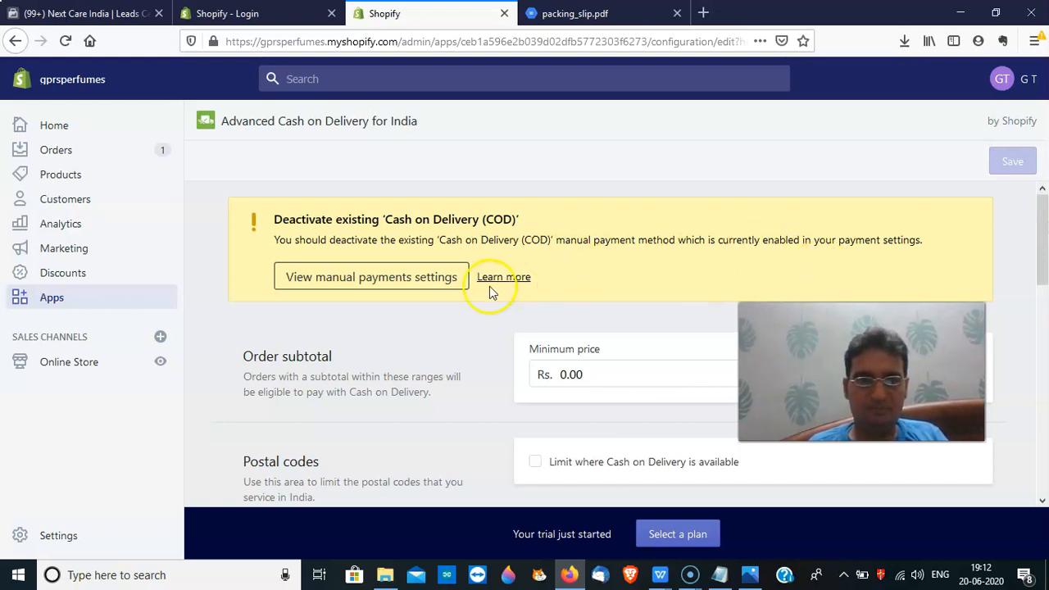
In manual payment settings, deactivate the Cash on Delivery (COD) method and confirm
{"action": "left_click", "coordinate": [448, 283]}
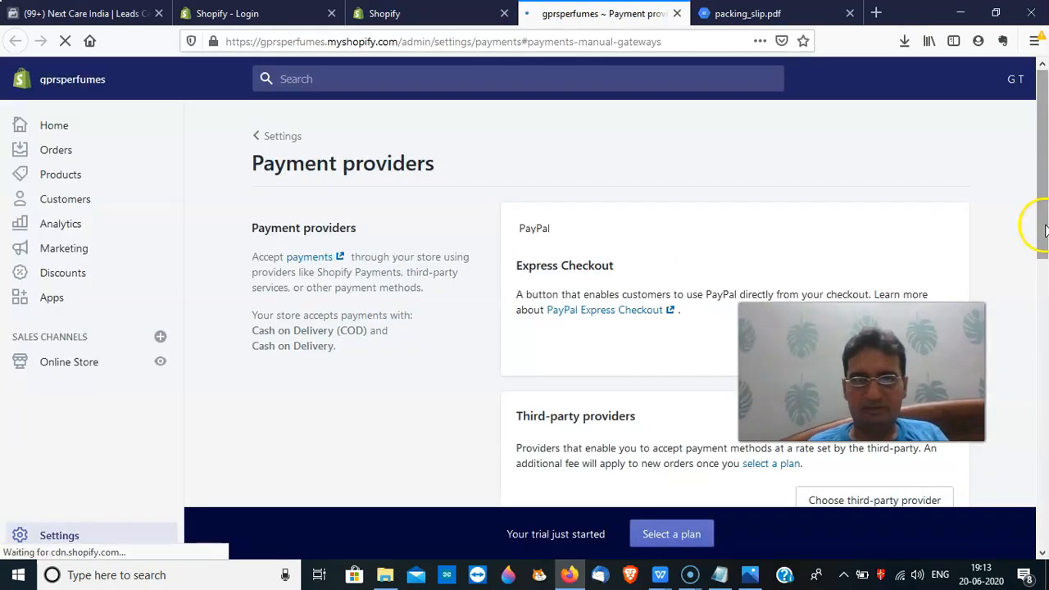
{"action": "left_click_drag", "start_coordinate": [1044, 220], "coordinate": [1044, 493]}
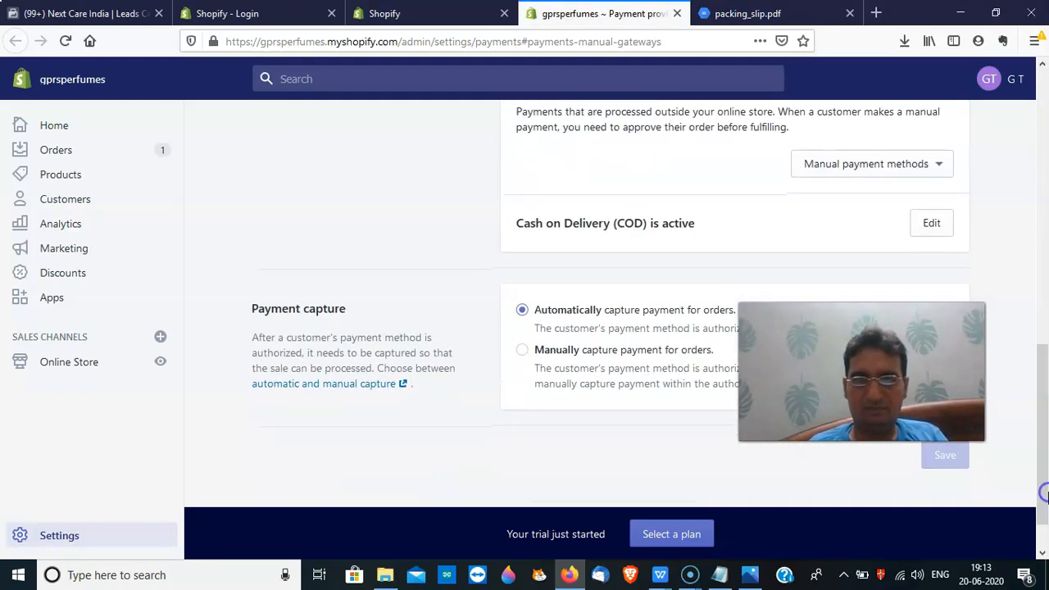
{"action": "left_click", "coordinate": [930, 230]}
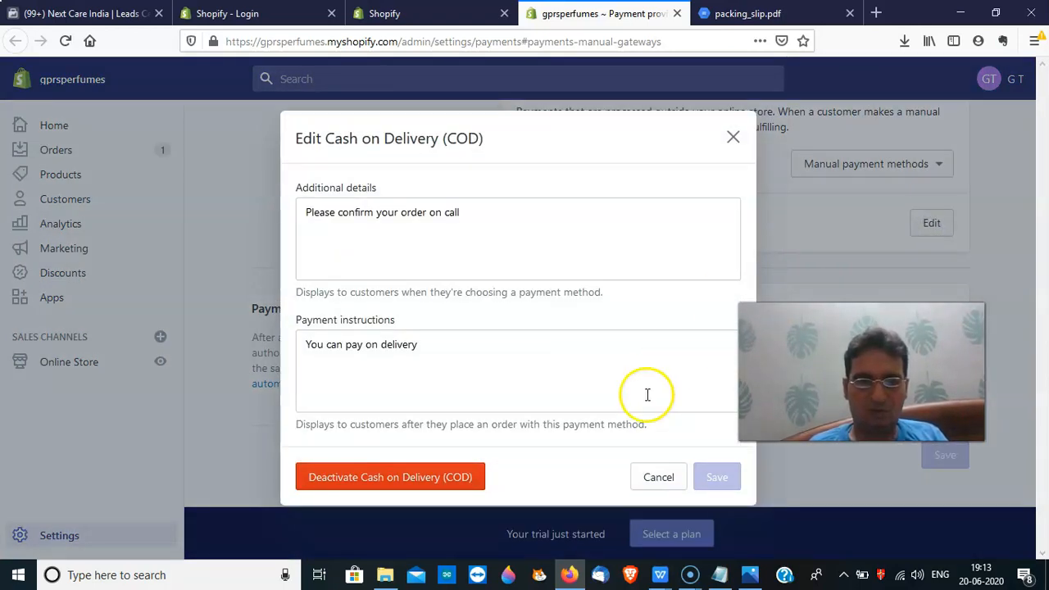
{"action": "left_click", "coordinate": [447, 485]}
{"action": "left_click", "coordinate": [604, 362]}
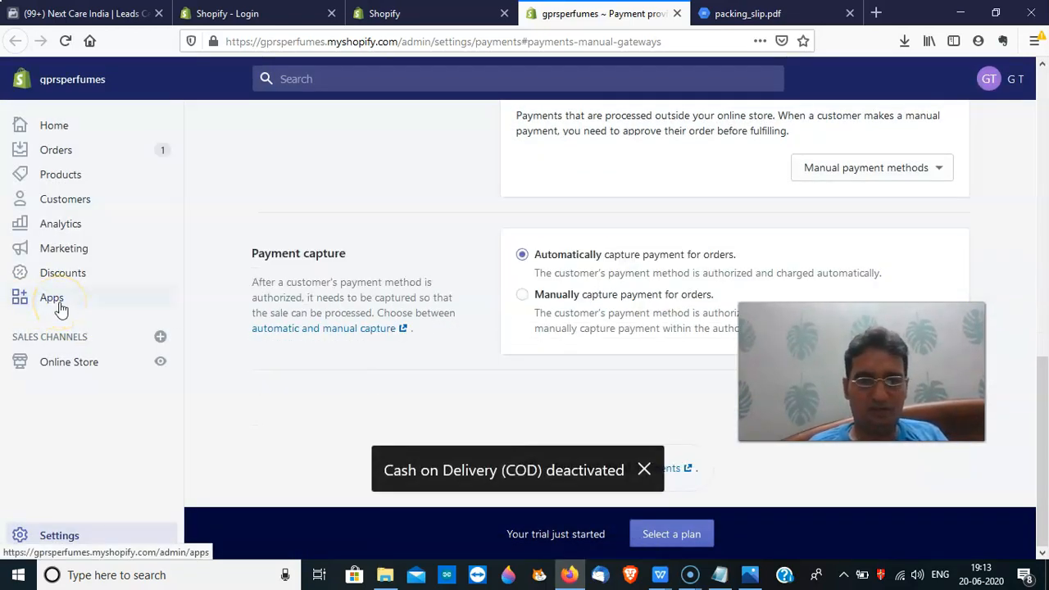
Reopen the Advanced Cash on Delivery for India app from Apps and scroll through its settings
{"action": "left_click", "coordinate": [54, 300]}
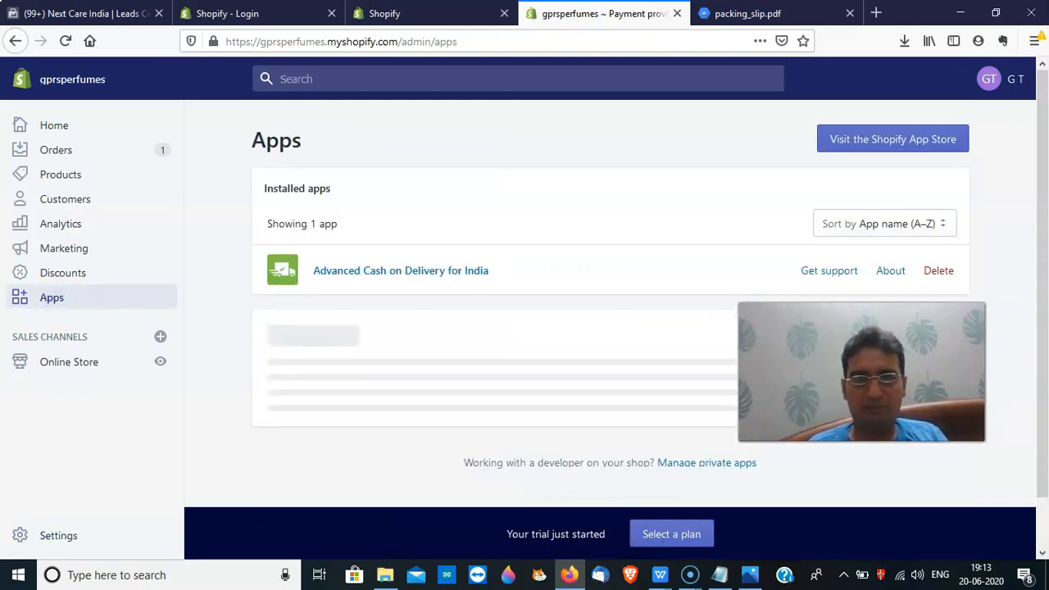
{"action": "left_click", "coordinate": [480, 275]}
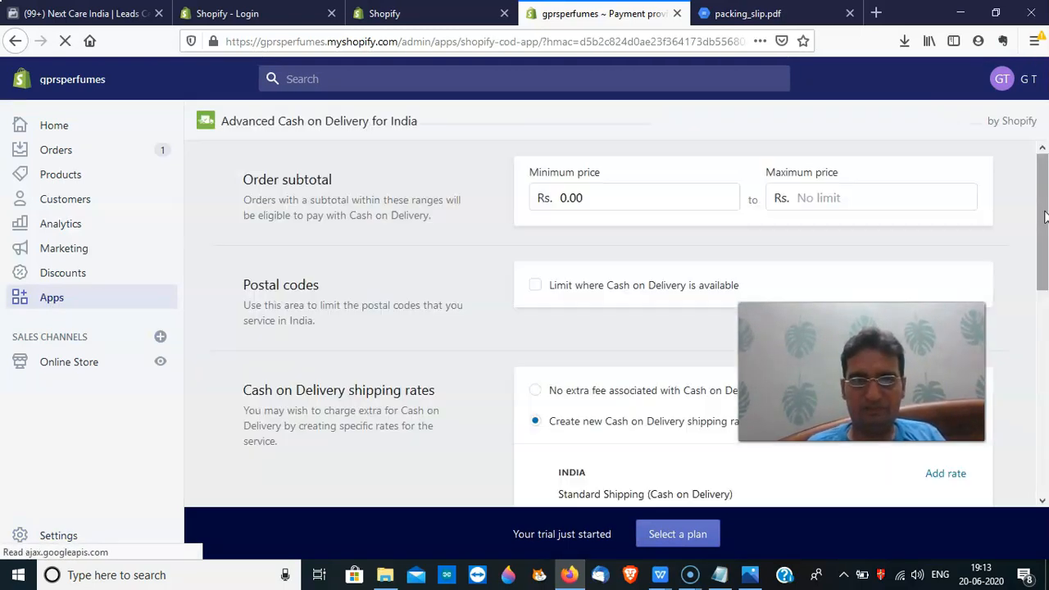
{"action": "scroll", "coordinate": [1044, 215], "scroll_direction": "down", "scroll_amount": 3}
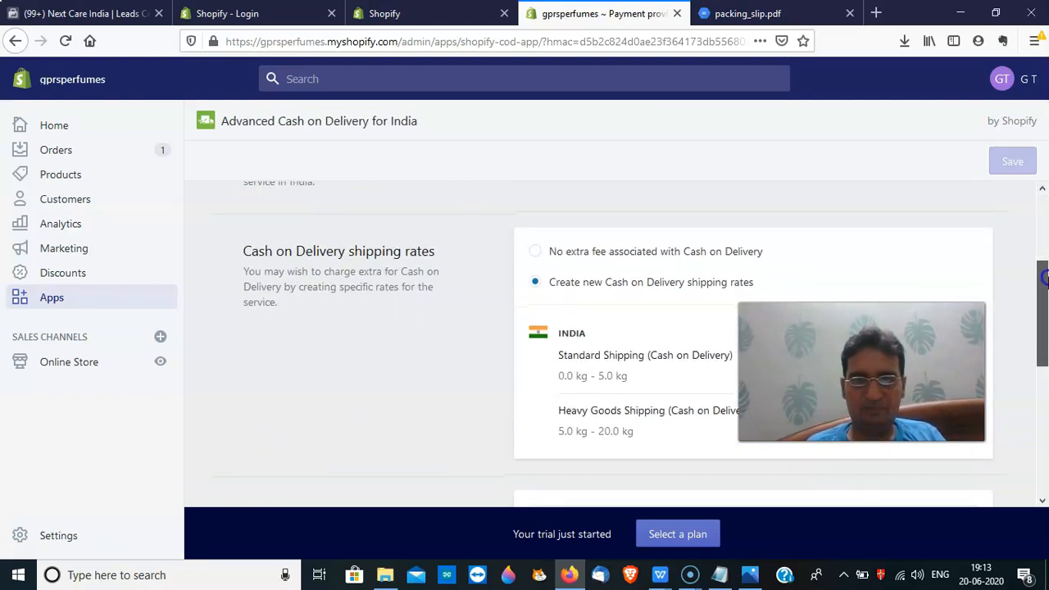
{"action": "scroll", "coordinate": [1044, 210], "scroll_direction": "up", "scroll_amount": 3}
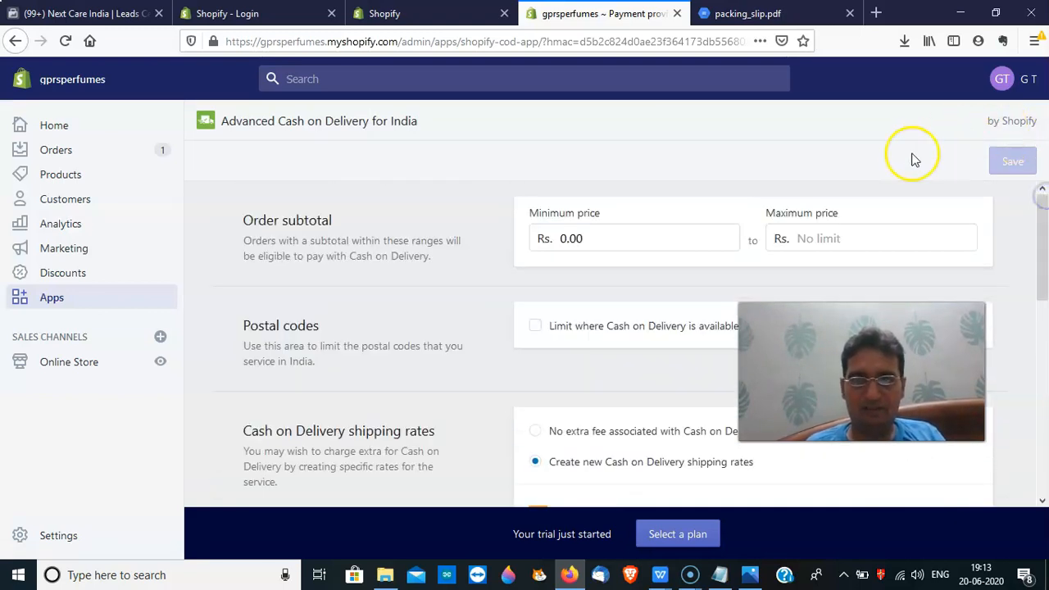
{"action": "left_click_drag", "start_coordinate": [1045, 242], "coordinate": [1045, 463]}
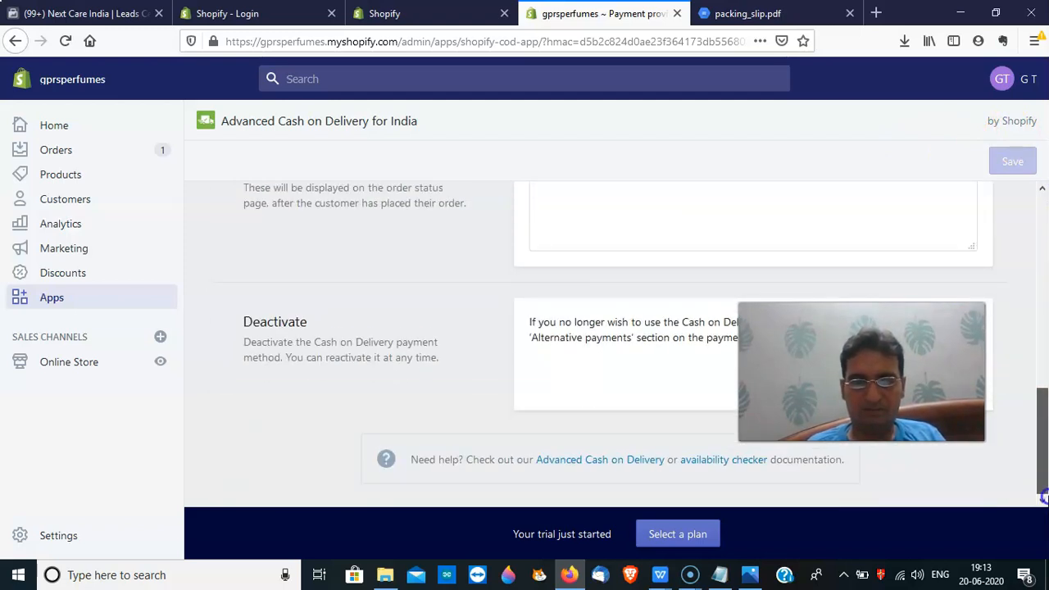
{"action": "left_click_drag", "start_coordinate": [1044, 463], "coordinate": [1016, 237]}
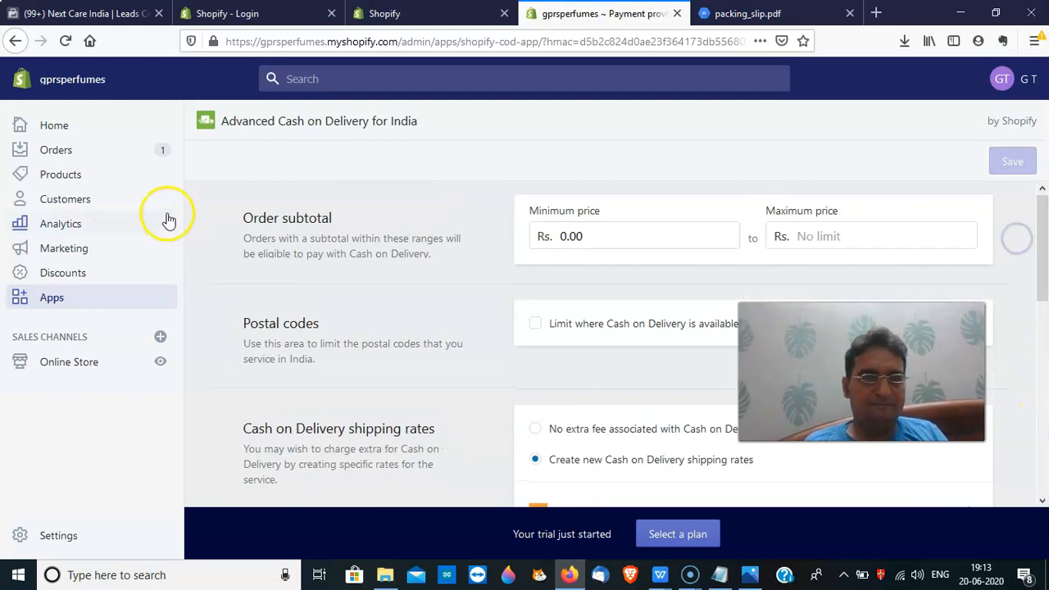
Go to the Home dashboard showing 1 order to fulfill and 1 payment to capture
{"action": "left_click", "coordinate": [79, 131]}
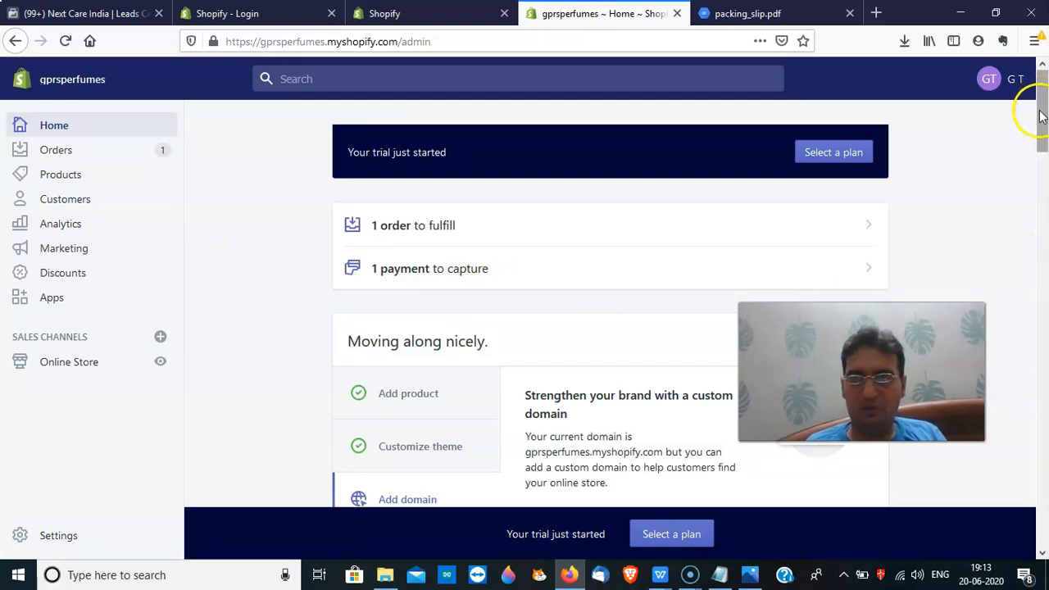
{"action": "left_click_drag", "start_coordinate": [1041, 121], "coordinate": [1027, 84]}
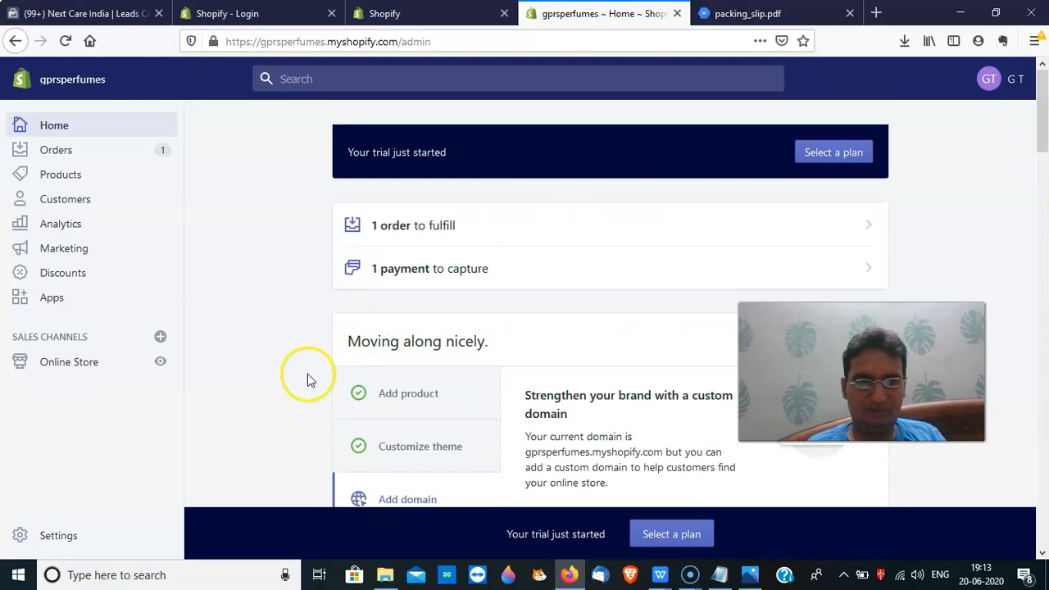